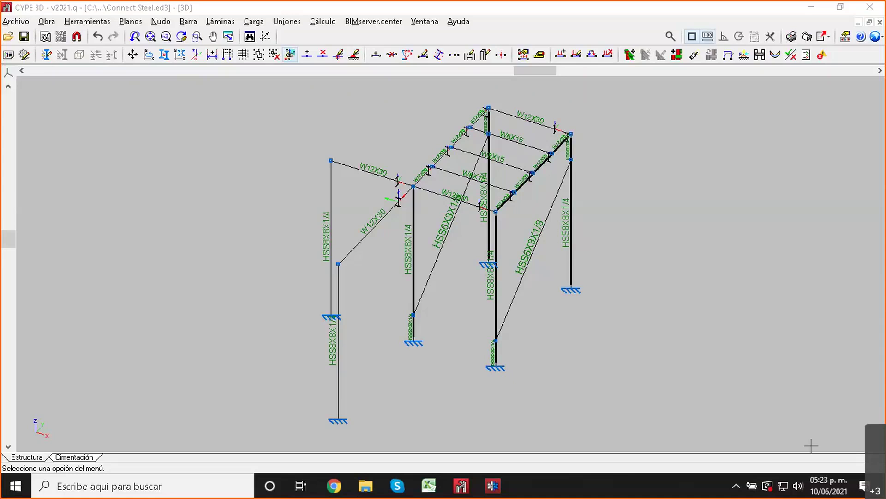
Step: Inspect the steel frame in the rendered 3D model view from several angles and close that view
click(79, 55)
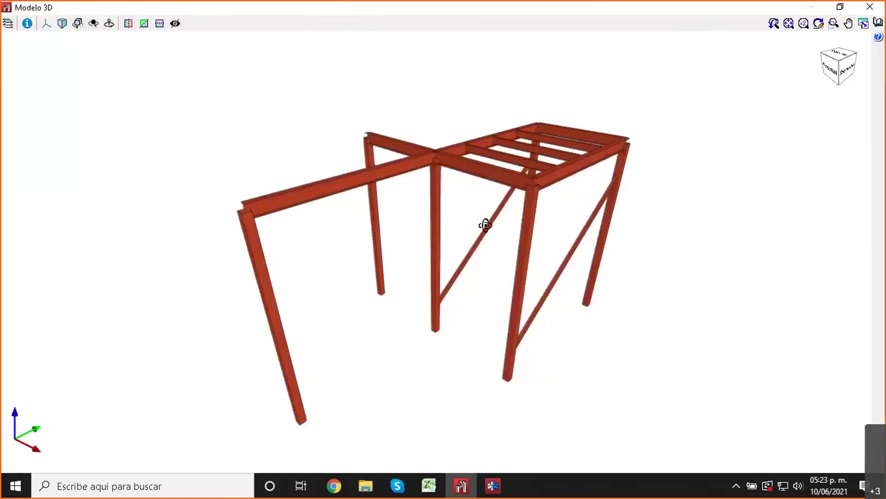
drag(483, 223, 503, 236)
drag(410, 252, 506, 270)
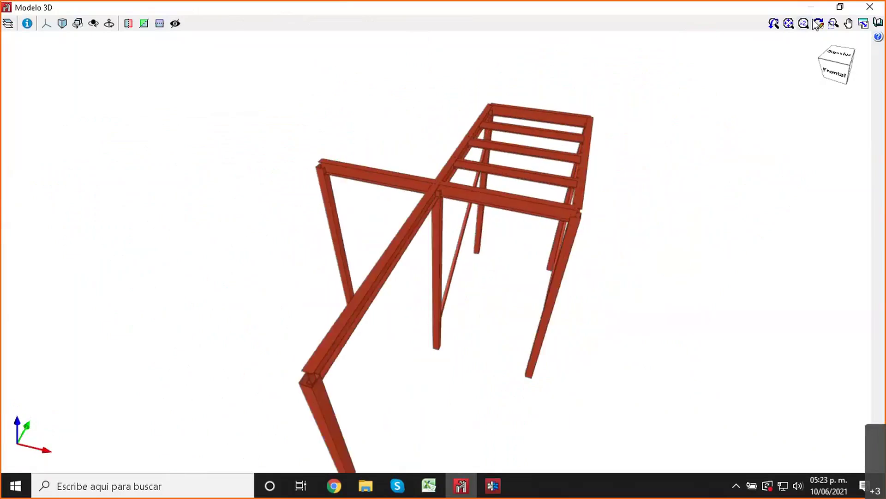
click(867, 8)
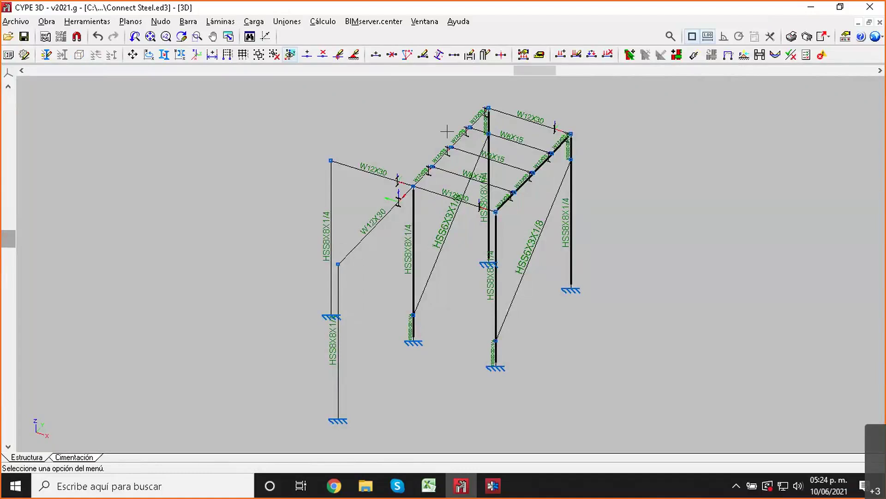
click(322, 21)
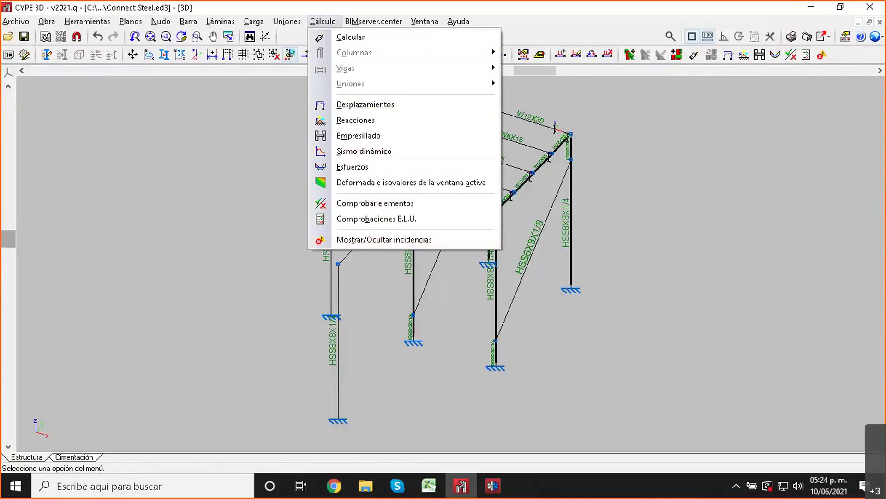
click(673, 18)
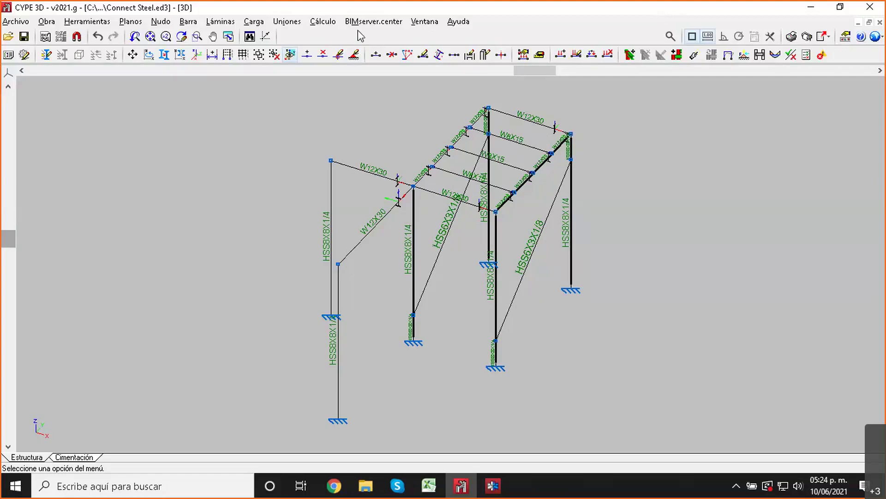
Step: Start linking the job to BIMserver.center with a new project named "Ejemplo CYPECONNECT STEEL"
click(362, 30)
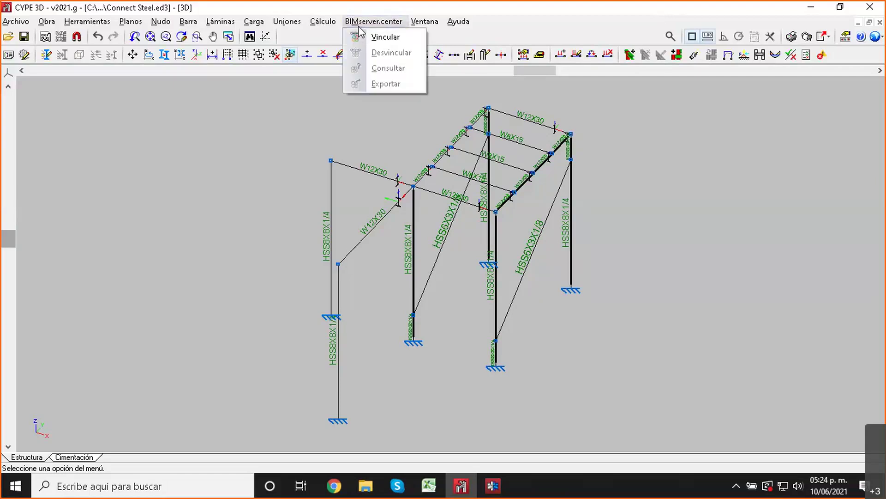
click(364, 36)
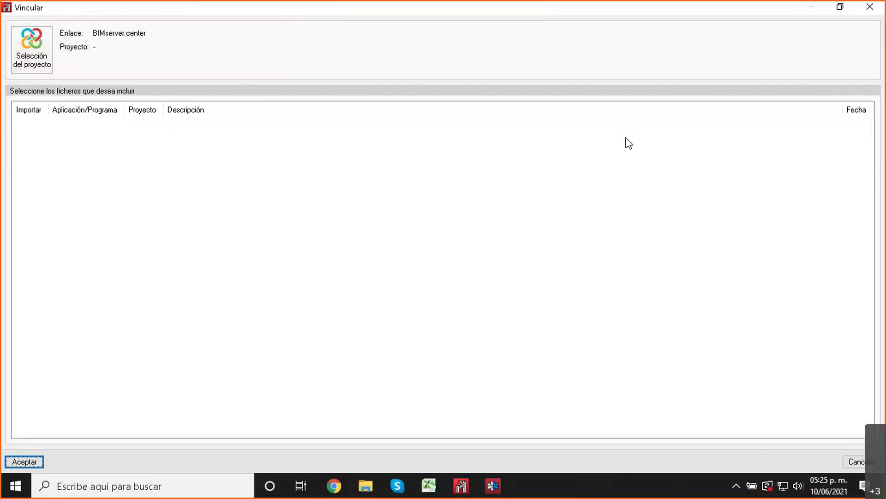
click(46, 46)
click(482, 264)
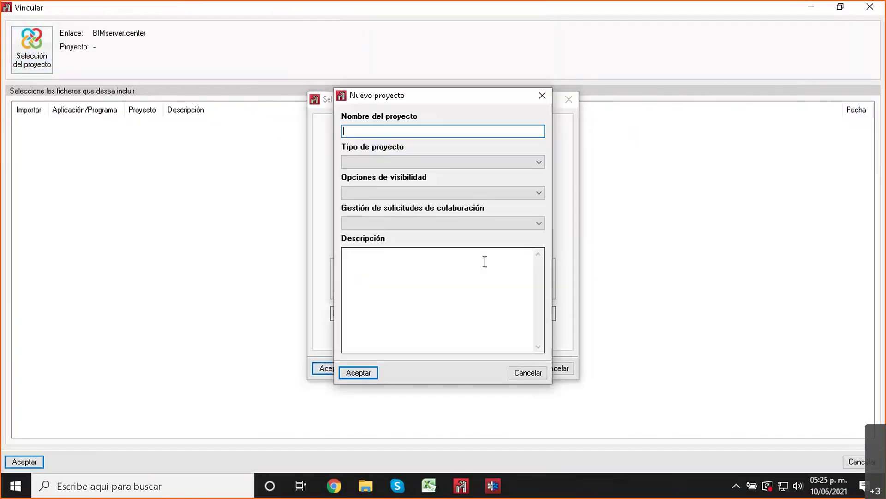
text(Ejemplo CYPEC)
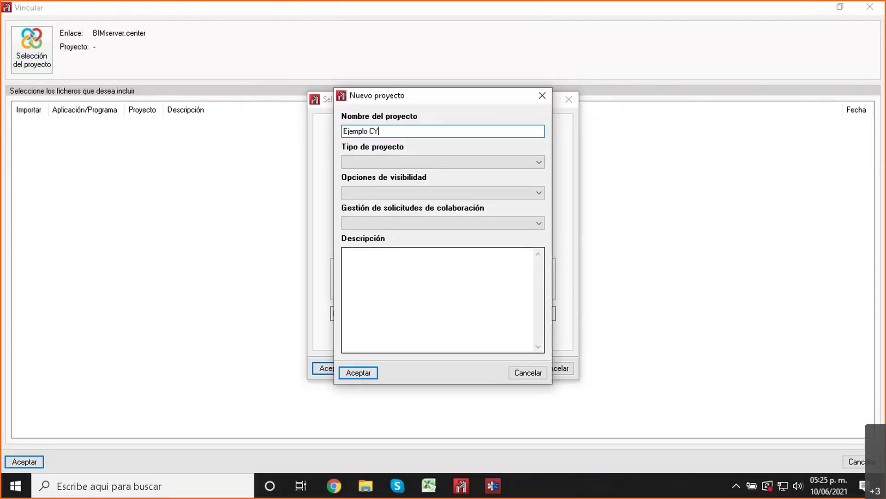
key(BackSpace)
text(CONNECT STEEL)
Step: Set the project type to Pruebas, visibility to No visible and a collaboration-request option, and link the job to the new project
click(459, 162)
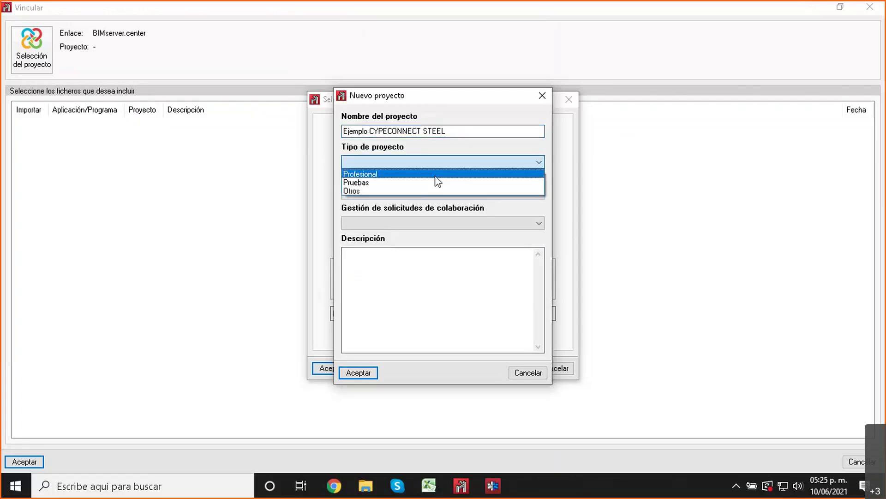
click(417, 184)
click(417, 192)
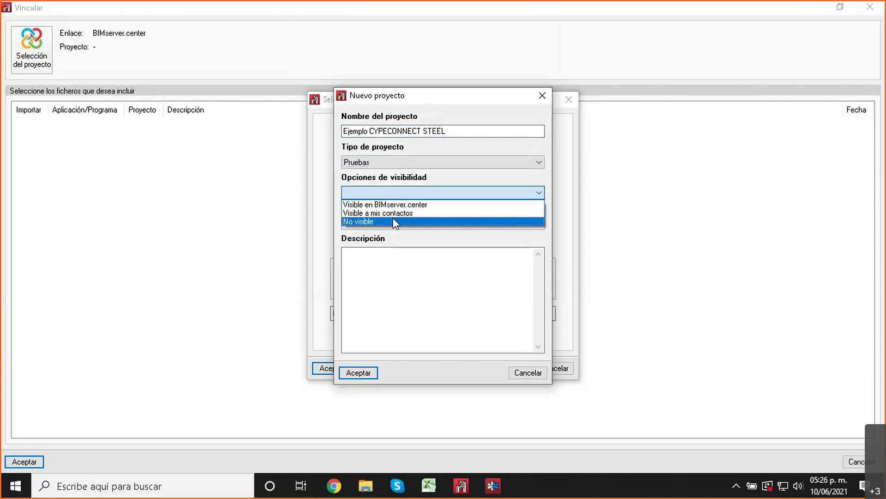
click(392, 218)
click(392, 223)
click(374, 251)
click(363, 372)
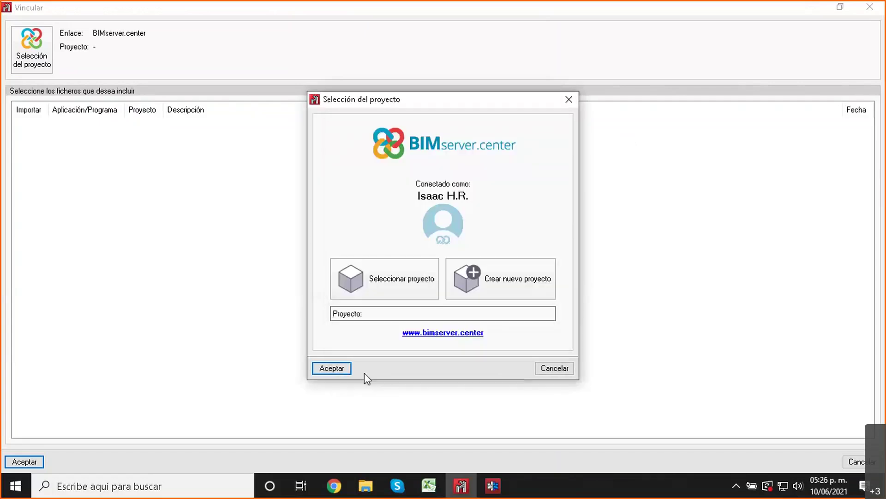
click(336, 368)
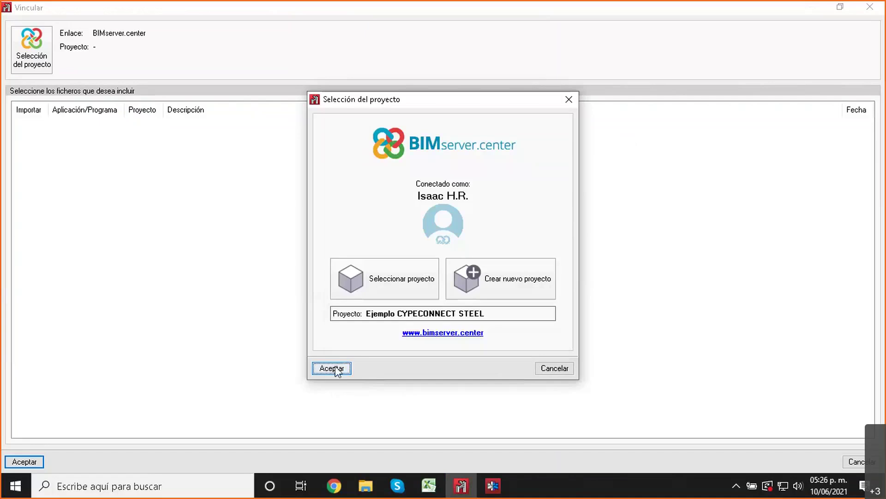
click(43, 464)
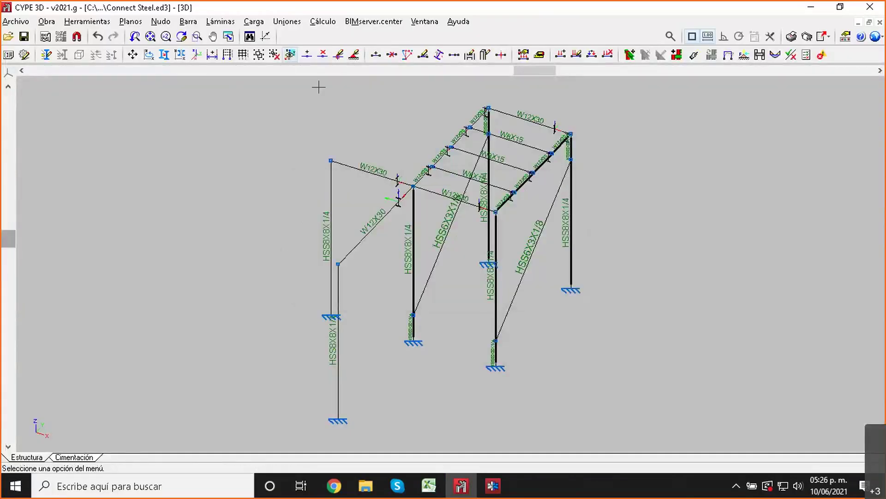
Step: Export the structure to the BIM project as Estructura.ifc, including the forces for the connection calculation
click(356, 24)
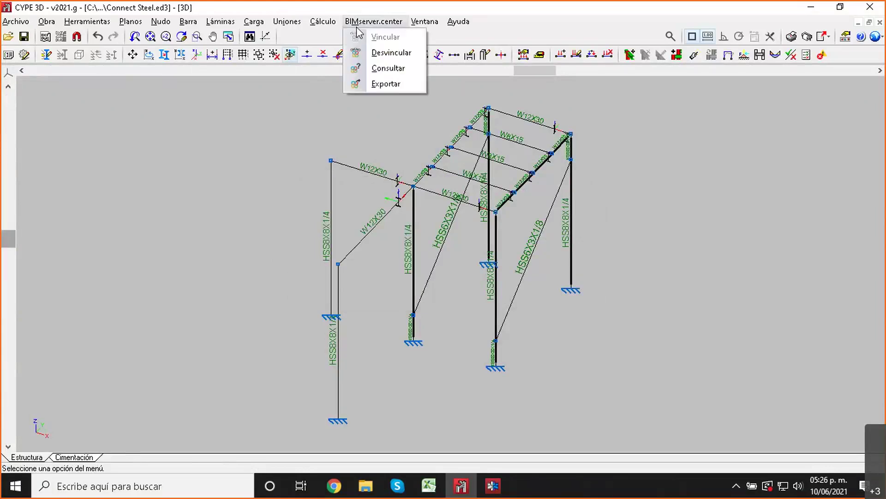
click(374, 85)
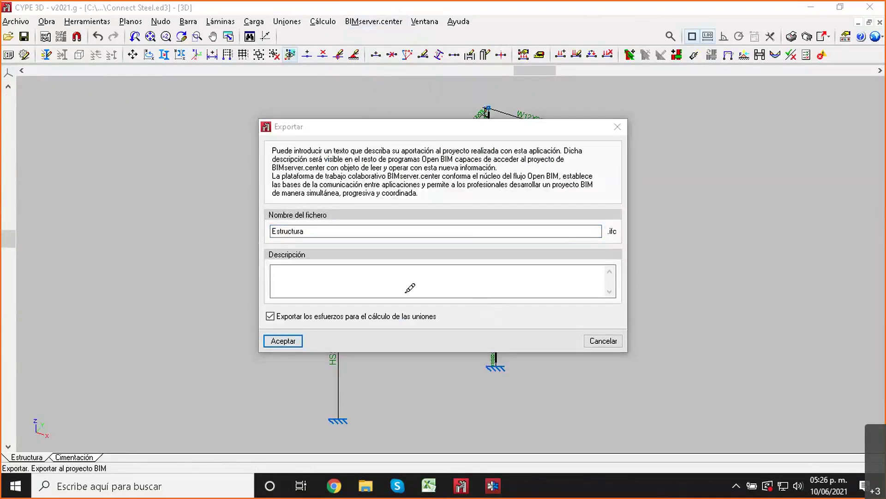
mouse_move(385, 290)
mouse_down()
mouse_move(401, 372)
mouse_move(445, 305)
mouse_up()
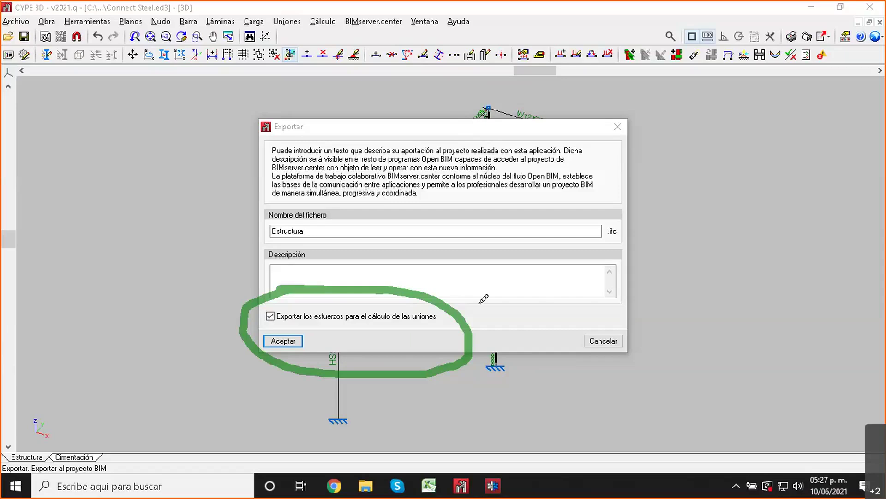
drag(481, 307, 501, 263)
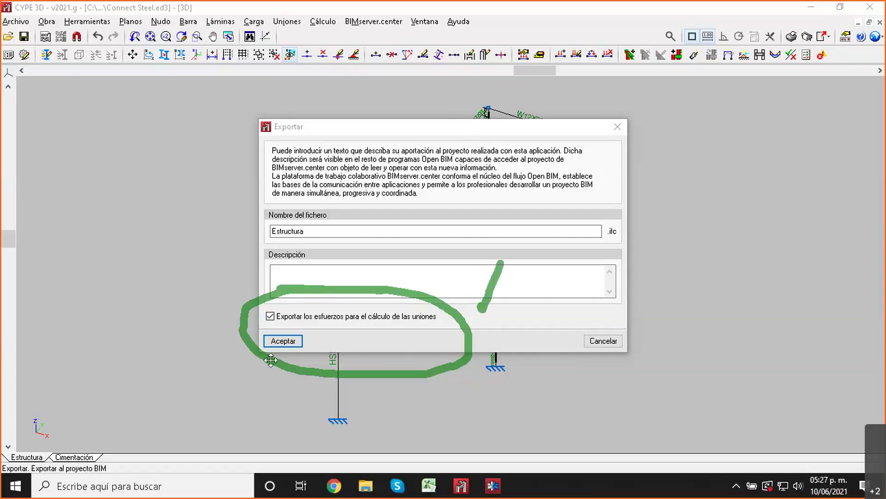
click(313, 326)
click(300, 341)
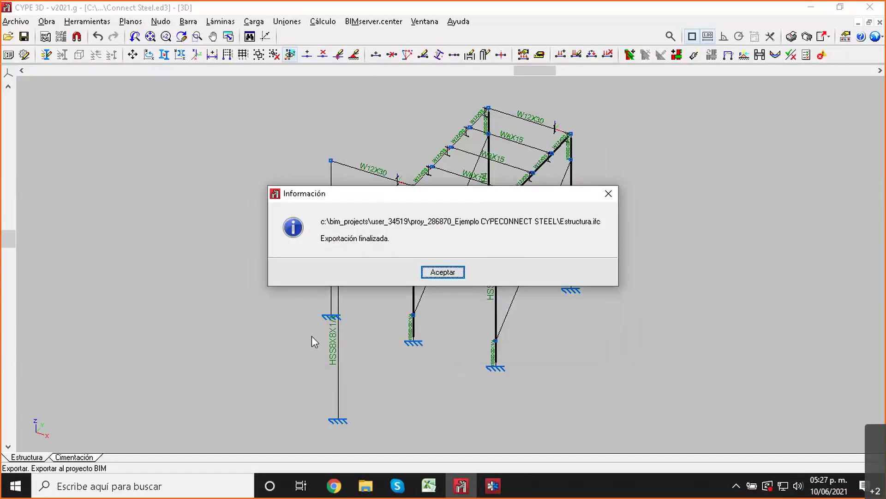
click(425, 276)
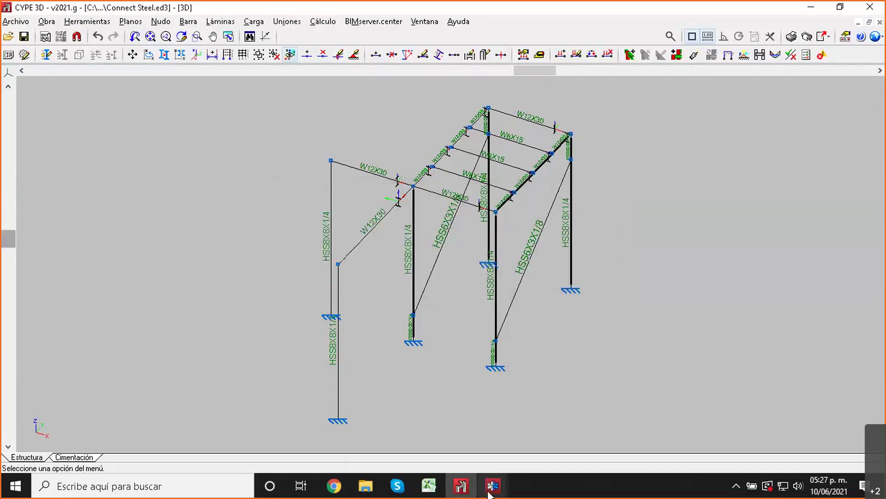
Step: Switch to CYPE Connect Steel and maximize its window
click(490, 492)
click(537, 447)
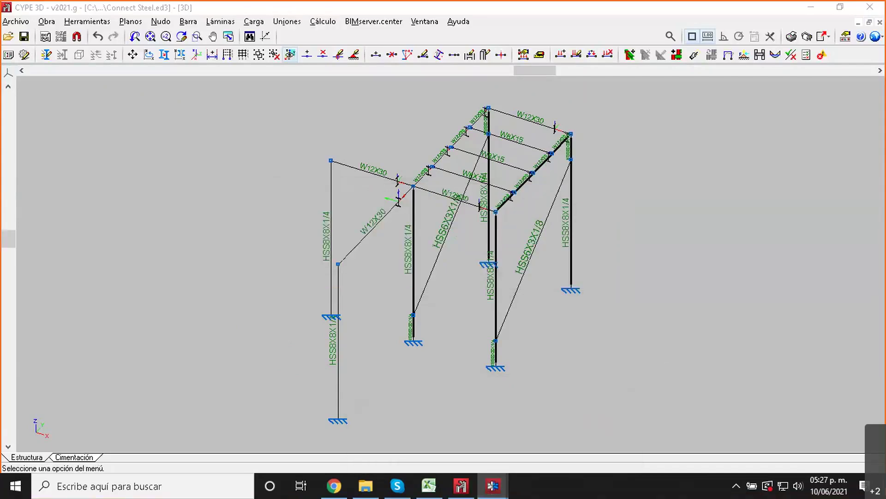
drag(885, 36, 502, 138)
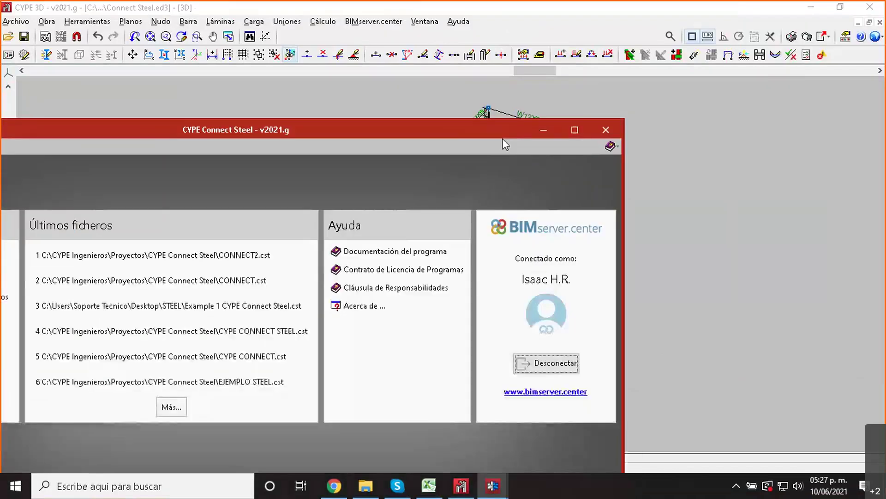
click(563, 129)
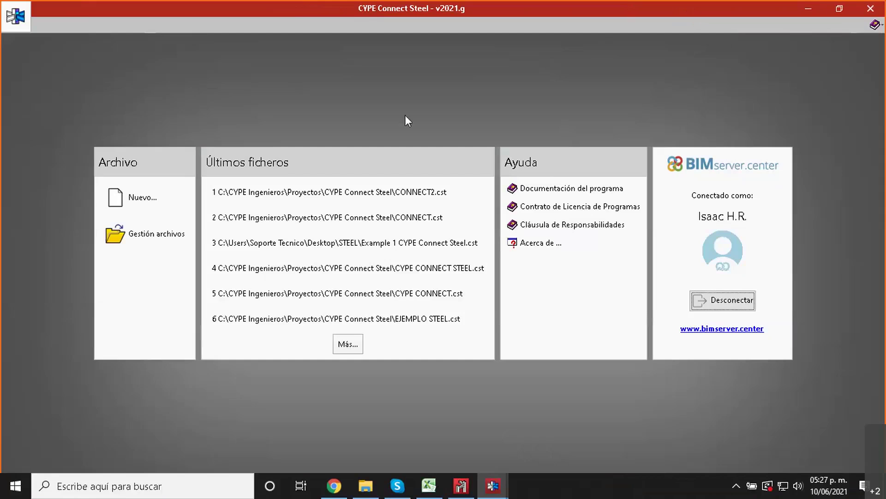
Step: Create a new job with the file name "EJEMPLO CYPECONNECT"
click(166, 193)
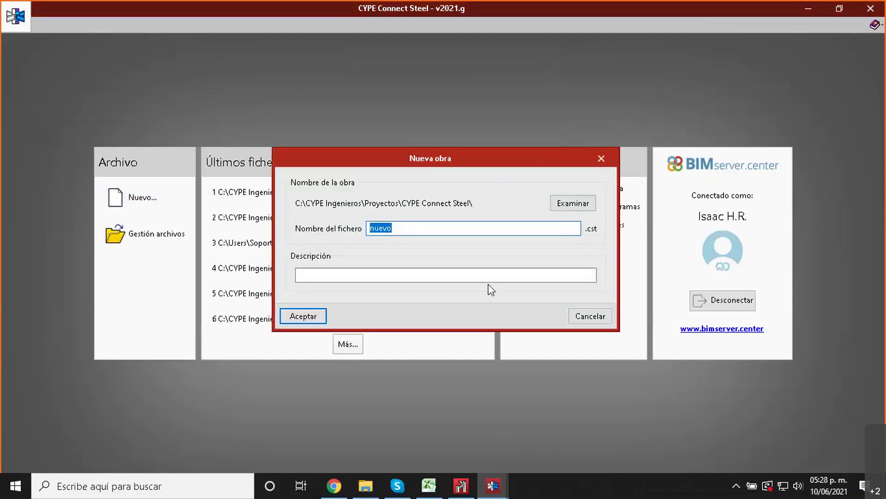
click(660, 28)
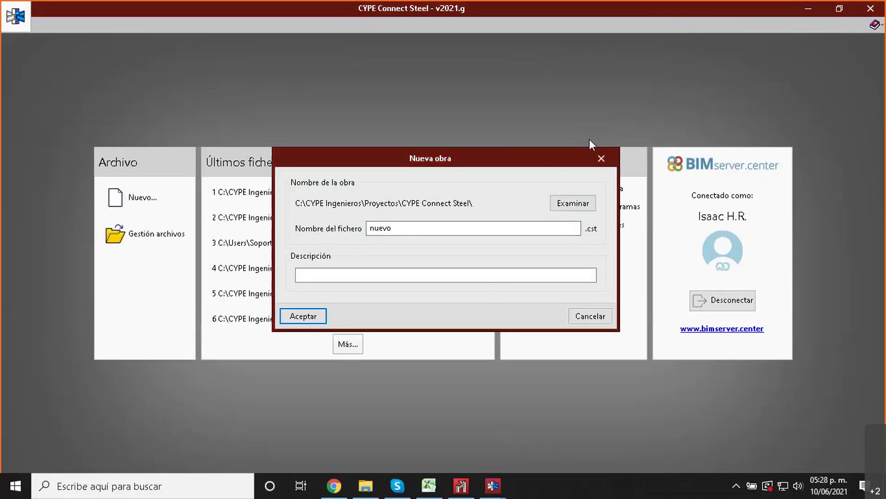
drag(472, 226, 306, 227)
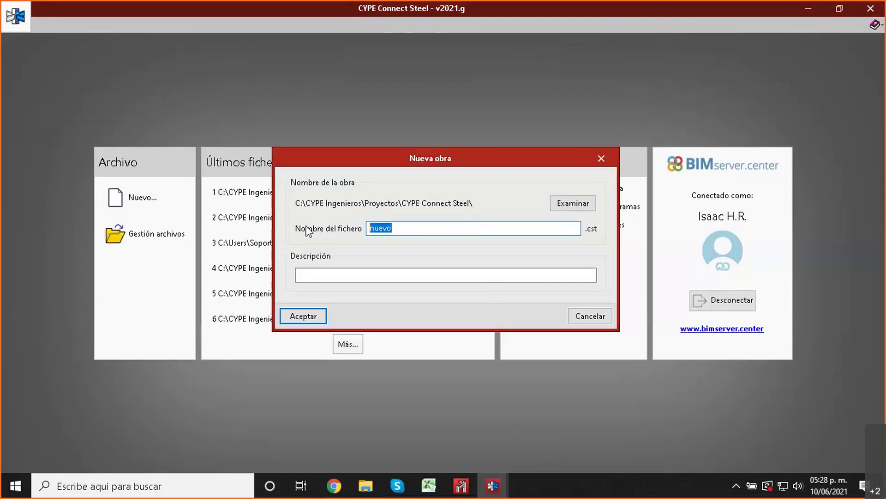
text(eje)
key(BackSpace)
key(BackSpace)
key(BackSpace)
text(EJEMPLO CYPECONNECT)
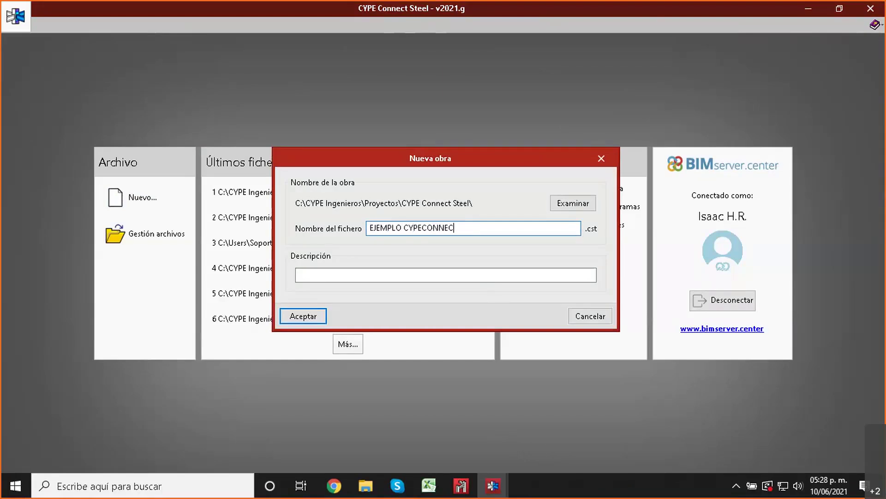
click(318, 321)
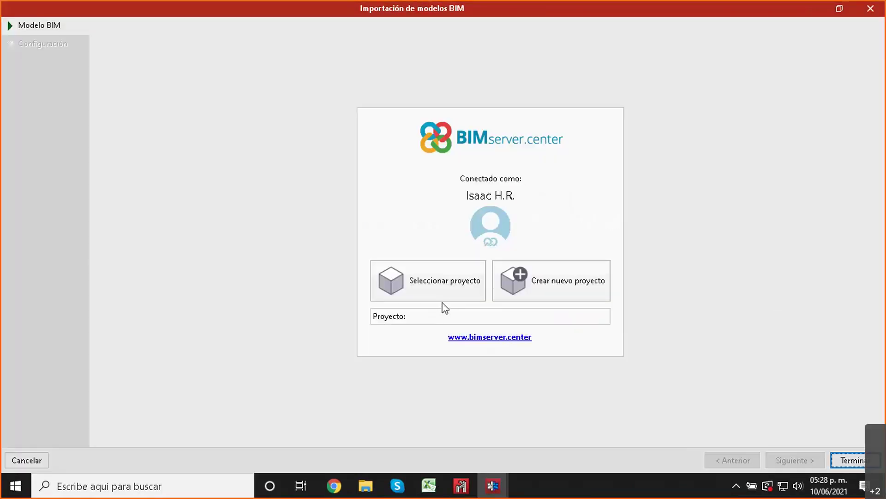
Step: Select the BIMserver.center project "Ejemplo CYPECONNECT STEEL" and import its CYPE 3D "Estructura" model
click(441, 299)
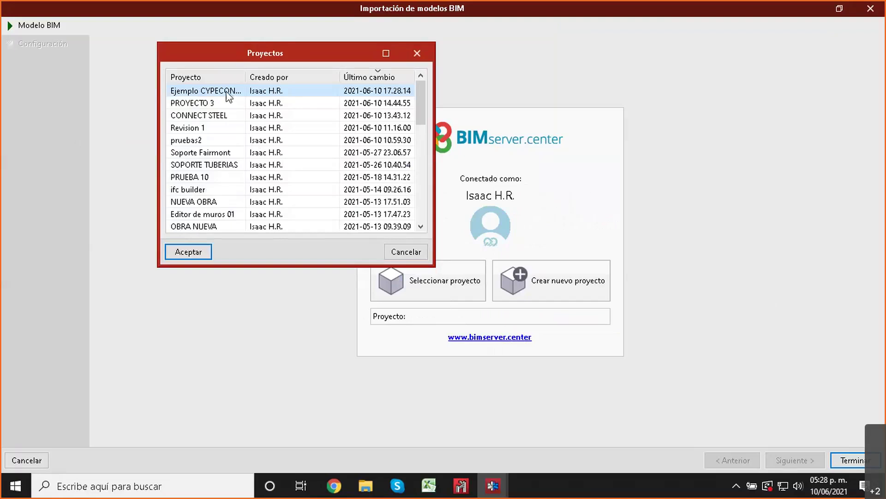
click(189, 253)
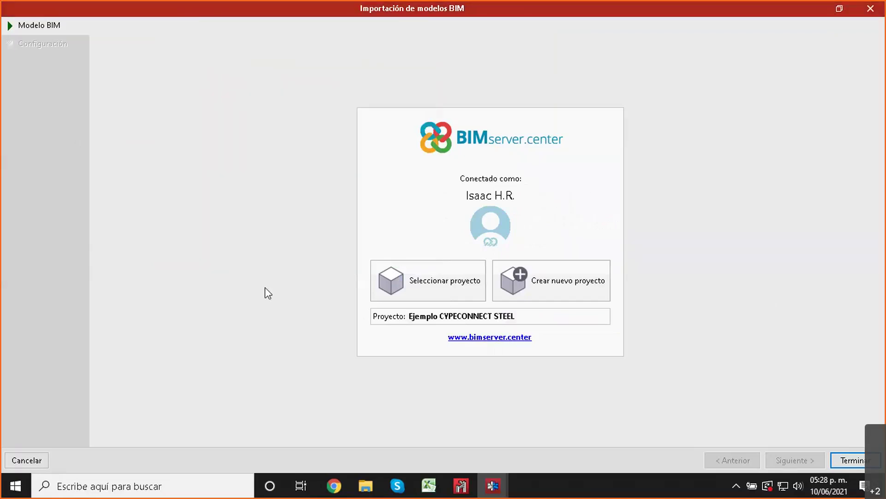
click(811, 455)
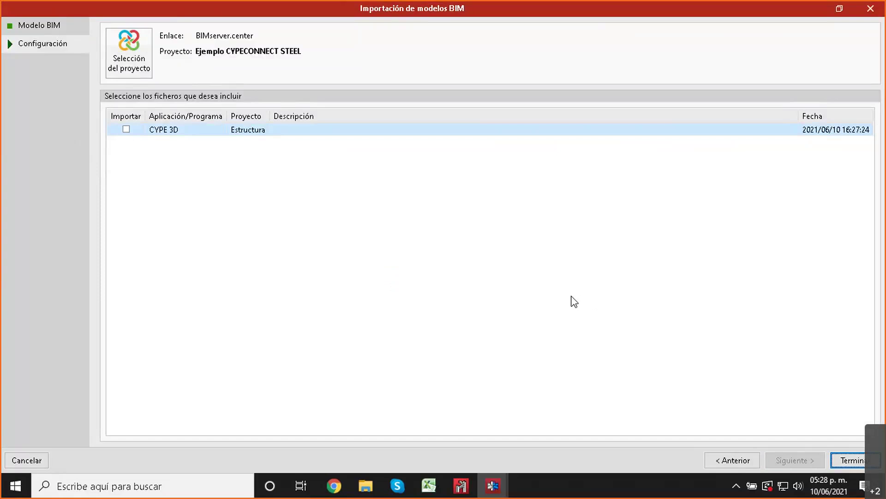
click(131, 132)
click(850, 460)
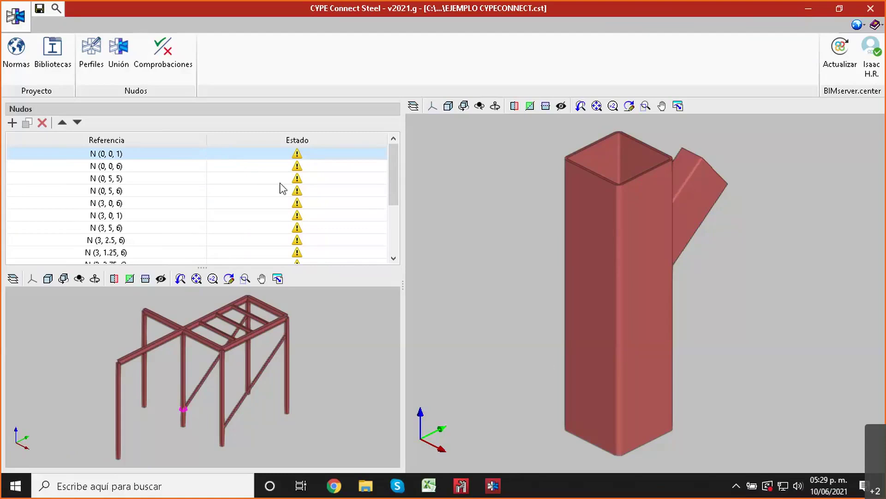
Step: Examine the list of imported nodes and the 3D overview of the structure
scroll(273, 187, down, 3)
scroll(267, 186, up, 3)
scroll(265, 191, down, 3)
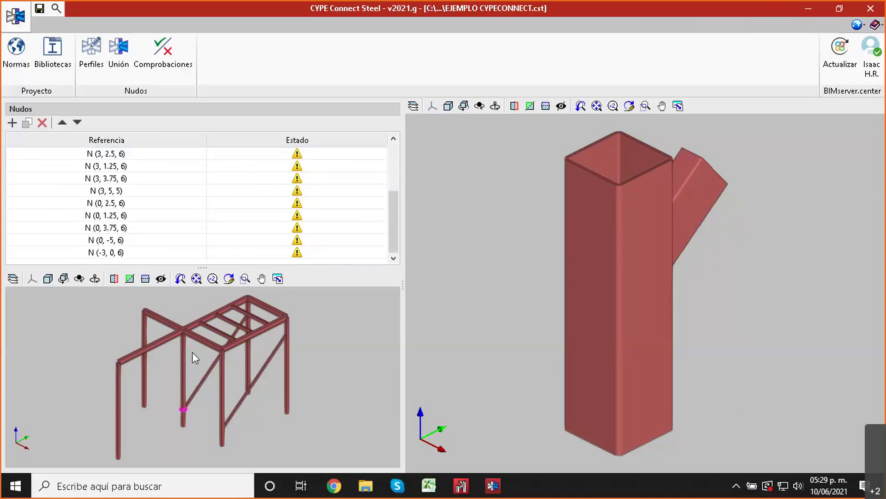
mouse_move(220, 358)
middle_down()
mouse_move(292, 356)
mouse_move(236, 362)
middle_up()
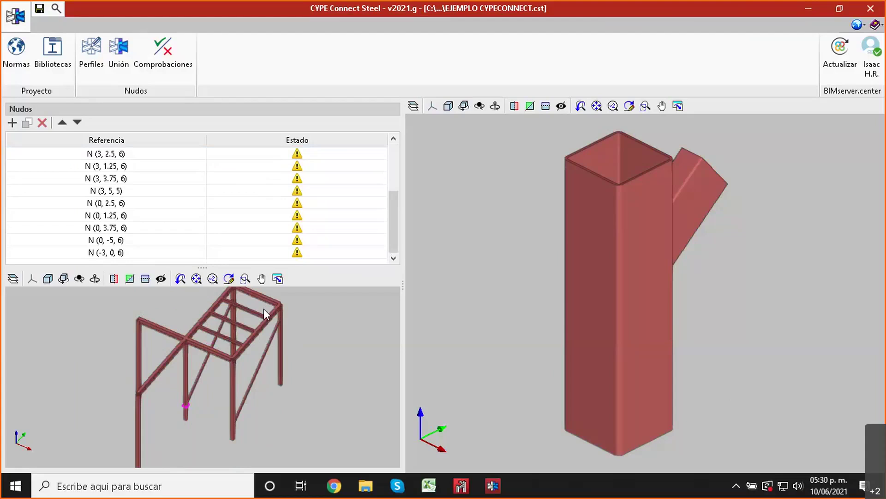
scroll(195, 187, up, 4)
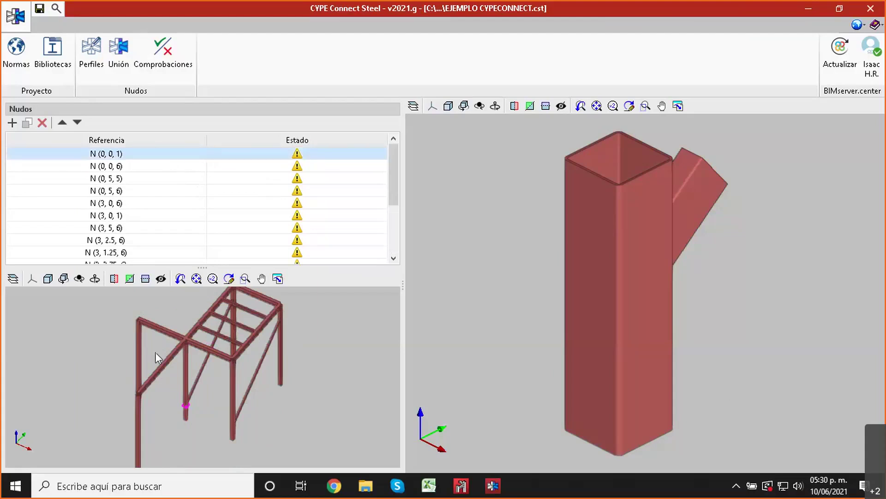
Step: Inspect nodes N (0, 0, 1), N (0, 0, 6) and N (0, 5, 5) and locate them in the structure overview
scroll(185, 410, up, 6)
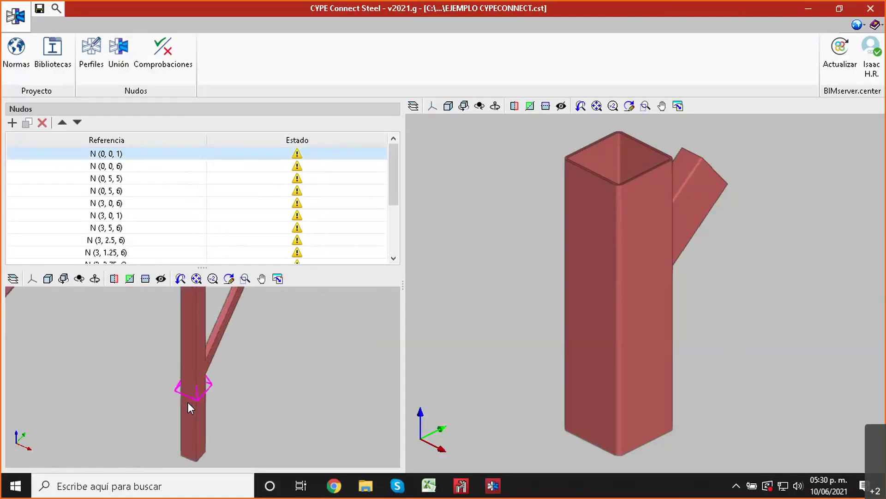
scroll(208, 386, down, 6)
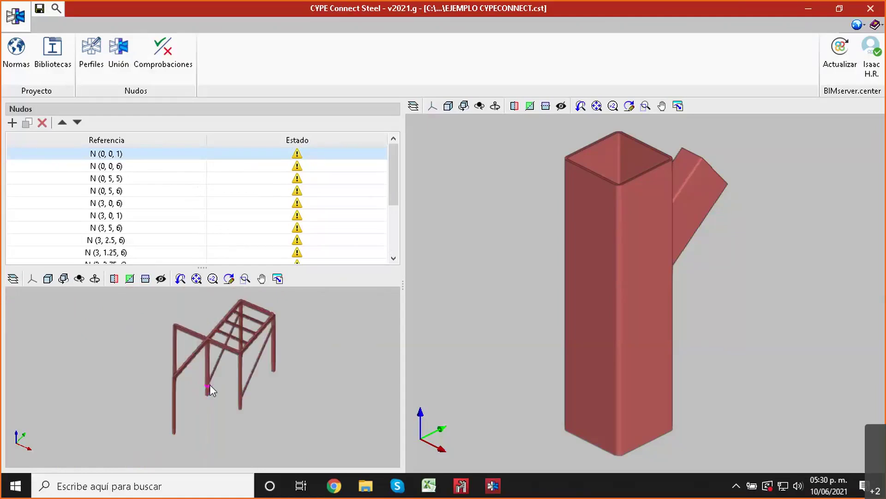
scroll(214, 381, up, 3)
scroll(214, 381, up, 5)
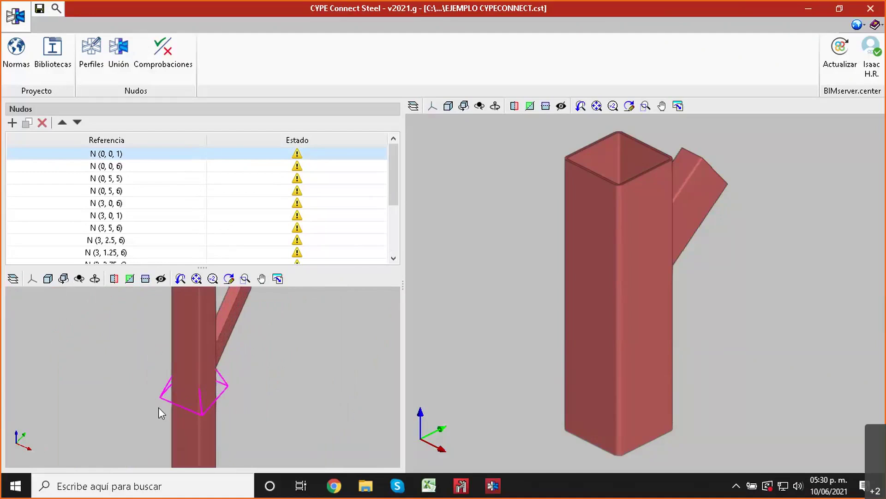
scroll(162, 402, down, 6)
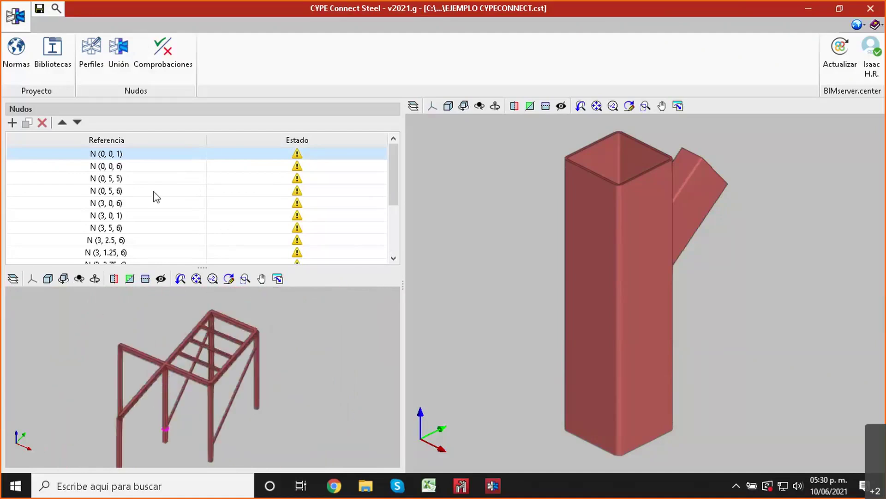
click(159, 169)
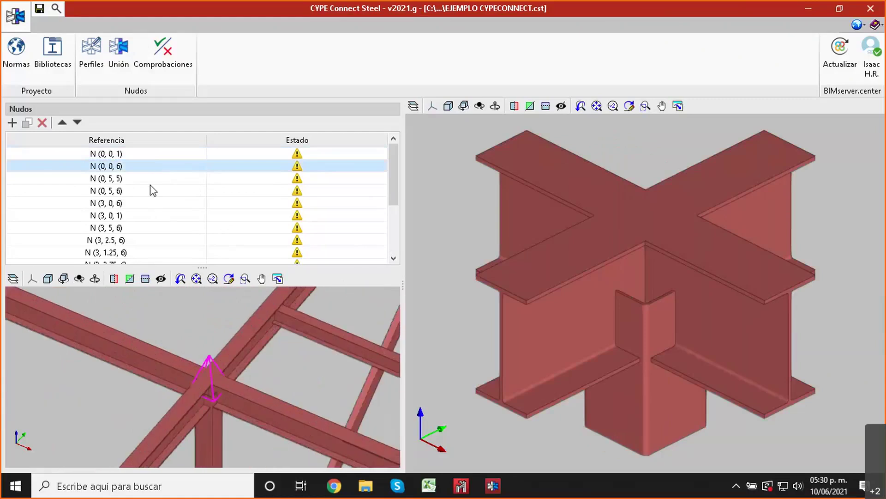
key(Down)
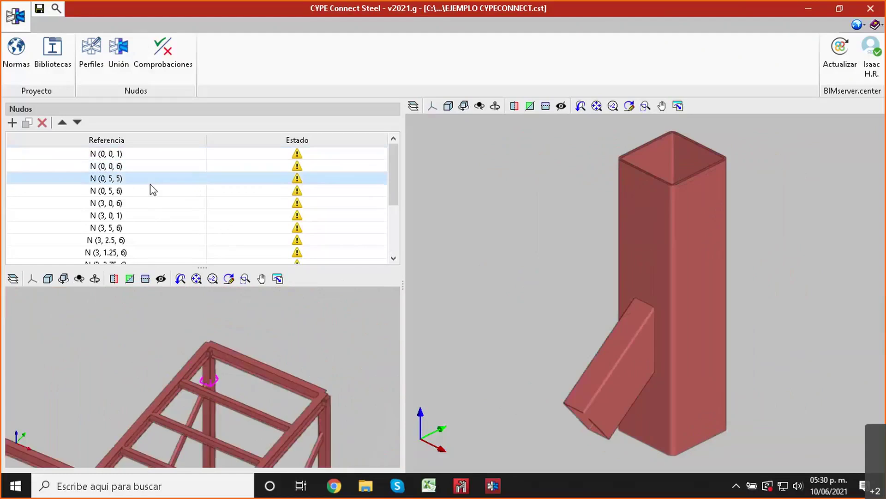
middle_drag(193, 372, 214, 363)
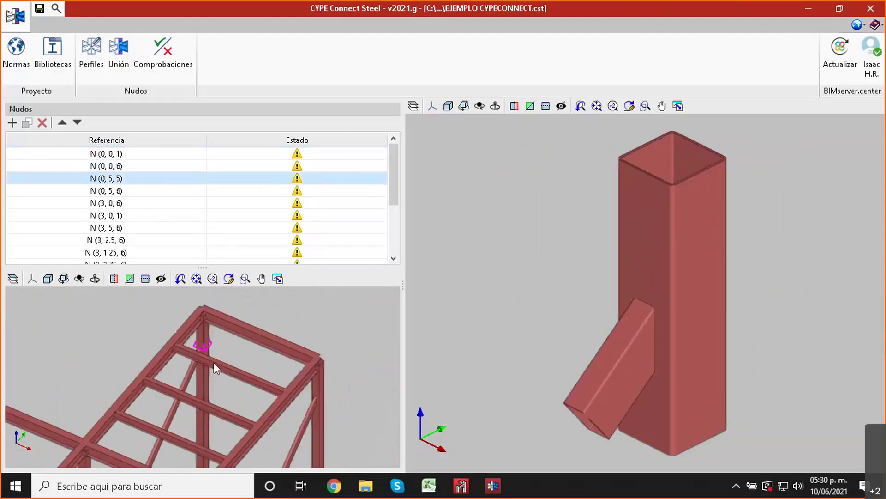
Step: Browse the remaining nodes one by one from N (0, 5, 6) to N (-3, 0, 6), viewing each joint's geometry
click(171, 194)
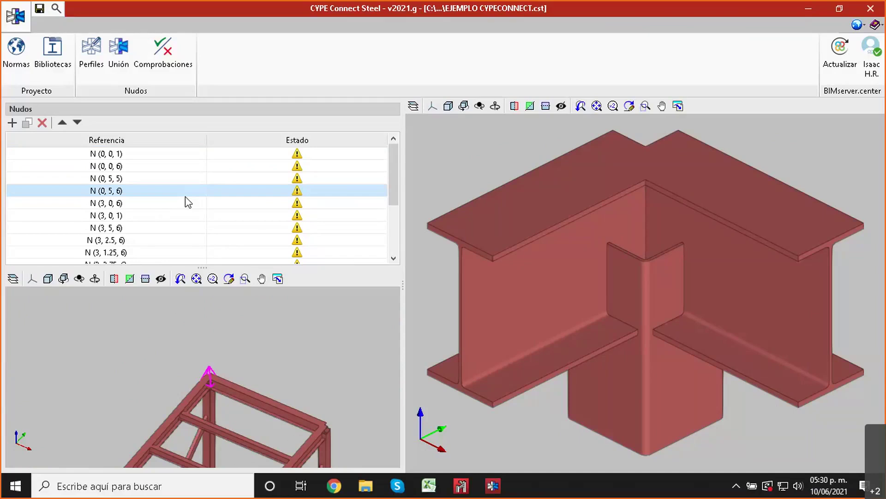
key(Down)
key(Down)
key(Down)
key(Down)
key(Down)
key(Down)
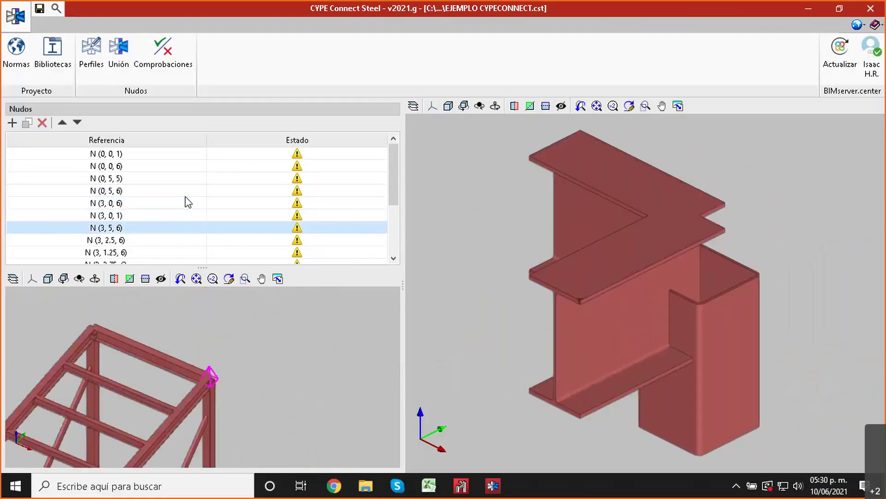
key(Down)
key(Down)
key(Down)
key(Down)
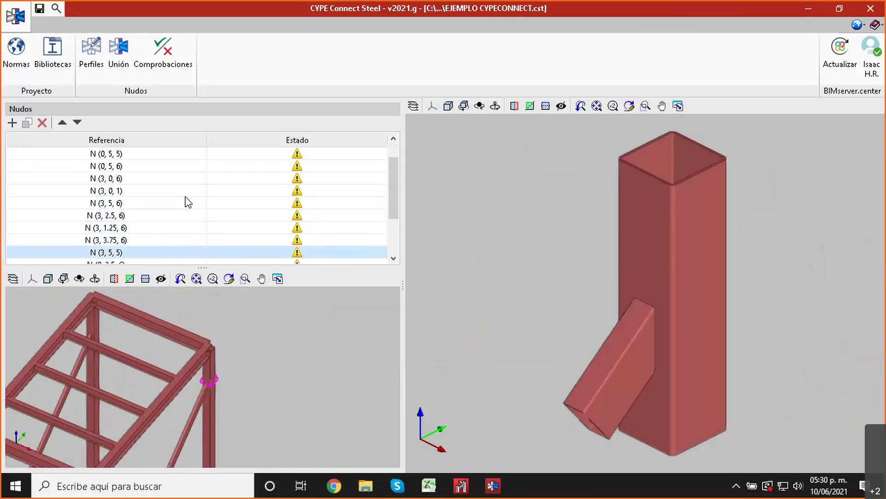
key(Down)
key(Down)
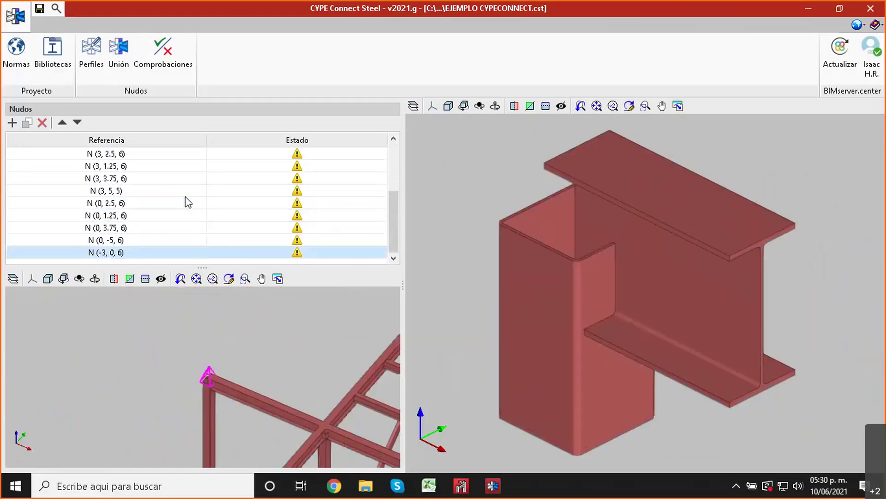
Step: Go back up through the node list and leave node N (0, 0, 6) selected
key(Up)
key(Up)
key(Up)
key(Up)
key(Up)
key(Up)
key(Up)
key(Up)
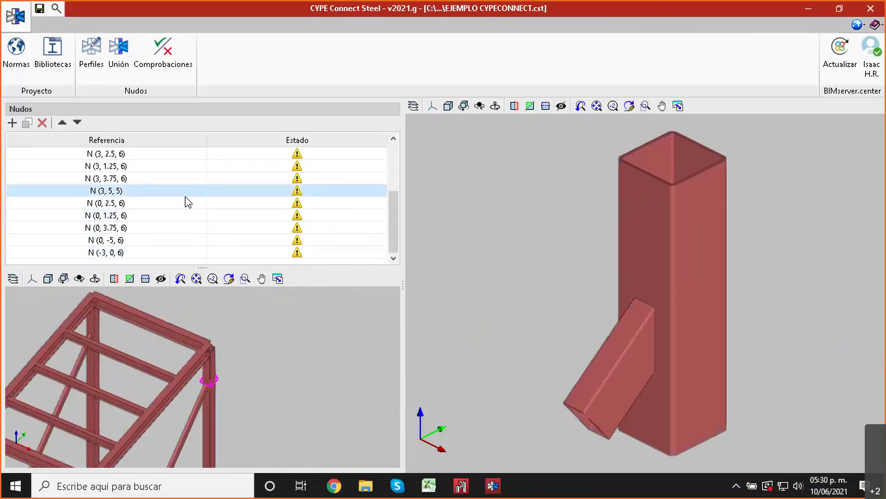
key(Up)
key(Up)
key(Up)
key(Up)
key(Up)
key(Up)
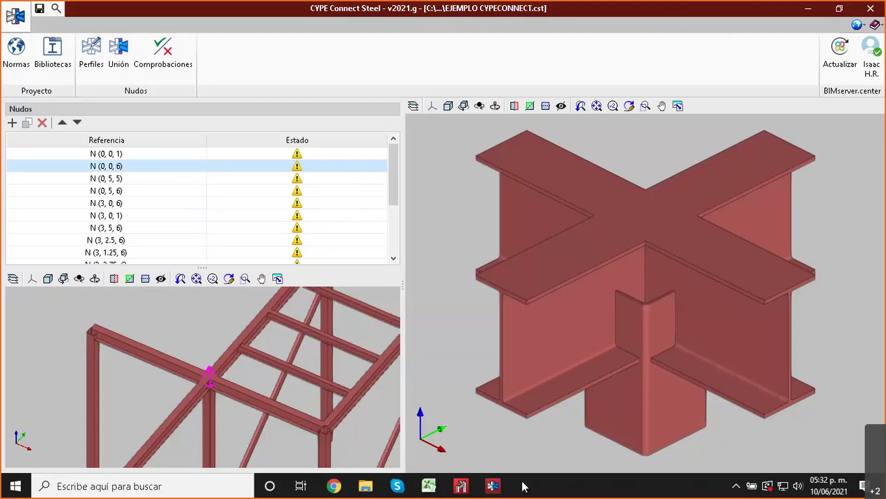
Step: Switch to CYPE 3D, inspect the joints in the full 3D model of the structure and close that view
click(467, 493)
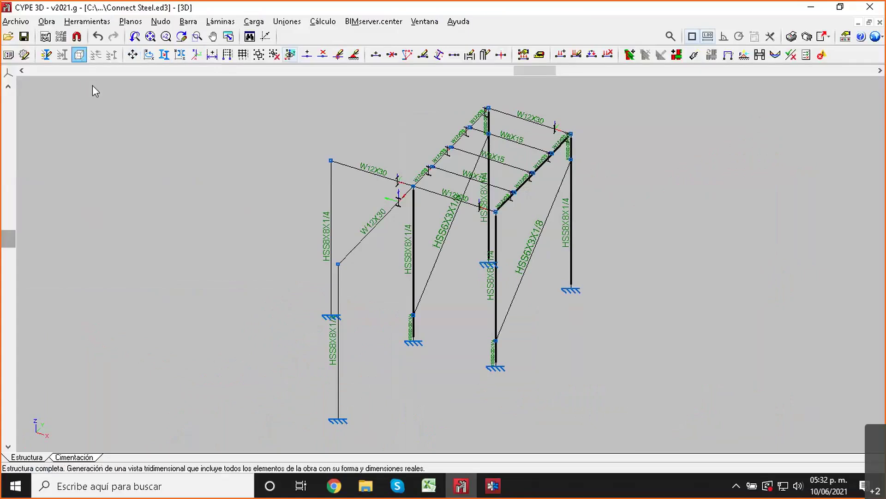
scroll(490, 156, up, 4)
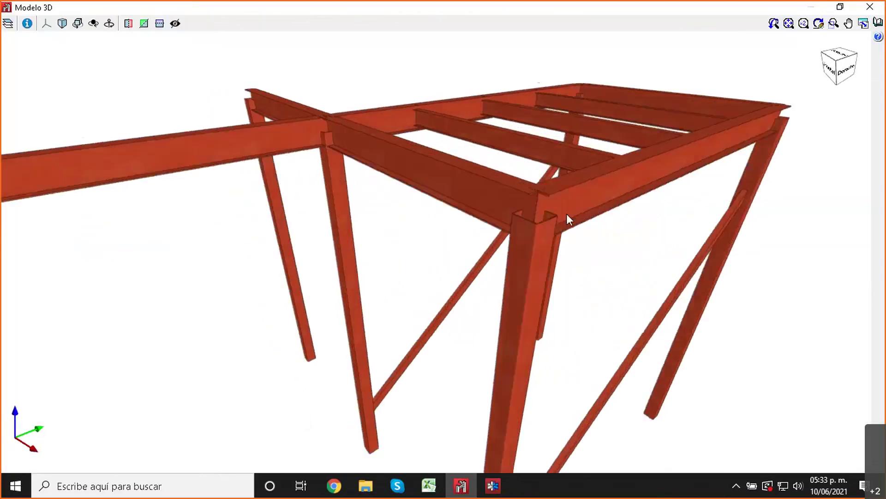
scroll(542, 196, up, 1)
middle_drag(542, 195, 535, 248)
click(869, 7)
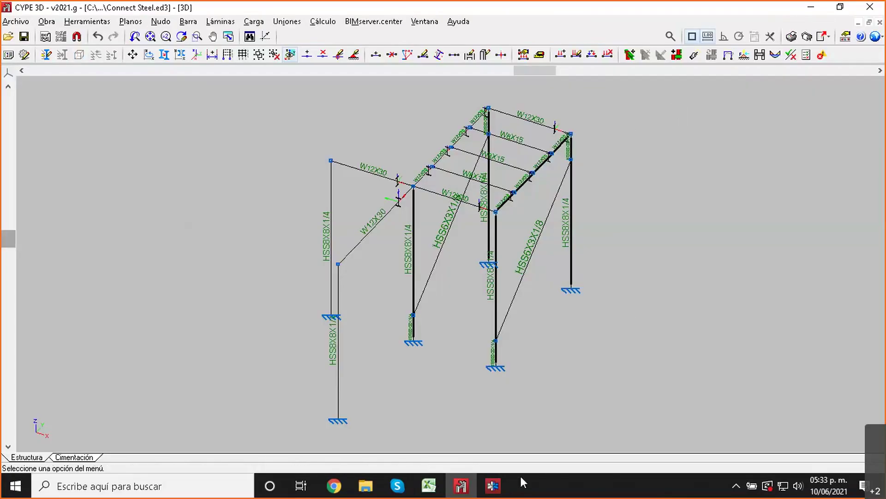
Step: Switch back to the CYPE Connect Steel job
mouse_move(492, 493)
click(515, 457)
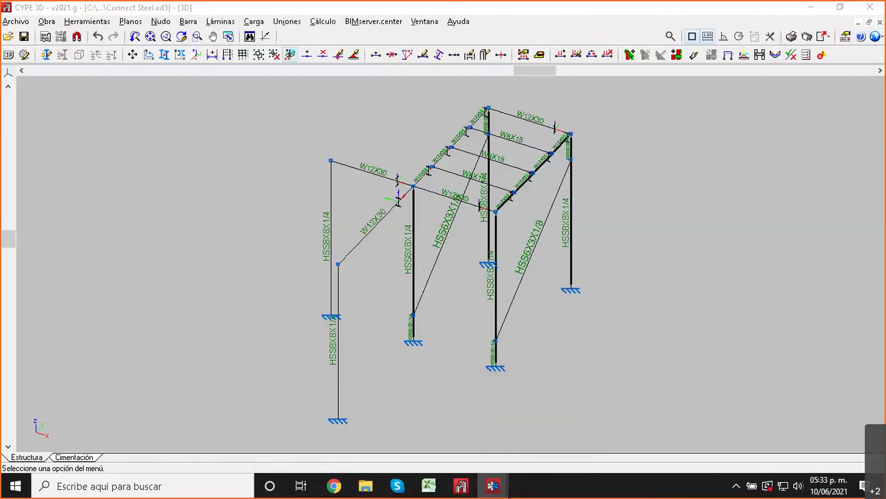
mouse_move(503, 484)
click(513, 452)
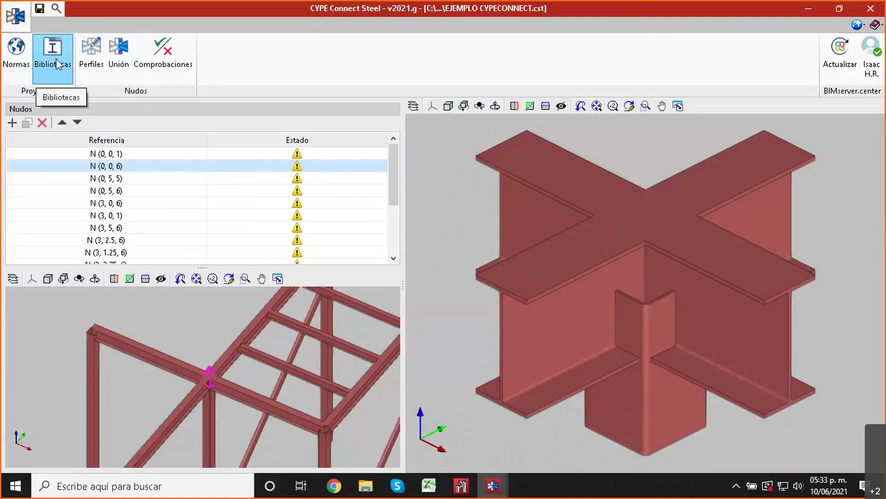
Step: Review the design codes available for the project and close the settings without changing them
click(19, 58)
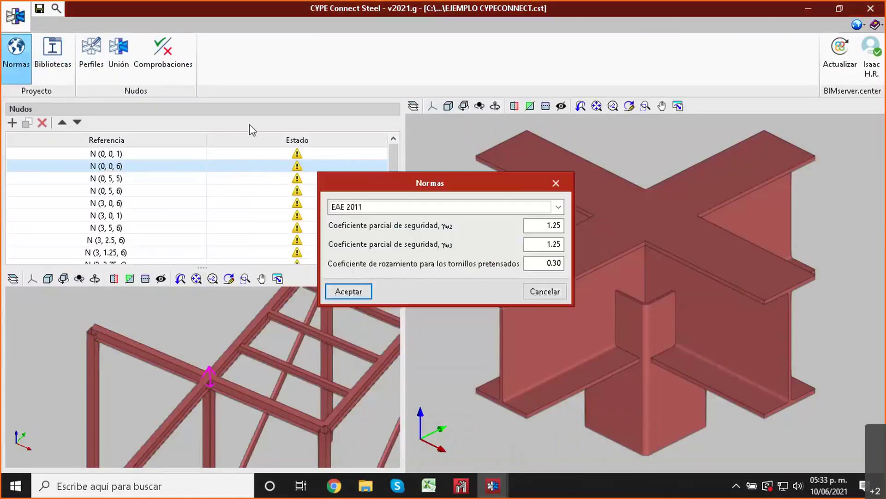
click(435, 210)
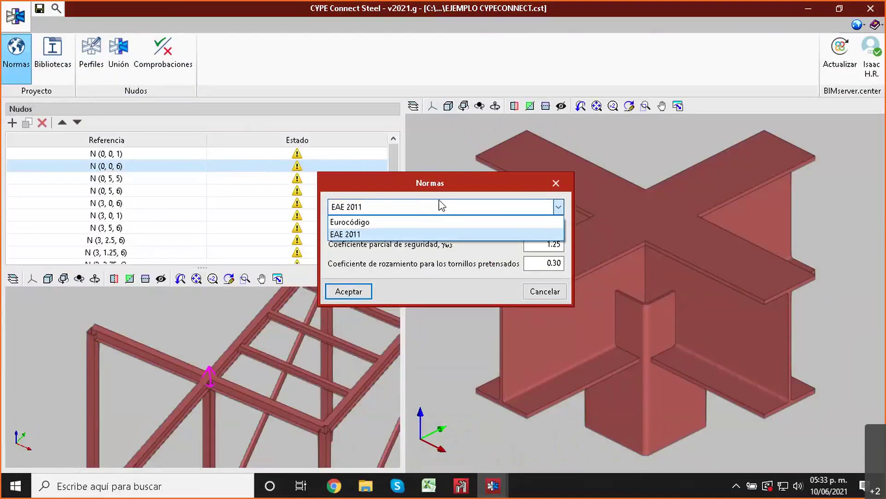
click(442, 190)
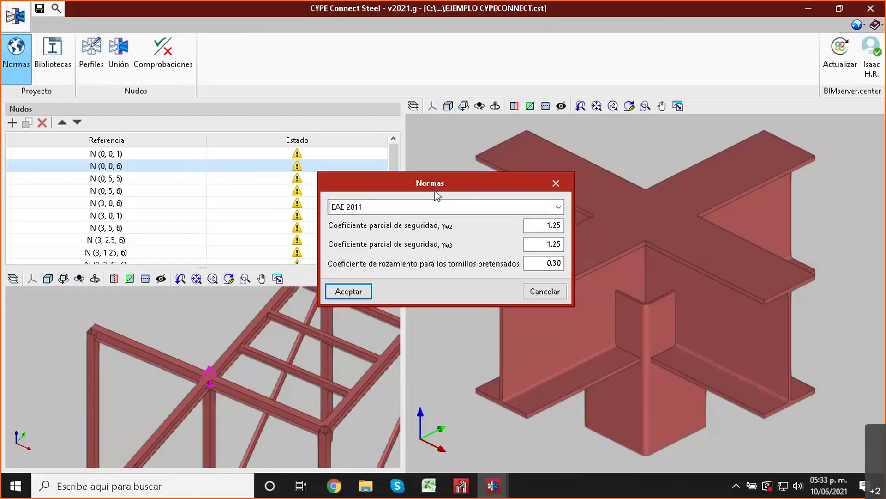
click(556, 183)
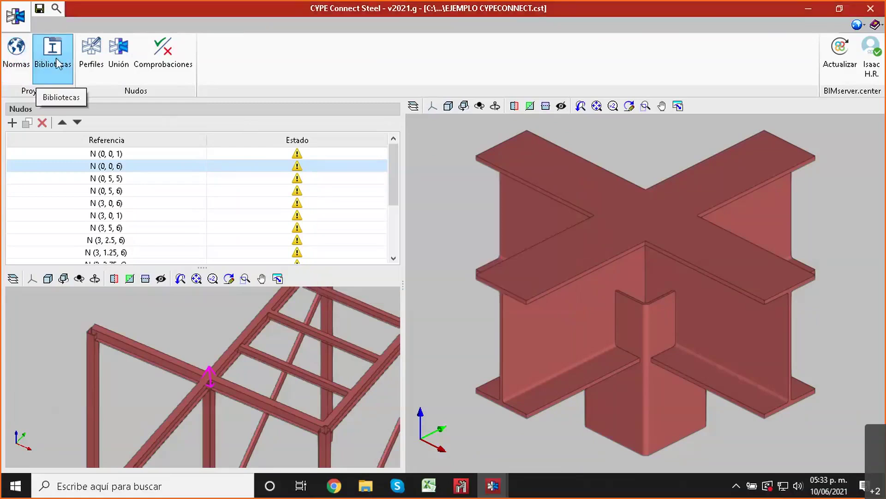
Step: Open the project libraries and review the steel types for profiles and plates, bolts and anchors
click(56, 58)
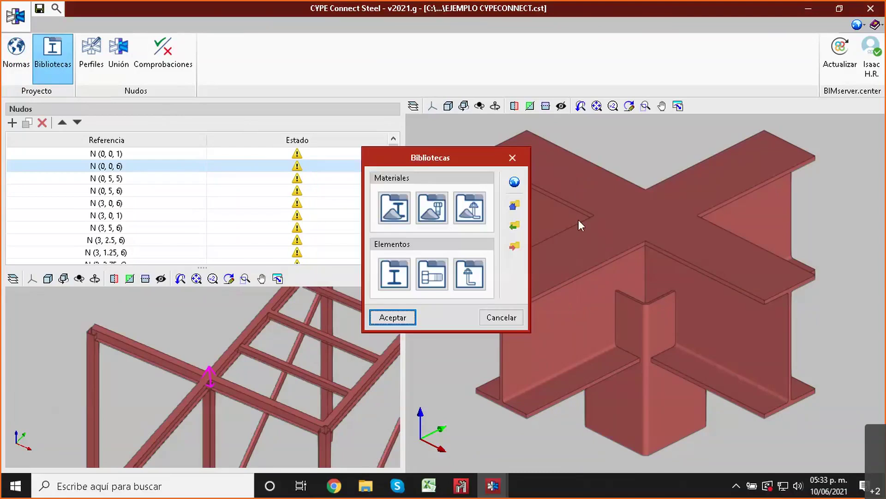
drag(469, 159, 471, 131)
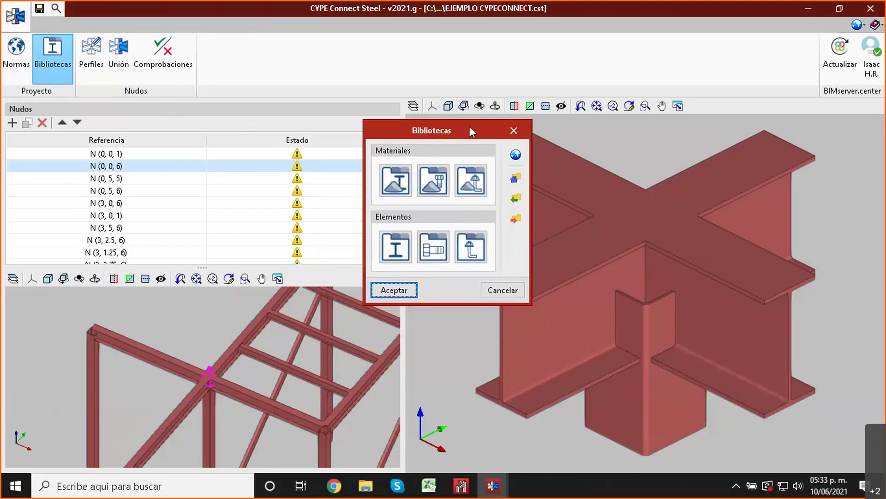
click(403, 179)
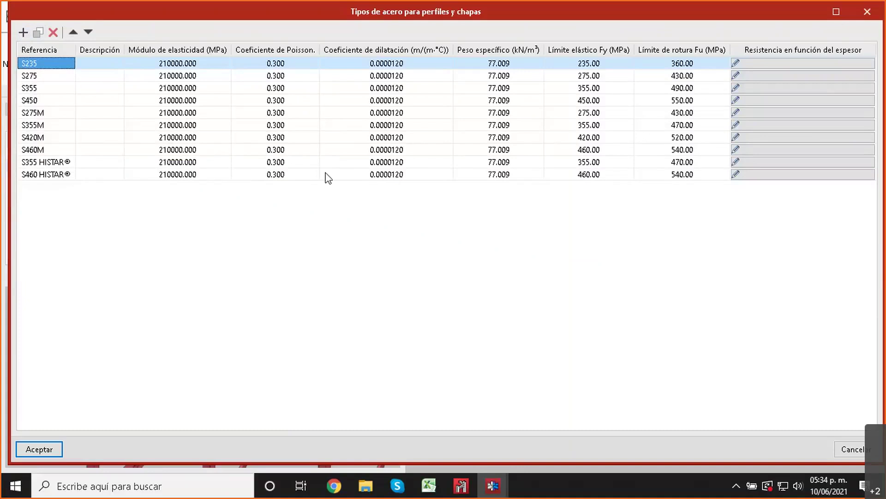
click(866, 13)
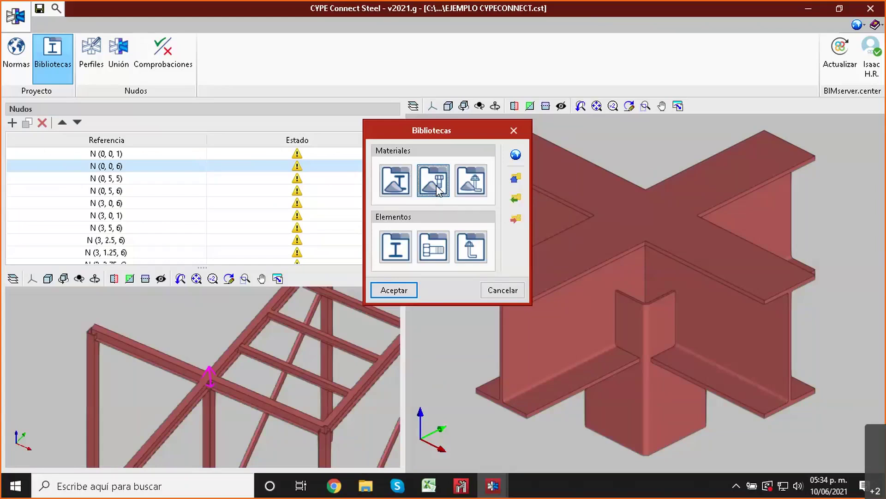
click(437, 186)
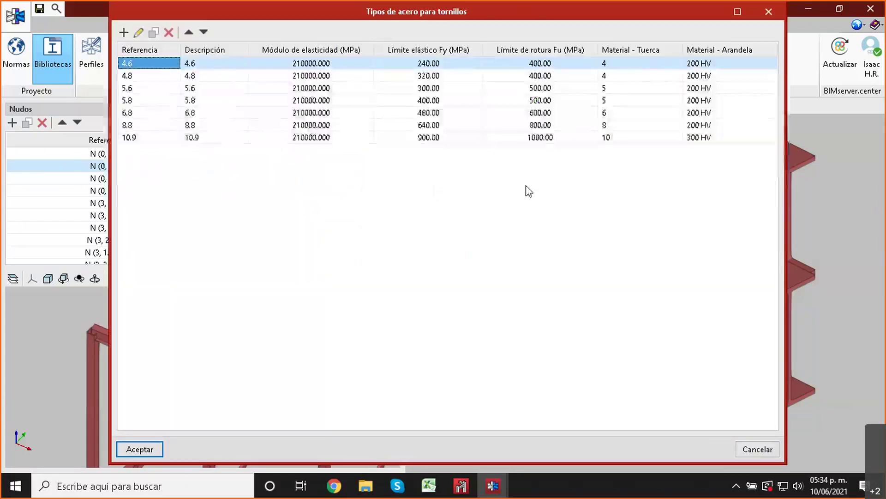
click(779, 21)
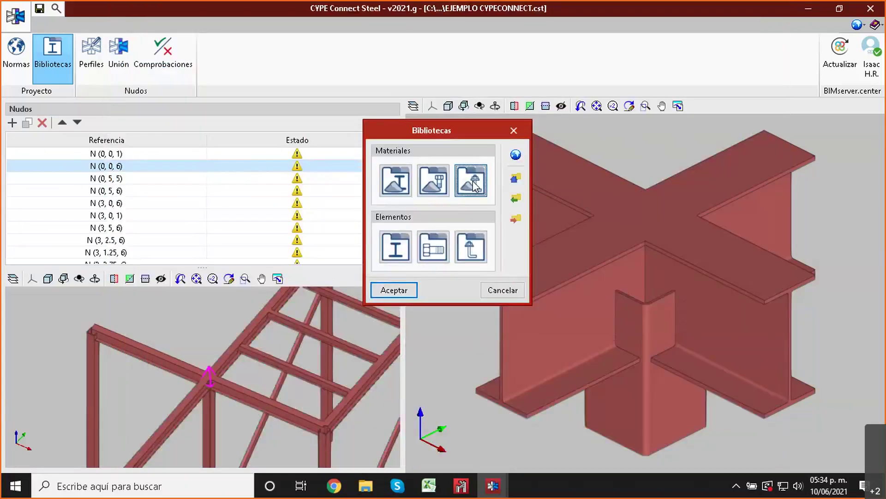
click(474, 185)
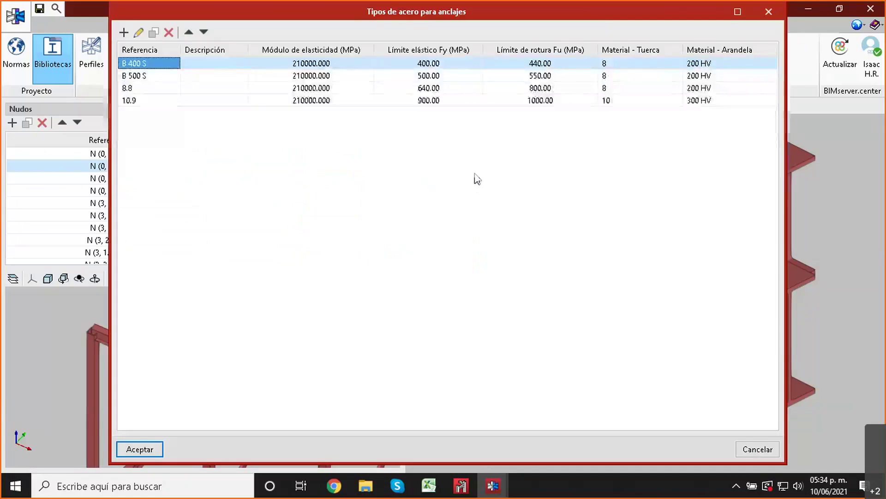
click(778, 17)
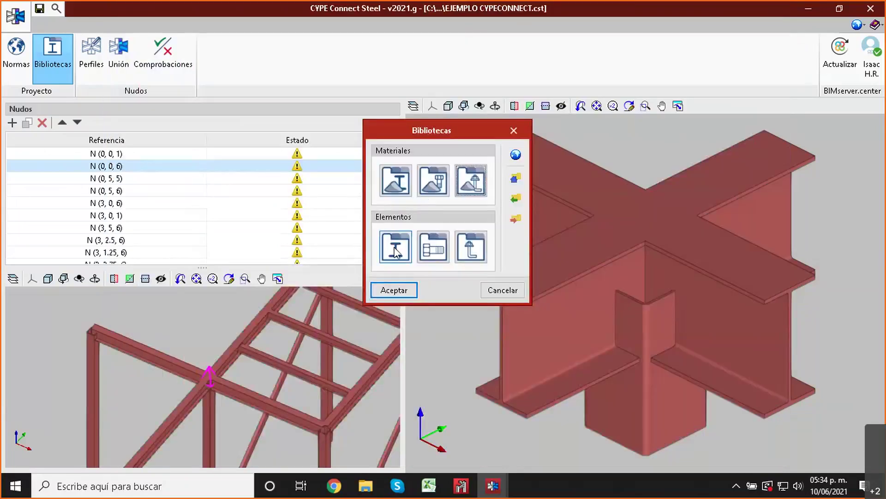
Step: Open the profile library and review the rolled, built-up (Armado), cold-formed (Conformado) and tubular profile series
click(394, 252)
click(395, 251)
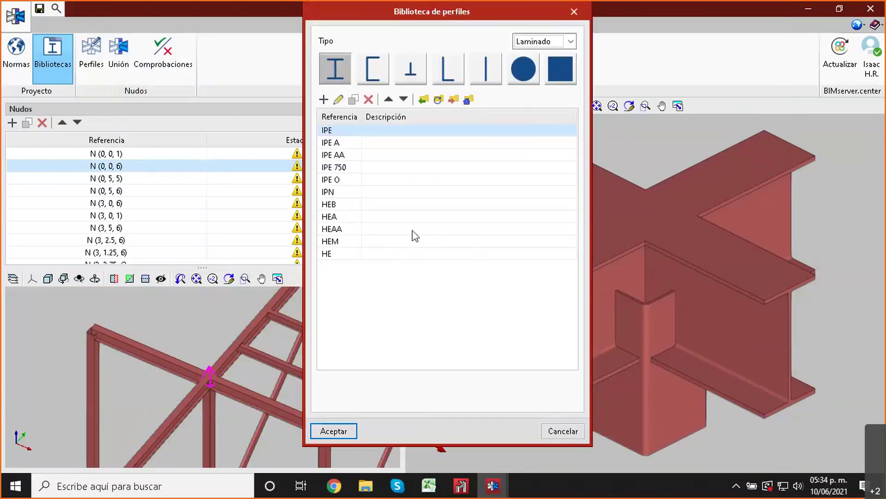
click(545, 41)
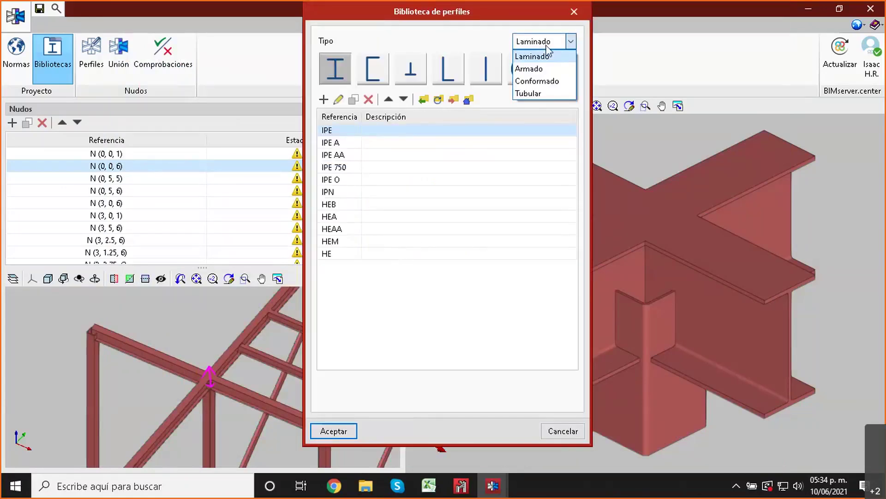
click(549, 69)
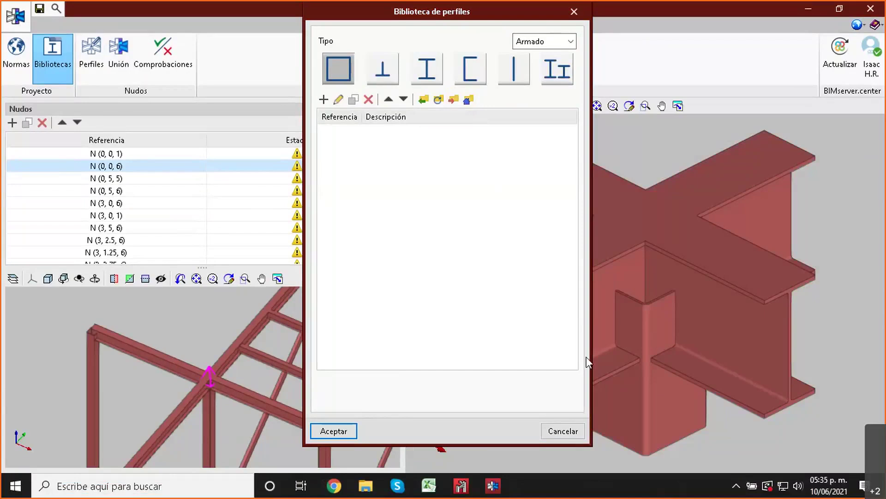
click(558, 39)
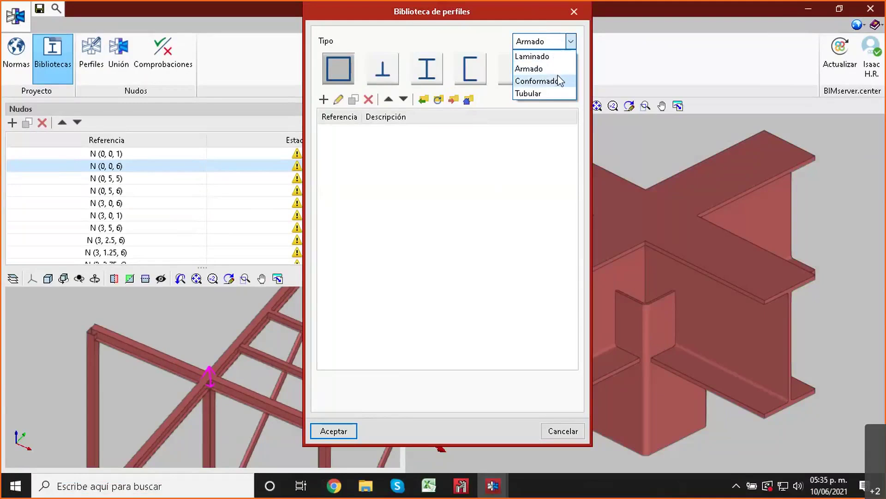
click(559, 81)
click(566, 41)
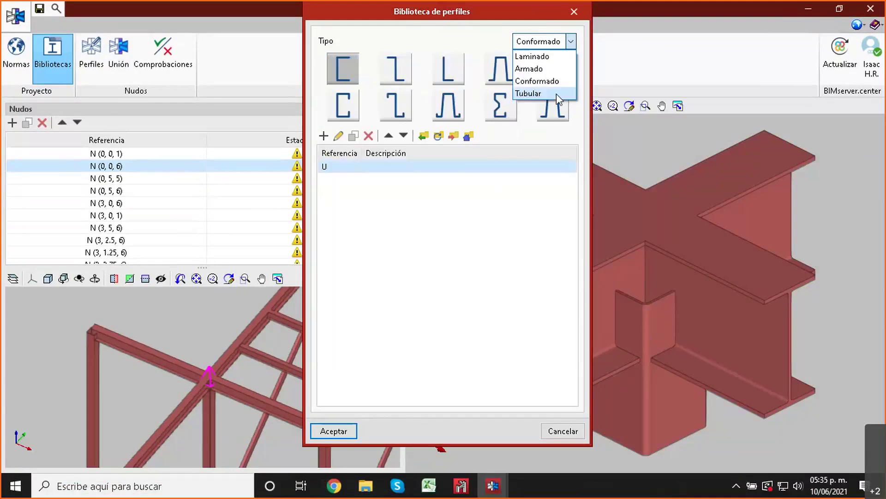
click(555, 93)
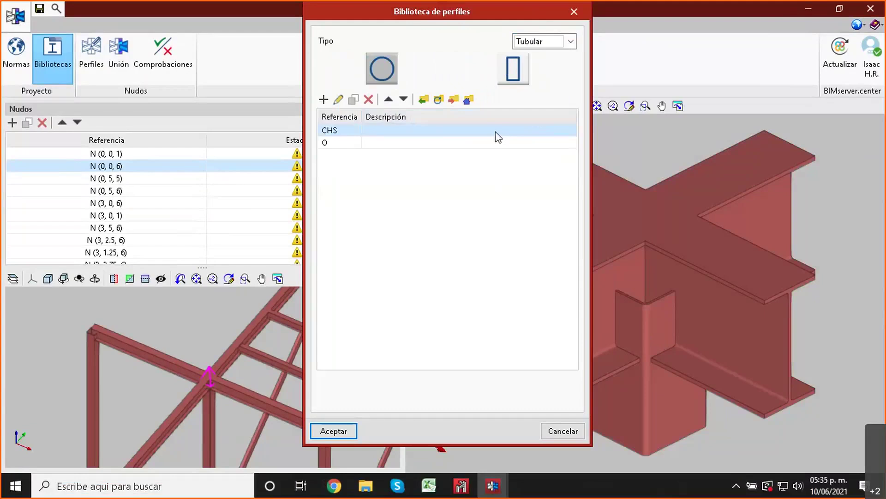
Step: Go through the Laminado, Armado, Conformado and Tubular profile types once more and close the profile library without changes
click(551, 47)
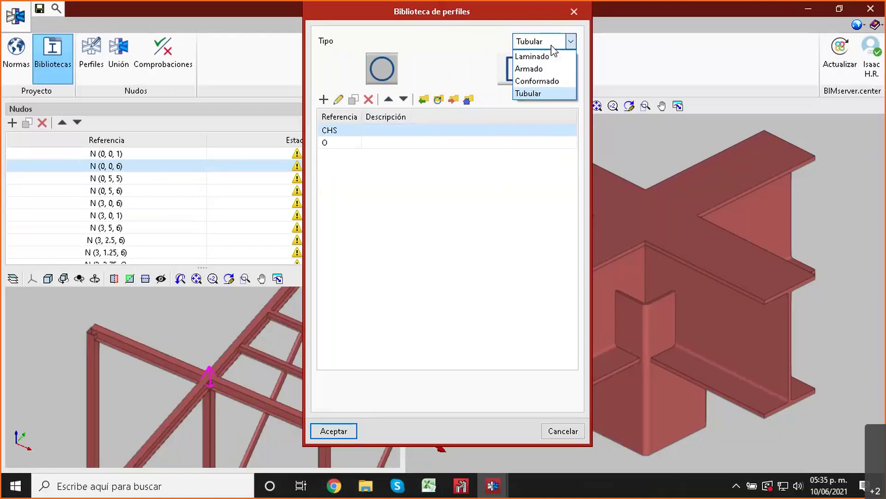
click(552, 53)
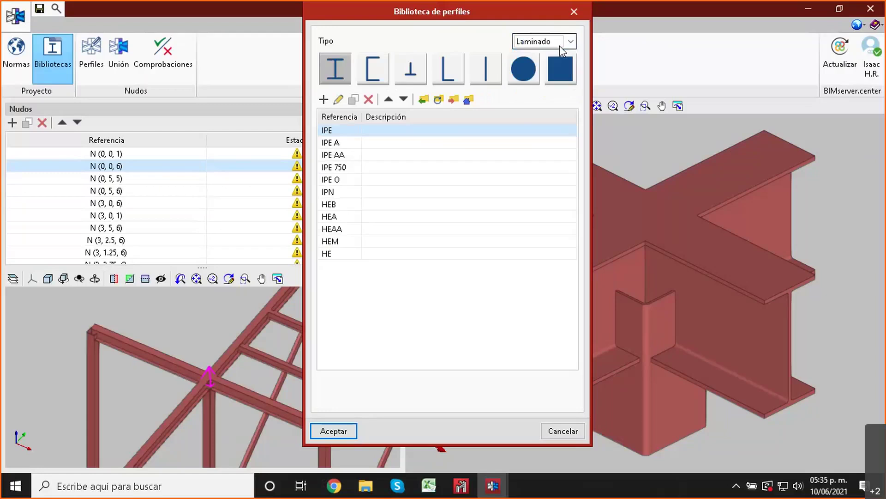
click(561, 46)
click(560, 69)
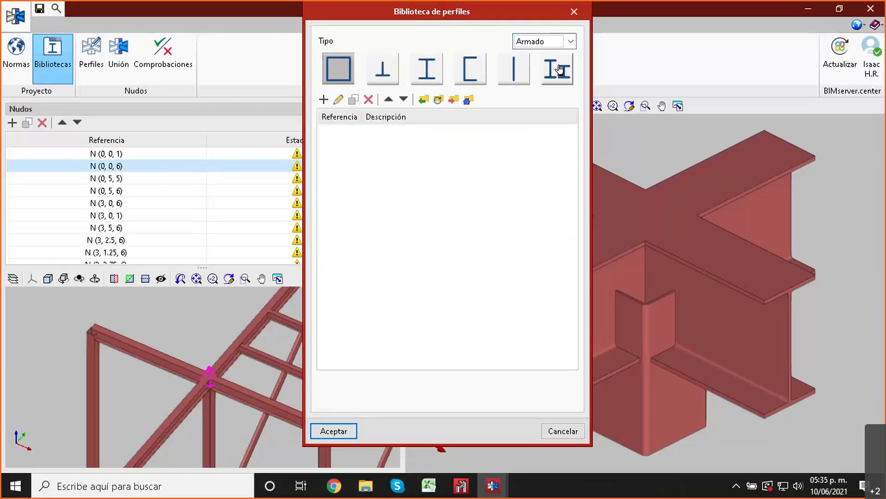
click(563, 44)
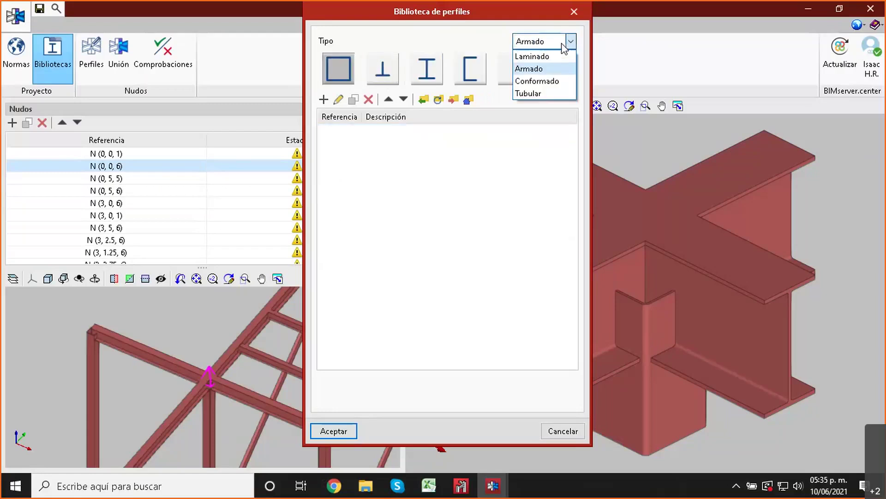
click(556, 81)
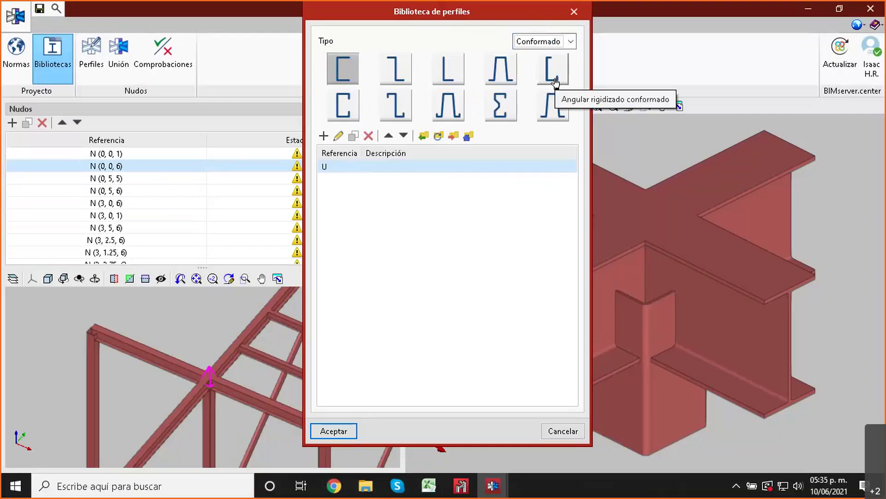
click(554, 41)
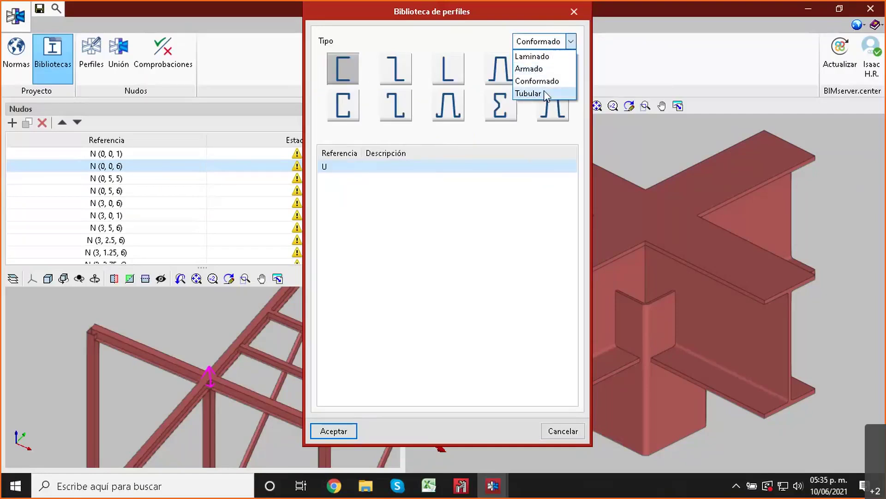
click(546, 93)
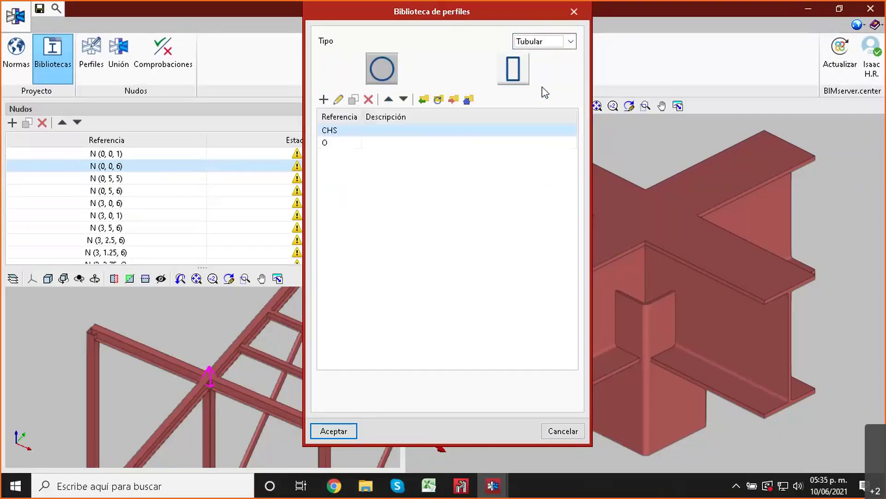
click(573, 431)
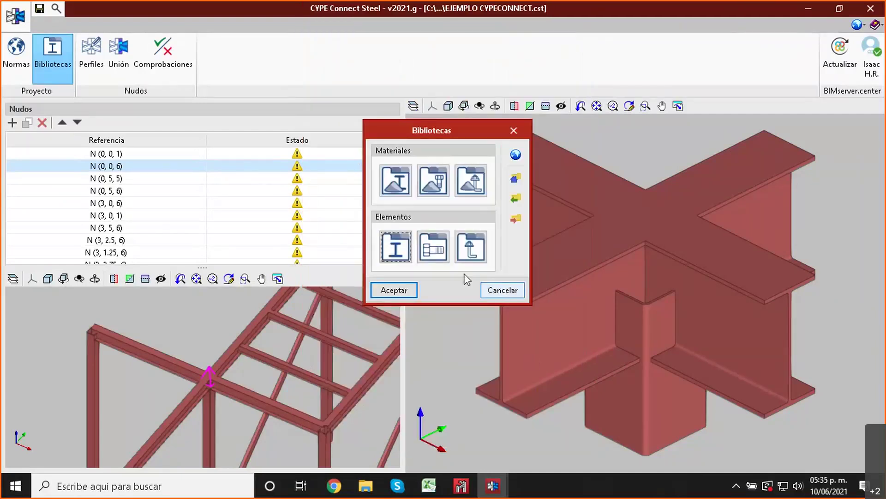
Step: Review the ISO 4014 series in the bolt library, then close the libraries without changes
click(435, 255)
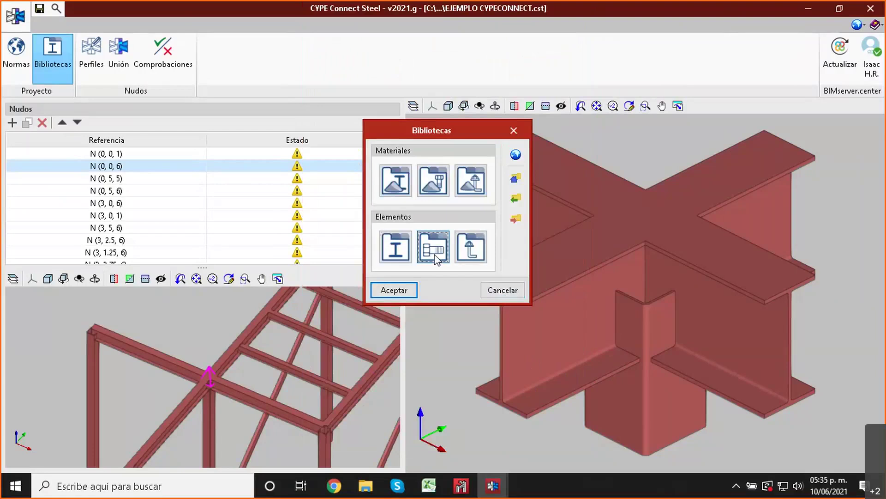
click(337, 76)
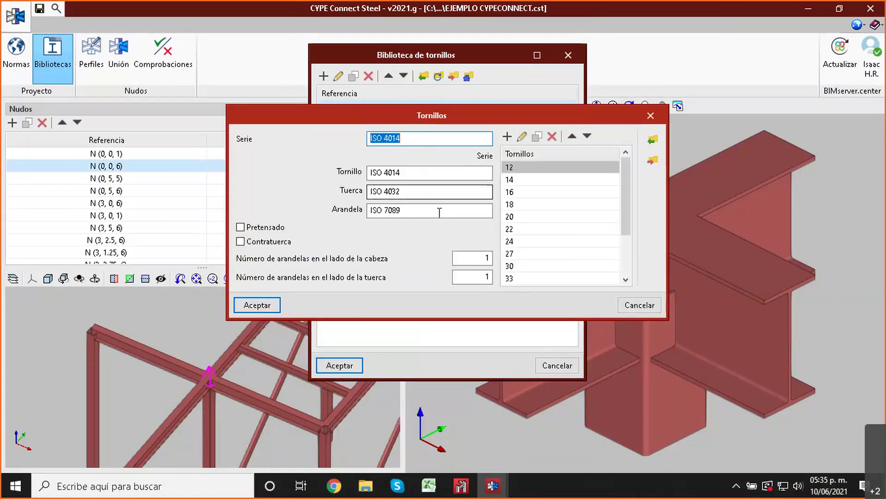
click(630, 303)
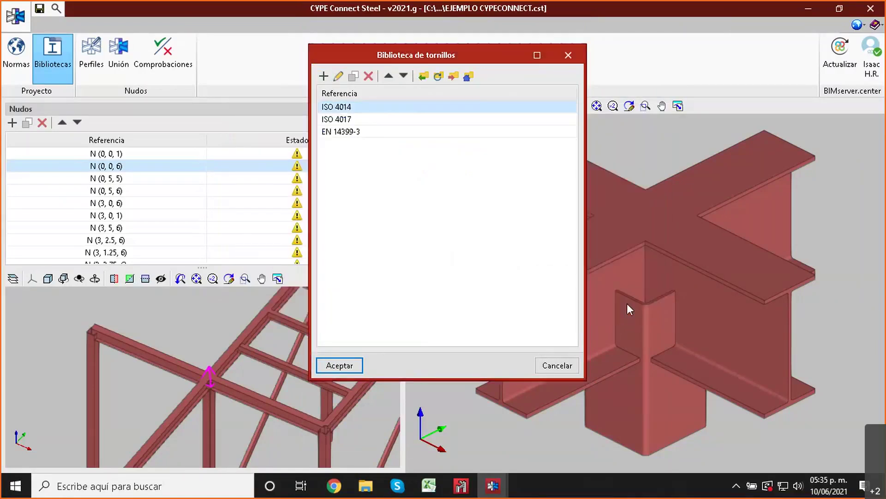
click(571, 371)
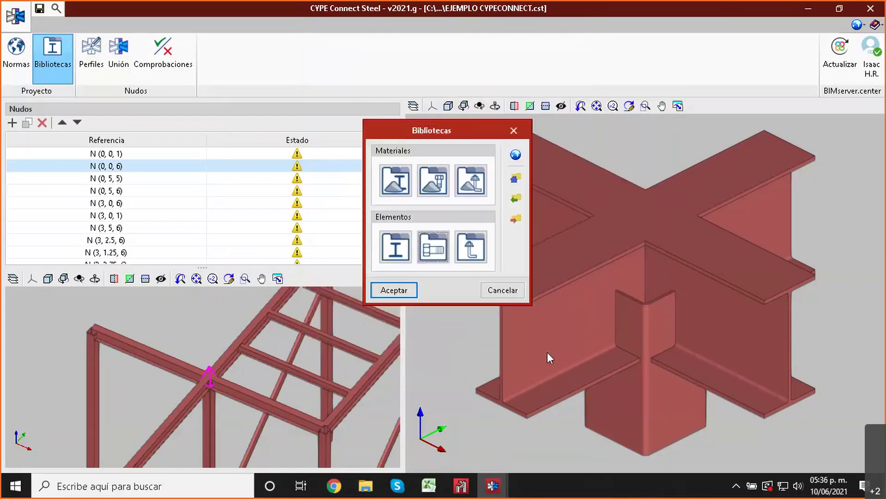
click(513, 293)
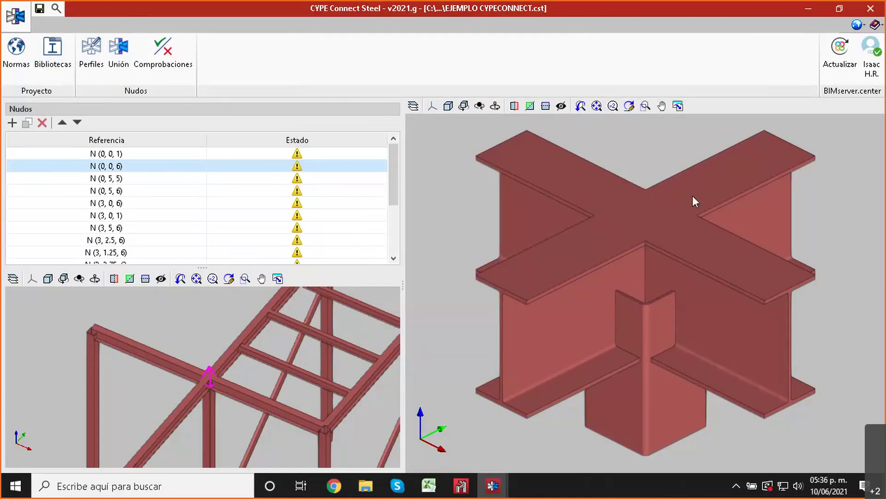
Step: Open the profiles of node N (0, 0, 6) for editing and set the node's reference to TIPO 1
mouse_move(701, 284)
middle_down()
mouse_move(627, 257)
mouse_move(588, 311)
mouse_move(708, 324)
mouse_move(714, 310)
middle_up()
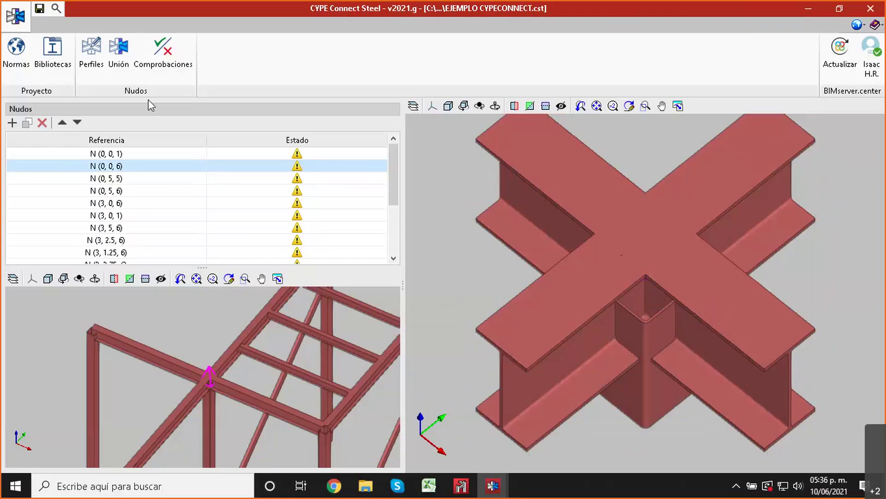
click(92, 59)
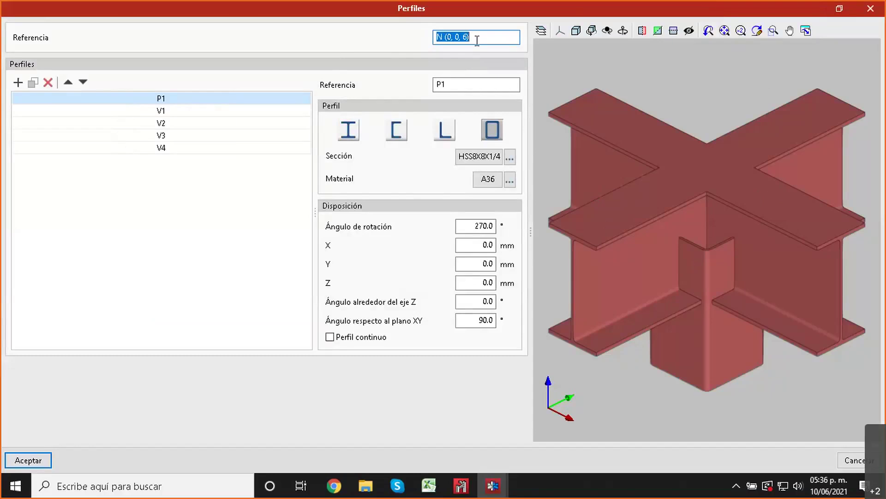
text(tip)
key(BackSpace)
key(BackSpace)
key(BackSpace)
text(TIPO 1)
Step: Compare the profile and placement settings of column P1 and beams V1 and V2 in the node
click(194, 110)
click(194, 102)
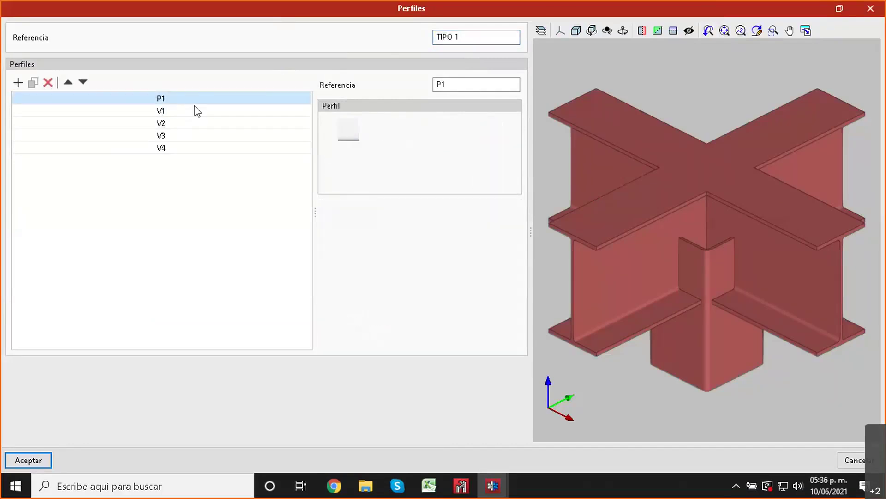
click(195, 113)
click(196, 122)
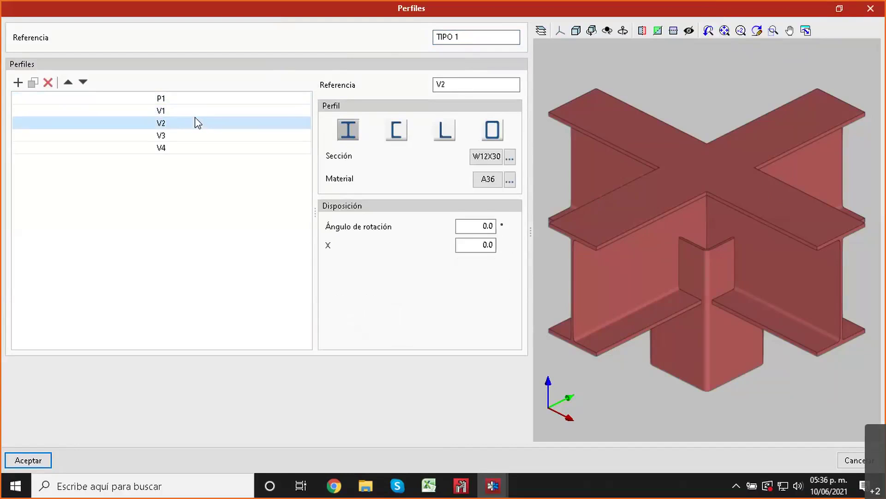
click(180, 99)
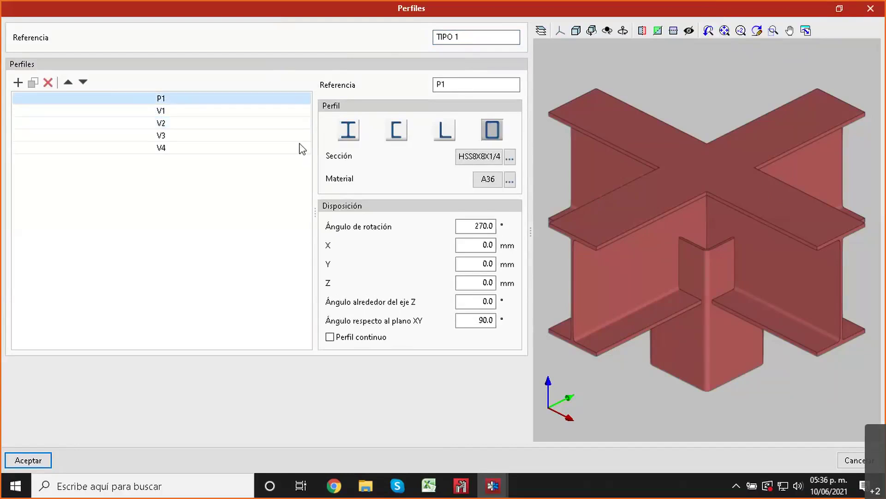
click(213, 115)
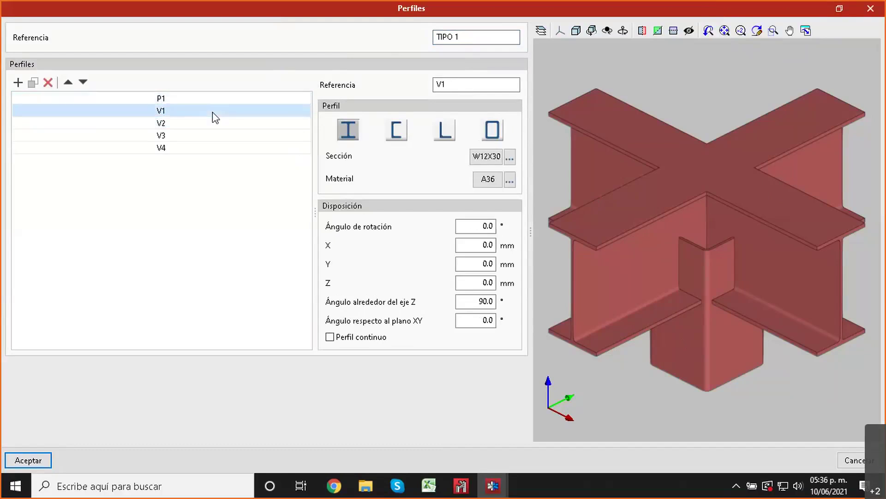
Step: Examine the section dimensions and steel material properties of column P1, leaving both unchanged
click(217, 102)
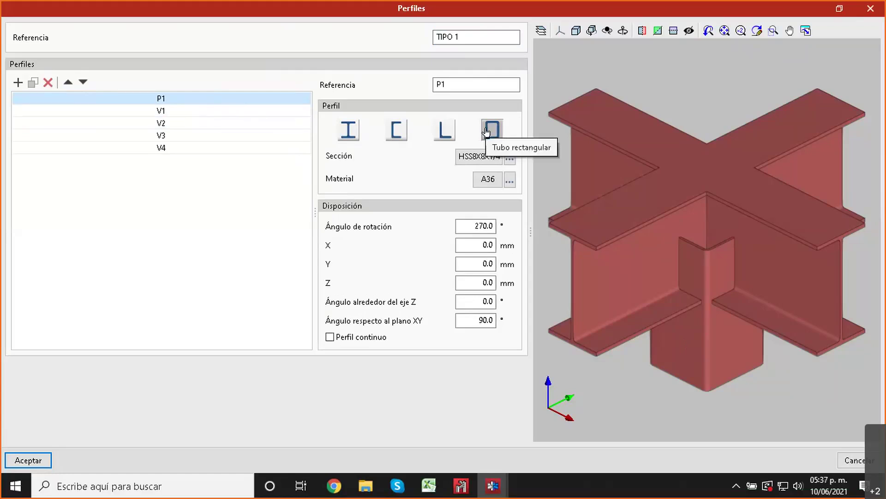
click(490, 152)
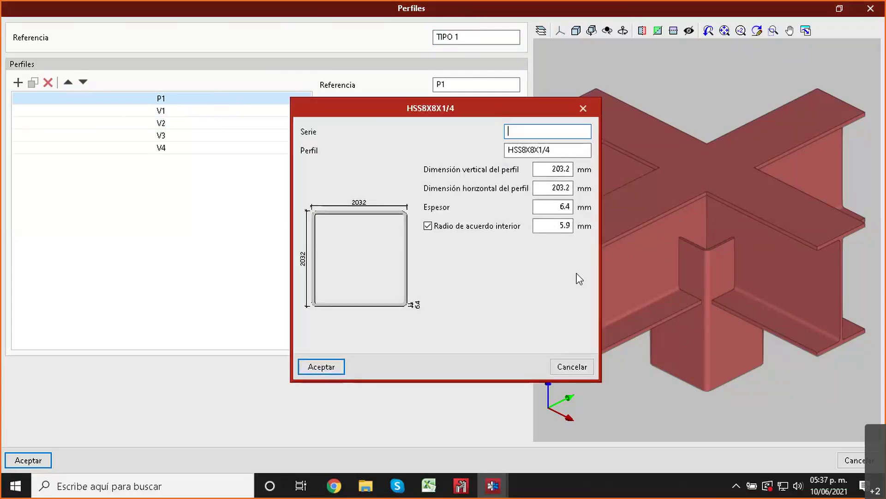
click(580, 368)
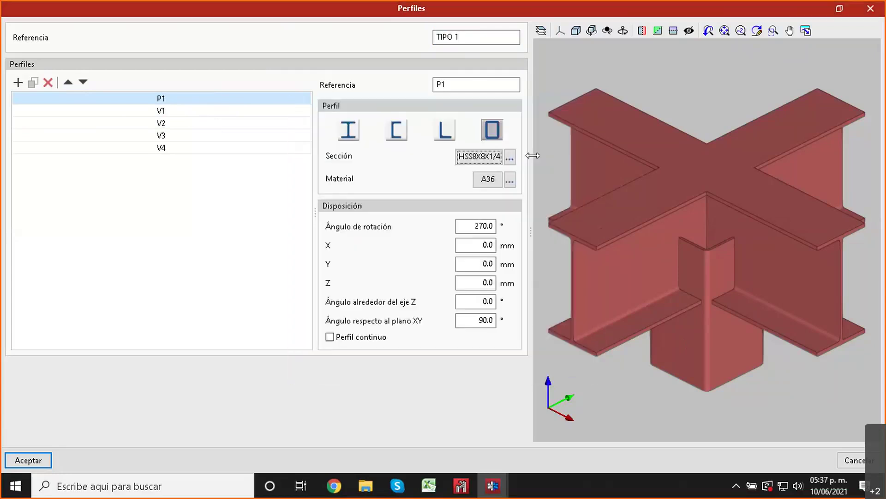
click(490, 184)
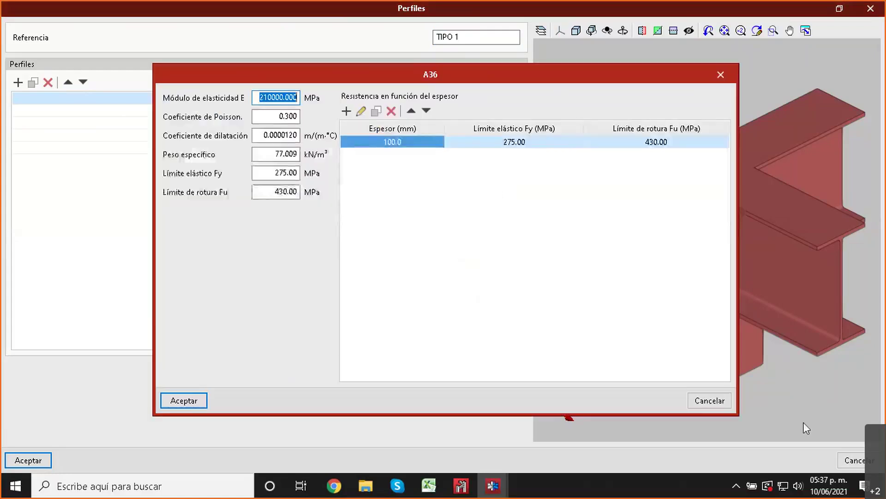
click(729, 409)
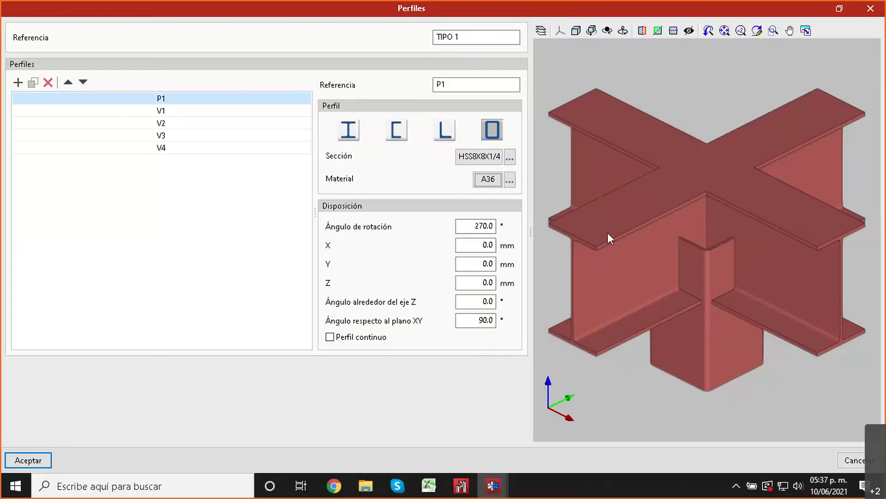
Step: Examine beam V1's section dimensions and how the beams meet the column in the 3D view
click(177, 113)
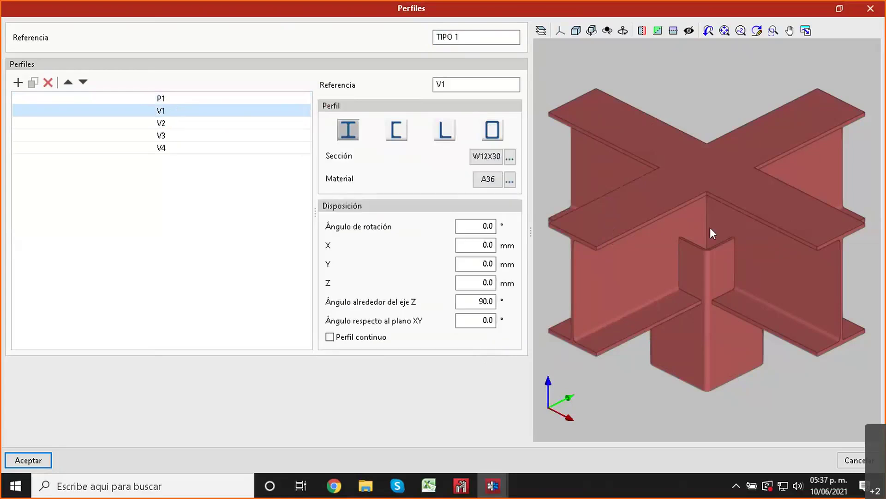
scroll(710, 227, up, 5)
scroll(727, 164, down, 3)
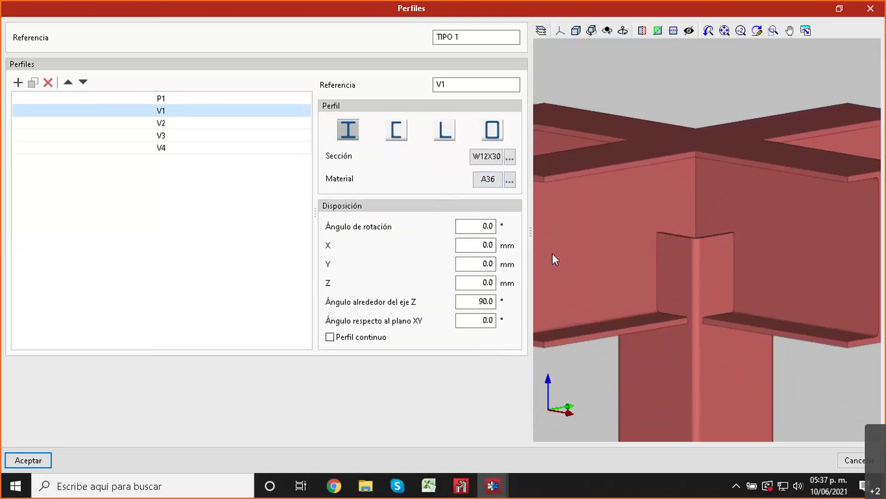
click(483, 157)
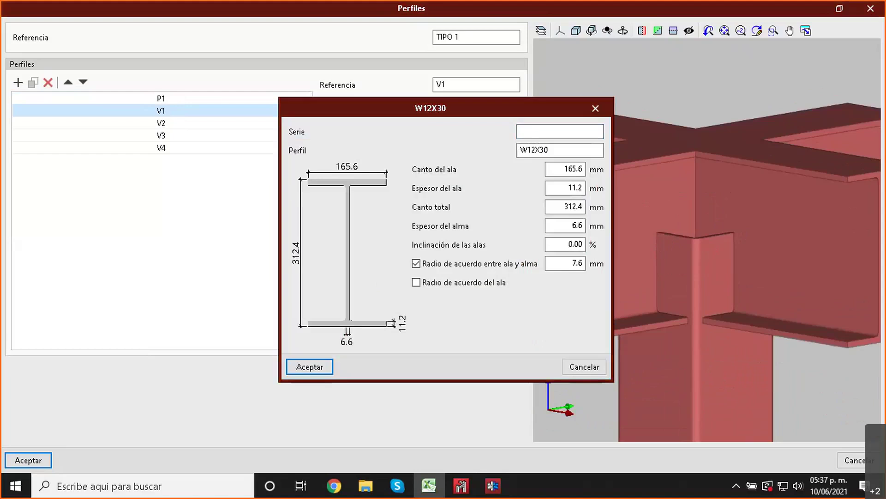
click(572, 369)
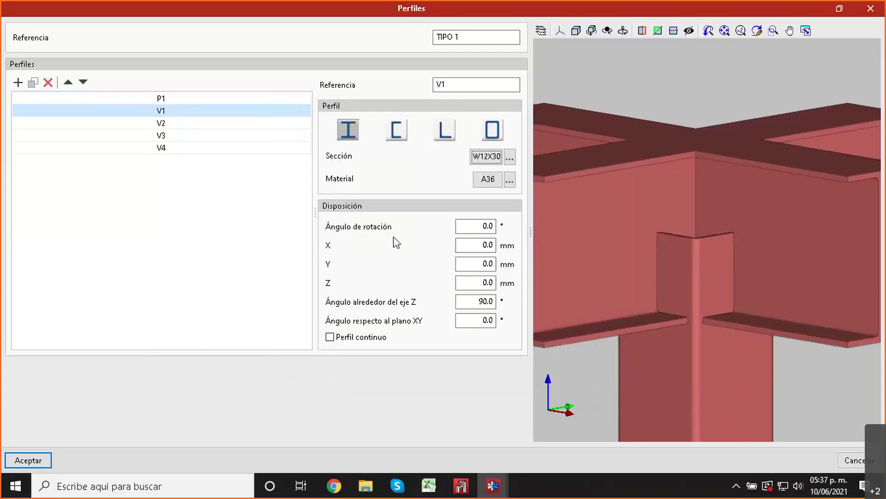
middle_drag(651, 337, 713, 142)
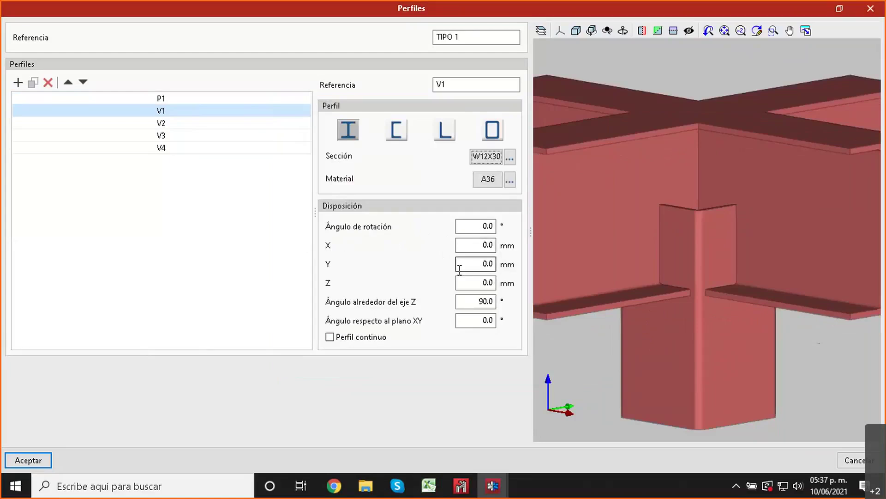
Step: Set beam V1's Z offset to -156.2 mm in the node's placement settings and check it against the neighbouring beams
click(470, 279)
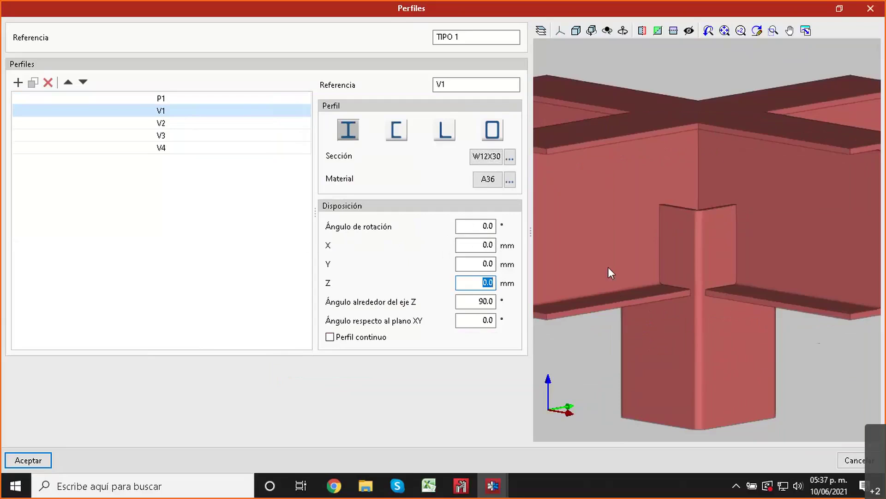
text(-156.2)
key(Tab)
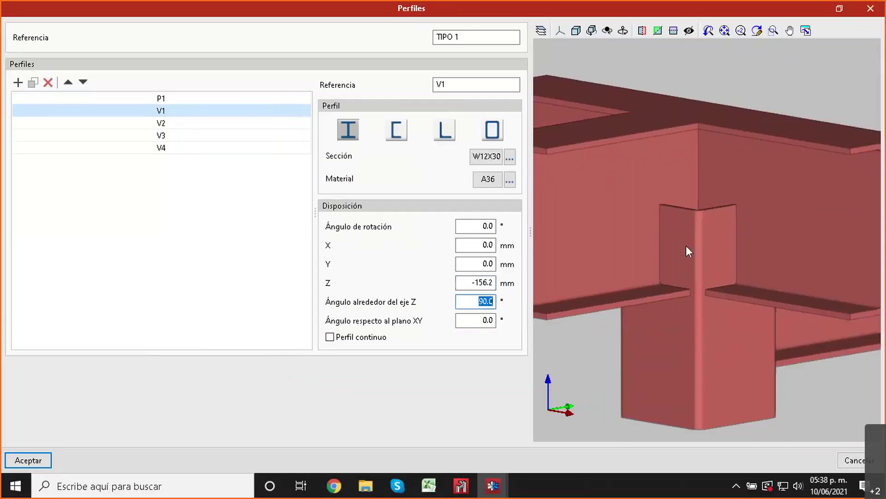
scroll(686, 251, down, 2)
middle_drag(732, 270, 648, 285)
scroll(733, 268, up, 5)
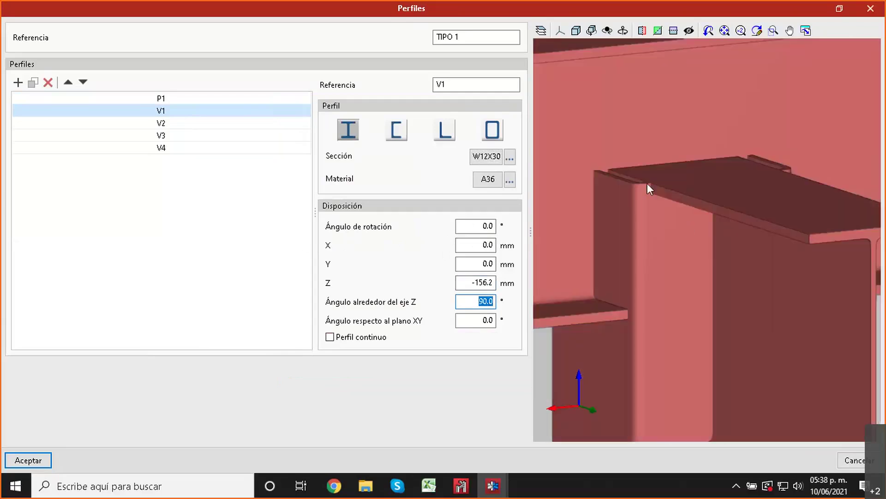
scroll(655, 185, up, 1)
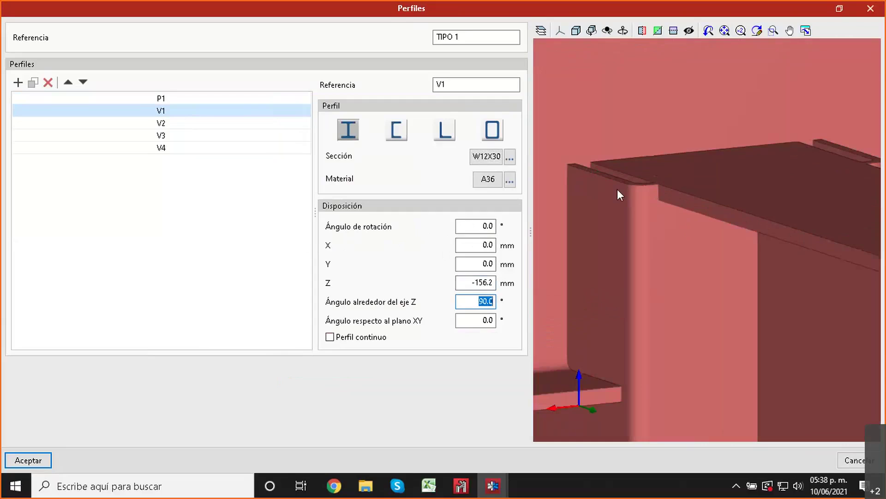
scroll(619, 192, down, 3)
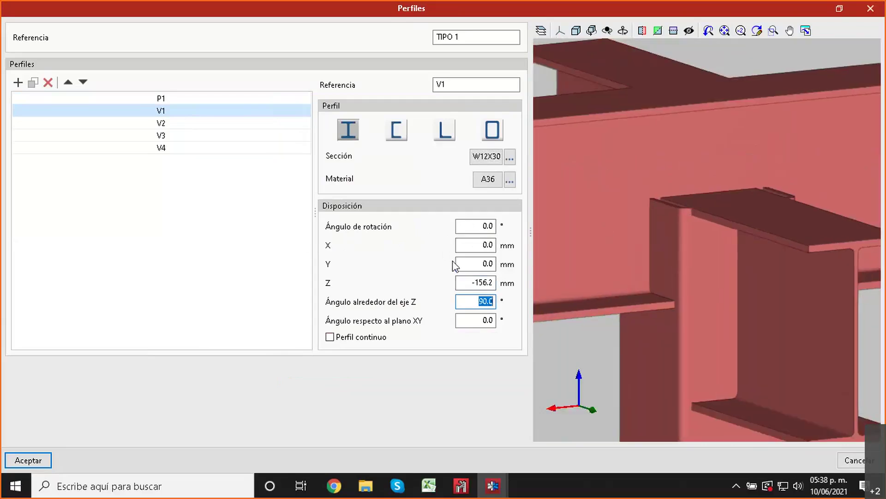
Step: Copy beam V1's Z offset of -156.2 mm to beam V2
click(168, 123)
click(196, 123)
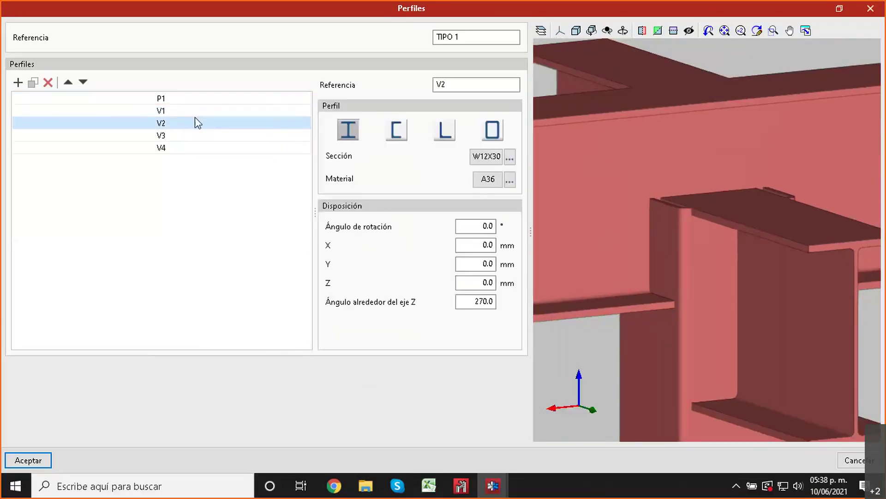
click(198, 111)
click(470, 283)
key(ctrl+c)
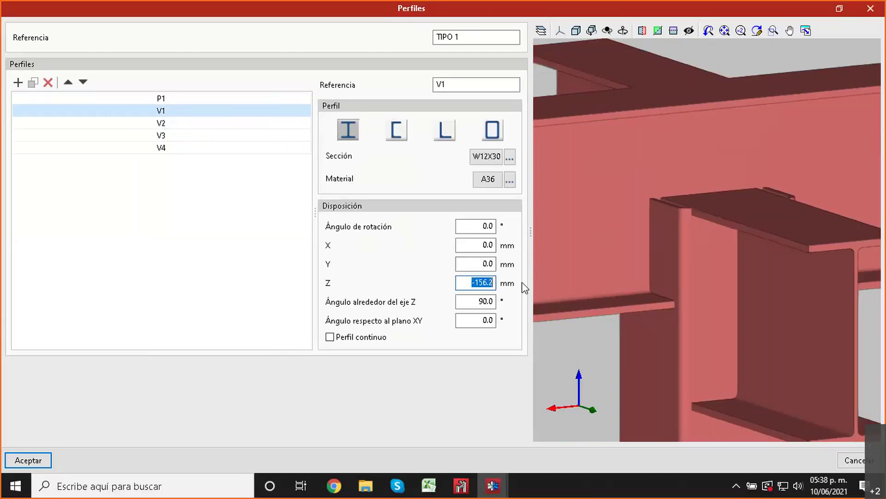
click(173, 128)
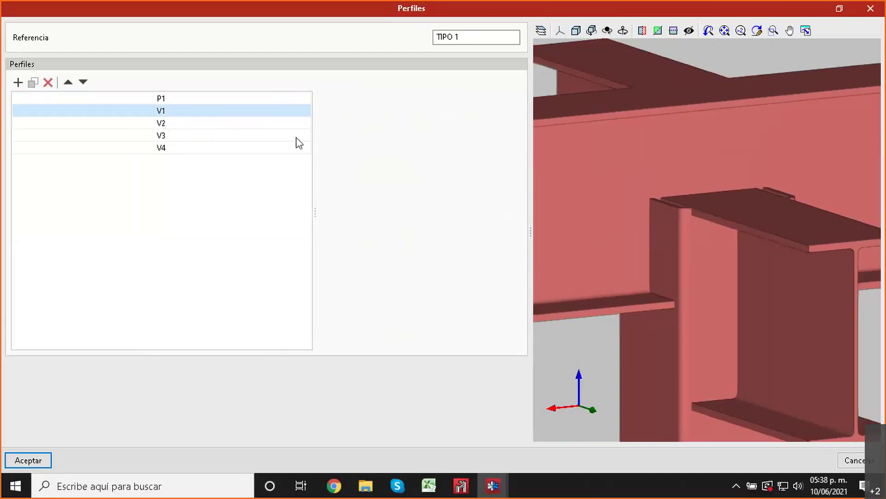
drag(519, 275, 483, 282)
Step: Apply the same -156.2 mm Z offset to beams V3 and V4
click(188, 137)
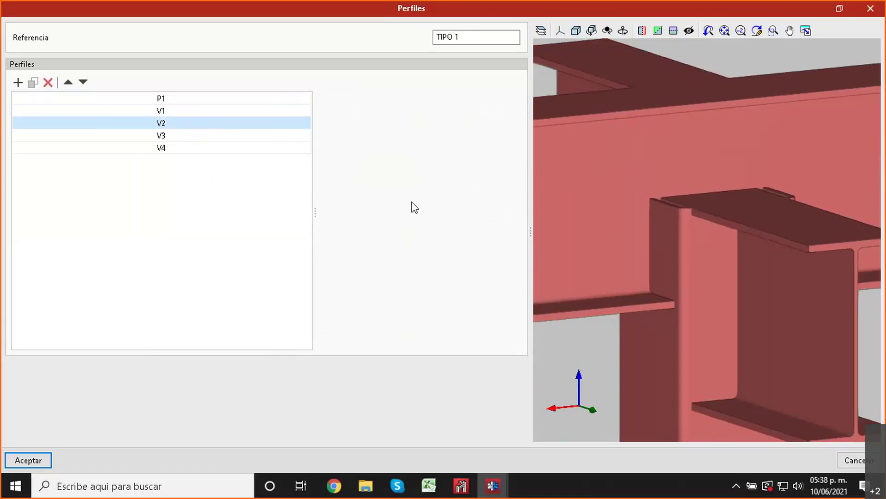
click(463, 283)
key(ctrl+v)
click(196, 149)
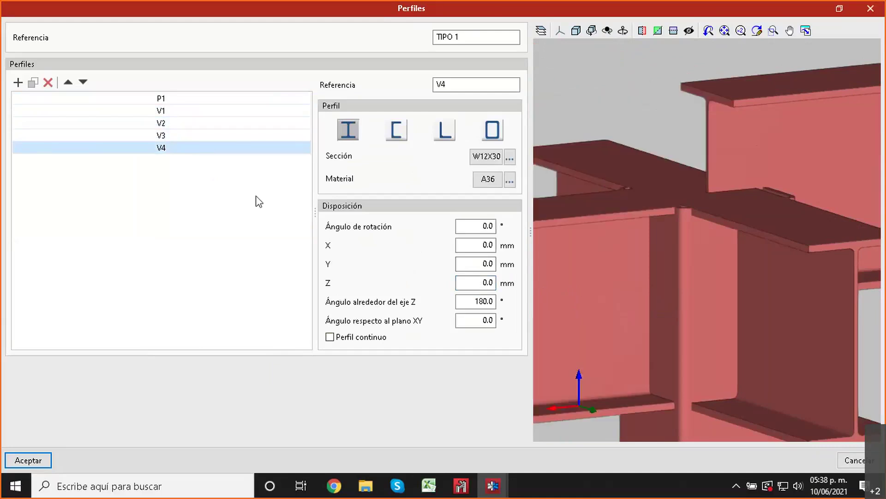
click(465, 283)
key(ctrl+v)
click(492, 263)
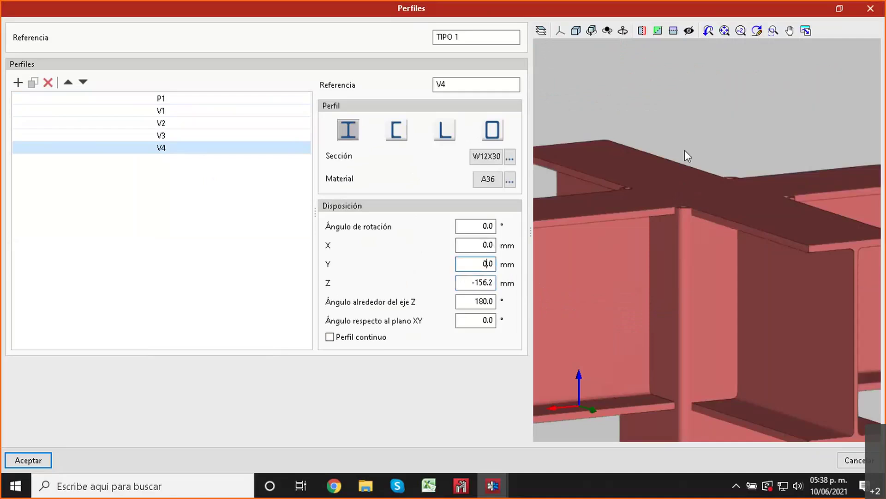
Step: Inspect the four beams around the column, accept the node's profile changes, and open its connection (Unión) for editing
middle_drag(696, 168, 691, 190)
scroll(717, 195, down, 1)
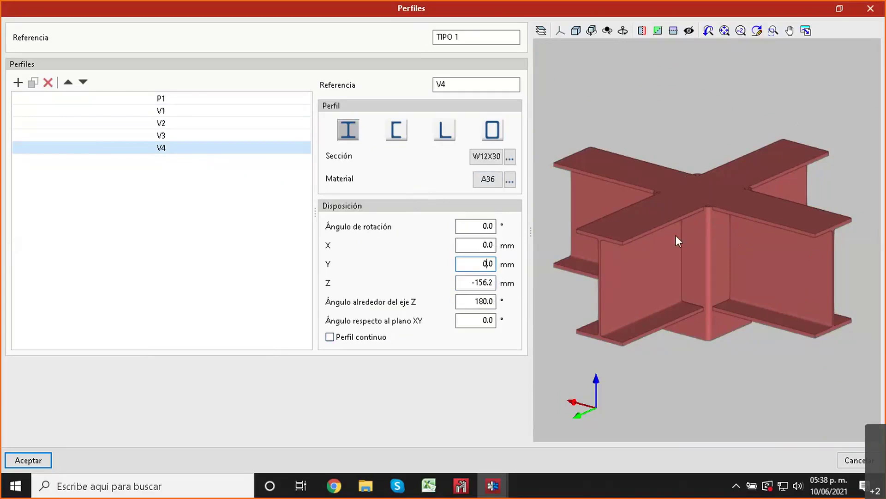
middle_drag(679, 240, 729, 252)
click(29, 459)
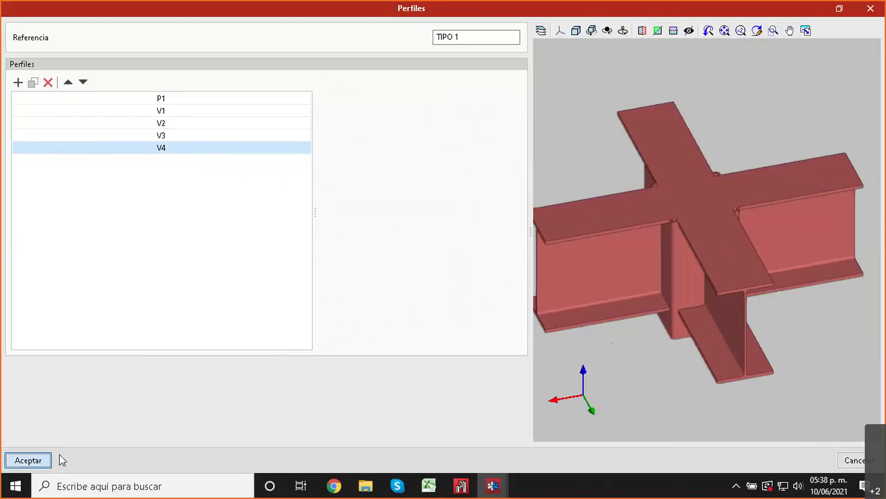
scroll(610, 342, down, 2)
middle_drag(620, 339, 658, 279)
scroll(659, 279, up, 2)
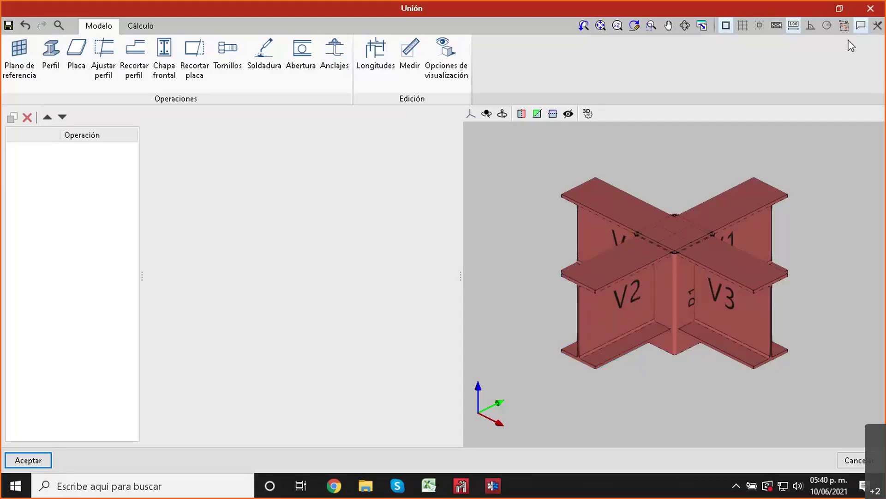
click(839, 10)
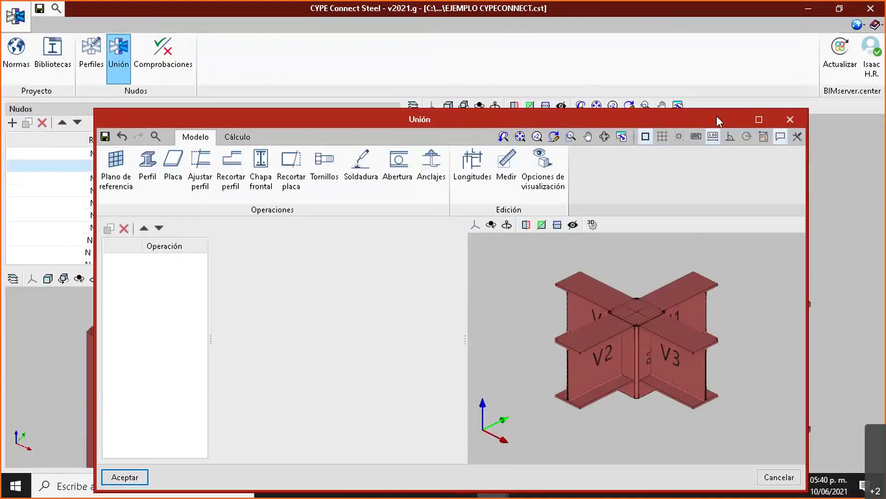
click(759, 119)
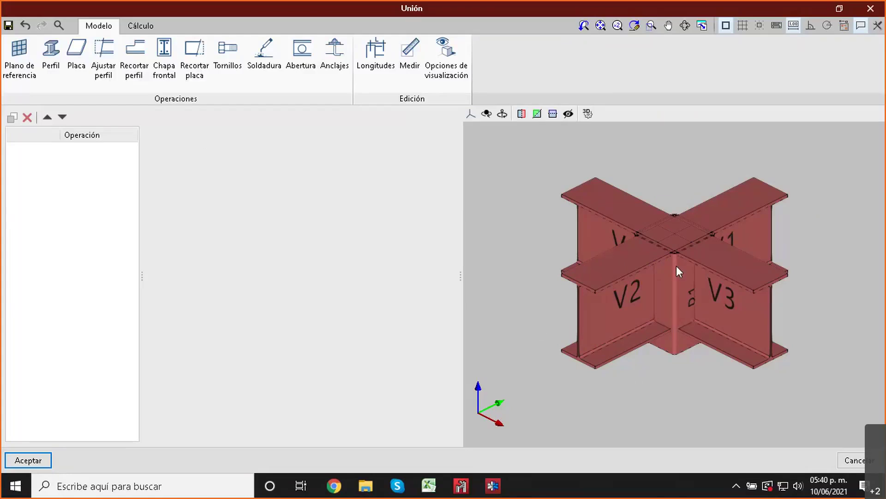
Step: Examine in the 3D view how beams V1 to V4 overlap inside column P1 at the joint
scroll(677, 265, up, 3)
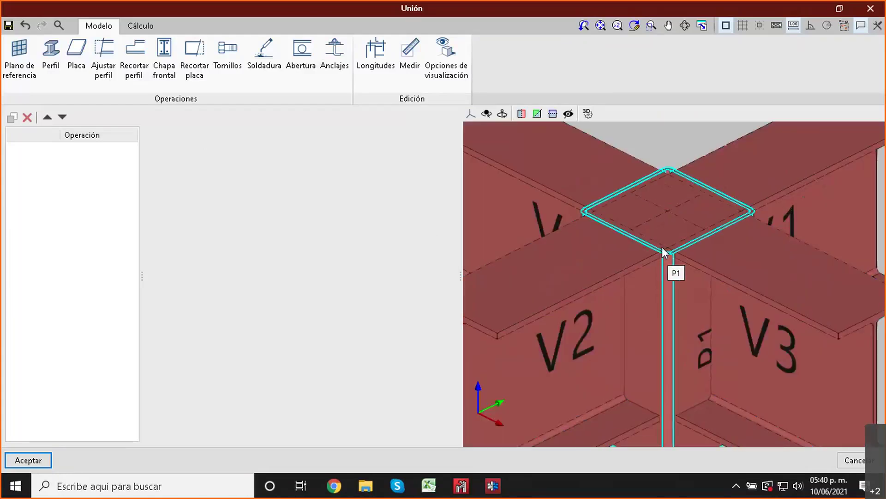
middle_drag(665, 228, 672, 250)
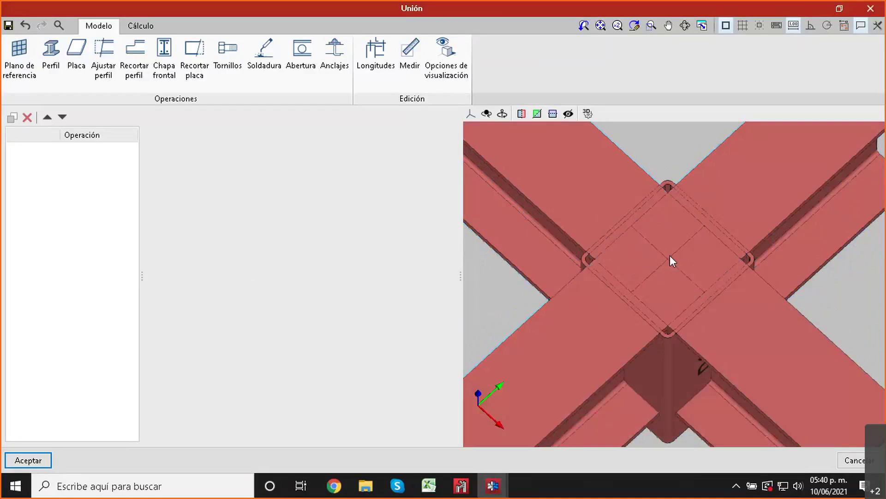
scroll(652, 271, down, 1)
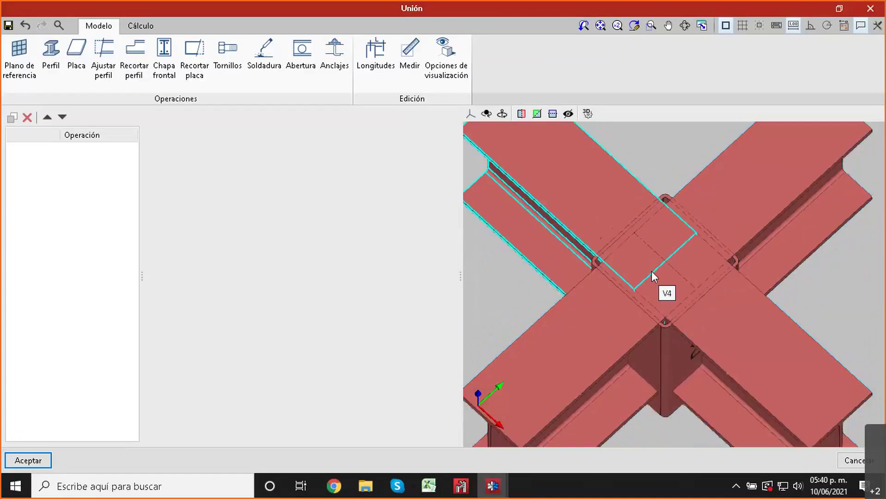
scroll(655, 278, up, 3)
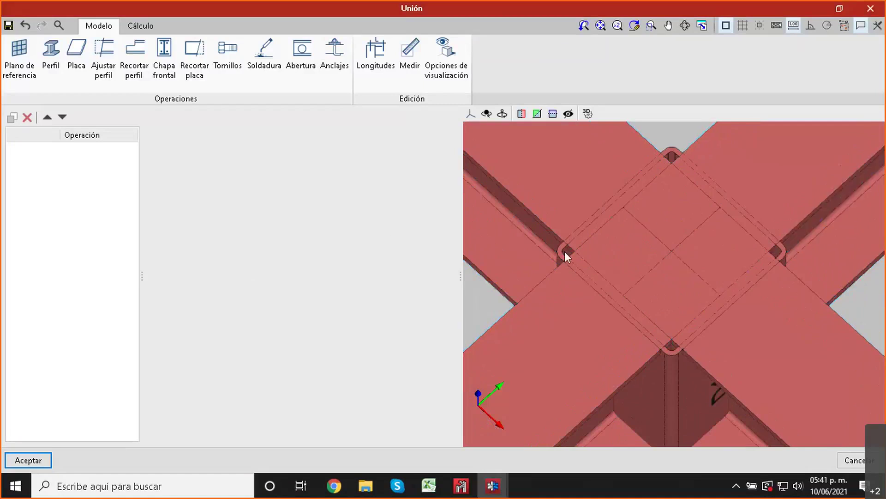
scroll(583, 259, down, 5)
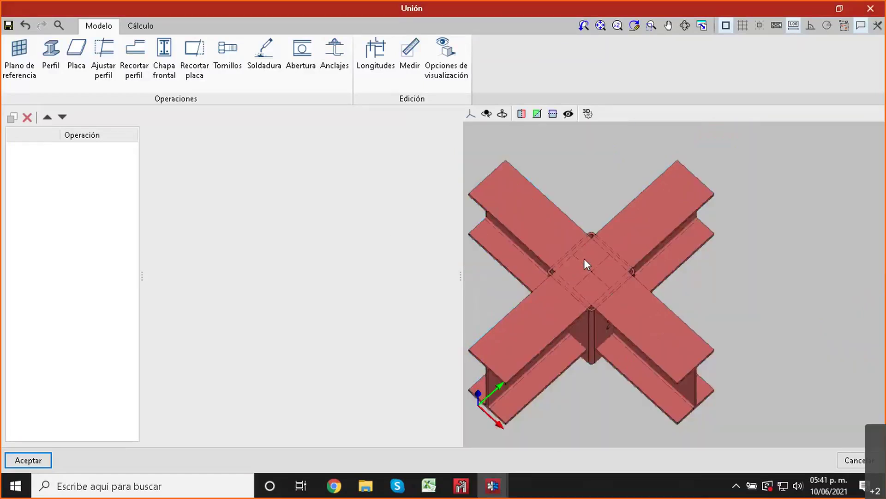
scroll(583, 259, up, 5)
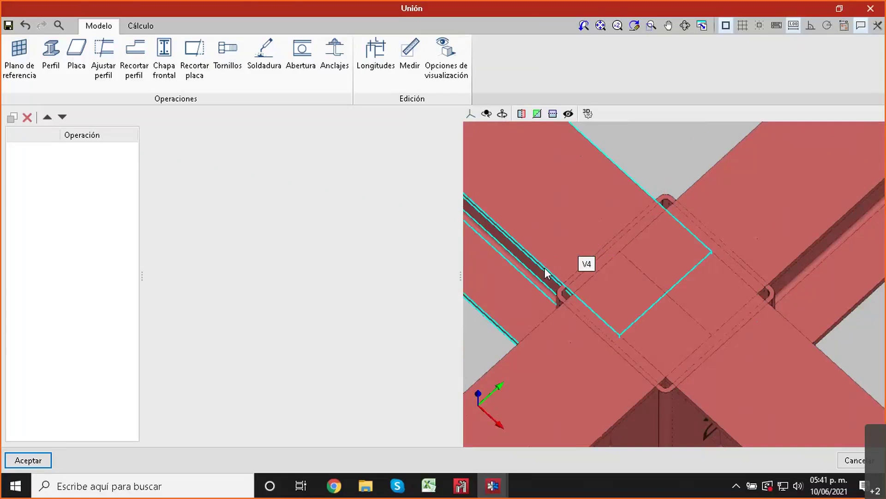
scroll(596, 228, down, 3)
scroll(625, 301, up, 4)
scroll(638, 311, down, 3)
Step: Add an Ajustar perfil operation that fits beam V1 to the upper flange face (Ala Sup.) of column P1
click(134, 60)
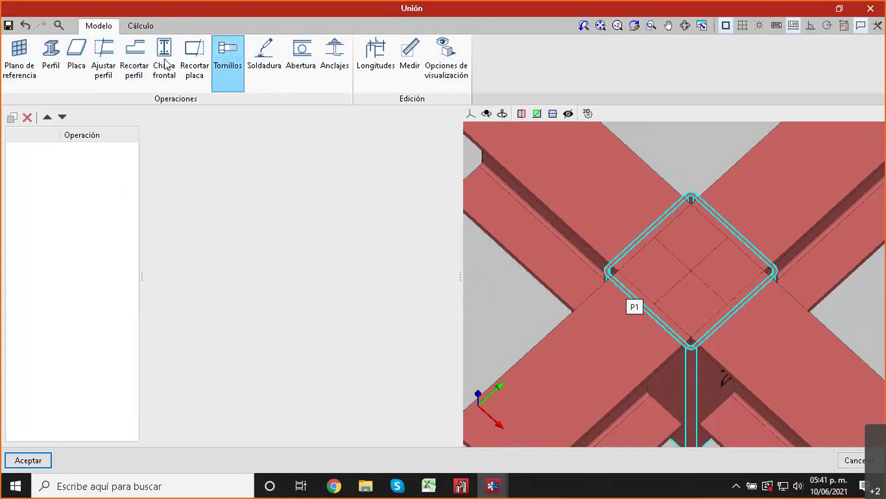
click(99, 61)
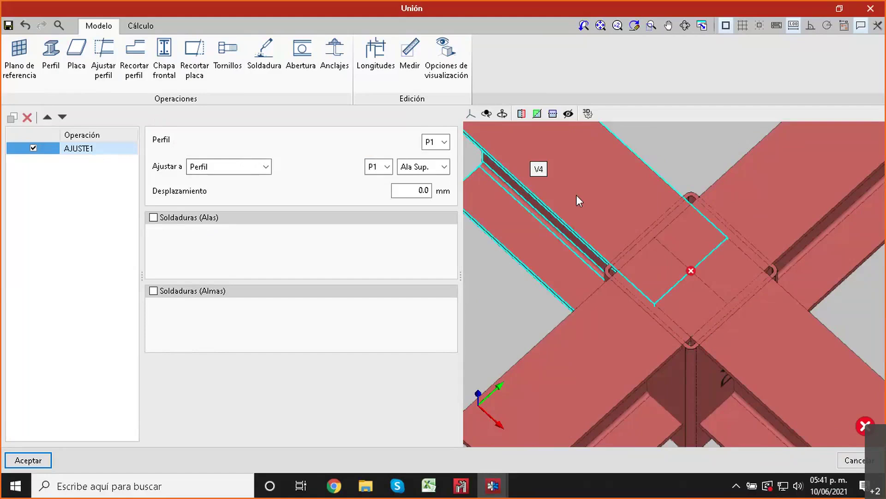
middle_drag(621, 249, 850, 251)
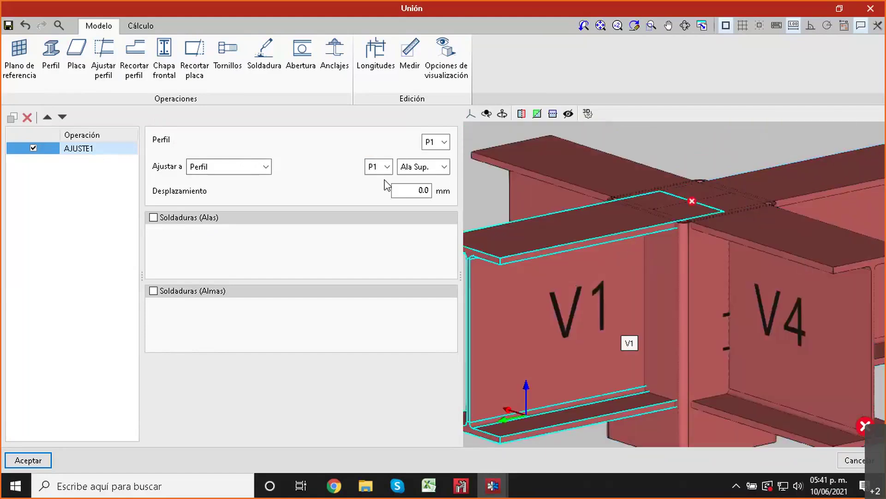
click(441, 142)
click(436, 169)
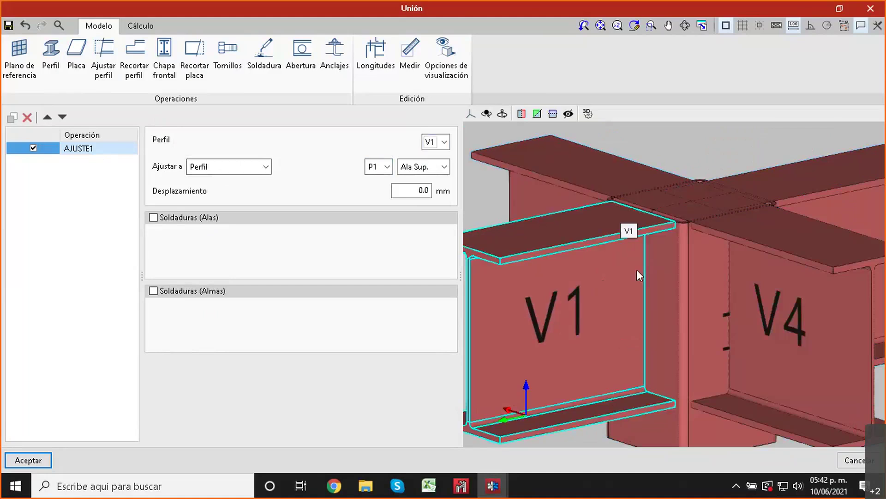
scroll(636, 269, down, 3)
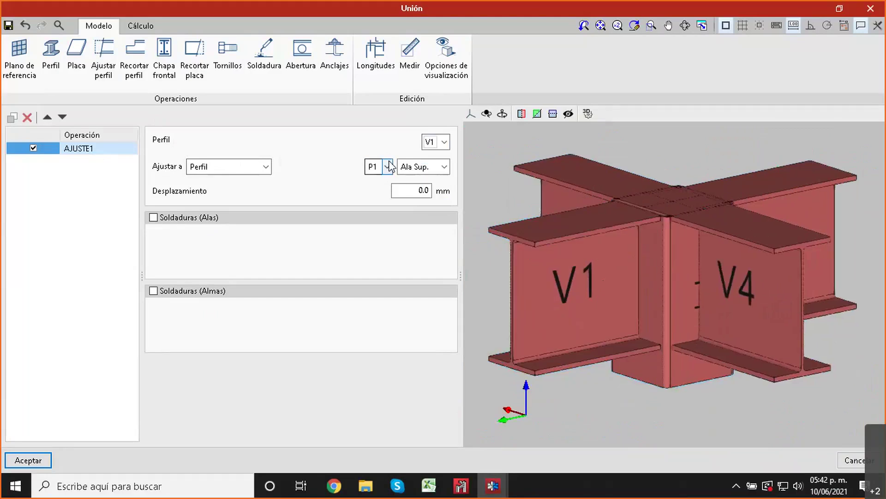
scroll(536, 188, up, 2)
click(424, 167)
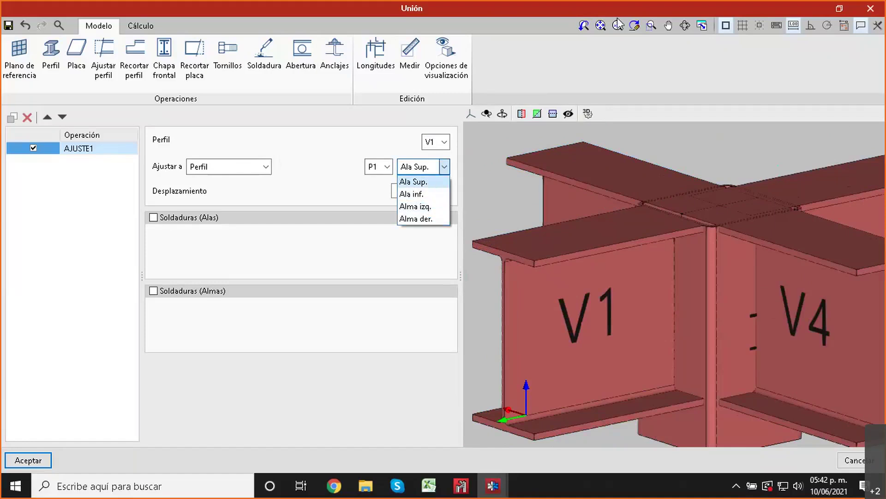
drag(339, 250, 336, 377)
mouse_move(342, 263)
mouse_down()
mouse_move(437, 255)
mouse_move(428, 397)
mouse_up()
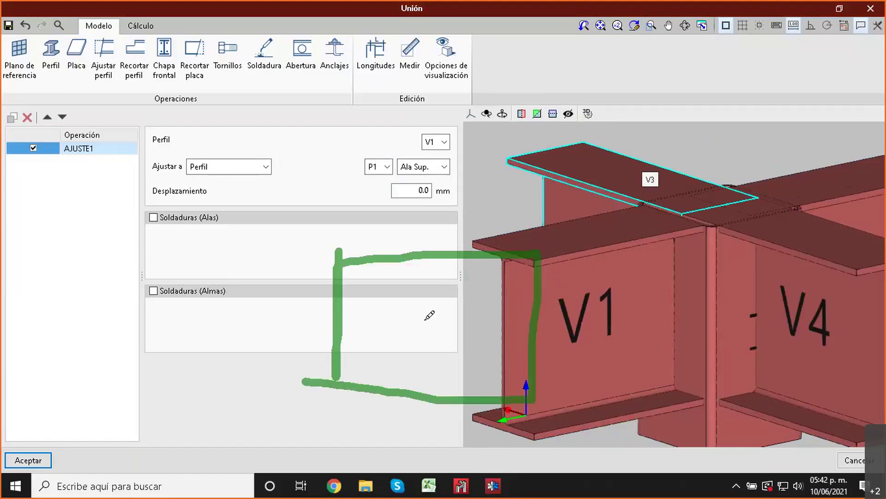
mouse_move(430, 202)
mouse_down()
mouse_move(531, 329)
mouse_move(609, 330)
mouse_up()
drag(609, 315, 646, 334)
drag(692, 324, 679, 342)
drag(677, 326, 696, 341)
mouse_move(409, 204)
mouse_down()
mouse_move(440, 186)
mouse_move(445, 227)
mouse_up()
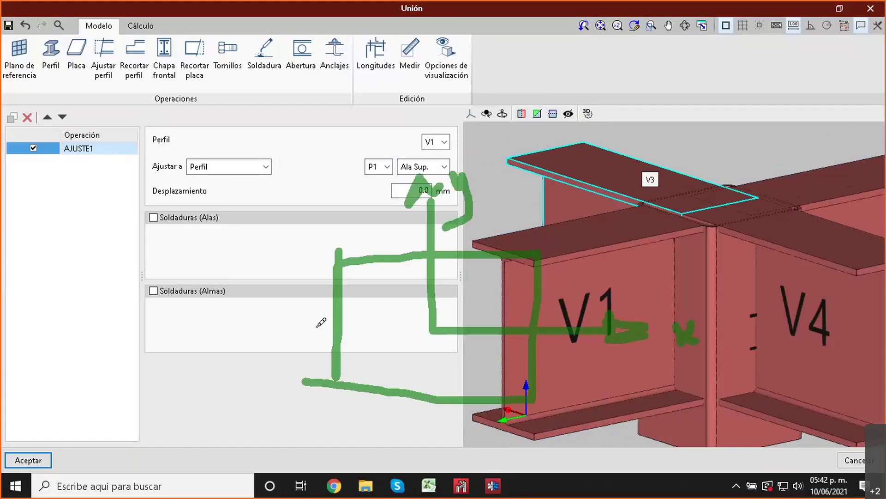
drag(374, 120, 382, 237)
mouse_move(369, 471)
mouse_down()
mouse_move(372, 406)
mouse_move(390, 422)
mouse_up()
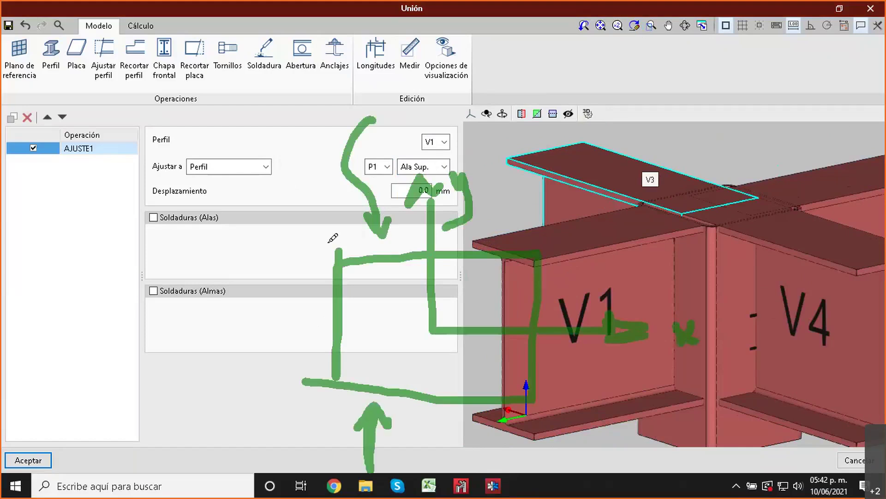
mouse_move(288, 224)
mouse_down()
mouse_move(289, 261)
mouse_move(313, 284)
mouse_move(307, 293)
mouse_up()
mouse_move(607, 246)
mouse_down()
mouse_move(545, 277)
mouse_move(546, 293)
mouse_up()
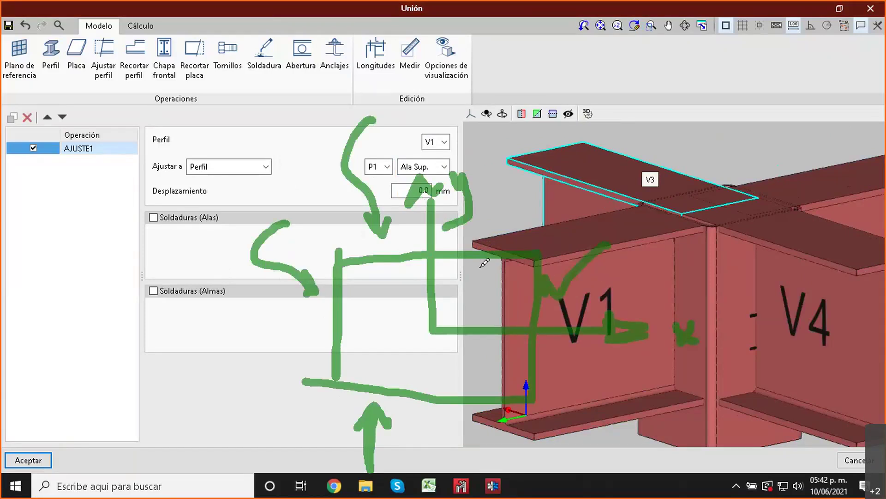
key(Escape)
scroll(750, 355, down, 3)
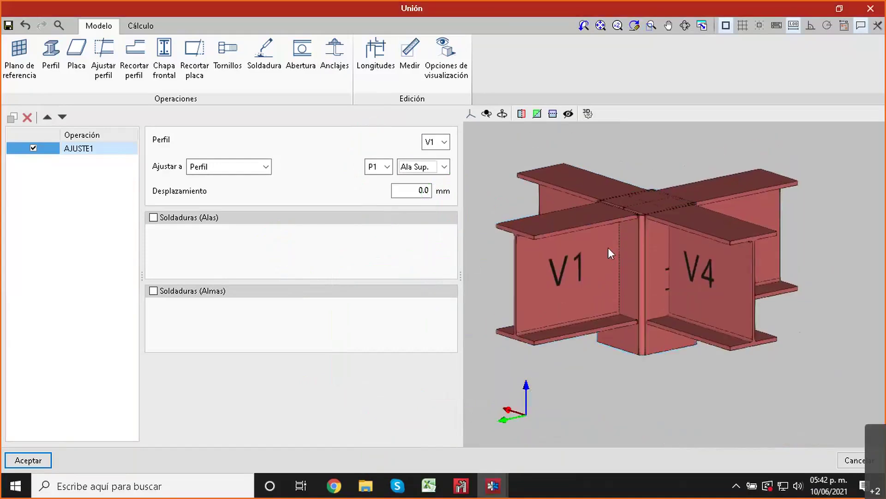
Step: Turn on the axes (Ejes) of the profiles in the display options and inspect them around the joint
click(453, 78)
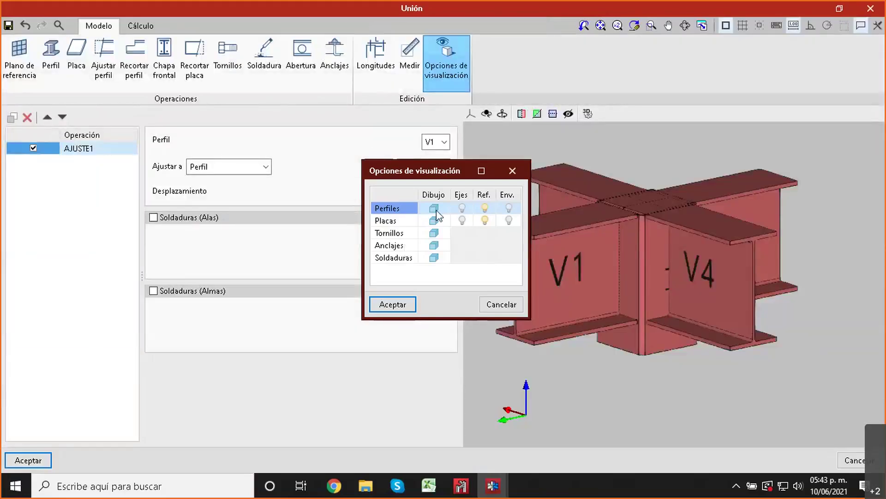
click(481, 170)
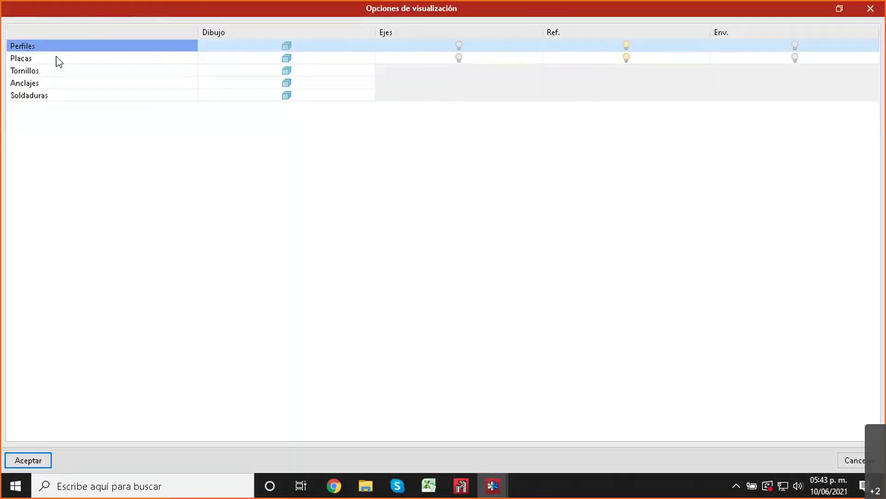
click(459, 46)
click(46, 460)
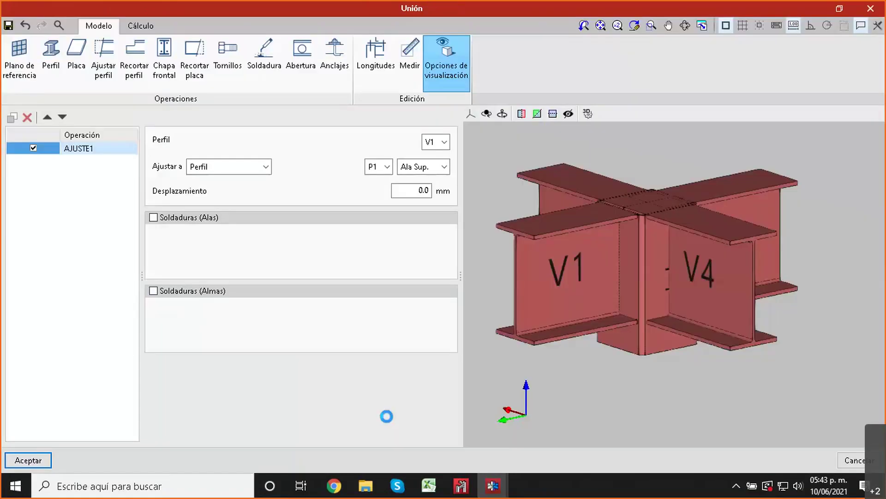
middle_drag(715, 338, 694, 362)
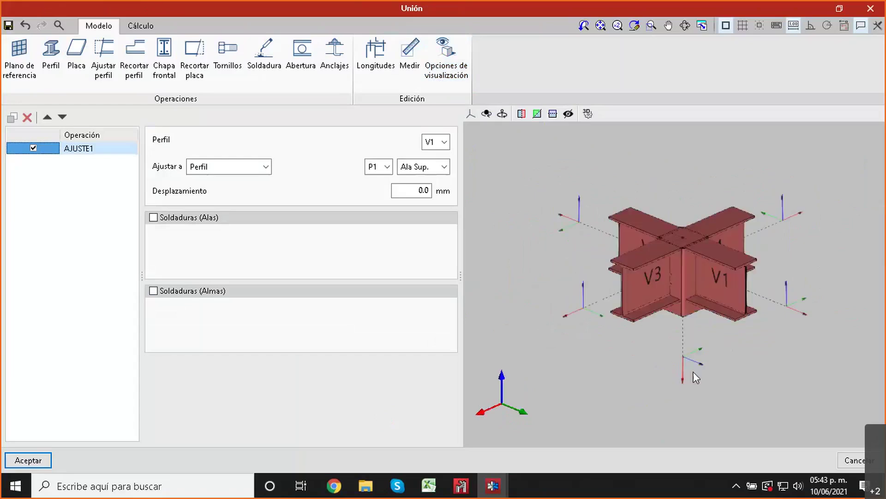
scroll(725, 380, up, 3)
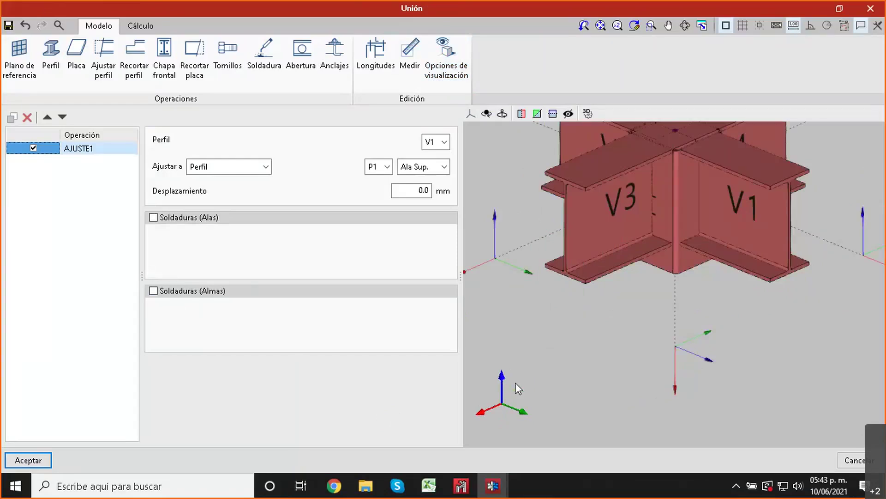
scroll(499, 388, up, 3)
scroll(499, 388, down, 4)
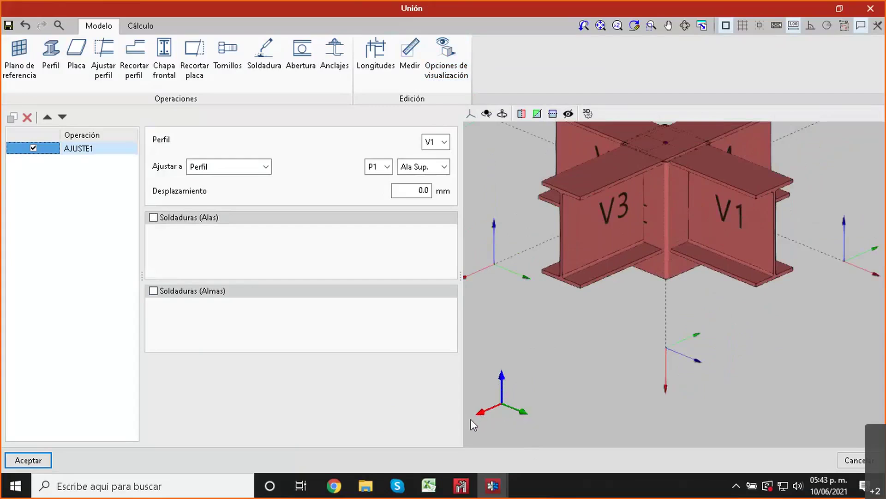
middle_drag(681, 327, 621, 314)
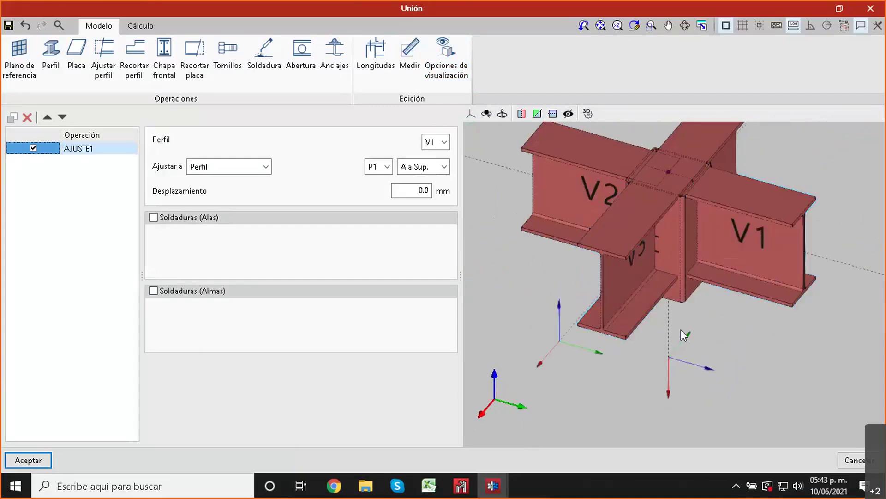
Step: Try fitting beam V1 to the Alma izq. and Alma der. faces of column P1 and check each in 3D
click(429, 167)
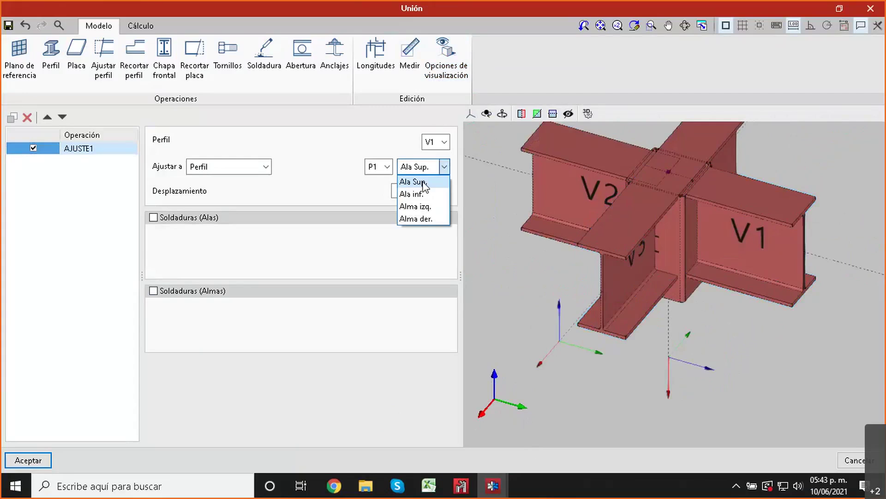
click(428, 207)
middle_drag(685, 229, 492, 223)
click(444, 166)
click(426, 224)
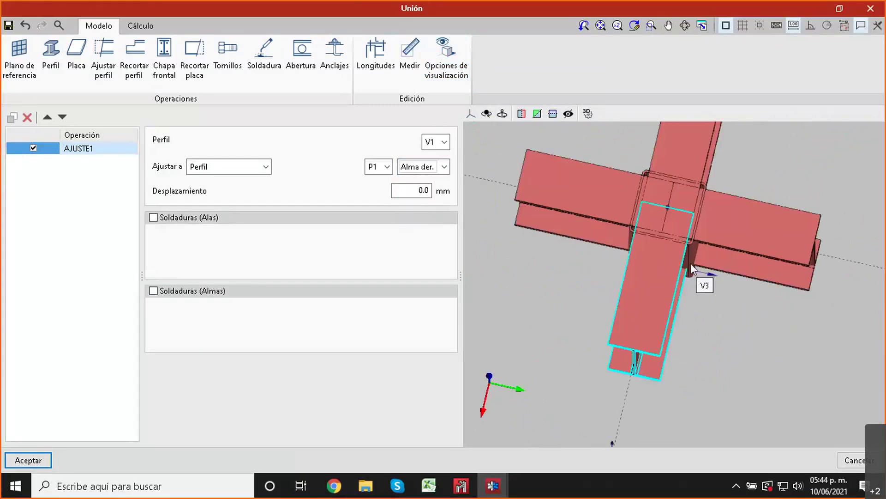
scroll(690, 264, up, 6)
scroll(698, 205, down, 6)
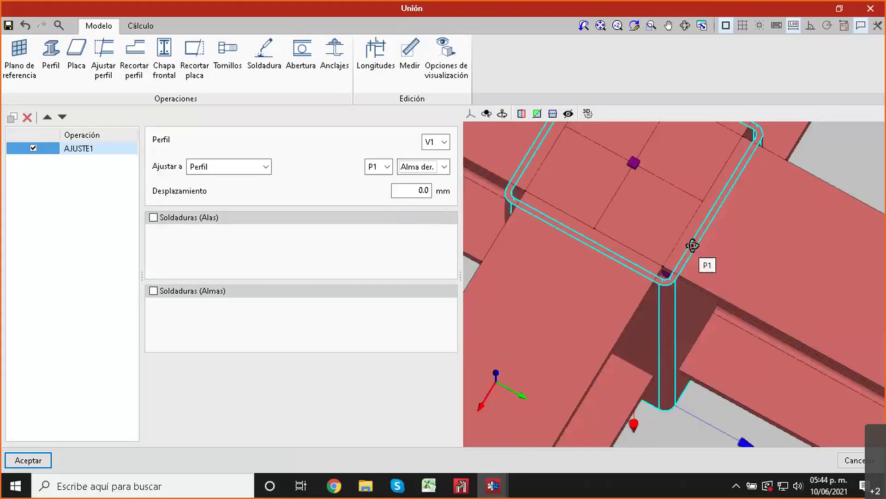
click(443, 167)
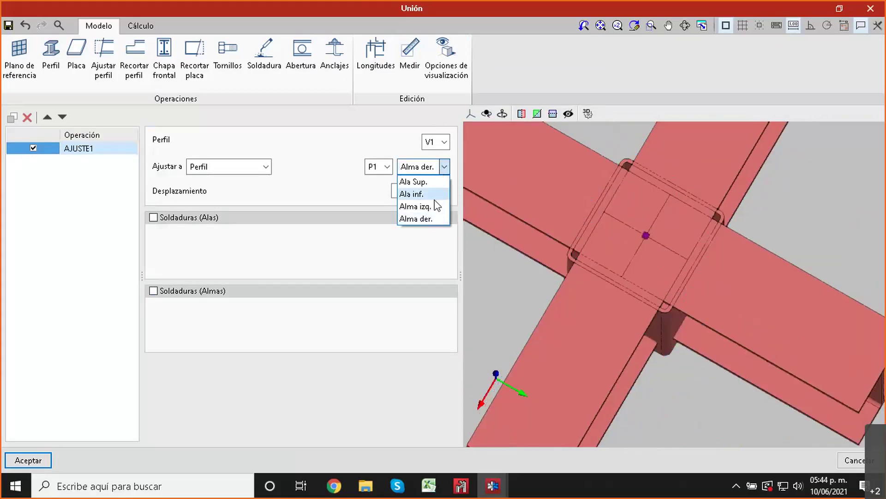
click(415, 206)
middle_drag(672, 226, 668, 173)
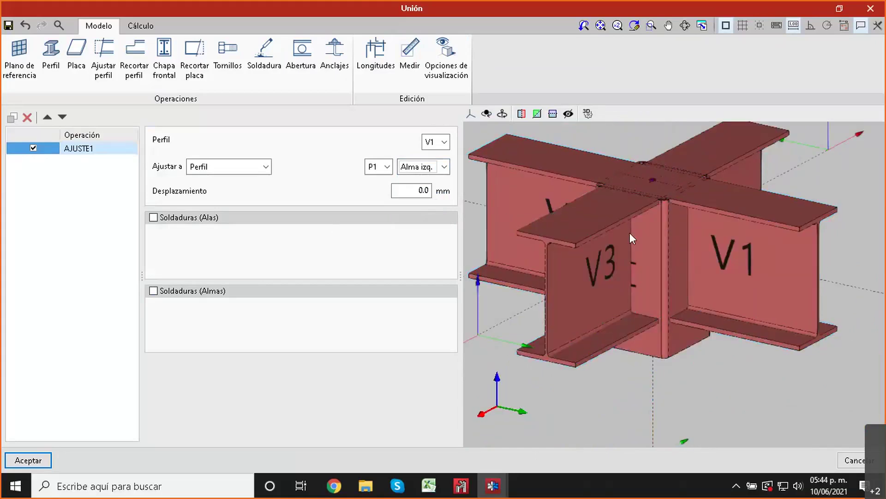
middle_drag(668, 245, 602, 209)
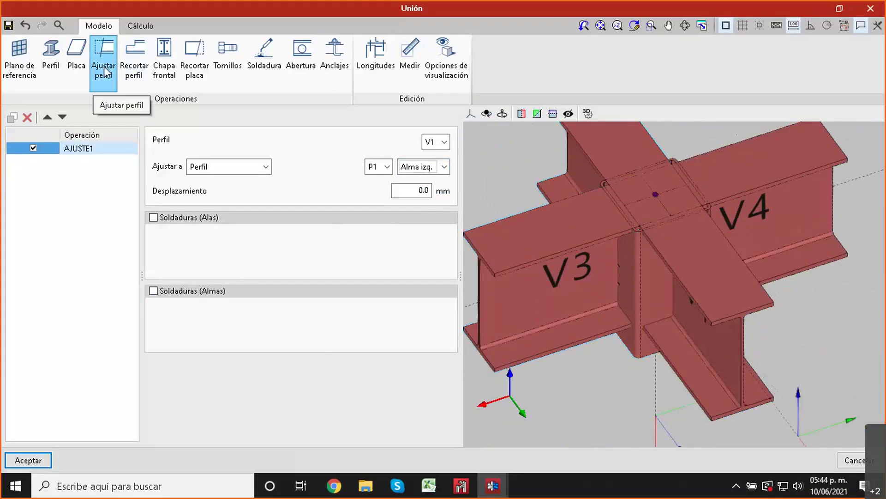
Step: Duplicate the V1 fit operation and make the copy fit beam V2 to the Ala inf. face of column P1
click(17, 119)
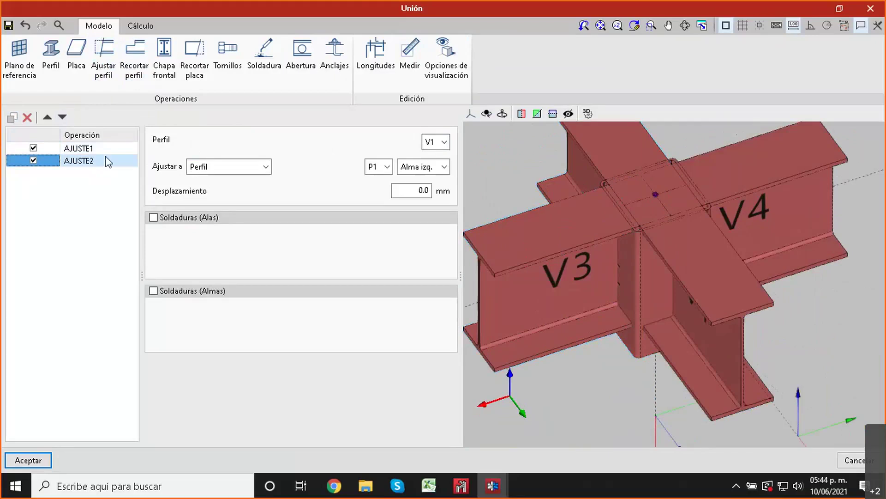
click(446, 143)
click(436, 177)
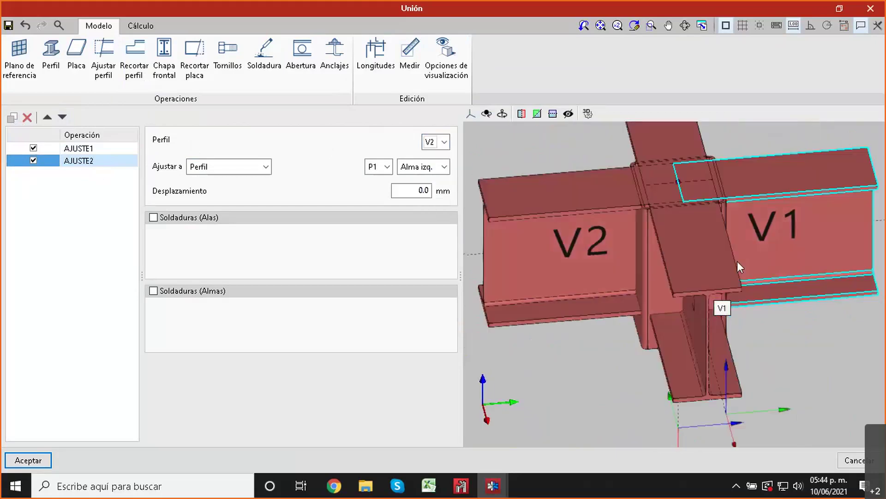
click(446, 168)
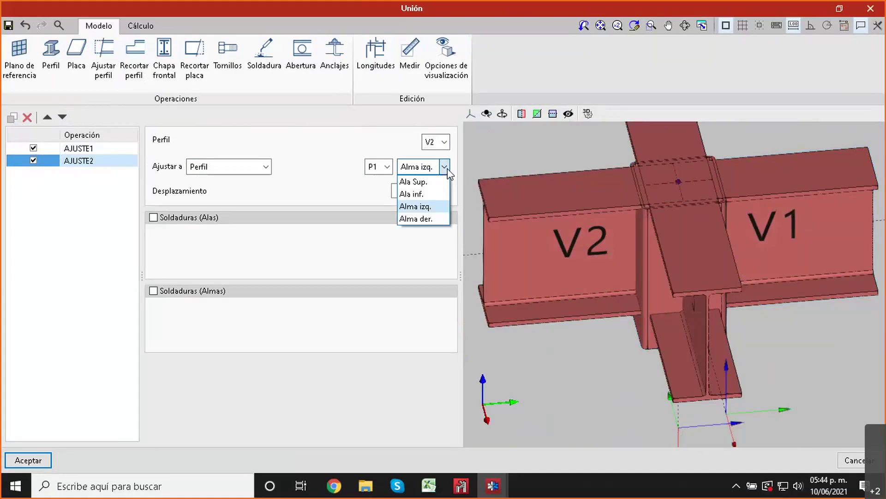
click(437, 181)
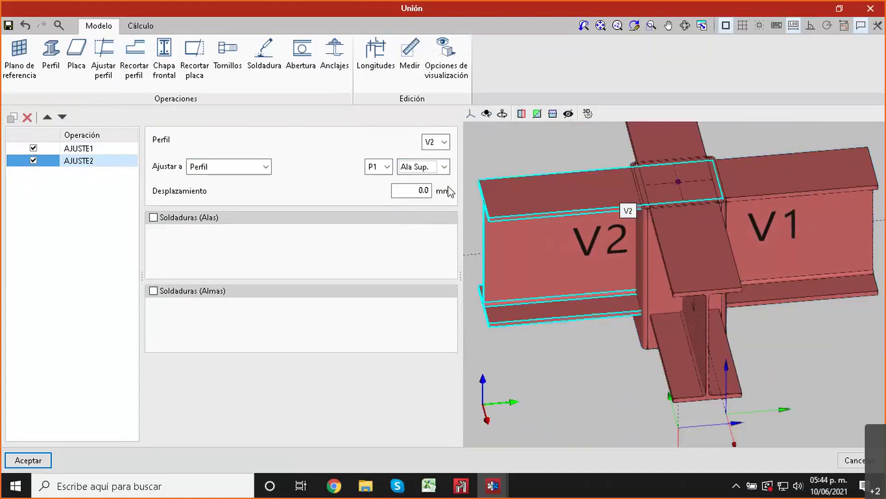
click(443, 167)
click(438, 192)
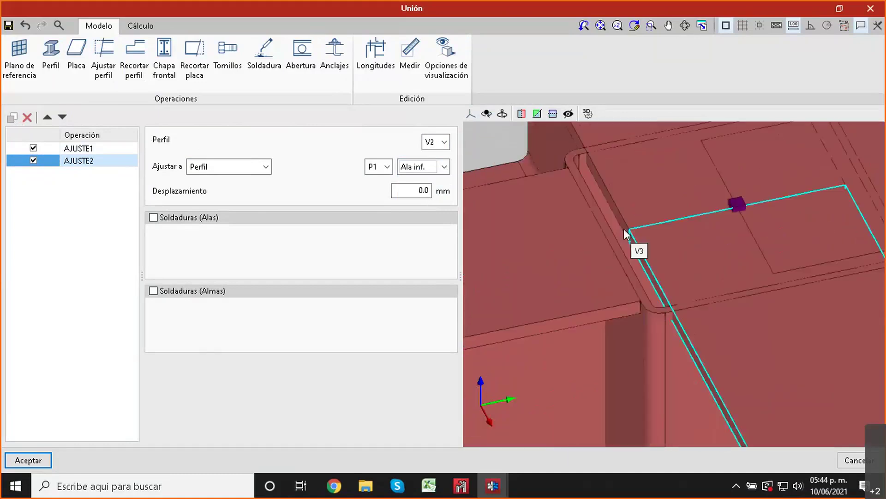
middle_drag(635, 301, 718, 253)
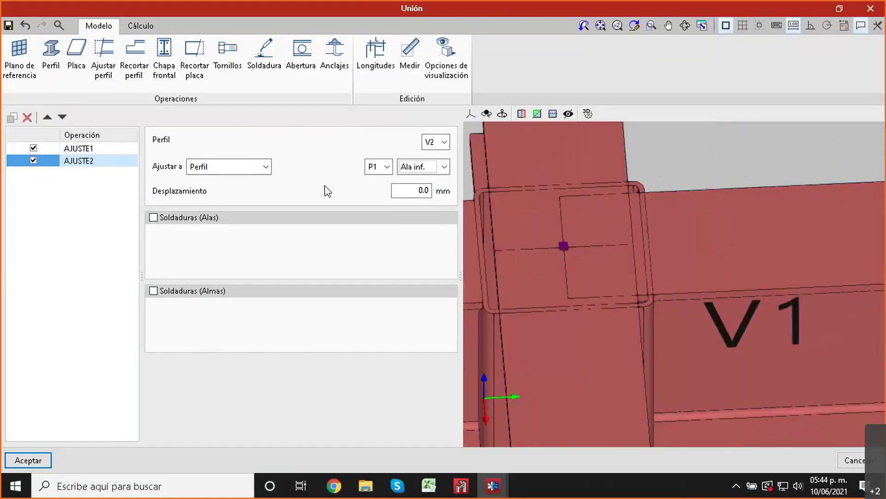
Step: Set the fit operation AJUSTE1 so that beam V1 fits the Ala Sup. face of column P1
click(121, 147)
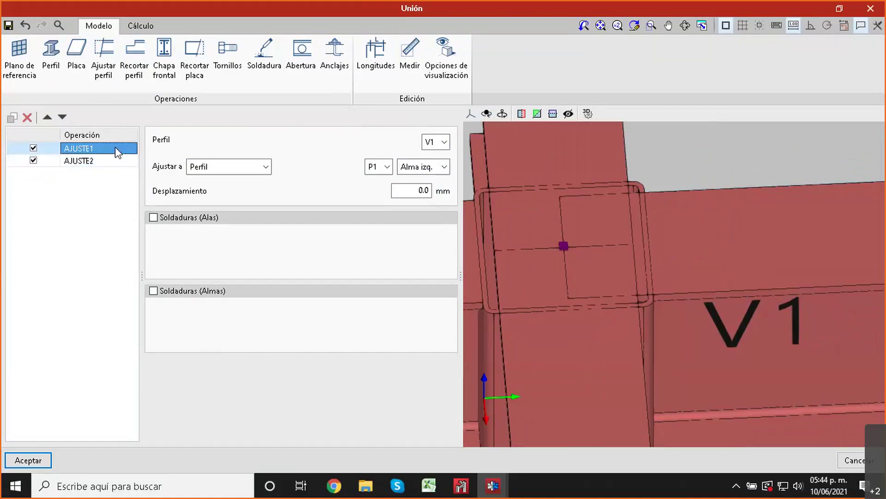
click(444, 169)
click(420, 216)
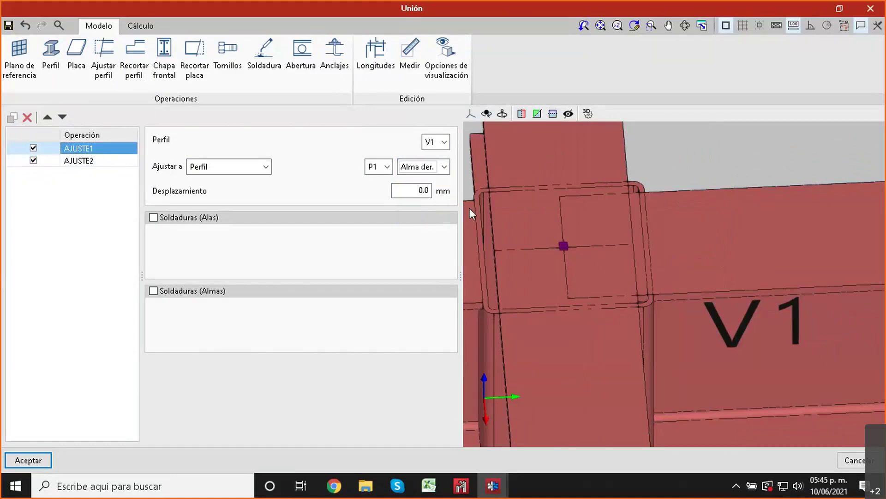
click(443, 167)
click(411, 182)
scroll(659, 212, down, 4)
middle_drag(658, 211, 573, 203)
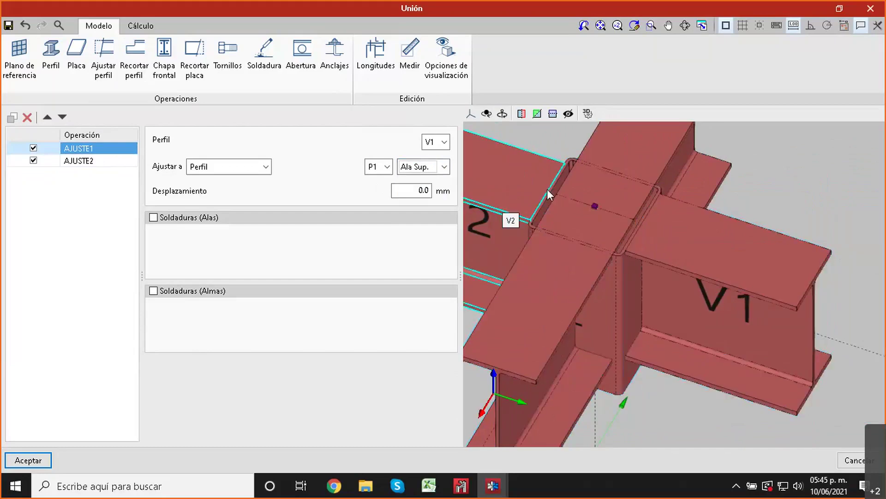
Step: Duplicate the V2 fit operation and make the copy fit beam V3 to the Alma izq. face of column P1
click(74, 162)
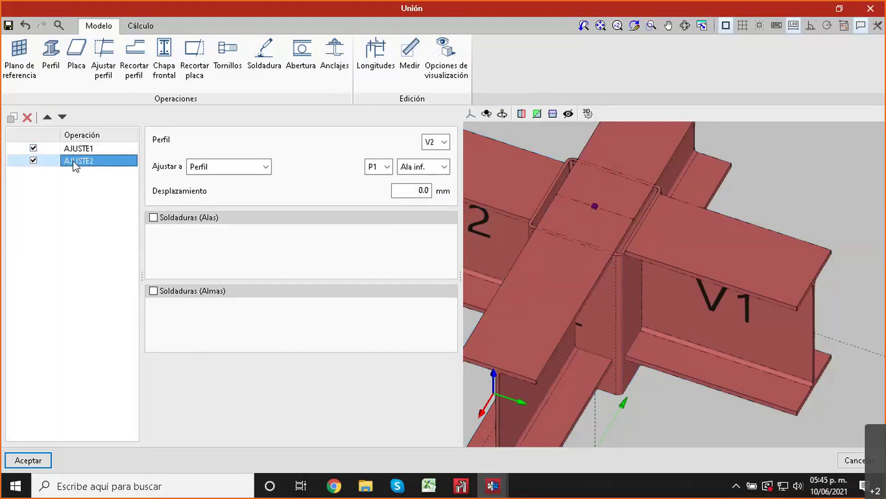
click(11, 119)
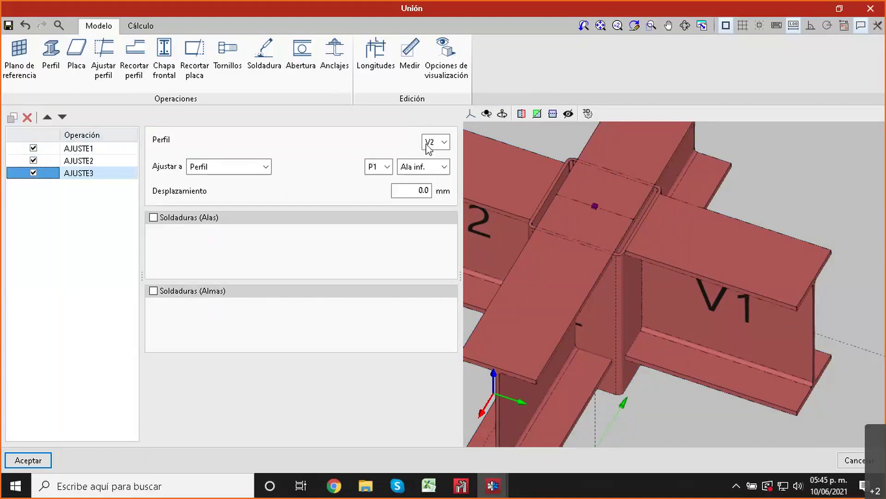
click(444, 143)
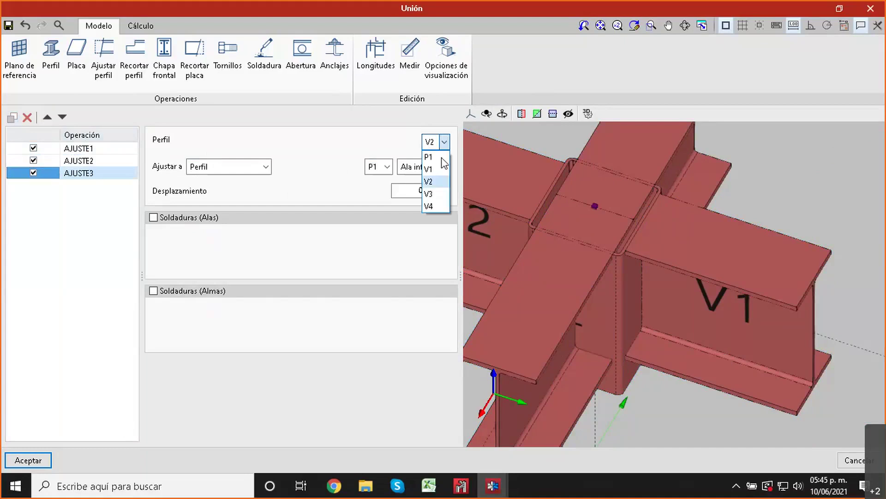
click(438, 194)
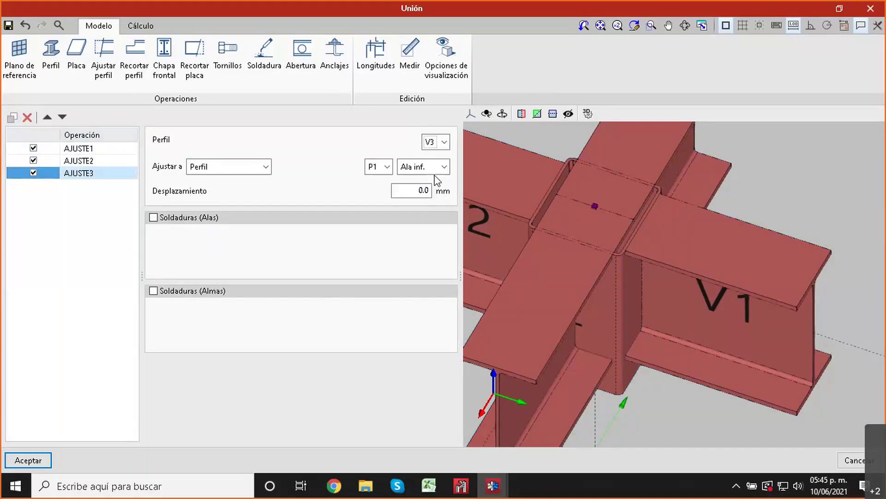
click(435, 173)
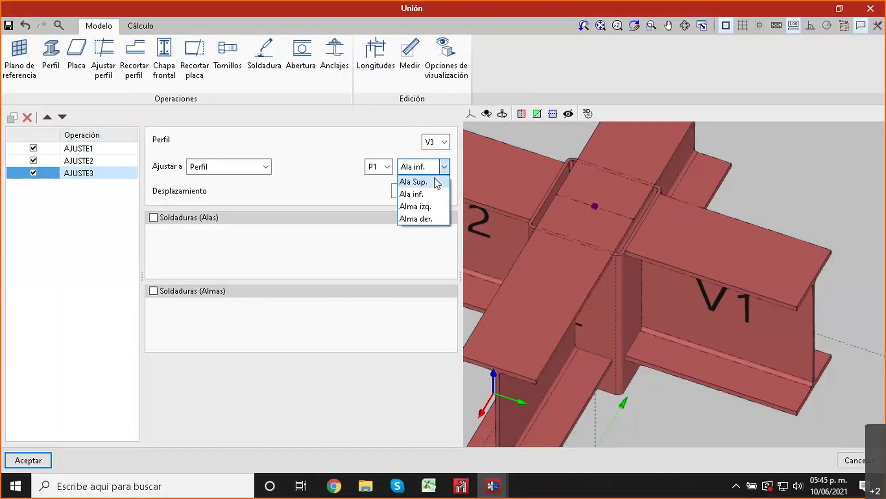
click(431, 204)
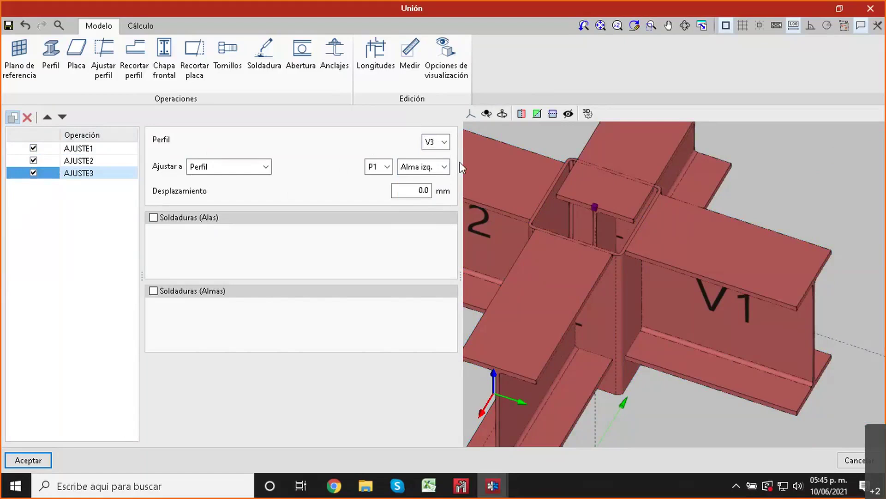
Step: Duplicate the V3 fit operation and make the copy fit beam V4 to the Alma der. face of column P1
click(443, 142)
click(436, 203)
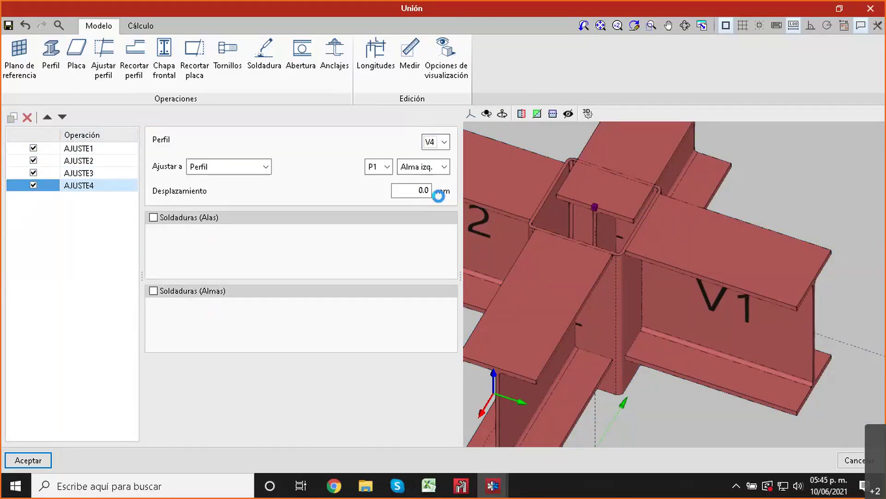
click(443, 170)
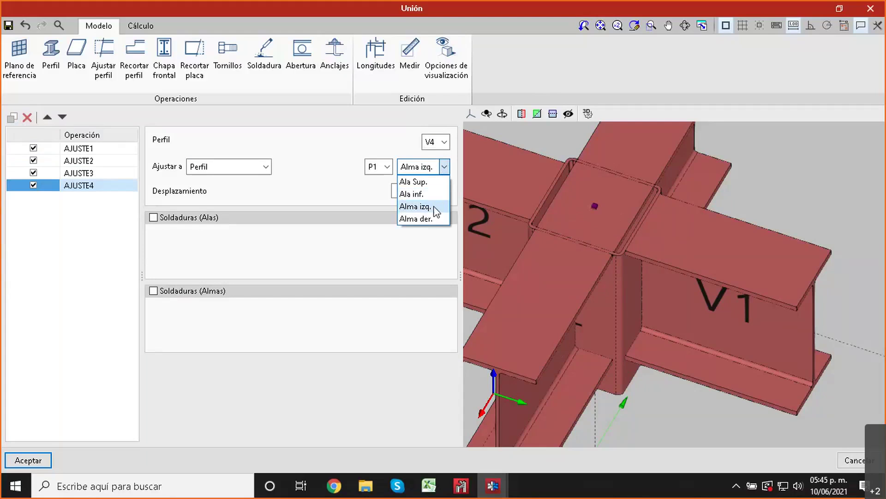
click(438, 182)
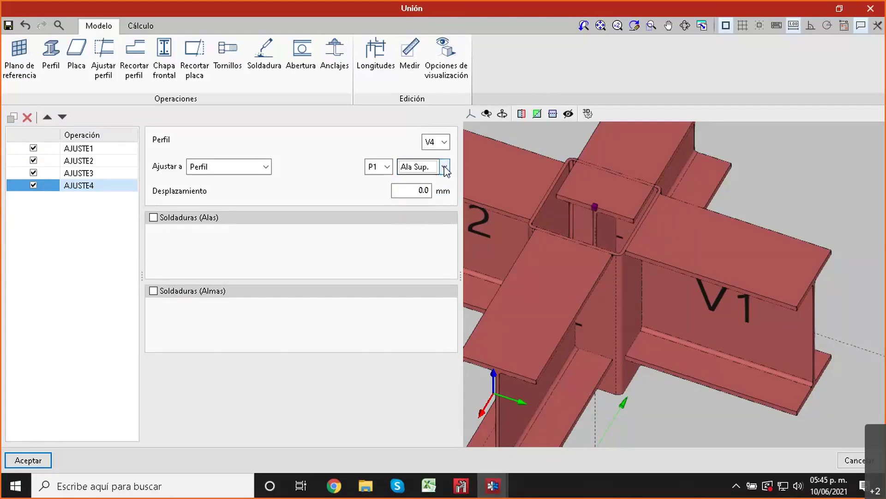
click(444, 167)
click(435, 193)
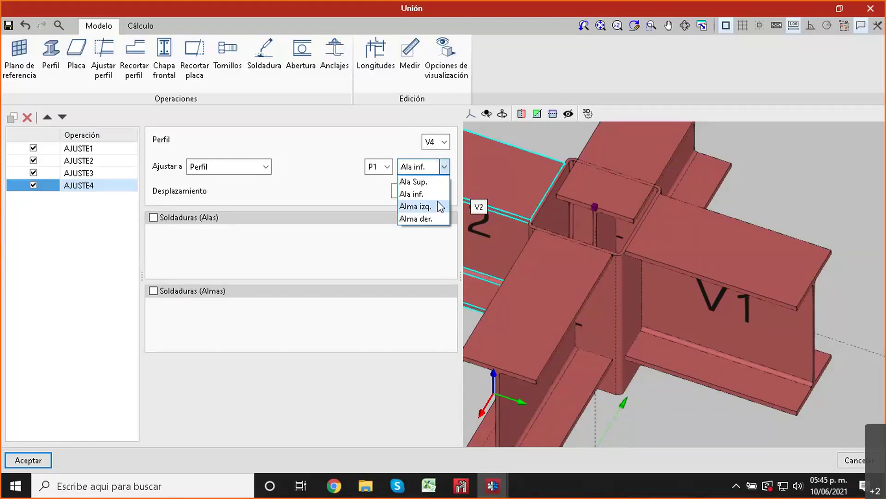
click(441, 206)
click(444, 170)
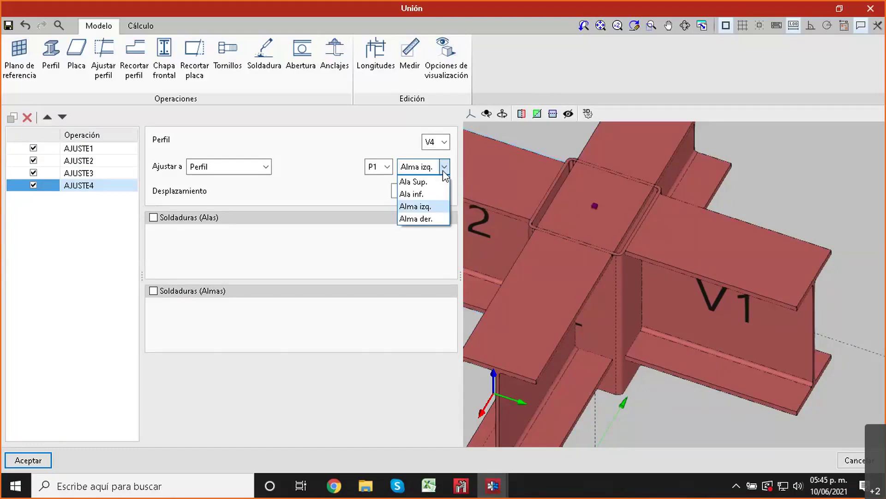
click(434, 217)
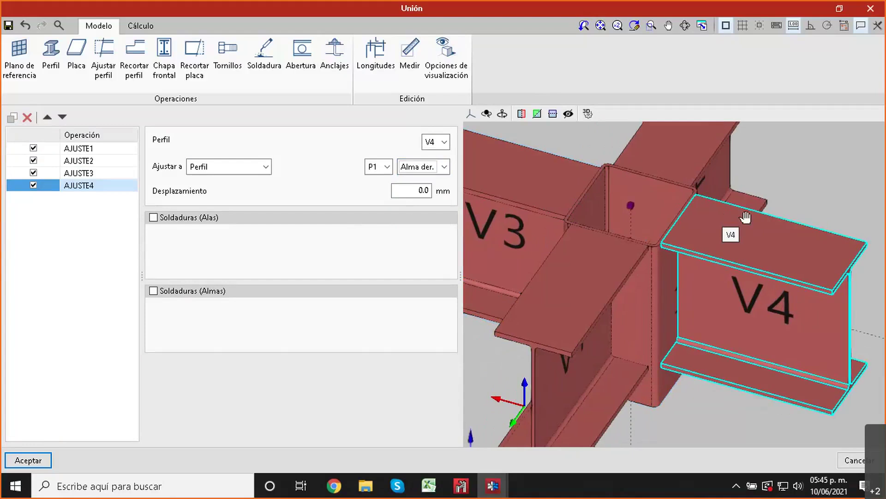
middle_drag(746, 216, 779, 224)
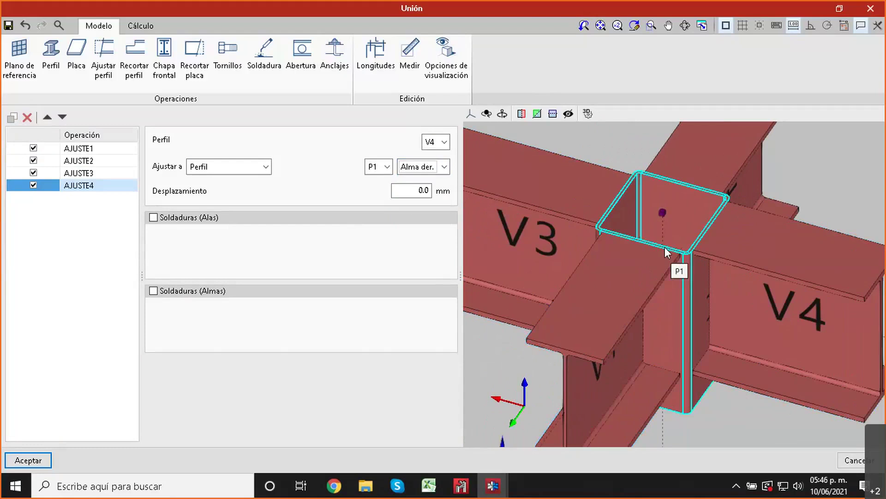
Step: Add a plate operation at the joint of column P1 and beams V1 to V4
scroll(617, 261, down, 3)
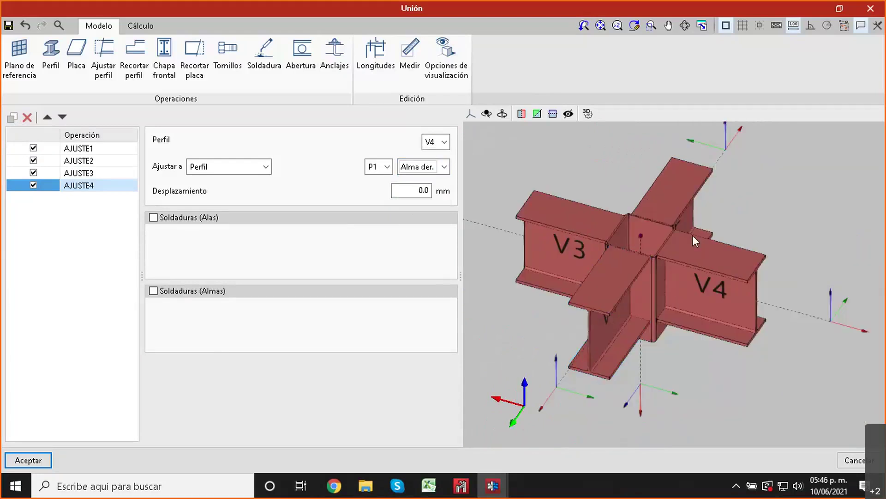
scroll(693, 234, up, 5)
scroll(715, 254, down, 1)
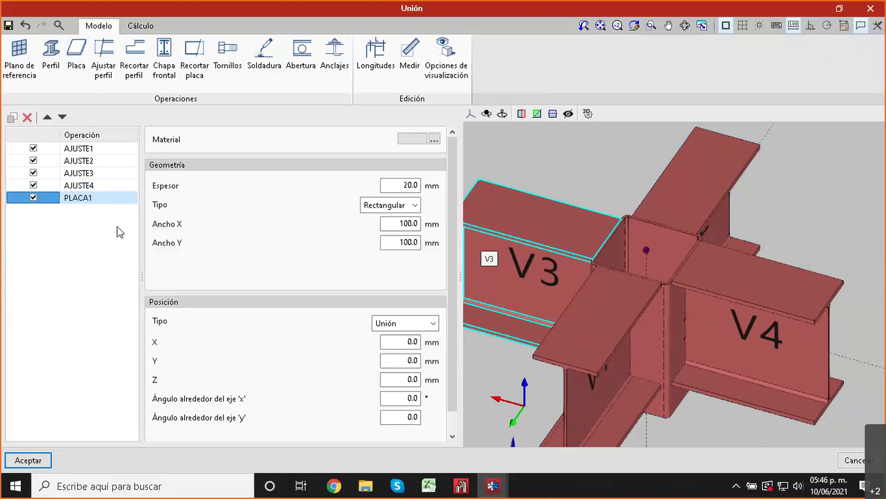
scroll(671, 252, up, 2)
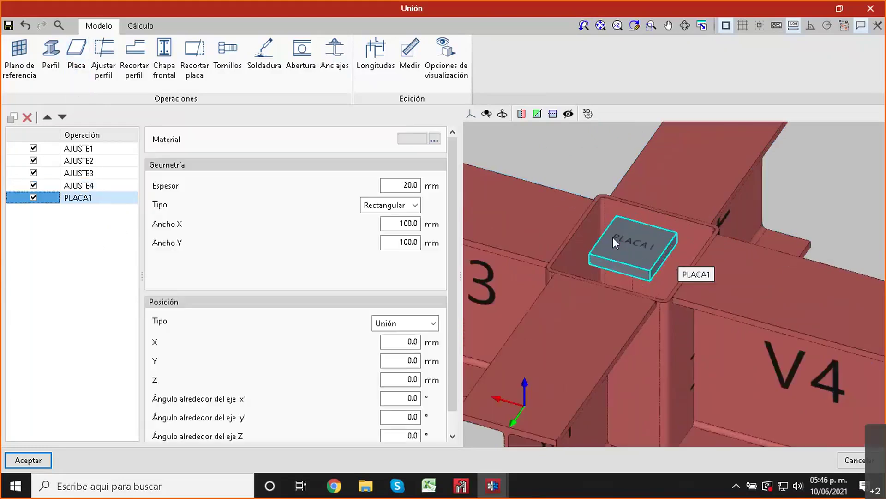
scroll(644, 240, down, 3)
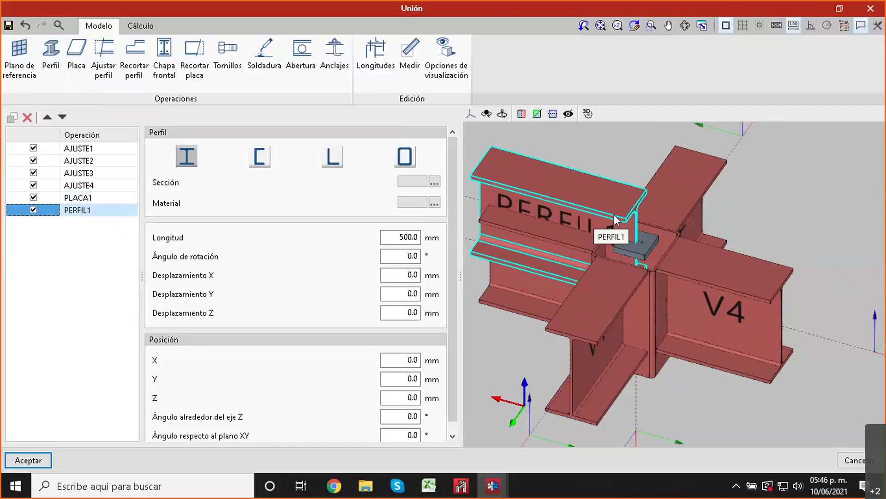
scroll(686, 303, up, 4)
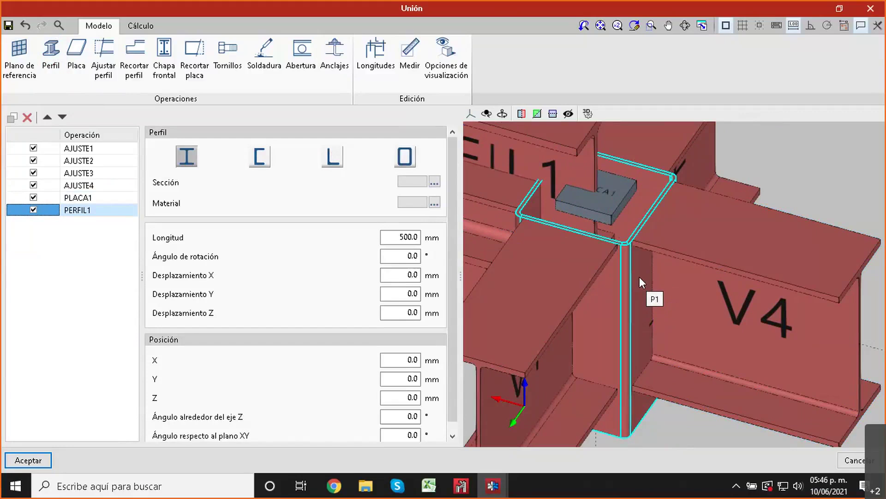
click(27, 117)
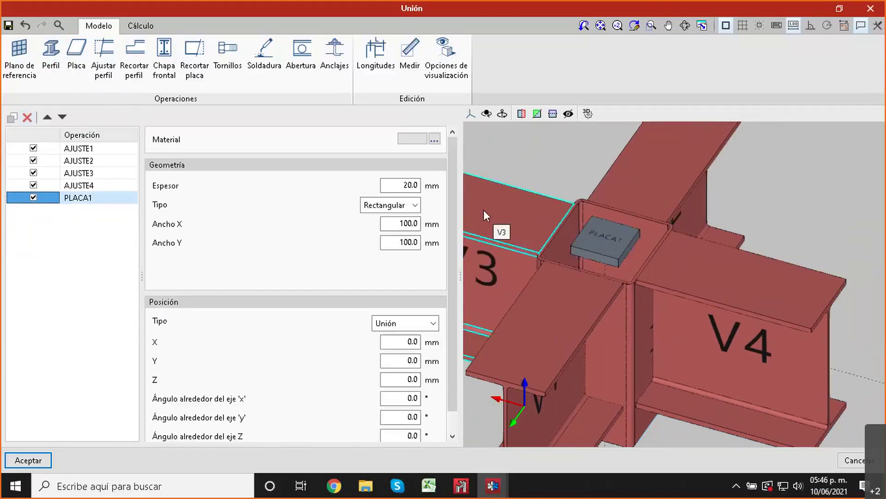
Step: Assign S235 steel as the material of plate PLACA1
click(434, 140)
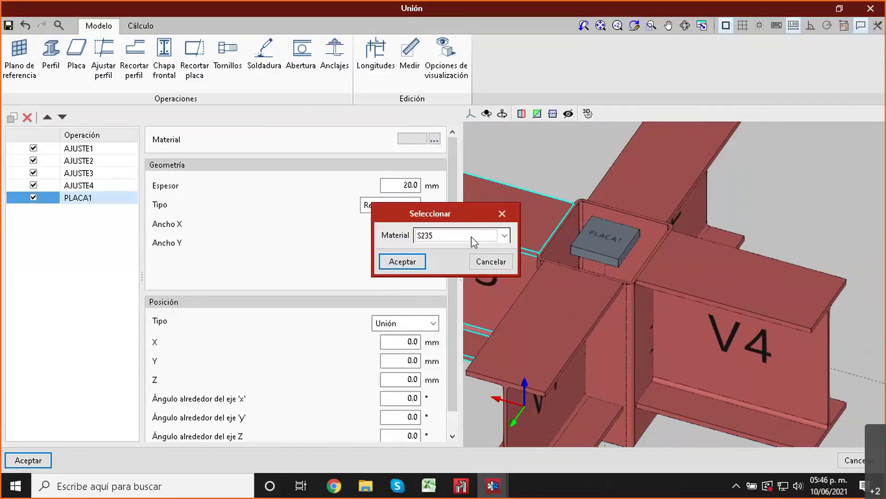
click(472, 236)
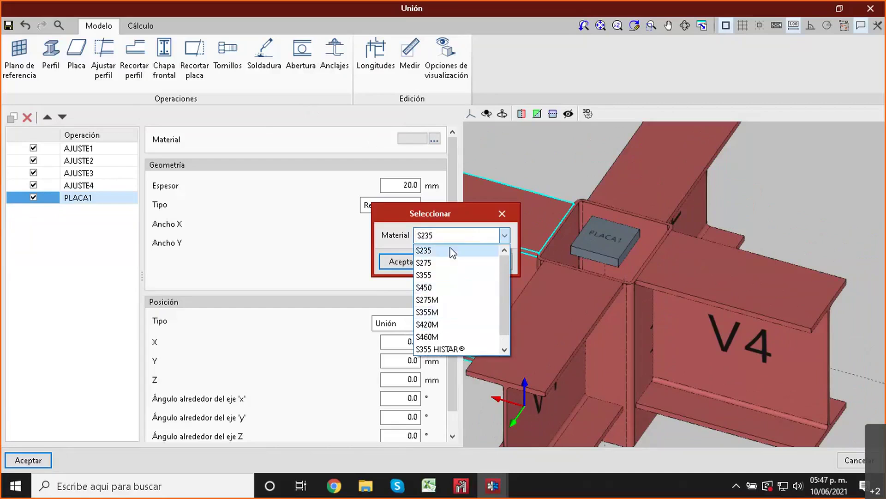
click(441, 216)
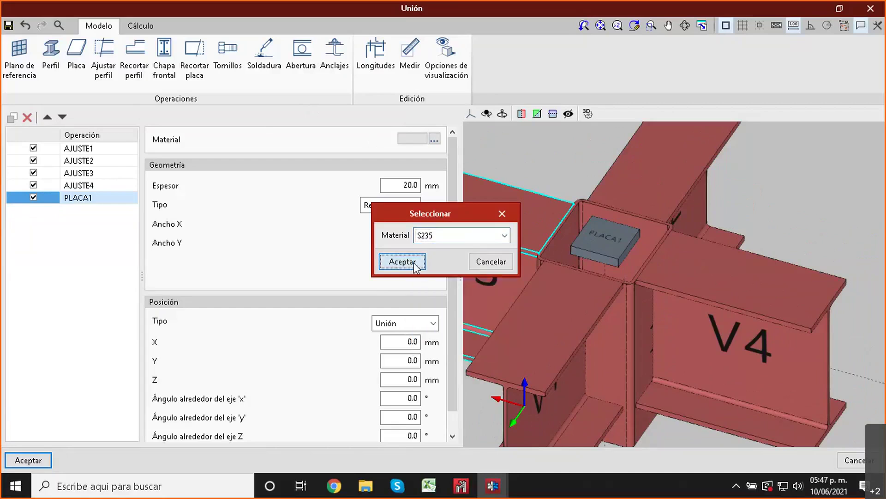
click(401, 260)
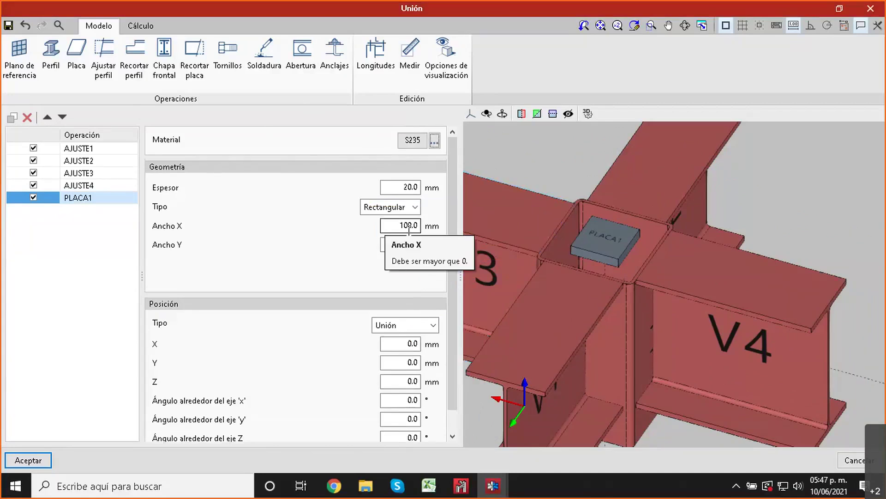
Step: Set the thickness of plate PLACA1 to 10 mm
click(385, 193)
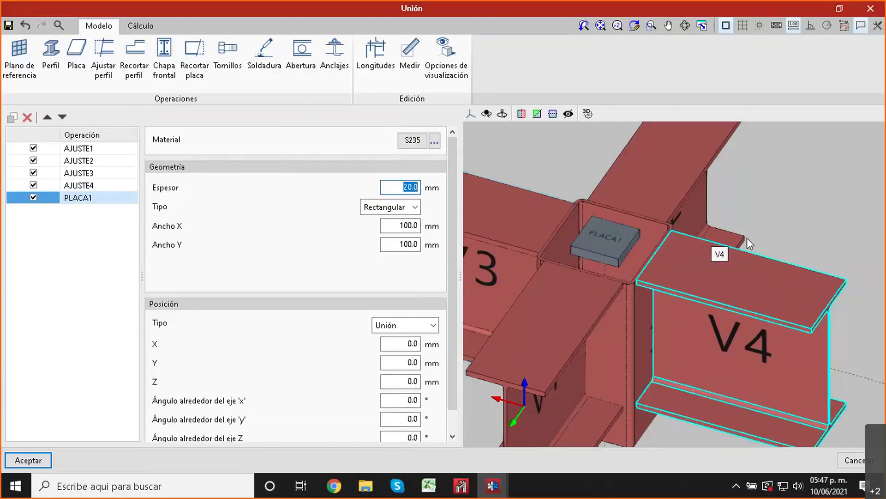
text(9.5)
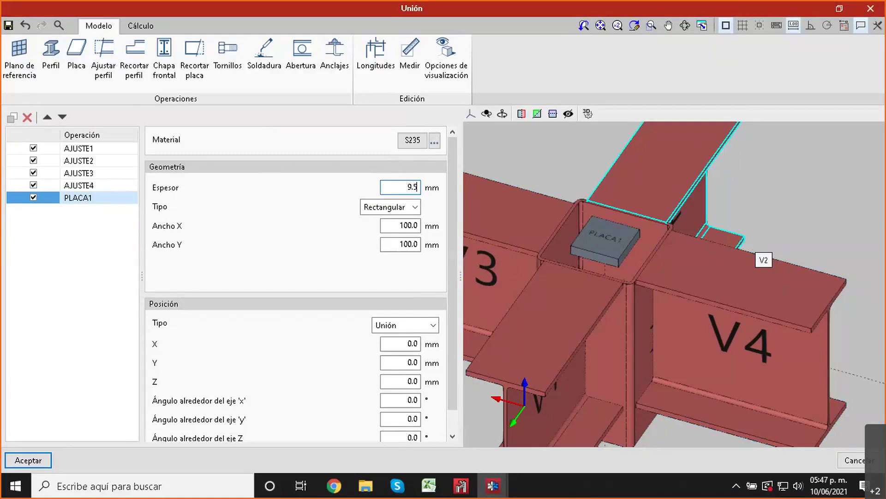
key(BackSpace)
key(BackSpace)
key(BackSpace)
text(10)
key(Tab)
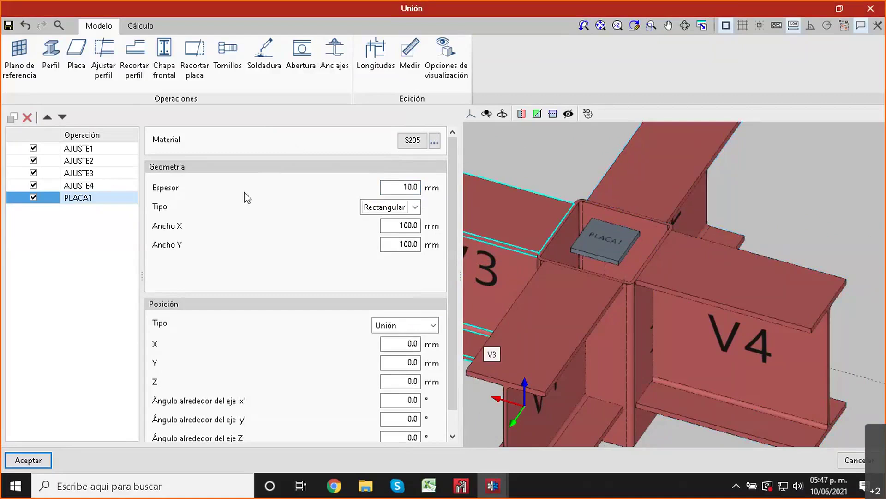
Step: Change plate PLACA1 to the Poligonal type and add its first vertex at X 150 mm, Y 150 mm
click(415, 206)
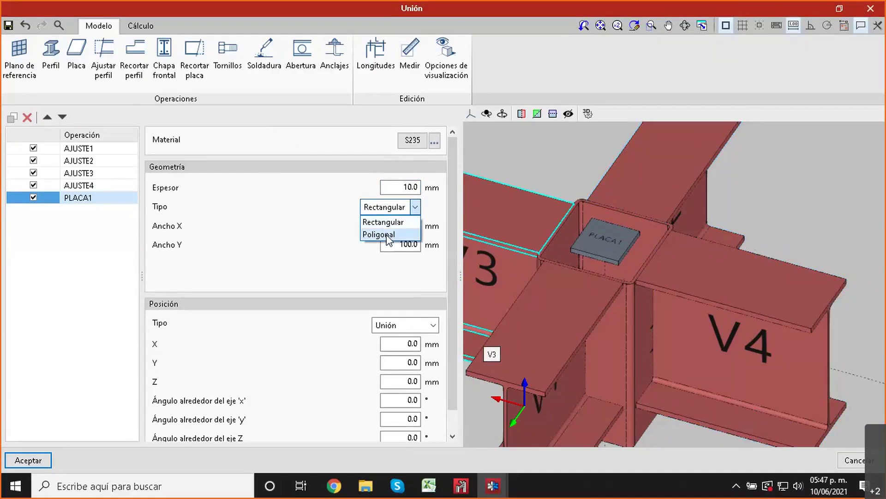
click(387, 235)
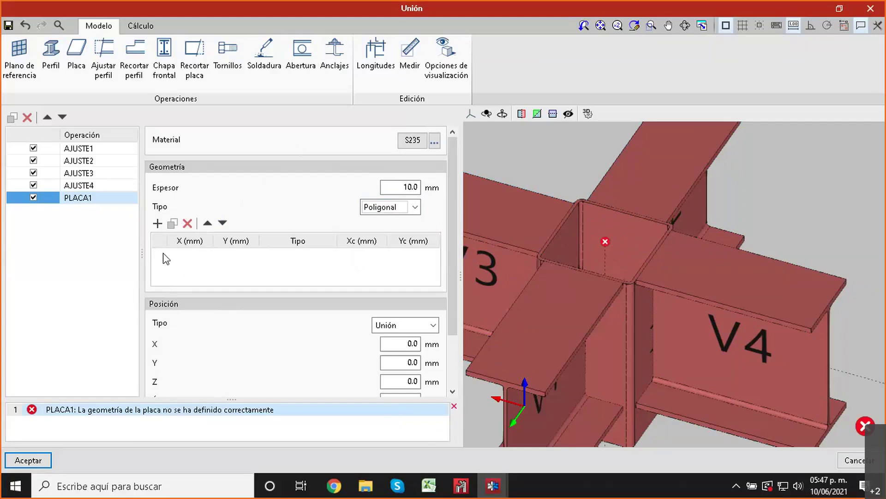
click(158, 223)
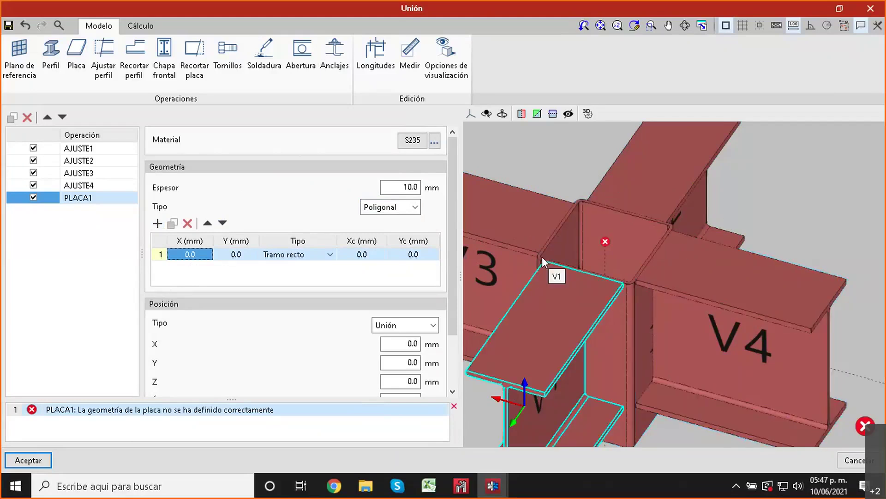
click(204, 257)
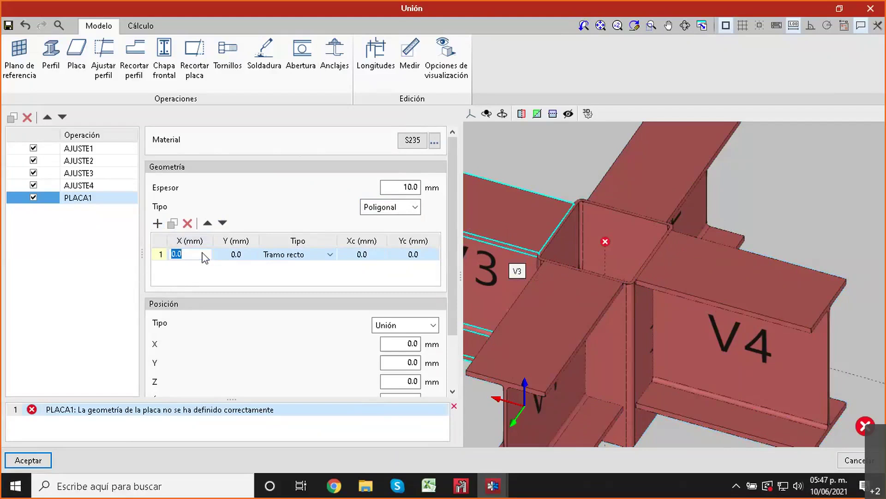
text(150)
key(Tab)
text(150)
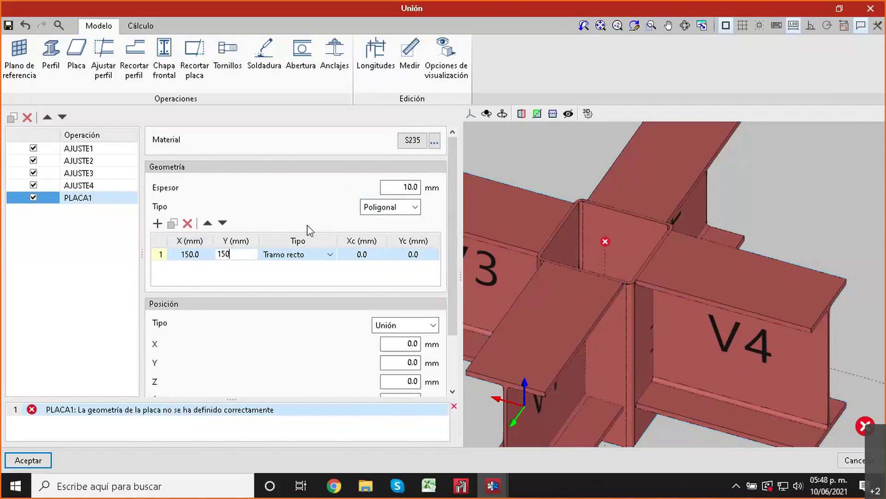
key(Tab)
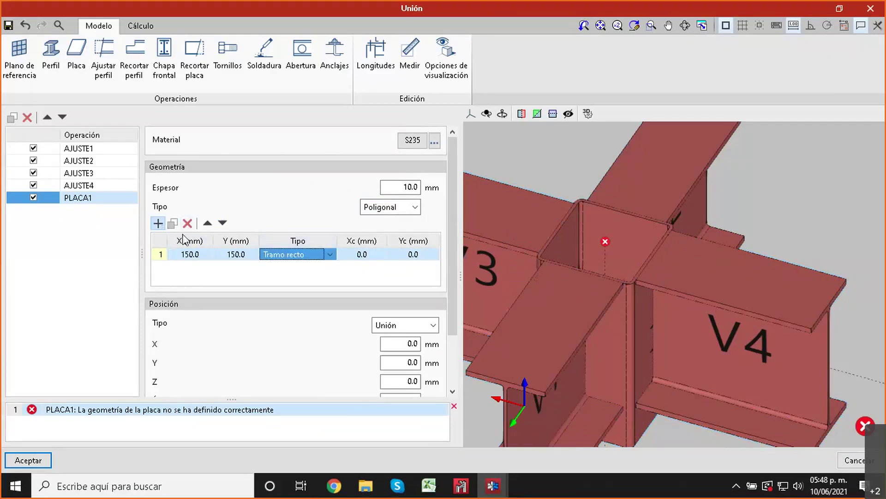
Step: Add a second vertex to plate PLACA1 at X 150 mm, Y -150 mm
click(158, 224)
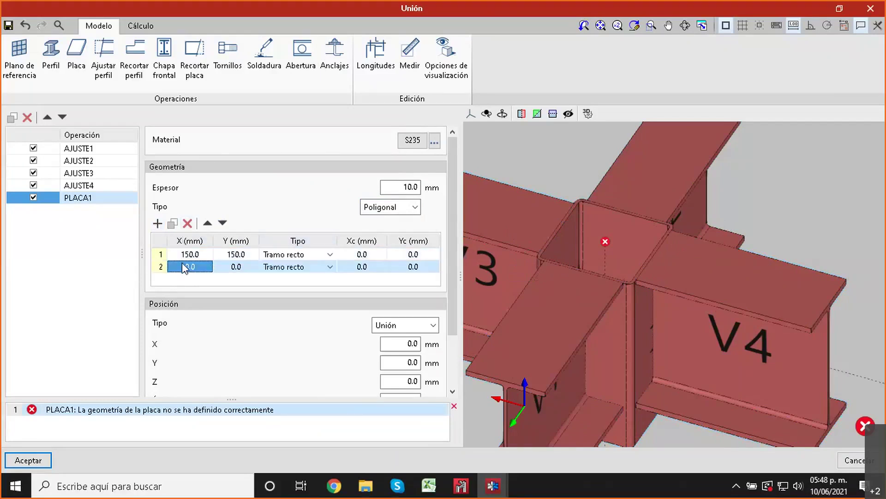
text(150)
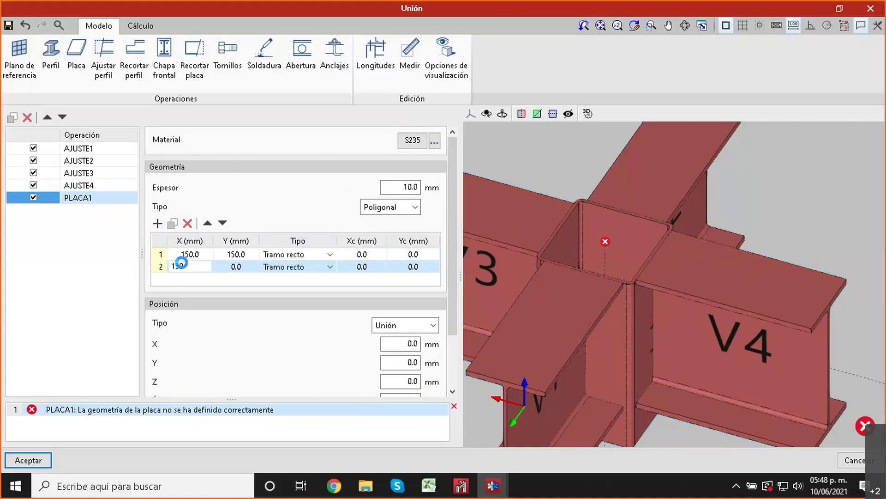
key(Tab)
text(-150)
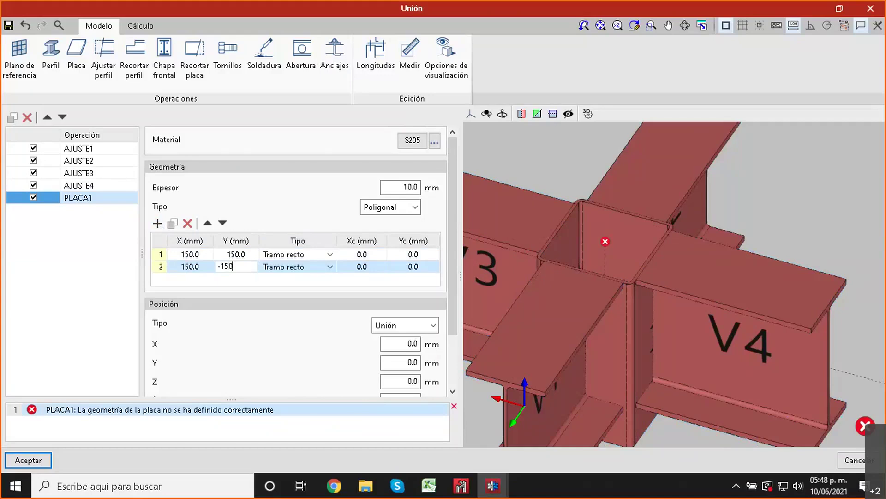
key(Tab)
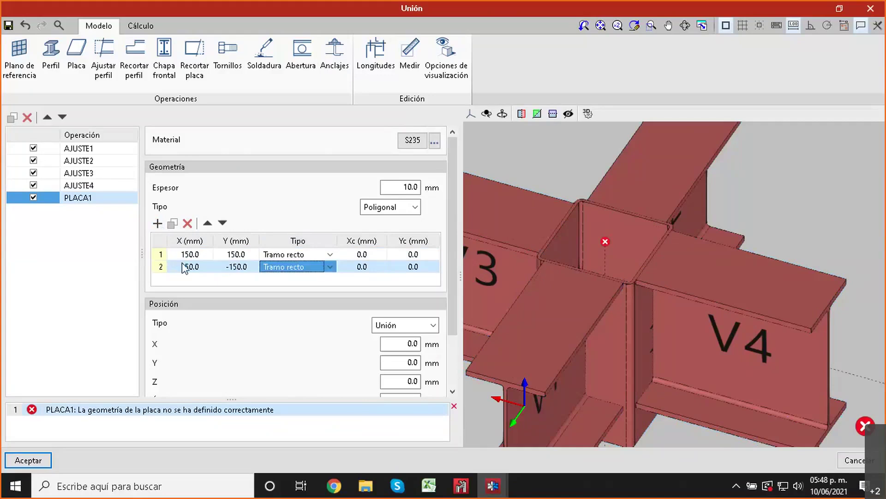
Step: Add a third vertex row to plate PLACA1 and check the segment type options of the second vertex
click(158, 224)
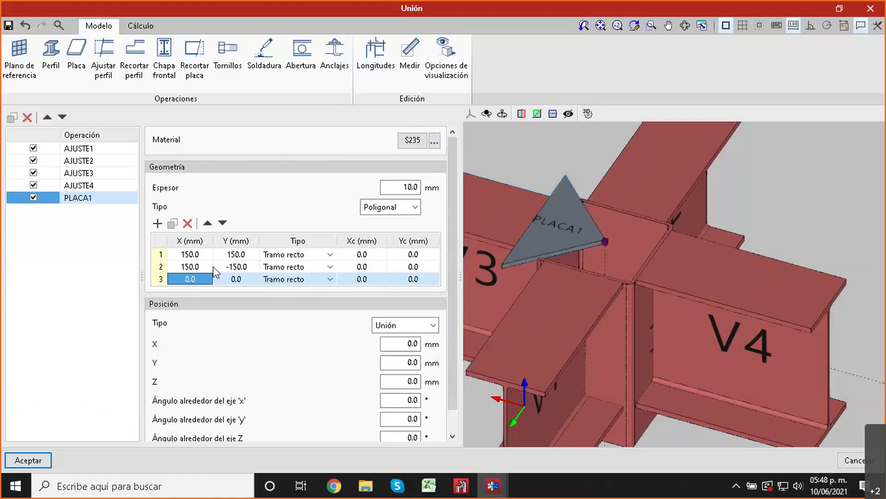
click(331, 268)
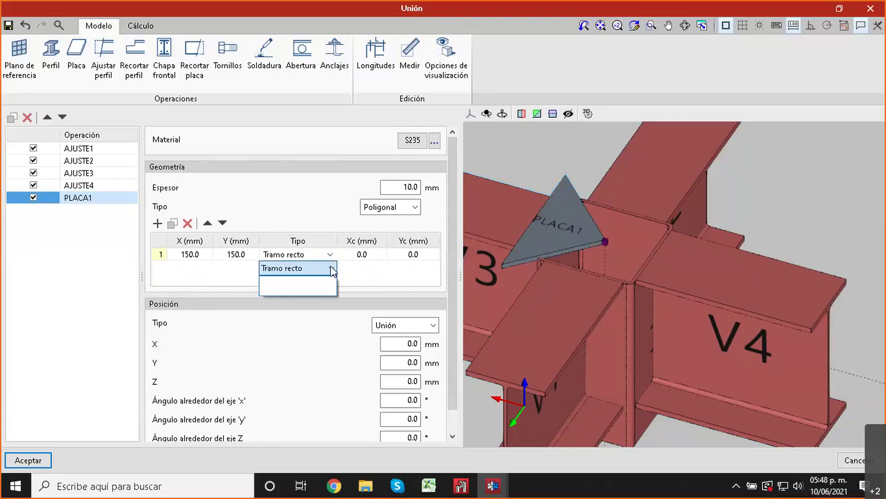
click(348, 291)
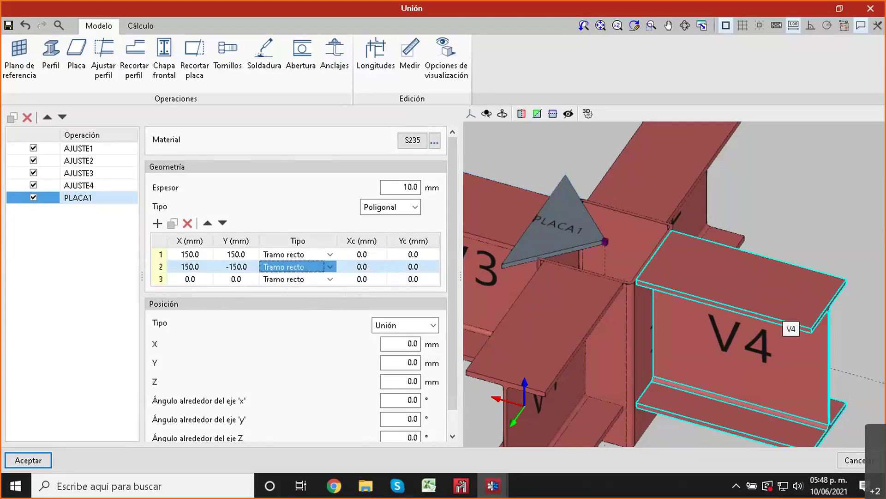
Step: Add the remaining empty rows to PLACA1's vertex table for the plate outline coordinates and widen the row number column
key(alt+Tab)
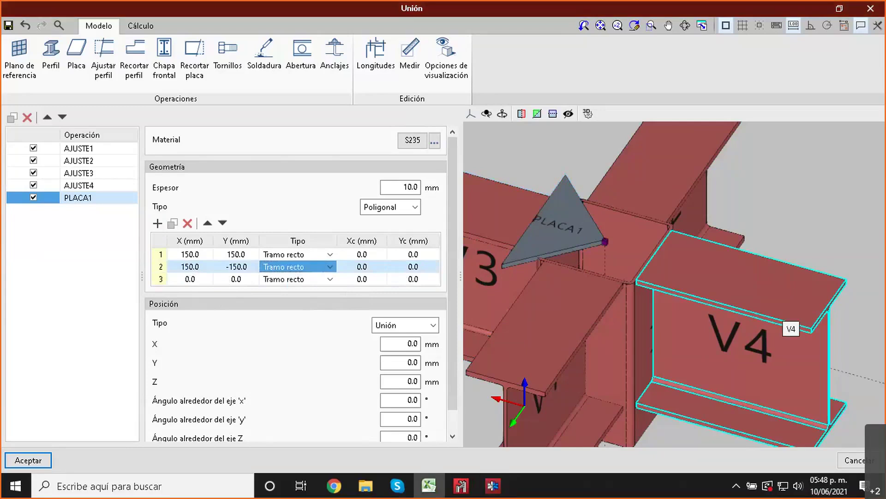
click(198, 282)
click(158, 223)
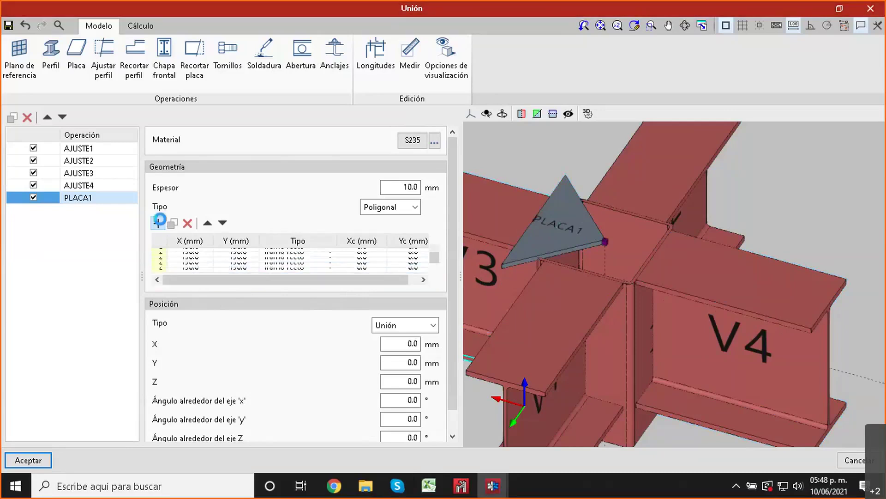
click(157, 223)
click(158, 224)
click(158, 221)
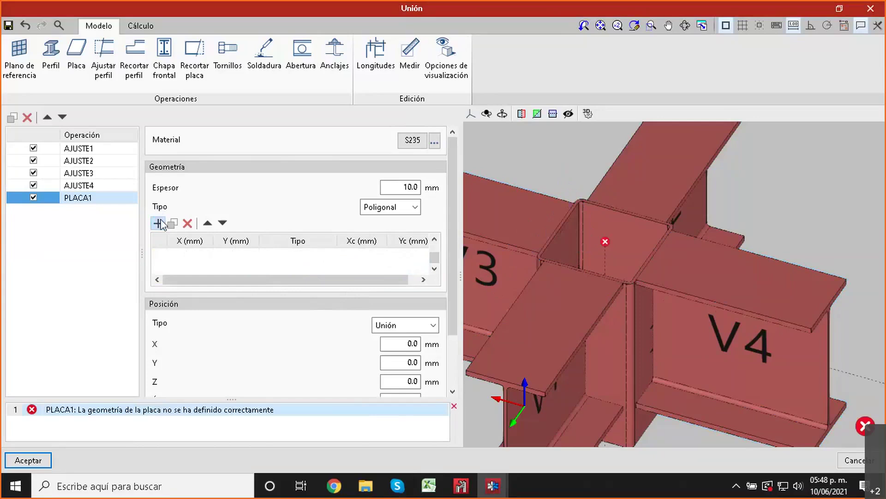
click(160, 219)
click(161, 219)
click(161, 224)
drag(167, 242, 182, 241)
scroll(184, 260, down, 4)
scroll(203, 269, up, 4)
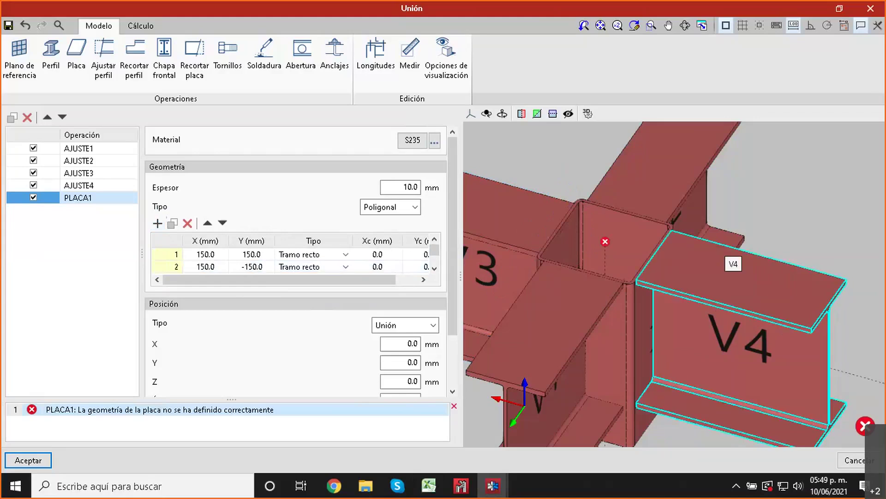
Step: Paste the outline coordinates from the Excel spreadsheet into PLACA1's vertex table, starting at the first row
key(alt+Tab)
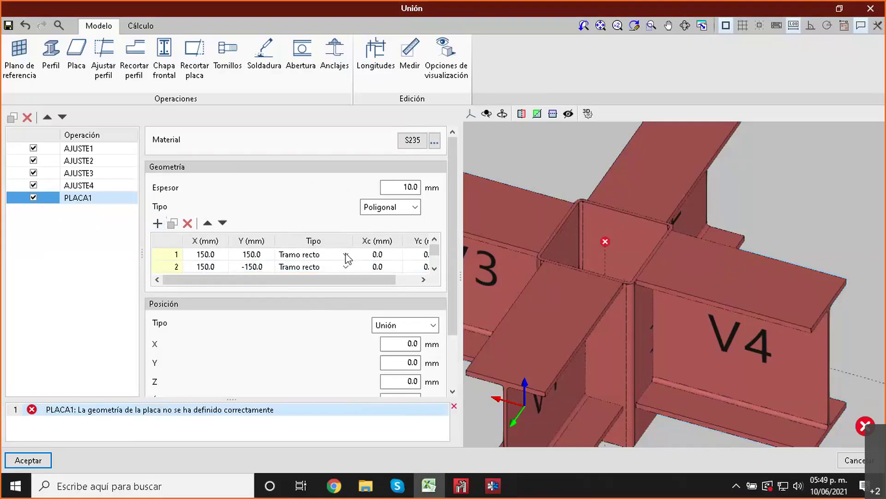
click(199, 254)
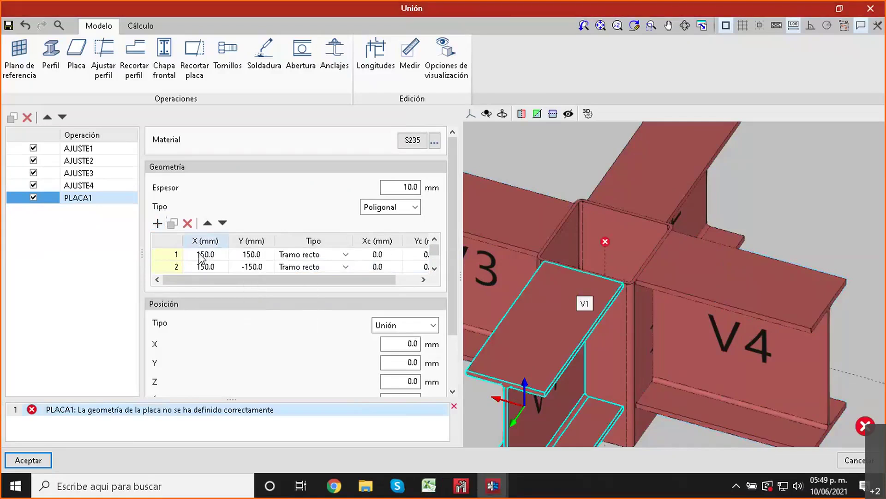
click(201, 255)
right_click(206, 255)
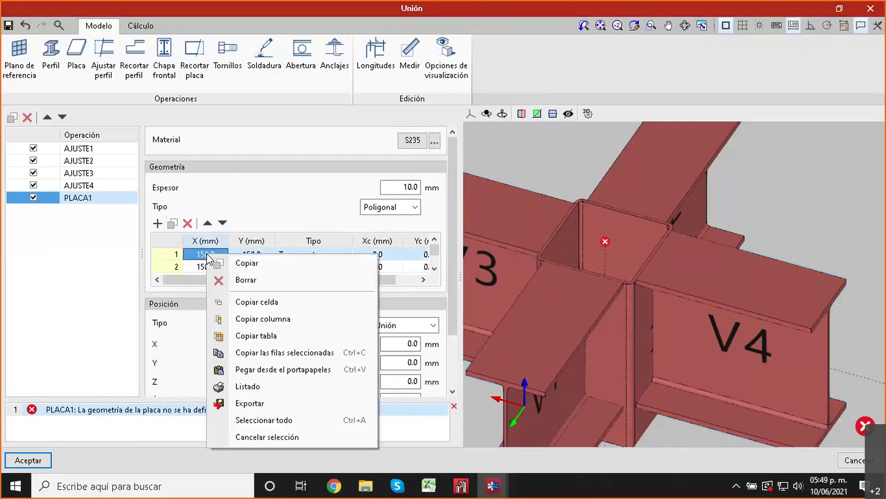
click(298, 369)
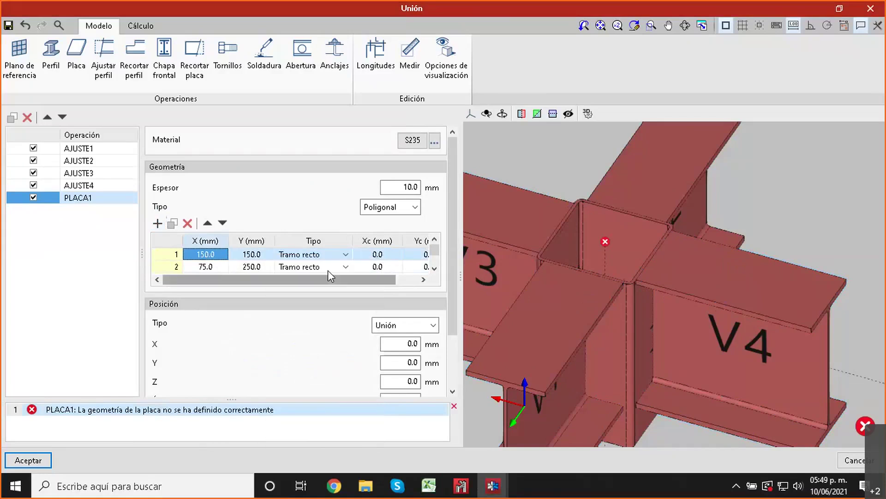
click(383, 266)
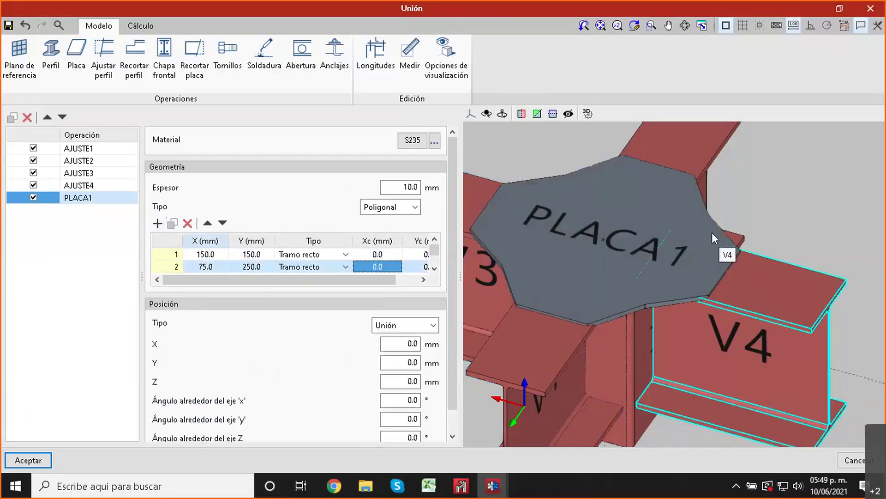
Step: Set the Z position of plate PLACA1 to 5 mm so it rests on the beams' upper flanges
scroll(712, 232, down, 3)
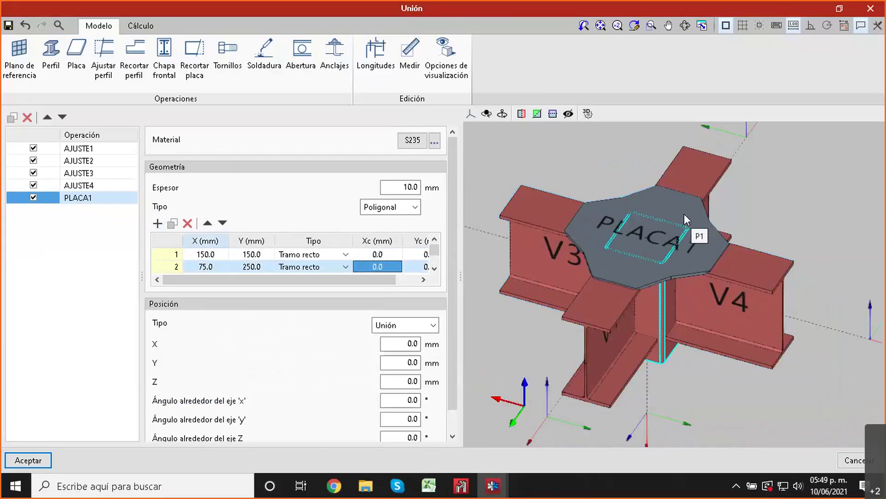
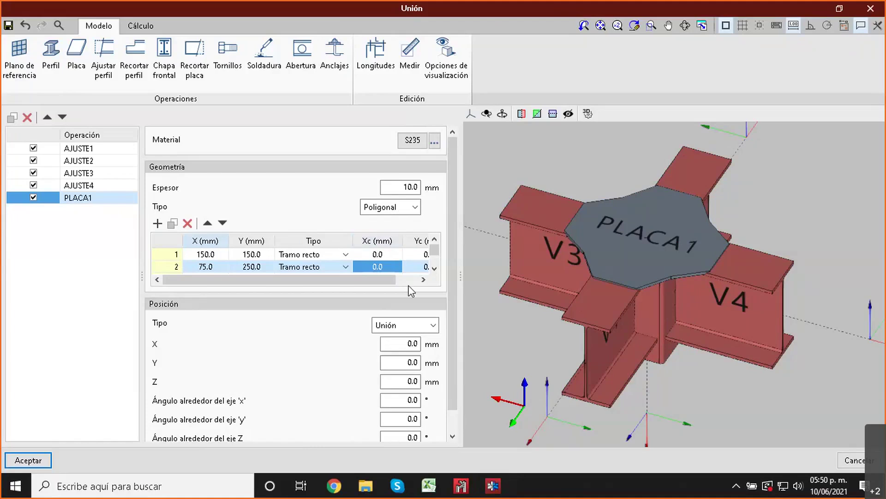
scroll(334, 346, down, 1)
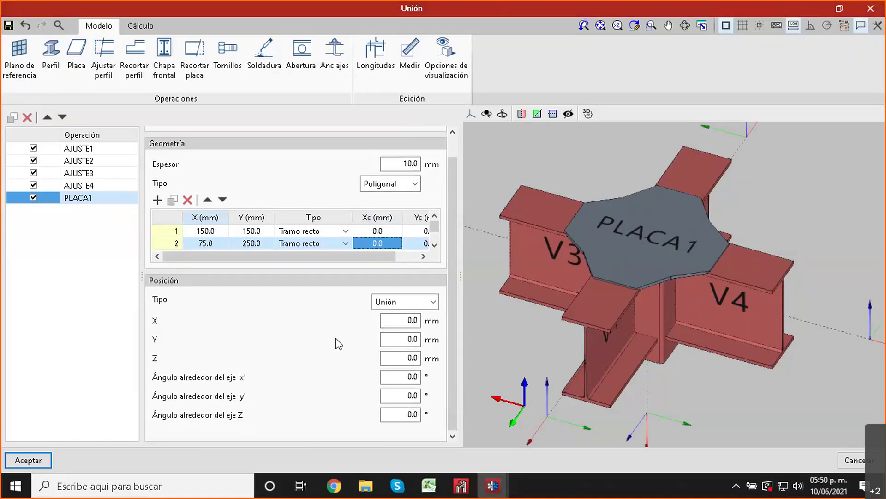
middle_drag(669, 265, 646, 228)
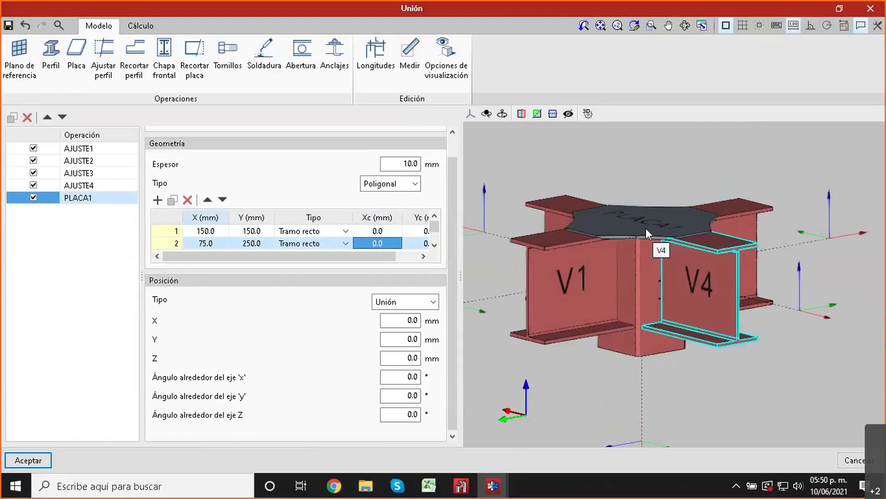
scroll(646, 228, up, 5)
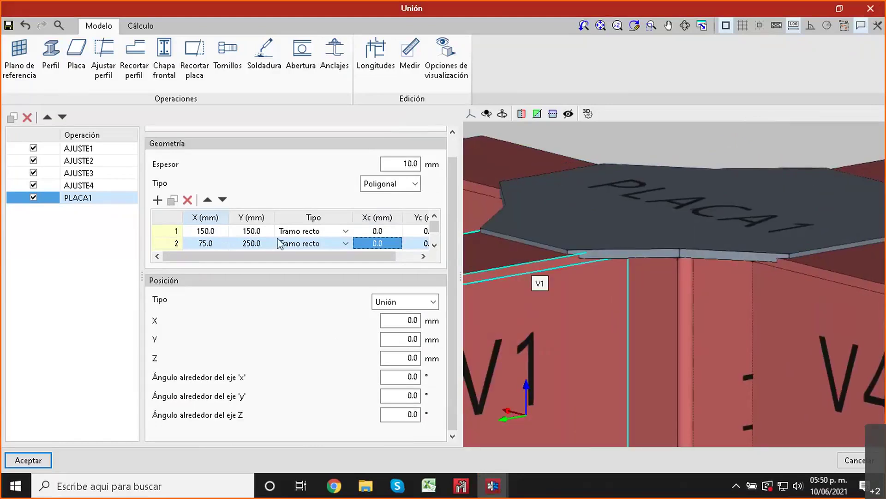
scroll(685, 255, down, 5)
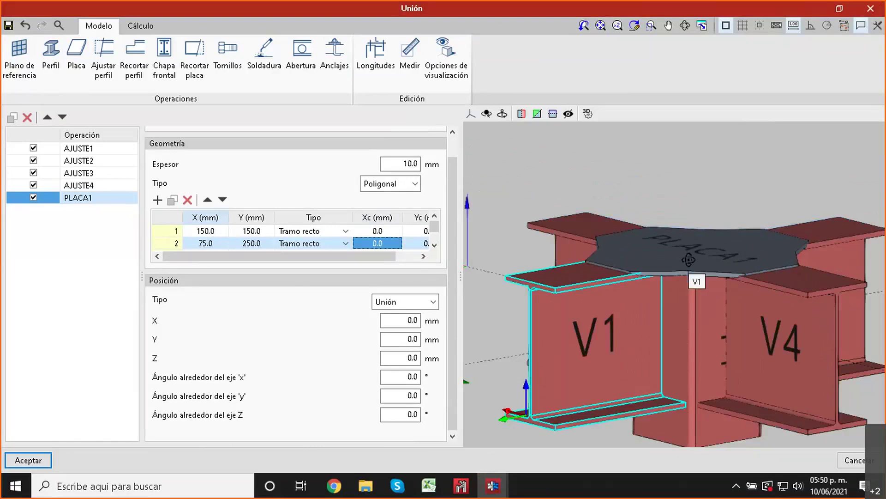
middle_drag(689, 260, 710, 261)
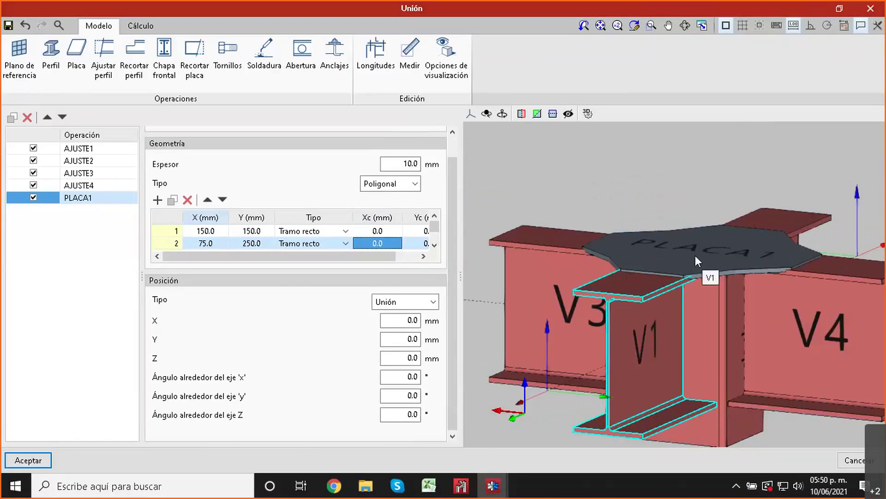
scroll(799, 274, up, 5)
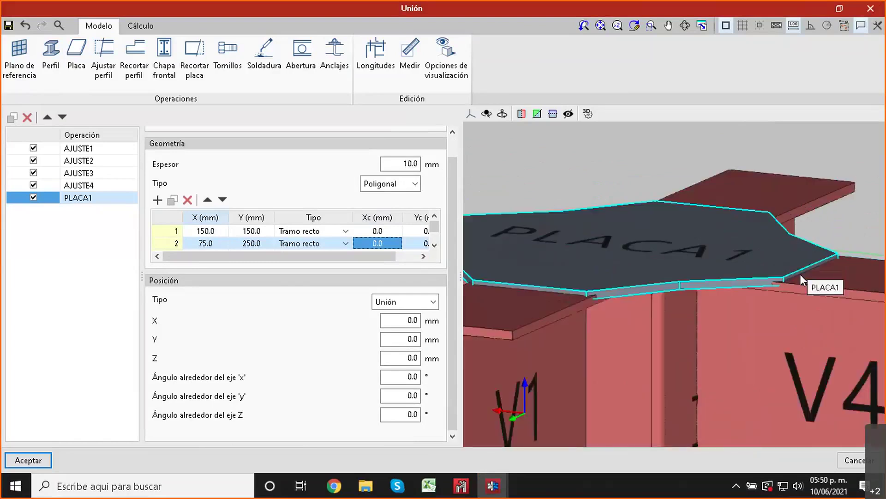
scroll(799, 279, up, 3)
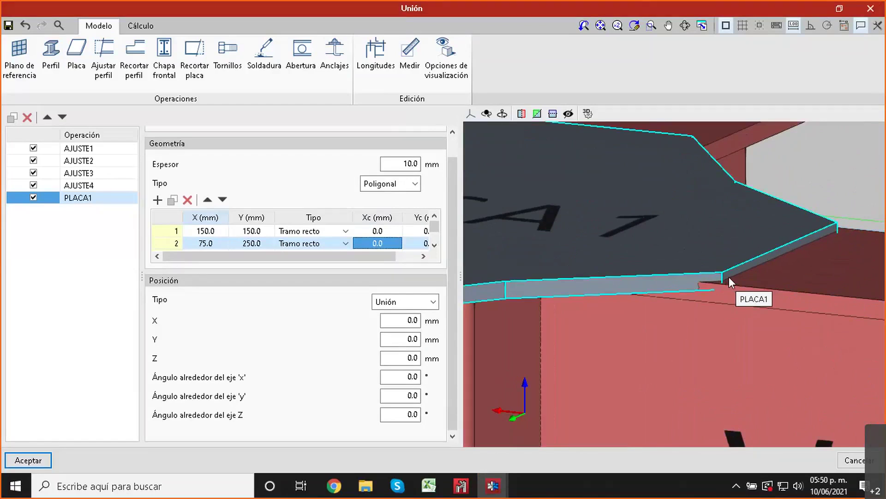
scroll(702, 287, down, 4)
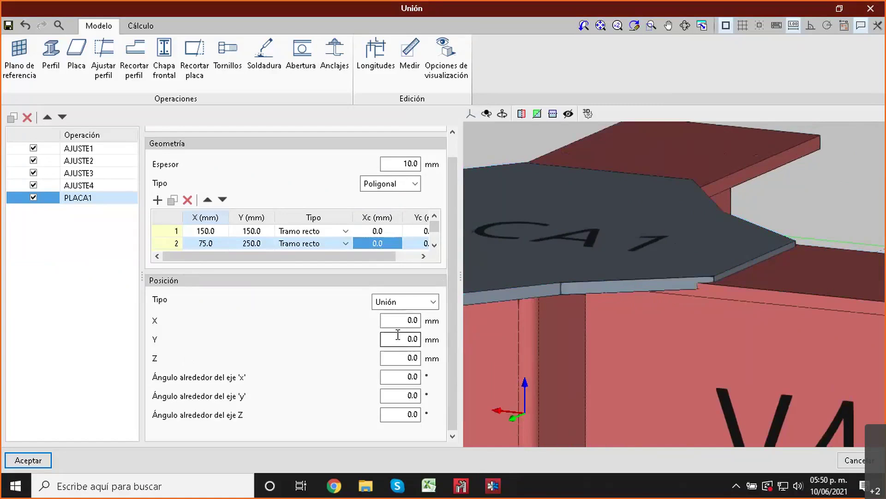
click(400, 358)
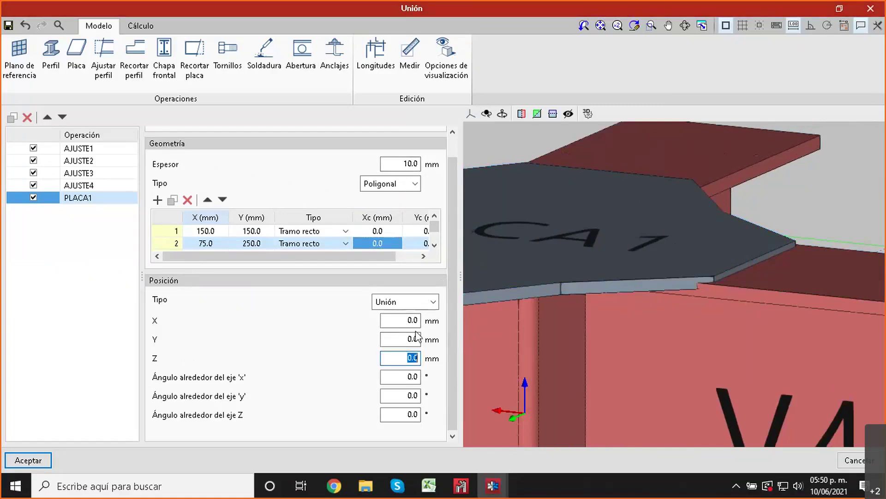
text(5)
key(Tab)
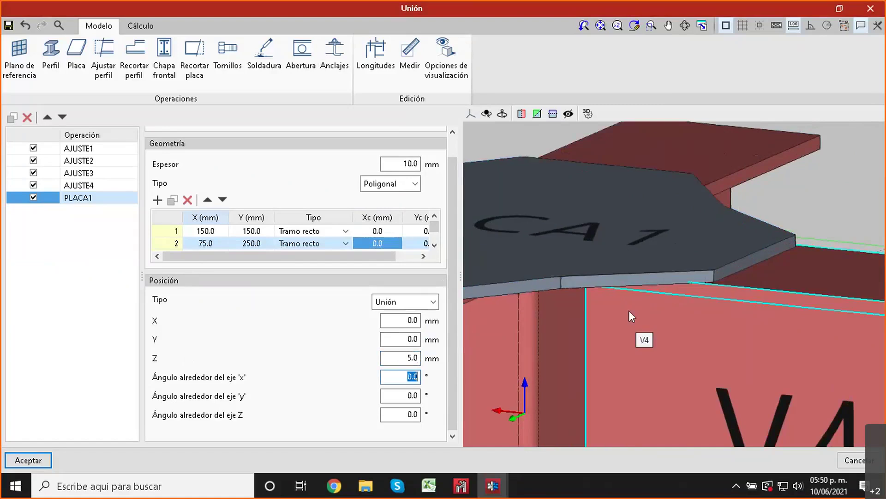
Step: Add a second plate to the connection with a thickness of 10 mm and the Poligonal type
scroll(706, 277, down, 5)
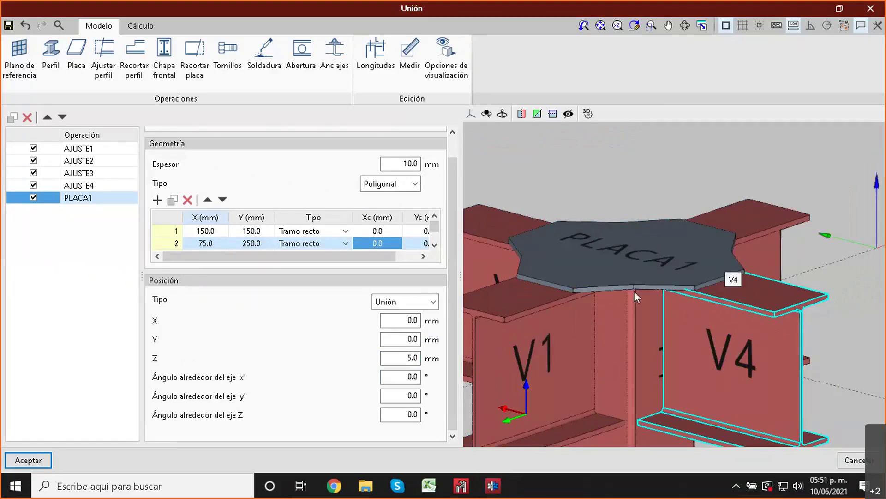
scroll(603, 317, down, 1)
middle_drag(603, 317, 643, 269)
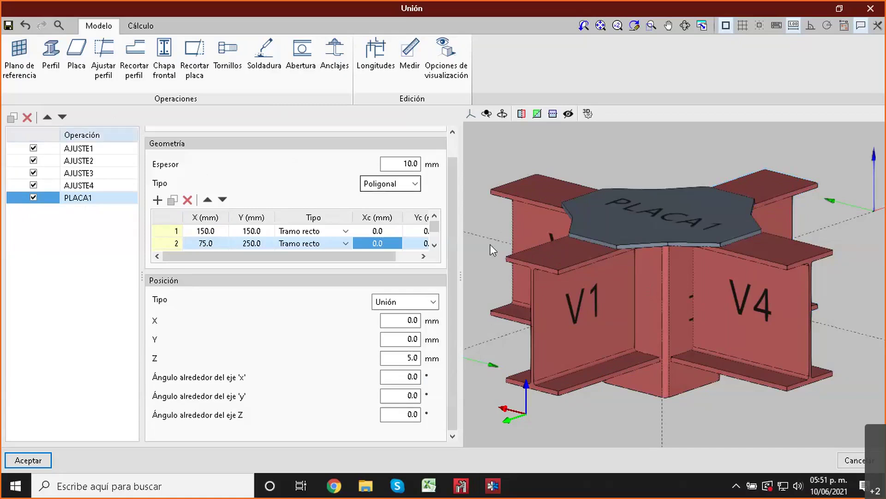
scroll(641, 295, up, 5)
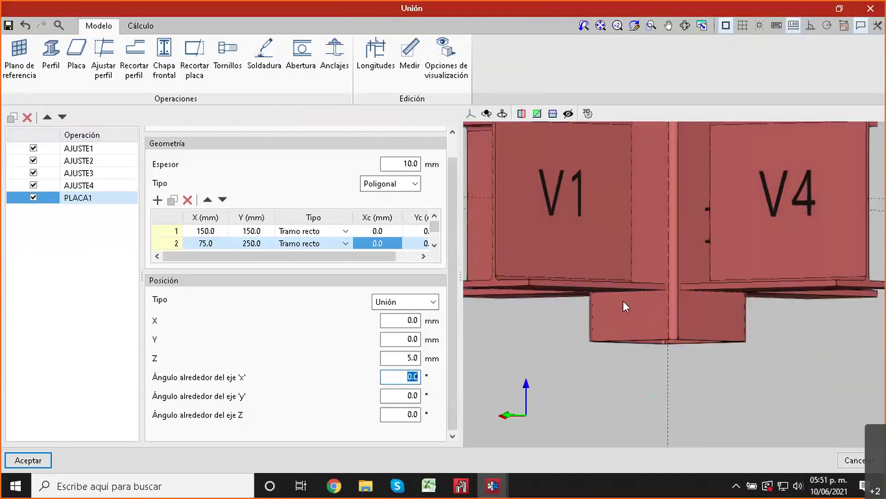
middle_drag(629, 299, 631, 304)
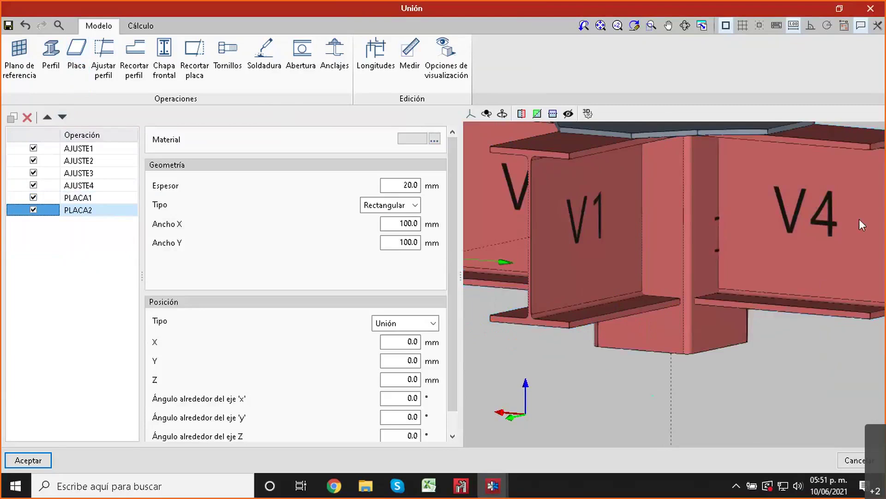
click(388, 186)
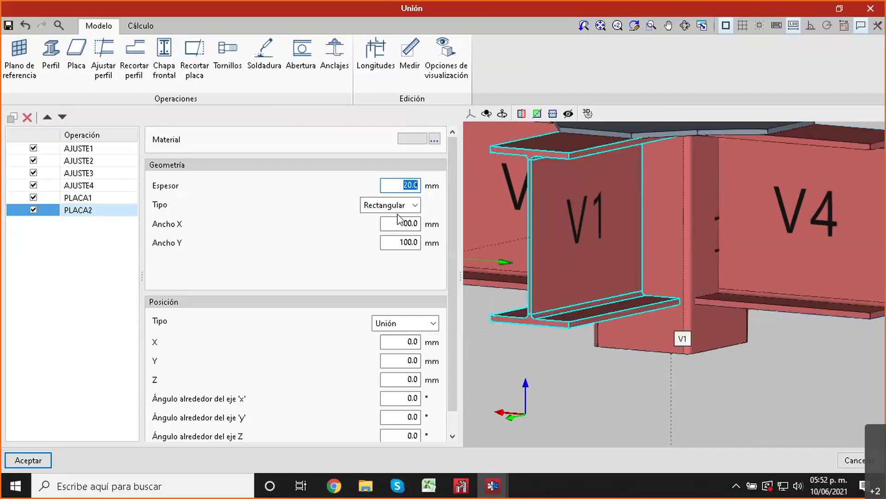
text(10)
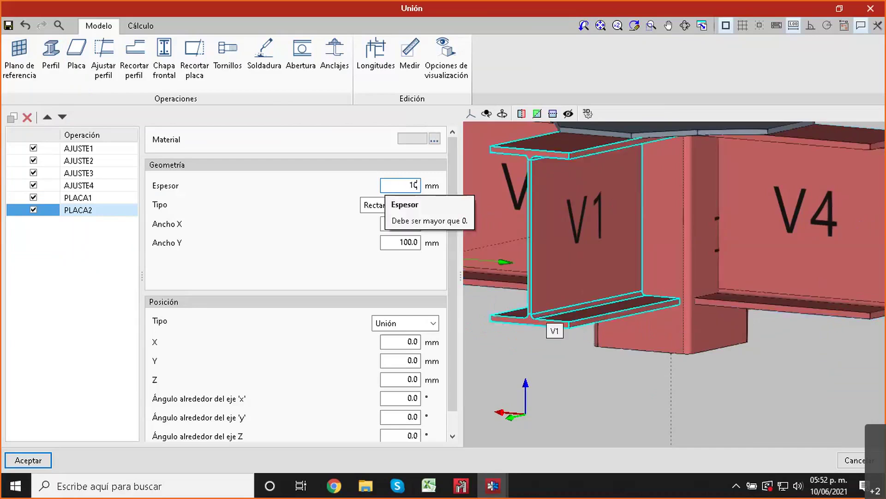
key(Tab)
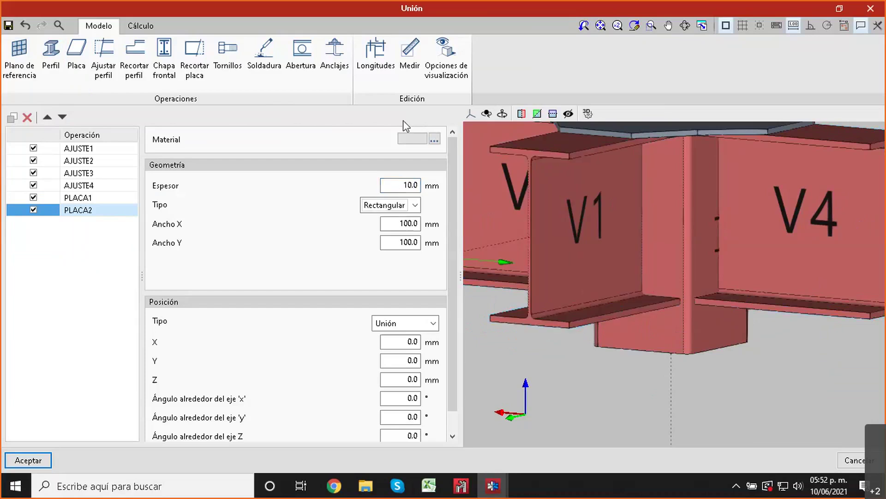
click(400, 208)
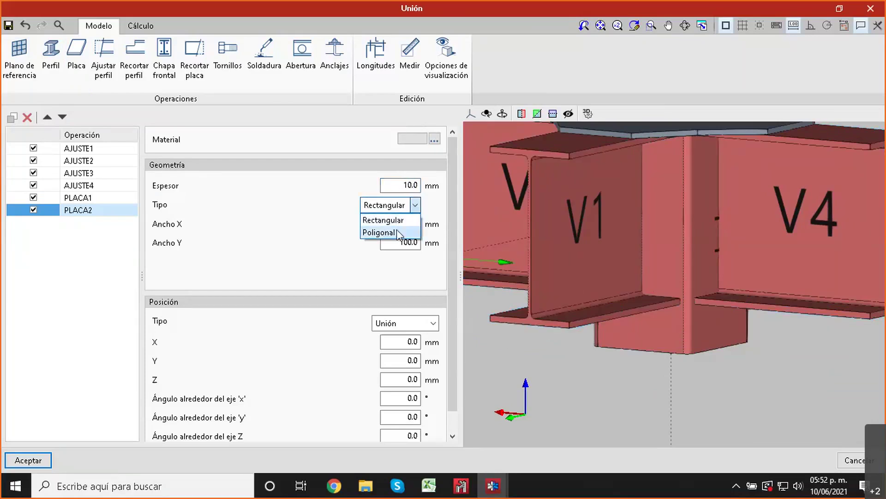
click(383, 231)
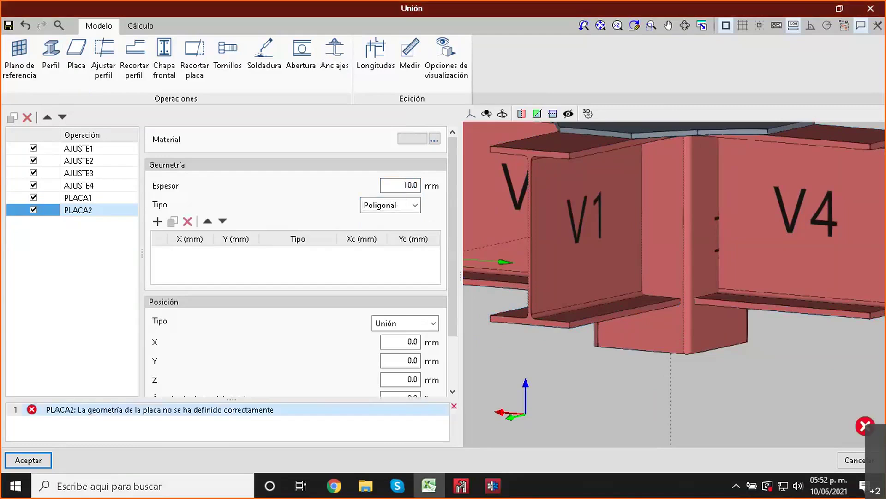
Step: Add six empty vertex rows to PLACA2's outline table
click(157, 222)
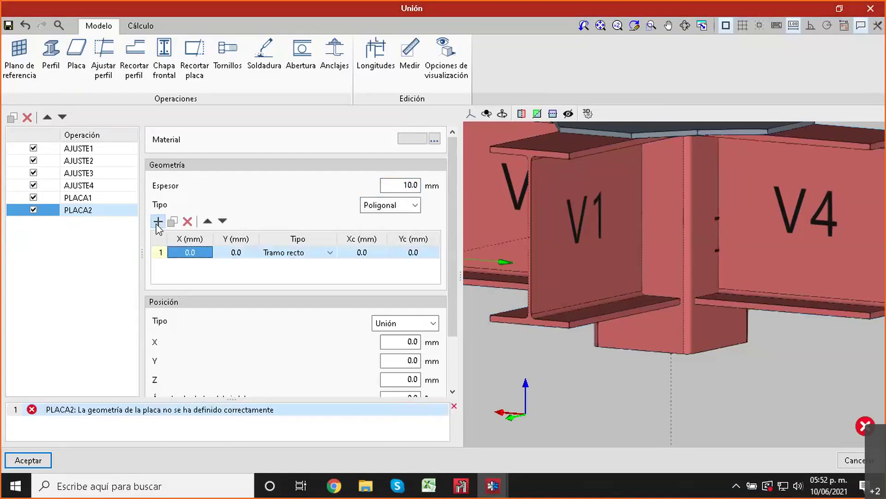
click(157, 221)
click(158, 222)
click(157, 222)
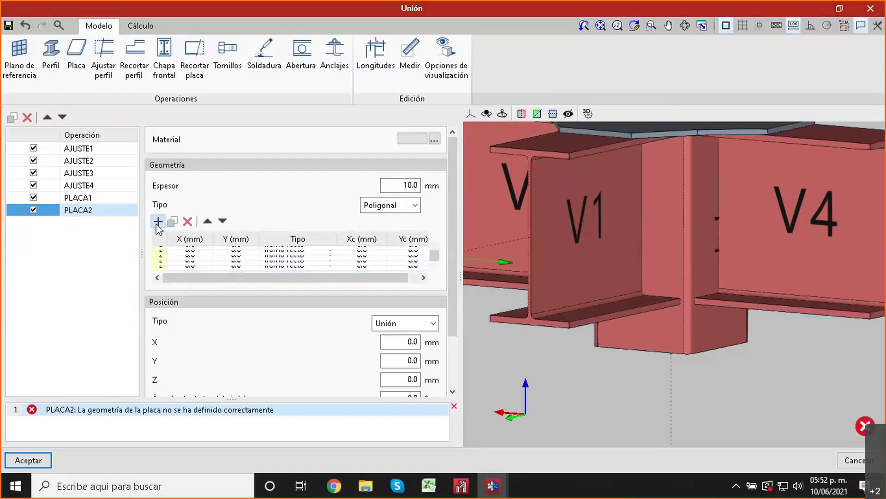
click(157, 222)
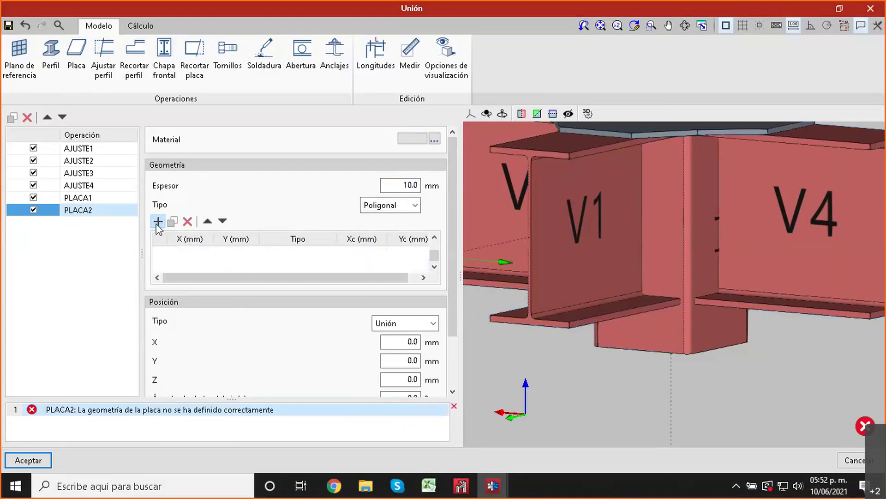
click(157, 221)
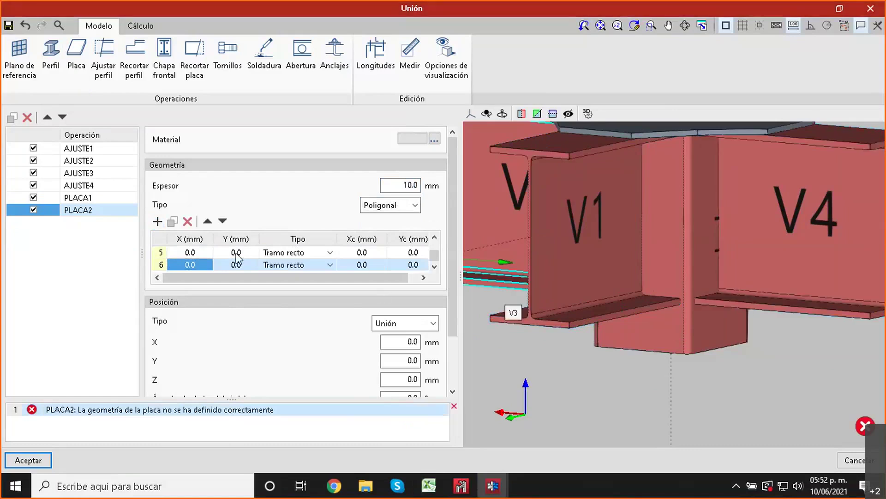
Step: Paste the copied outline coordinates from the clipboard into PLACA2's vertex table, starting at the first row
scroll(226, 257, up, 2)
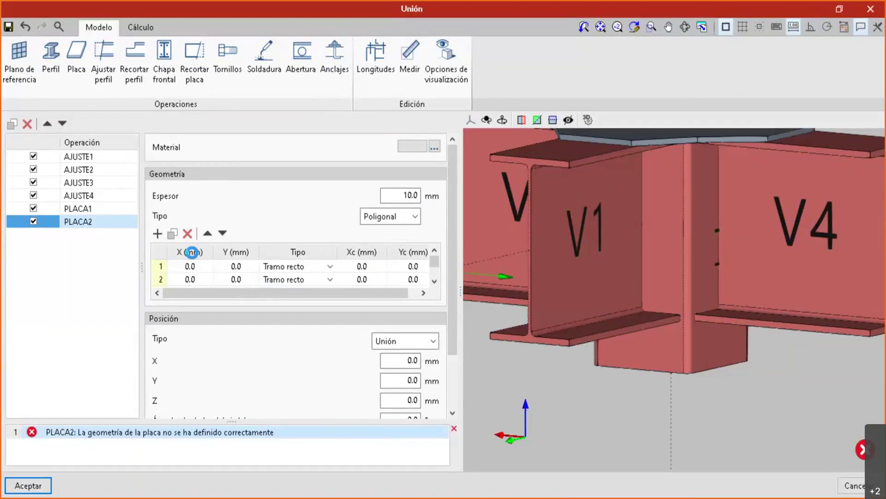
right_click(192, 253)
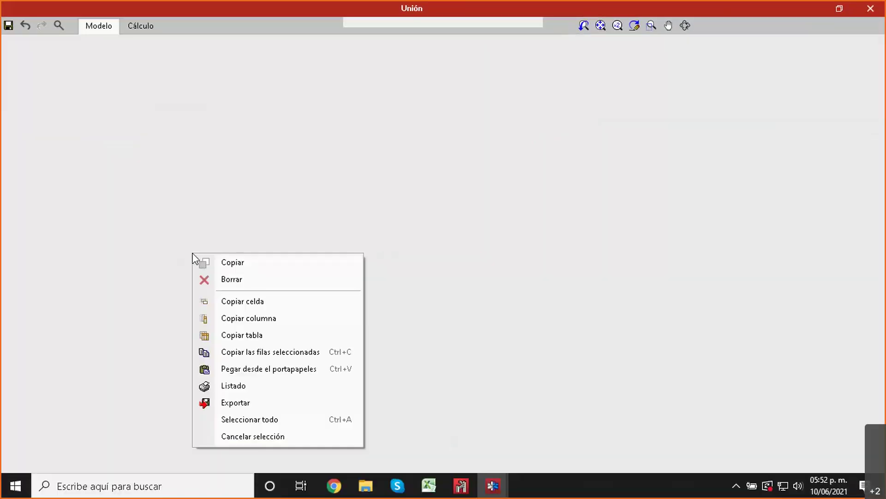
click(267, 365)
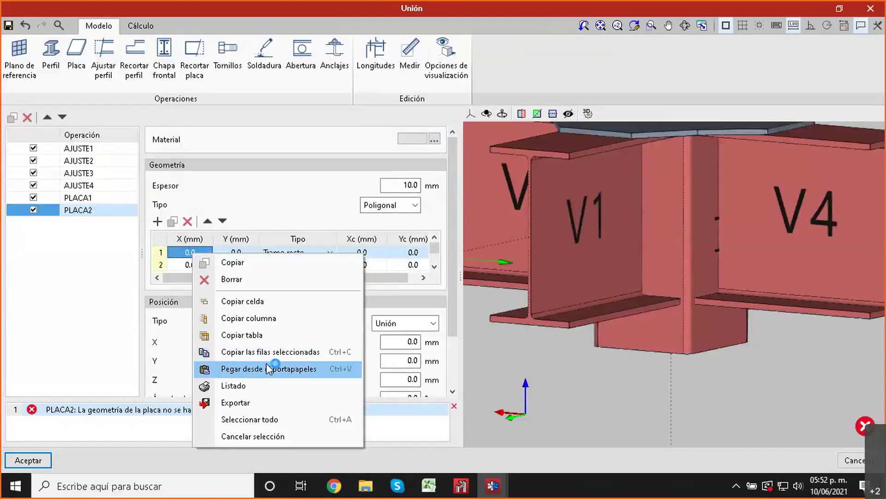
click(368, 265)
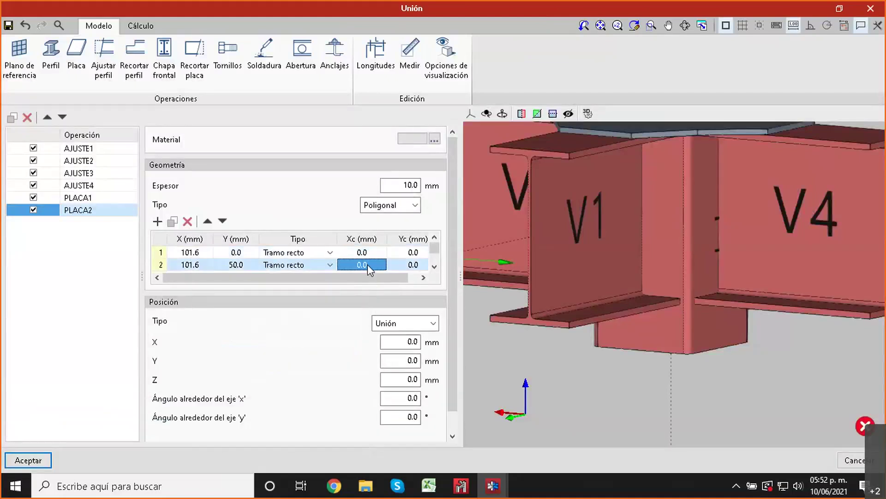
Step: Examine where PLACA2 sits inside column P1 and how the lower flanges of beams V1 to V4 are arranged
scroll(738, 312, down, 2)
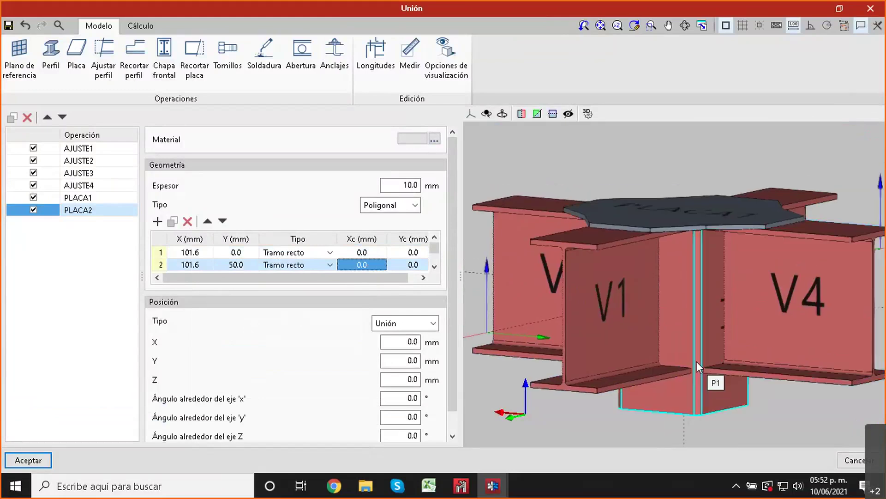
middle_drag(693, 358, 685, 256)
scroll(685, 256, up, 4)
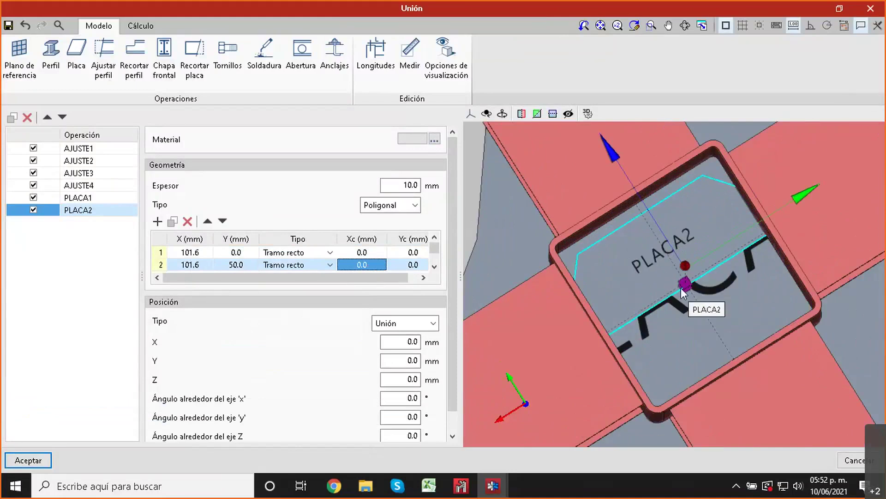
scroll(685, 285, down, 3)
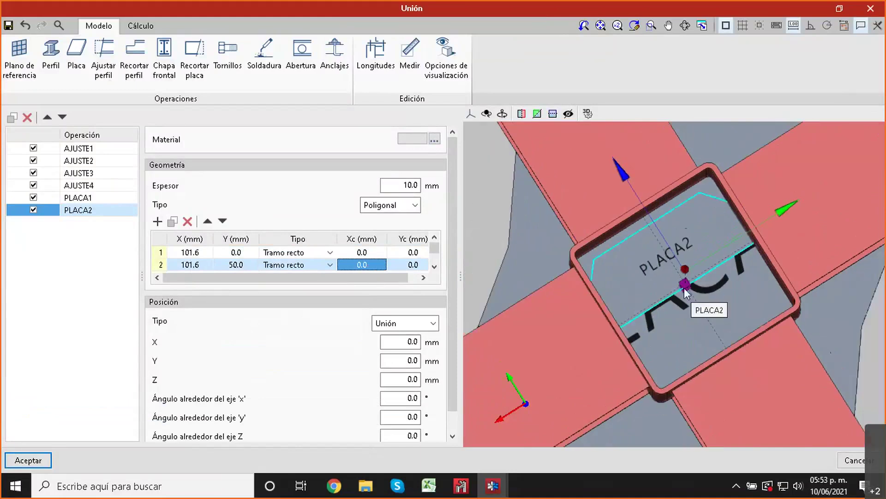
middle_drag(688, 284, 688, 319)
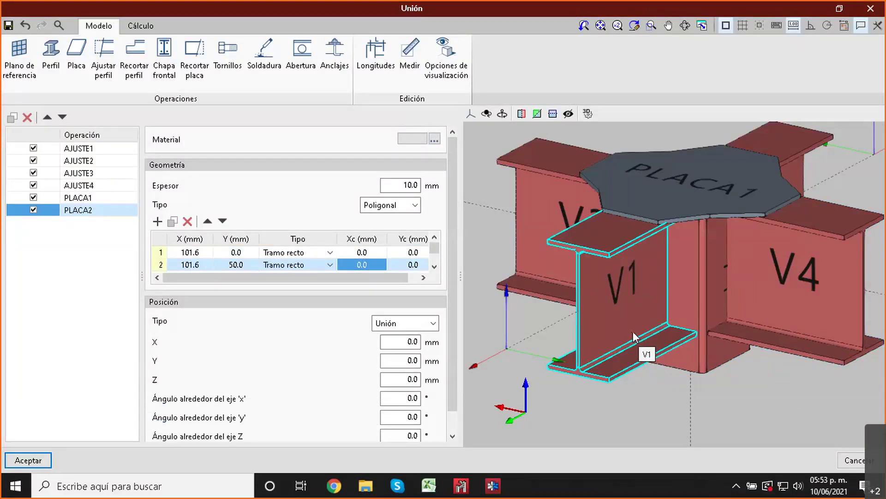
scroll(302, 354, down, 1)
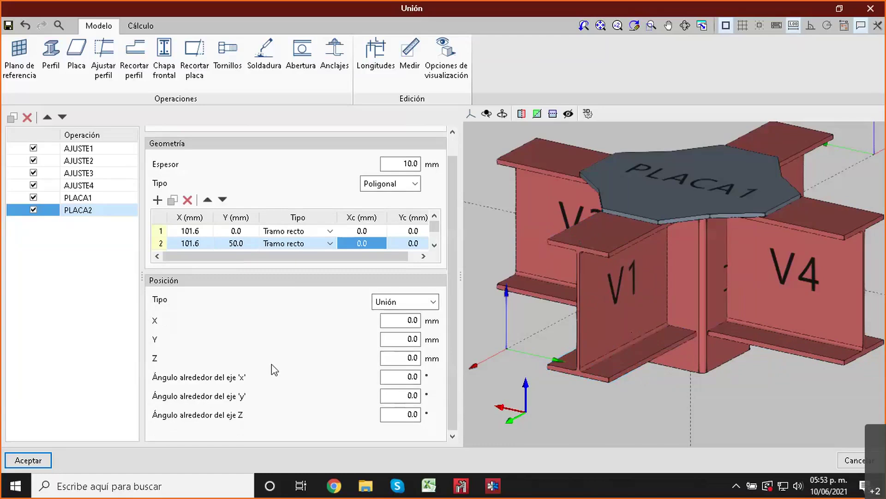
click(385, 352)
middle_drag(624, 338, 633, 350)
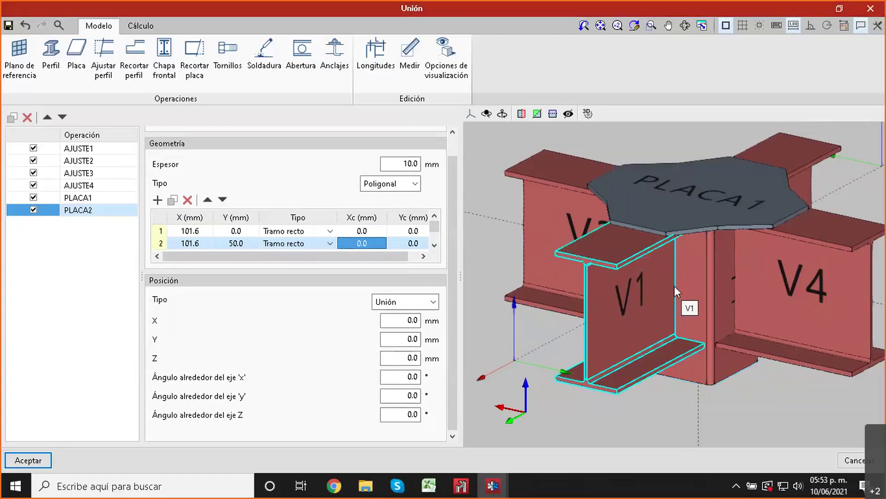
mouse_move(726, 328)
shift+middle_down()
mouse_move(721, 229)
mouse_move(707, 339)
shift+middle_up()
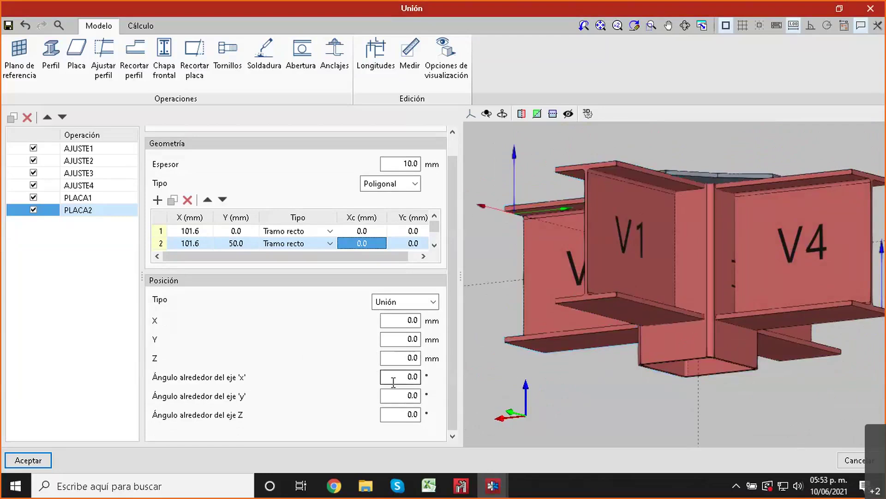
Step: Measure the depth of beam V1 between its flanges and set PLACA2's Z position to -317.4 mm
click(400, 358)
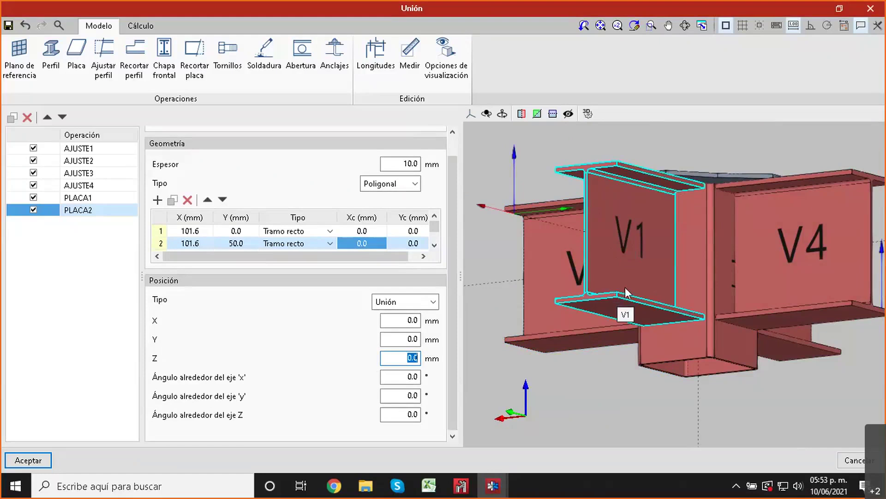
click(414, 83)
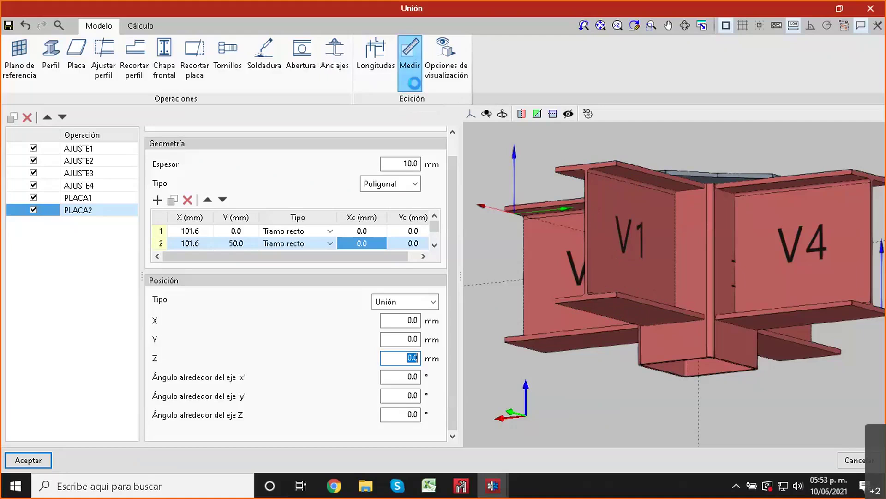
scroll(617, 164, up, 3)
click(619, 165)
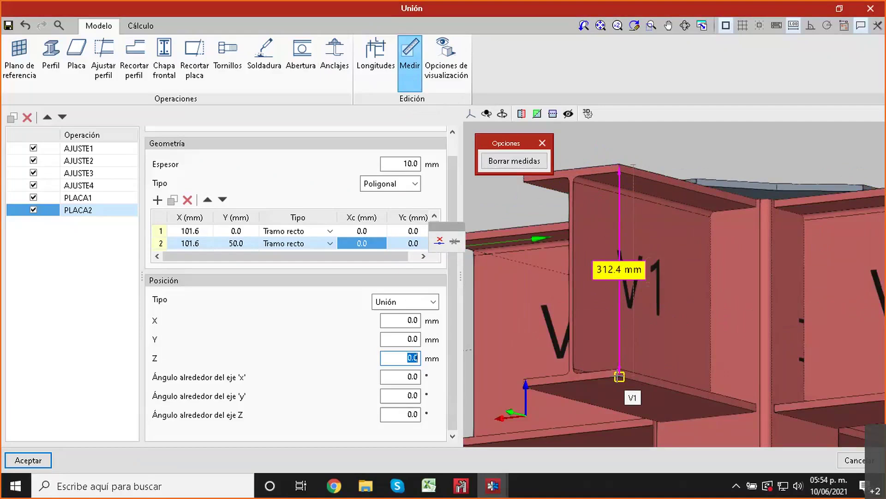
text(-)
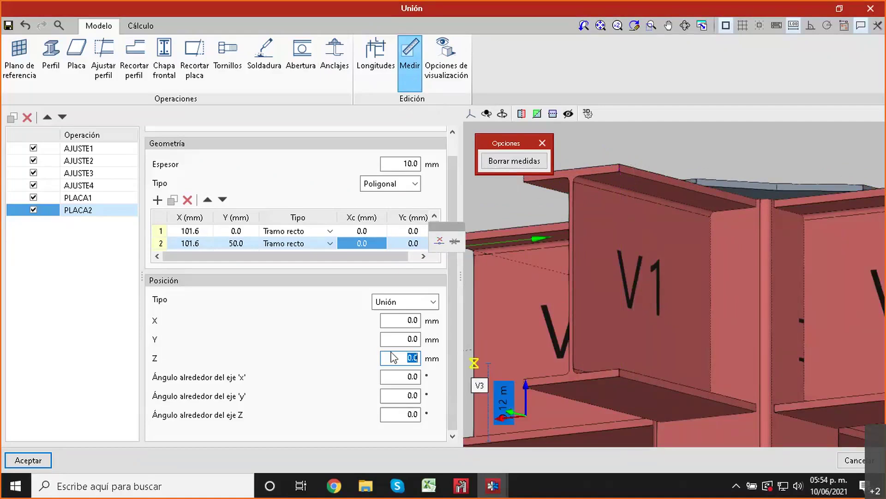
text(317.4)
key(Tab)
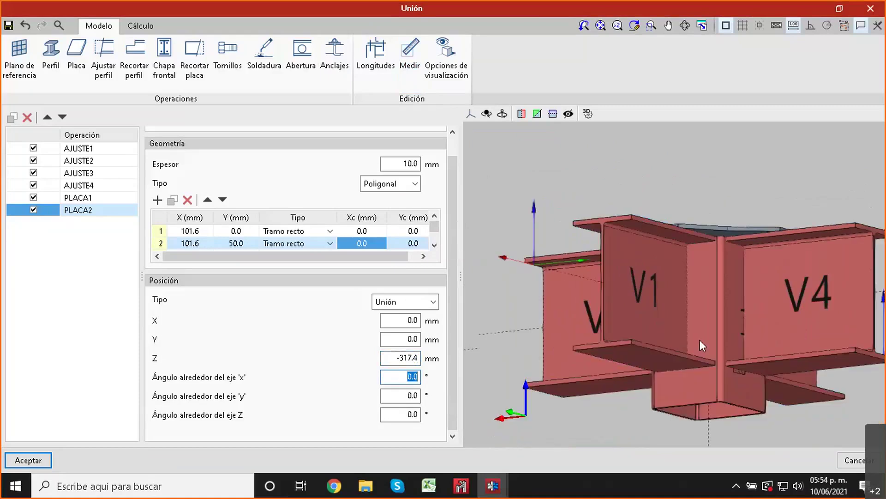
Step: Set PLACA2's X position to 101.6 mm after checking its height below the beams' lower flanges
scroll(731, 370, up, 5)
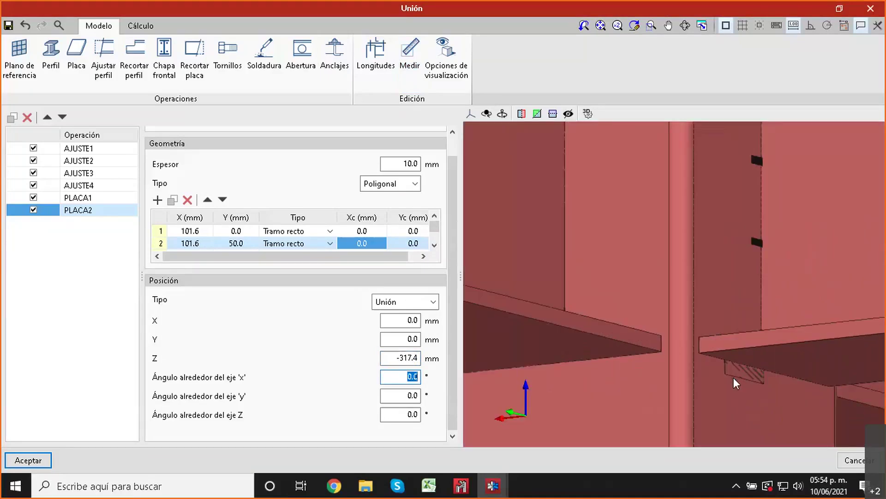
scroll(641, 358, down, 3)
scroll(616, 351, down, 4)
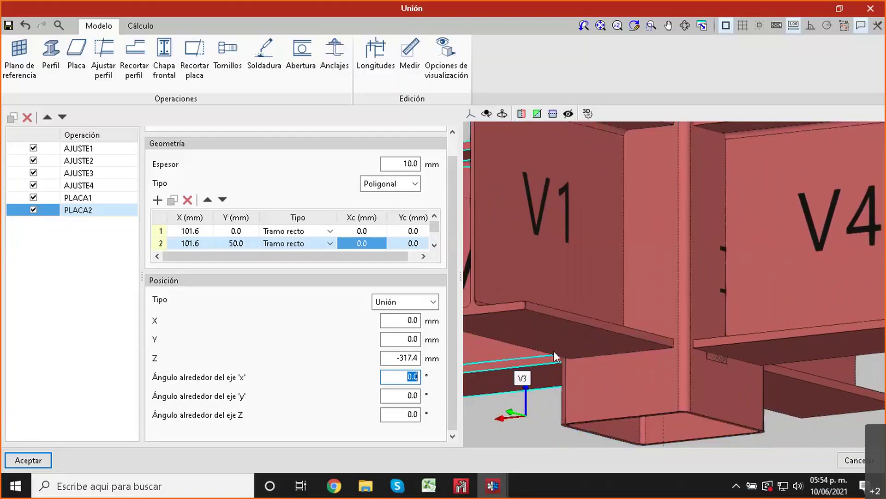
middle_drag(624, 351, 649, 350)
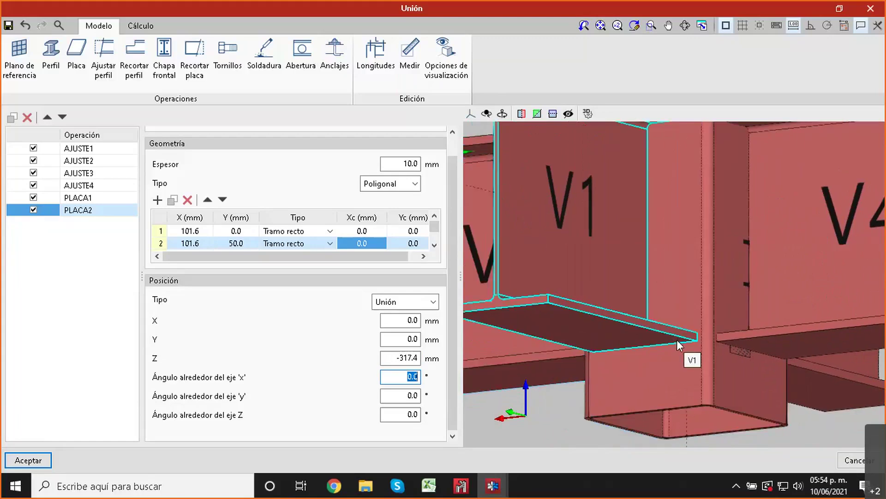
click(406, 323)
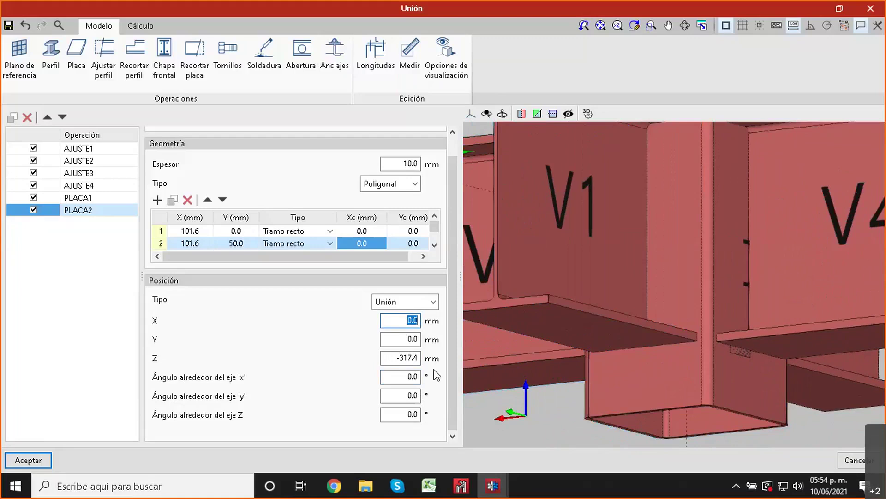
text(101.6)
key(Tab)
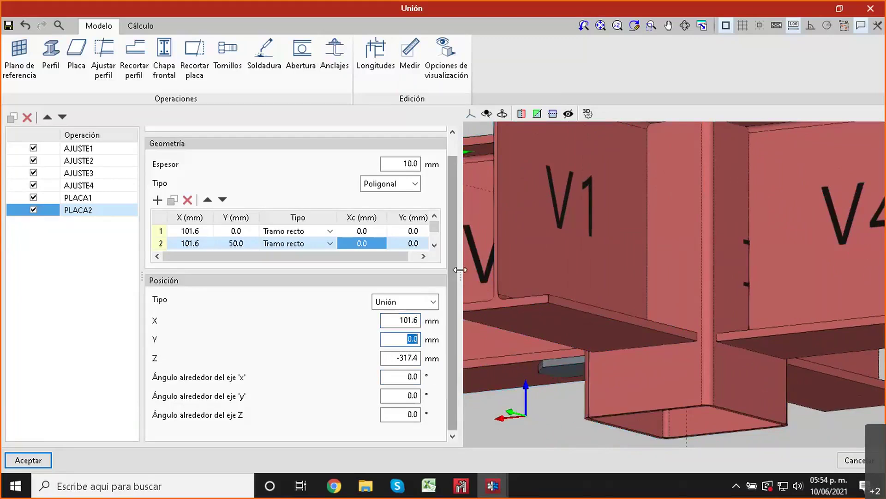
Step: Examine PLACA2's orientation beneath the lower flange of beam V3, next to column P1
middle_drag(607, 347, 618, 349)
shift+middle_drag(585, 379, 642, 377)
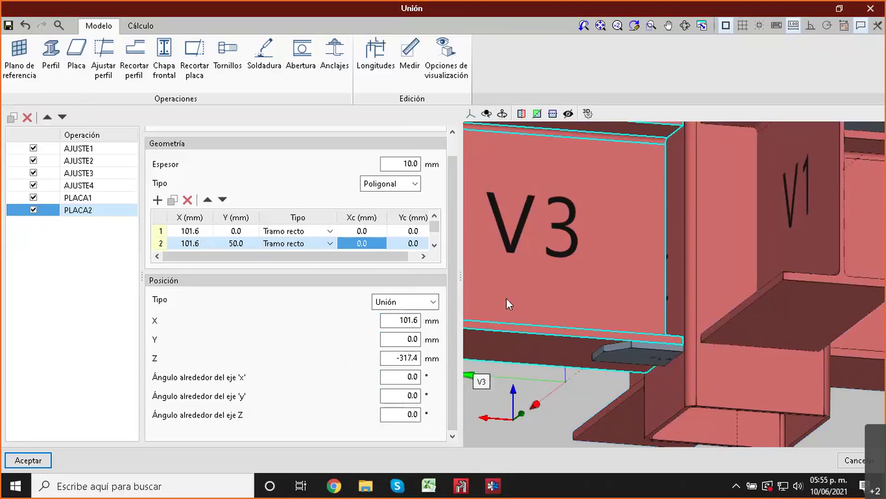
click(62, 320)
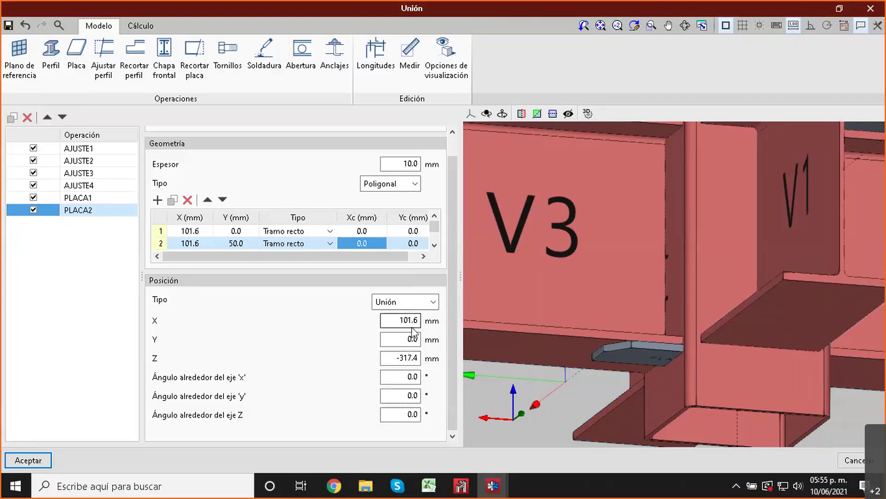
scroll(679, 343, up, 1)
middle_drag(629, 354, 639, 317)
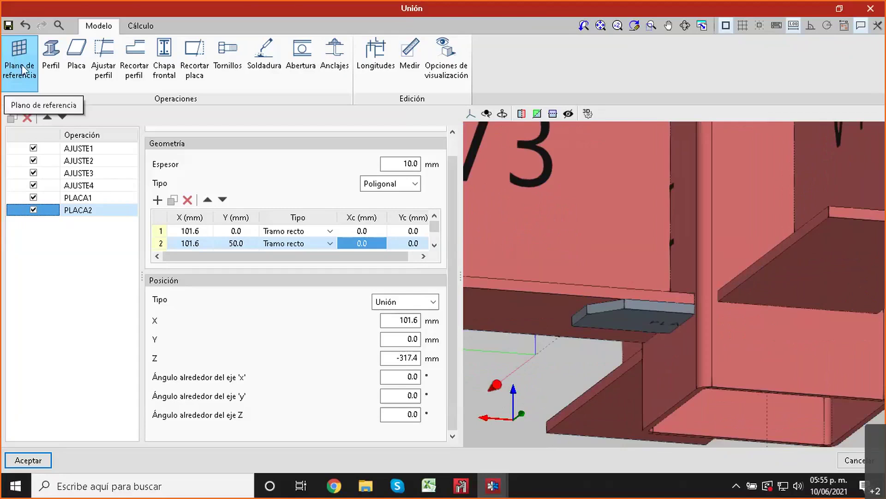
scroll(712, 322, down, 1)
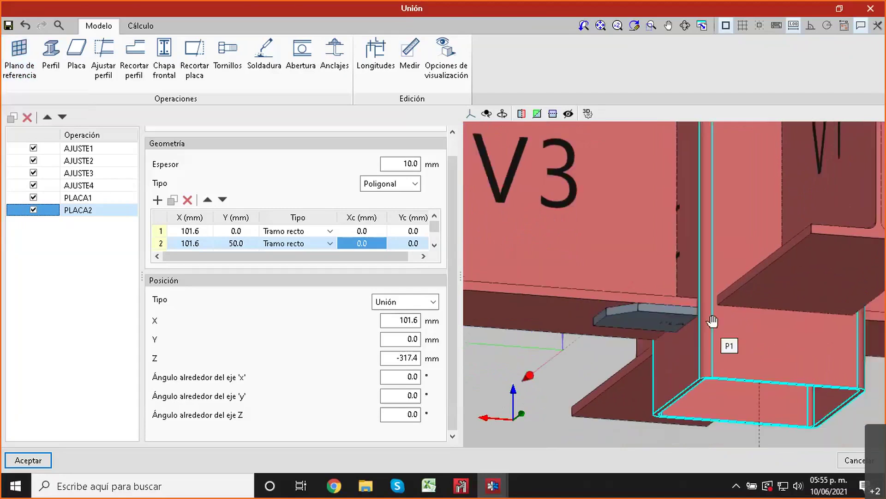
middle_drag(715, 323, 622, 310)
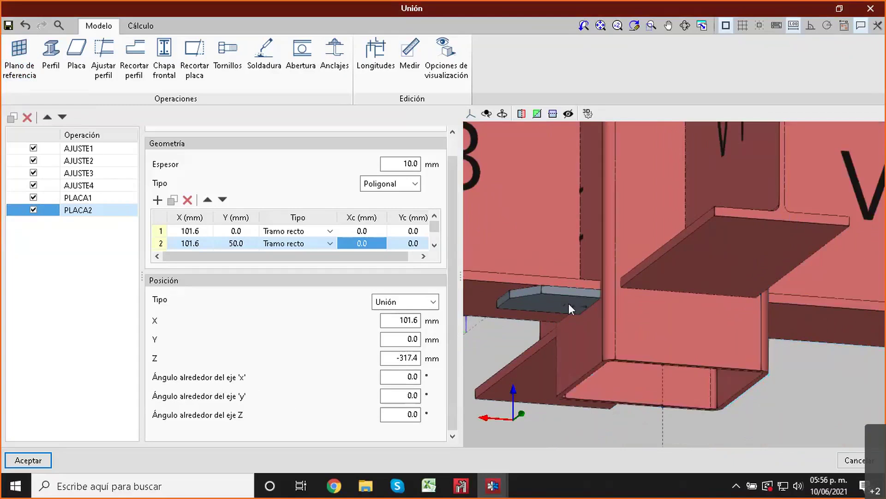
Step: Turn on the axes display for plates in the visualization options
click(433, 73)
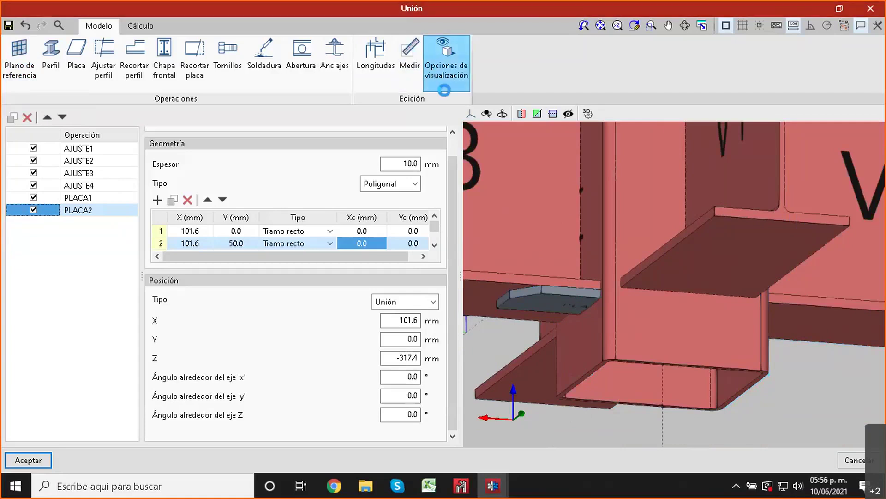
click(431, 58)
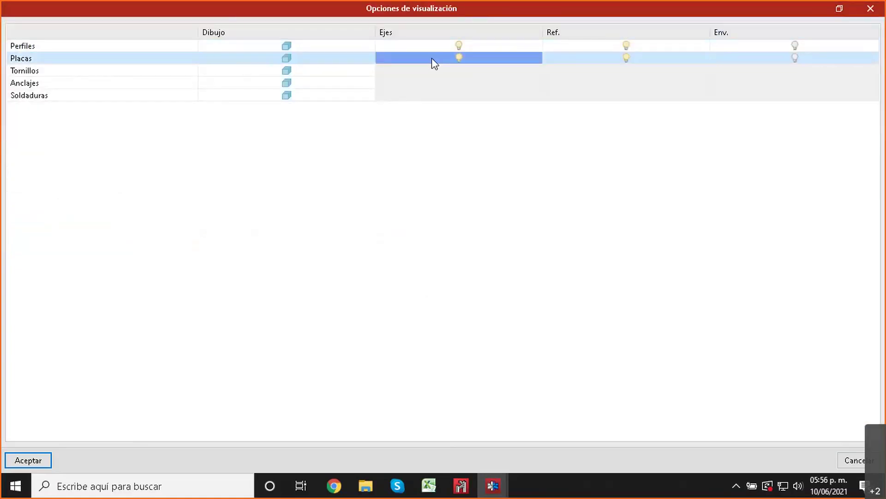
click(27, 460)
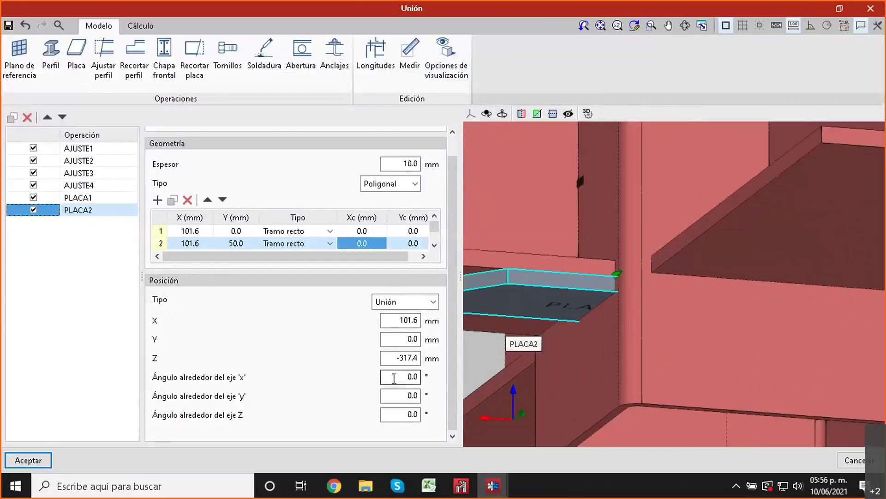
Step: Set PLACA2's rotation angle about the Z axis to 90°
click(392, 409)
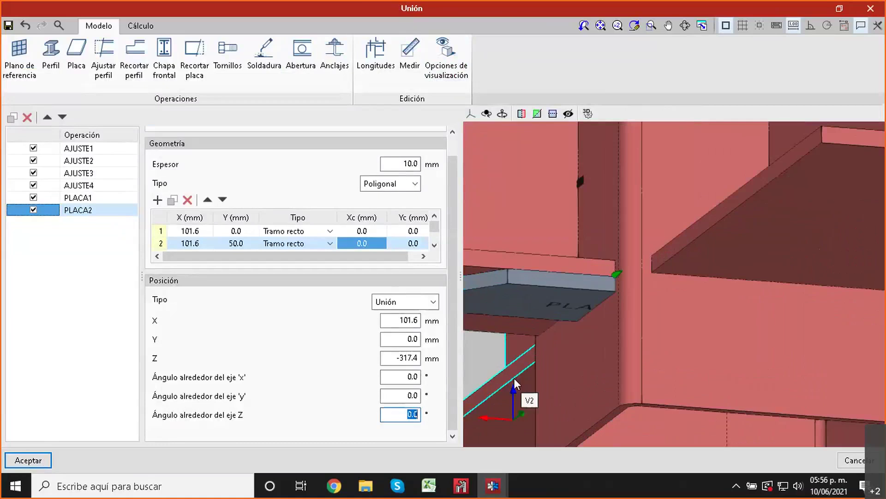
text(90)
key(Return)
scroll(627, 310, down, 2)
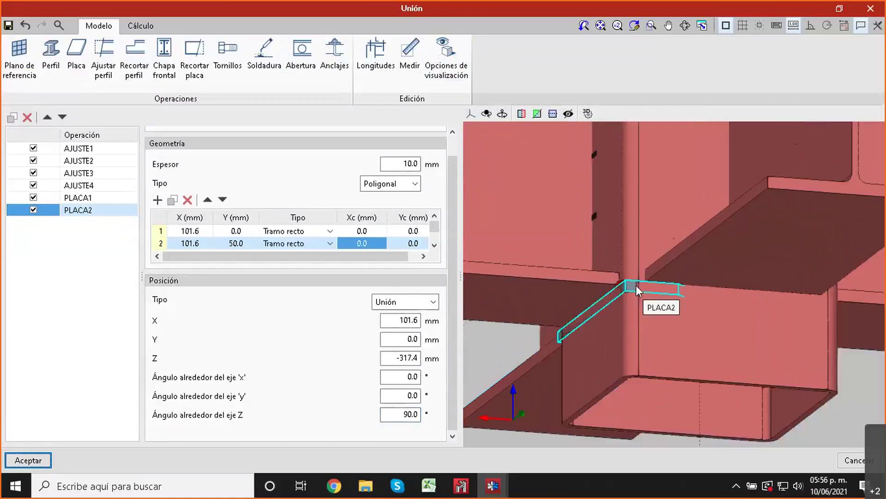
middle_drag(638, 284, 611, 287)
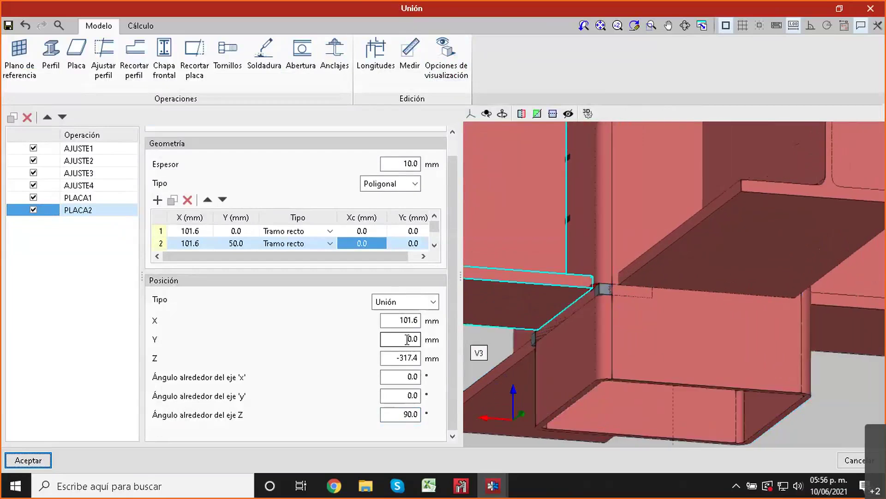
Step: Set PLACA2's X position to -101.6 mm and check its fit under beam V4's lower flange
click(401, 320)
text(-)
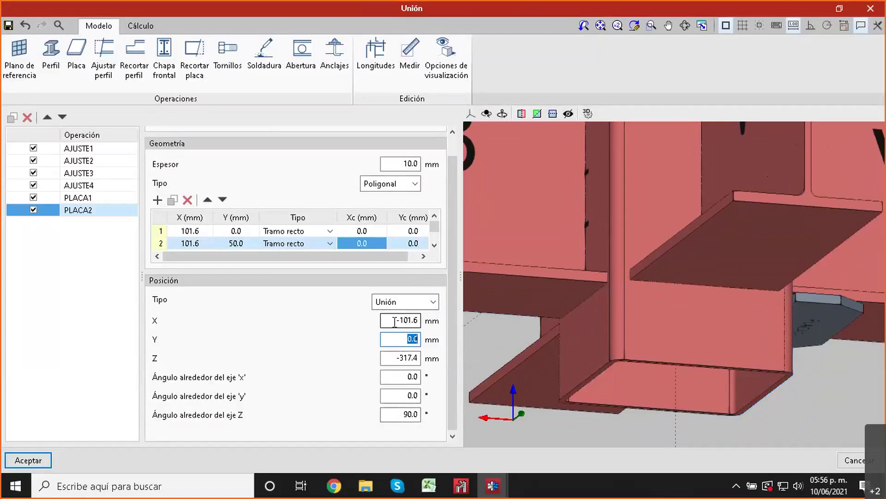
middle_drag(592, 300, 740, 291)
scroll(692, 317, up, 3)
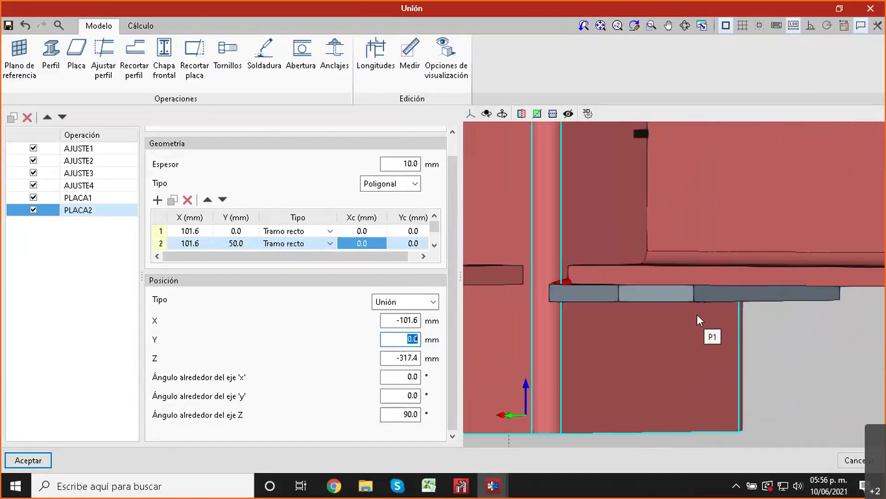
scroll(697, 315, down, 3)
middle_drag(695, 314, 651, 329)
scroll(621, 324, up, 3)
scroll(624, 321, down, 3)
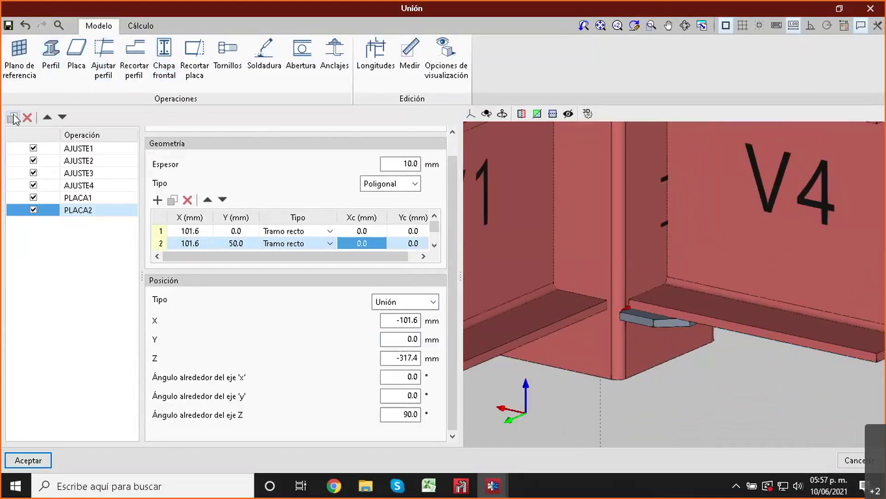
Step: Duplicate PLACA2 and set the copy's rotation angle about the Z axis to 180°
click(14, 117)
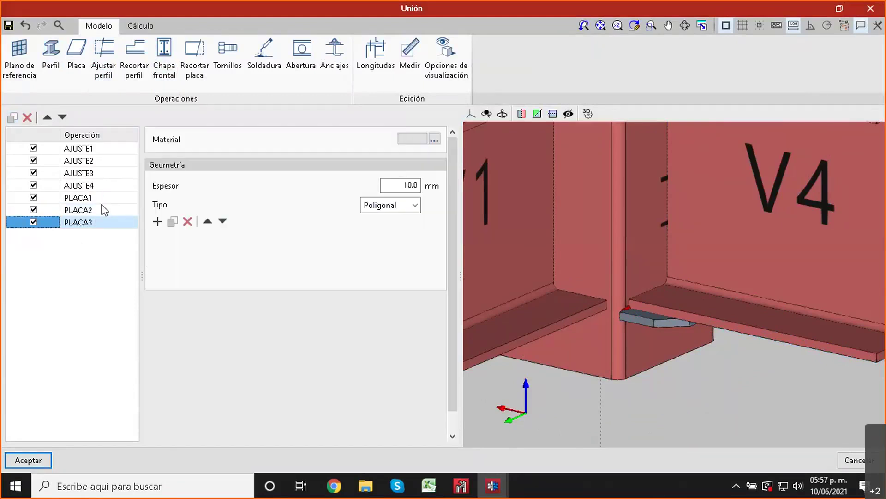
scroll(691, 321, down, 3)
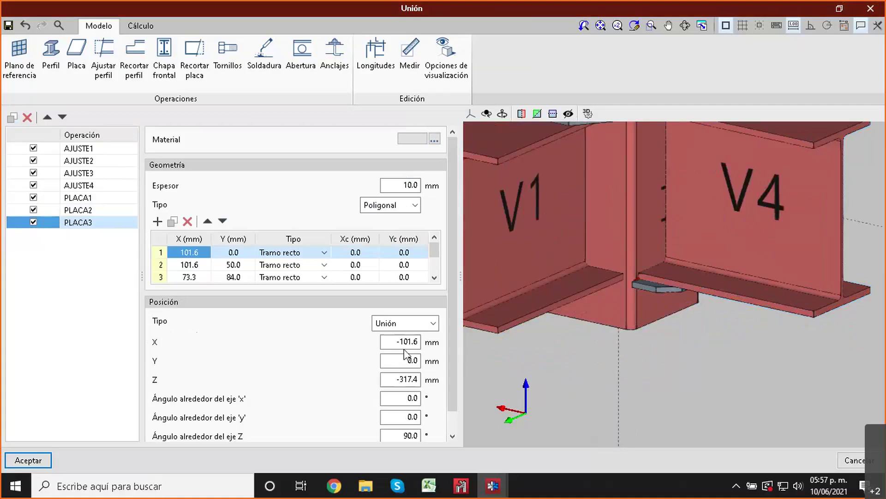
click(406, 436)
text(180)
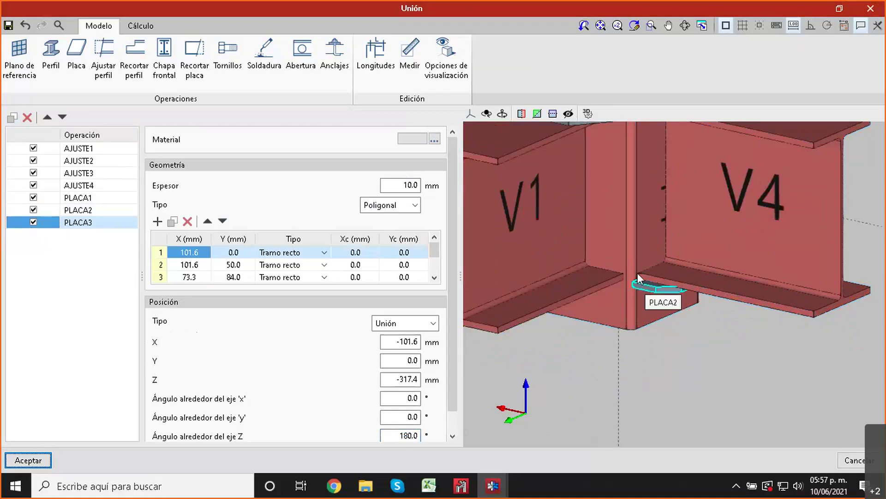
scroll(638, 273, down, 2)
scroll(650, 297, up, 2)
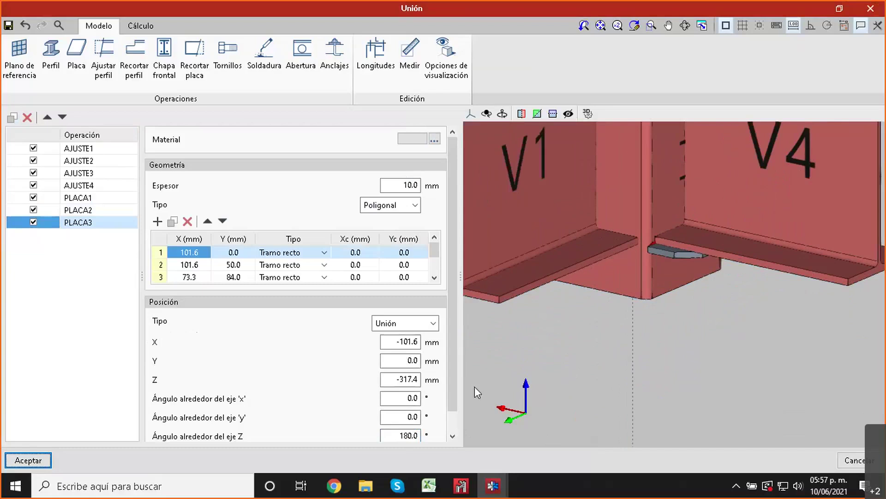
Step: Set PLACA3's rotation angle about the Z axis to 270° and its X position to 101.6 mm
key(ctrl+a)
text(270)
key(Tab)
click(403, 342)
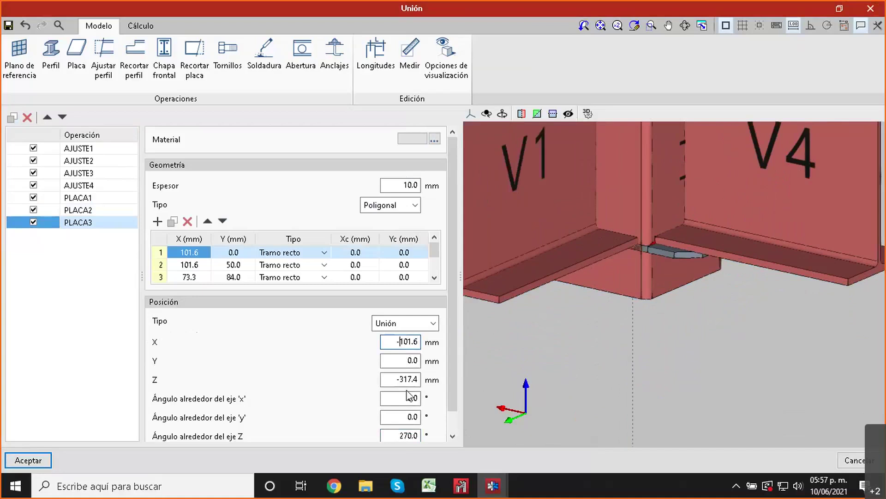
key(Home)
key(Delete)
key(Tab)
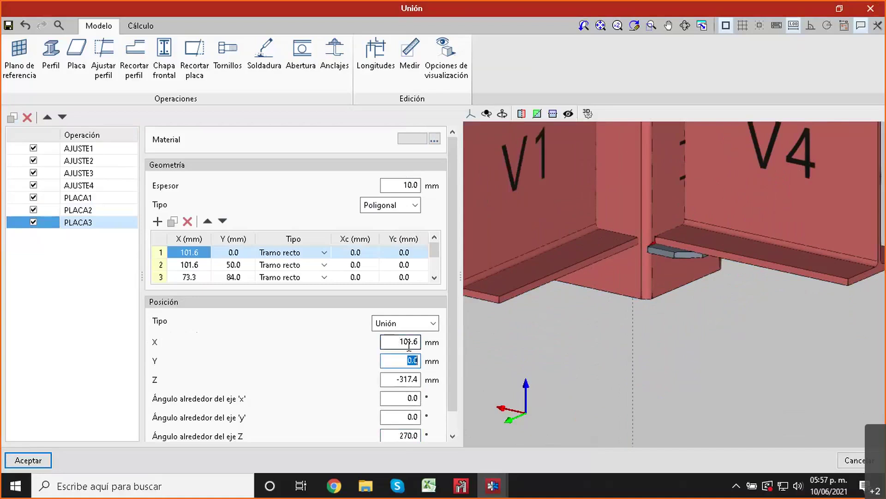
middle_drag(511, 311, 716, 253)
scroll(644, 264, up, 3)
middle_drag(643, 264, 693, 289)
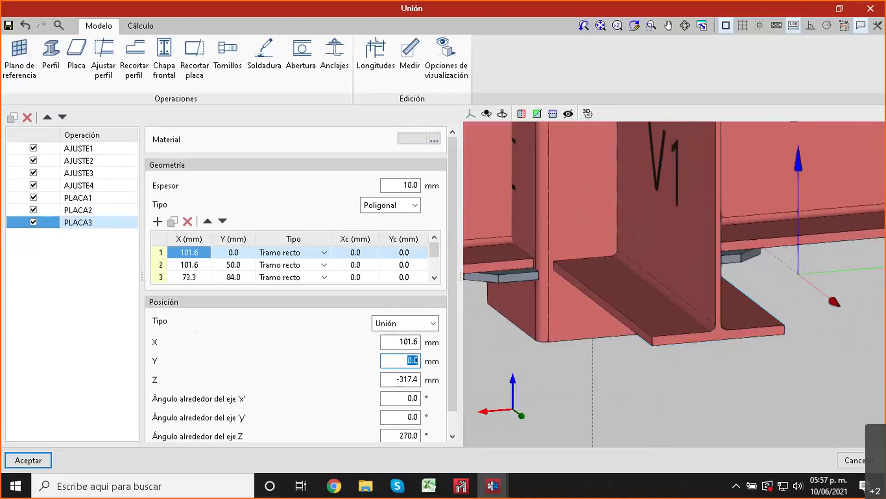
Step: Duplicate PLACA3 and set the copy's rotation angle about the Z axis to 90°
click(13, 122)
click(13, 121)
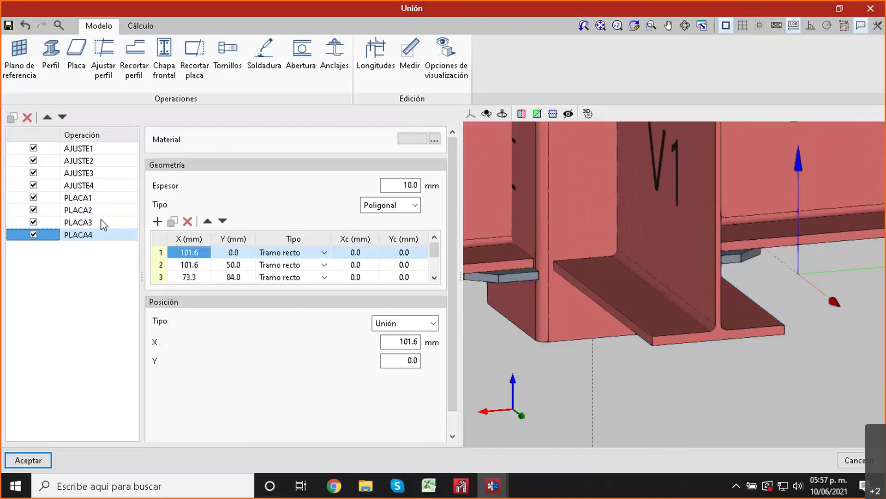
scroll(362, 390, down, 1)
click(399, 415)
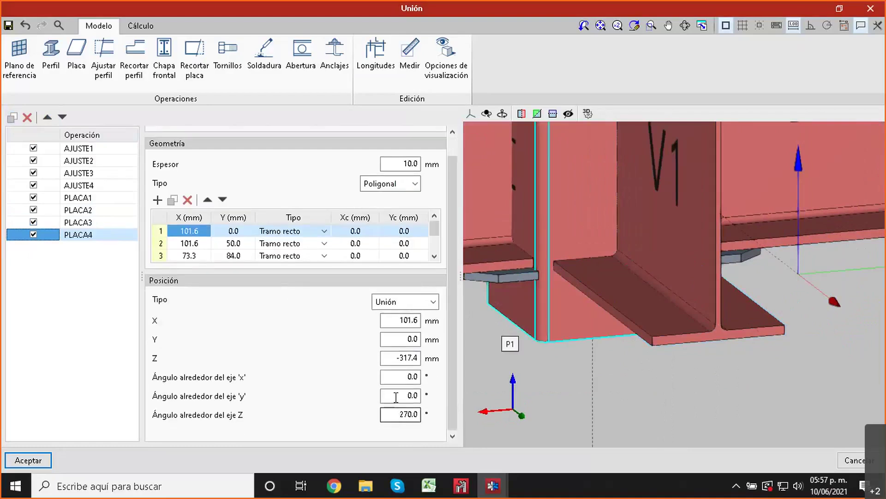
click(395, 308)
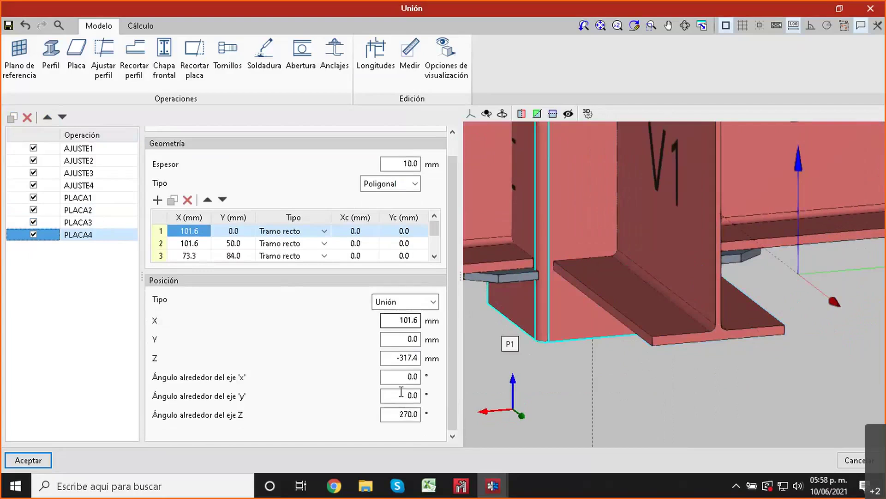
click(410, 414)
text(90)
key(Tab)
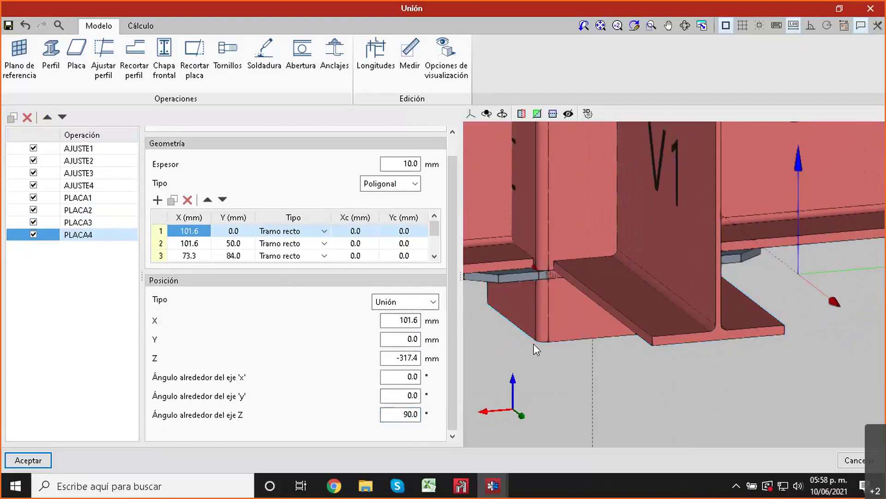
Step: Set PLACA4's rotation angle about the Z axis to 270°
scroll(554, 290, up, 3)
middle_drag(570, 356, 563, 289)
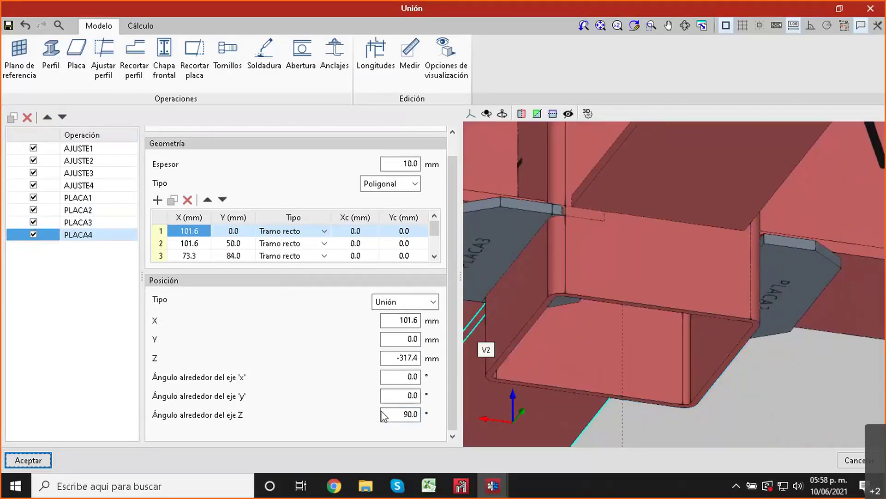
double_click(414, 414)
text(270)
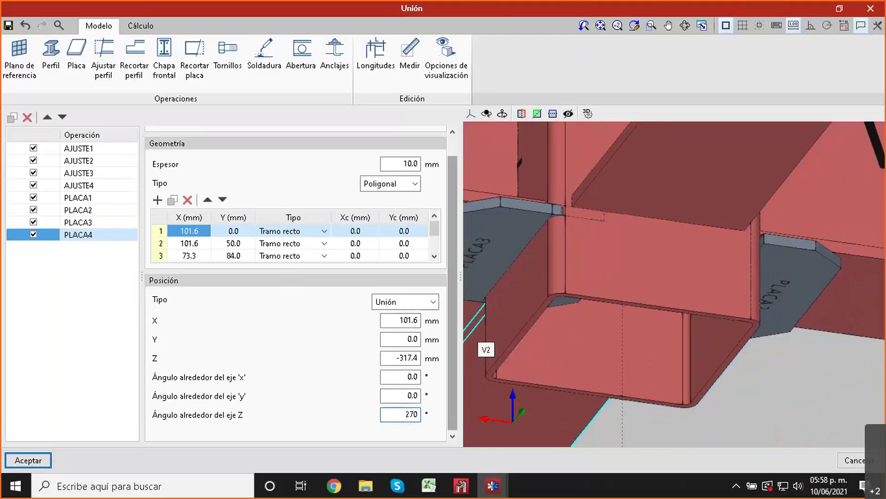
click(580, 354)
middle_drag(601, 344, 608, 377)
scroll(586, 315, down, 3)
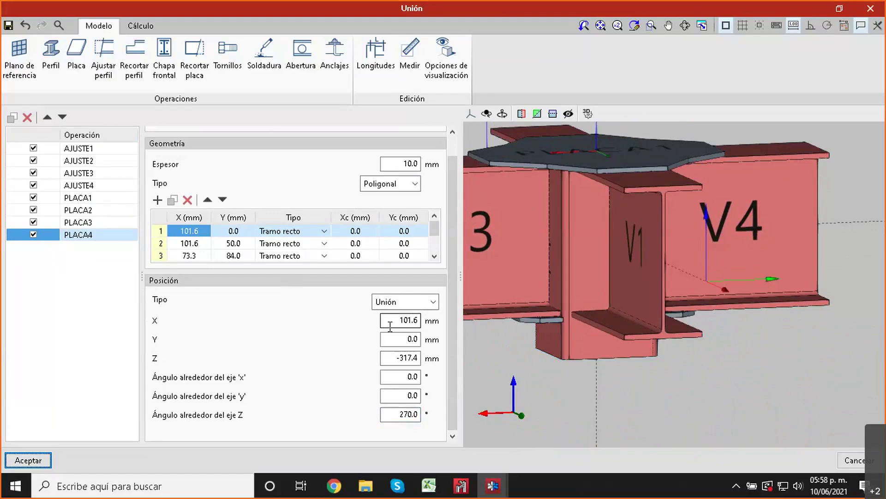
Step: Set PLACA4's X position to 0 and its Y position to 101.6 mm, and check its placement from below
double_click(407, 319)
key(ctrl+c)
key(BackSpace)
text(0)
double_click(416, 341)
key(ctrl+v)
scroll(575, 325, up, 3)
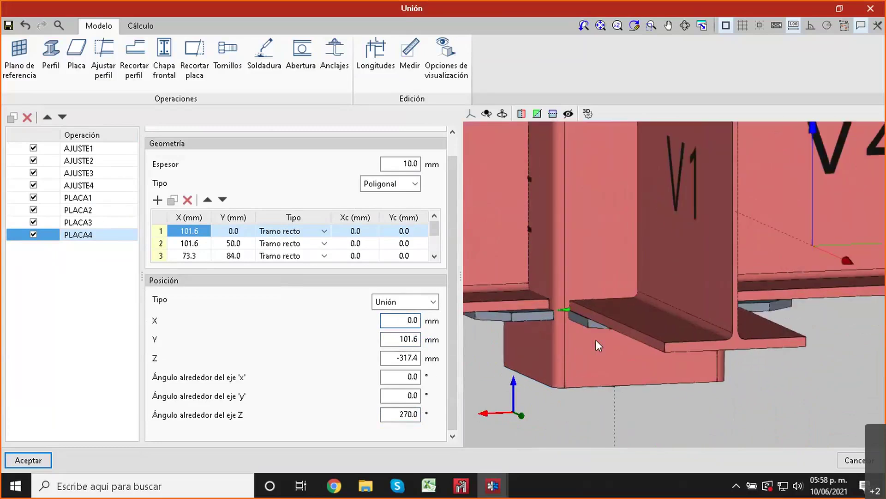
shift+middle_drag(591, 350, 580, 321)
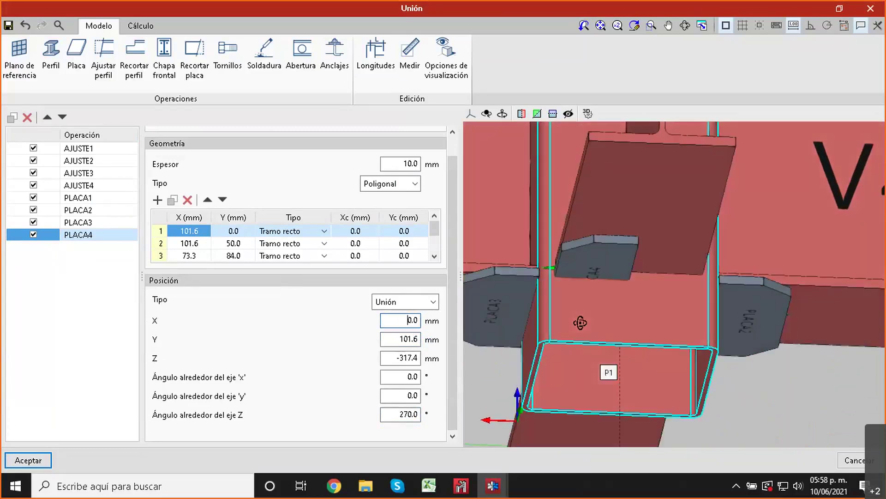
Step: Try a rotation angle of 90° about the Z axis for PLACA4
click(412, 412)
double_click(411, 413)
text(90)
key(Tab)
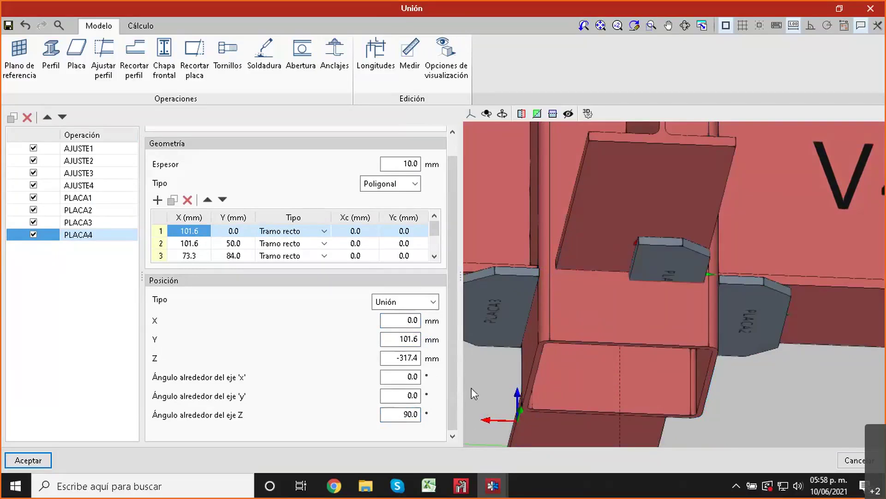
Step: Set PLACA4's rotation angle about the Z axis to 180° and its Y position to -101.6 mm
click(391, 409)
double_click(391, 409)
text(180)
key(Tab)
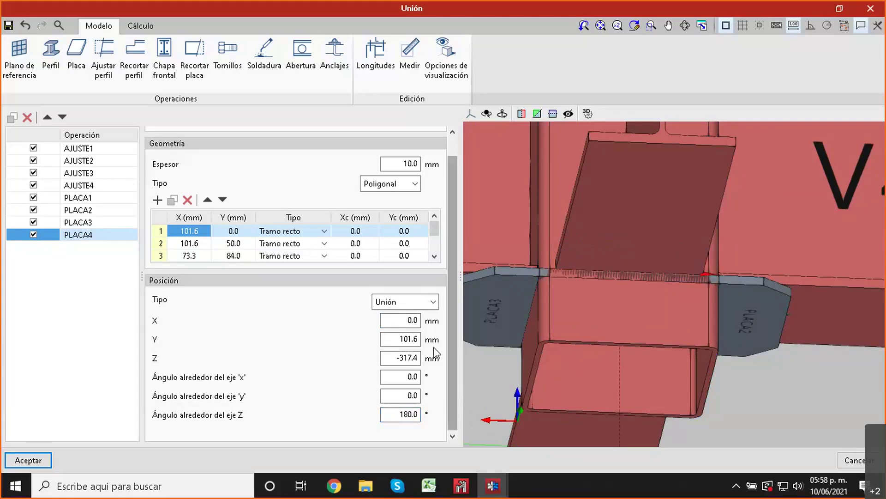
click(399, 340)
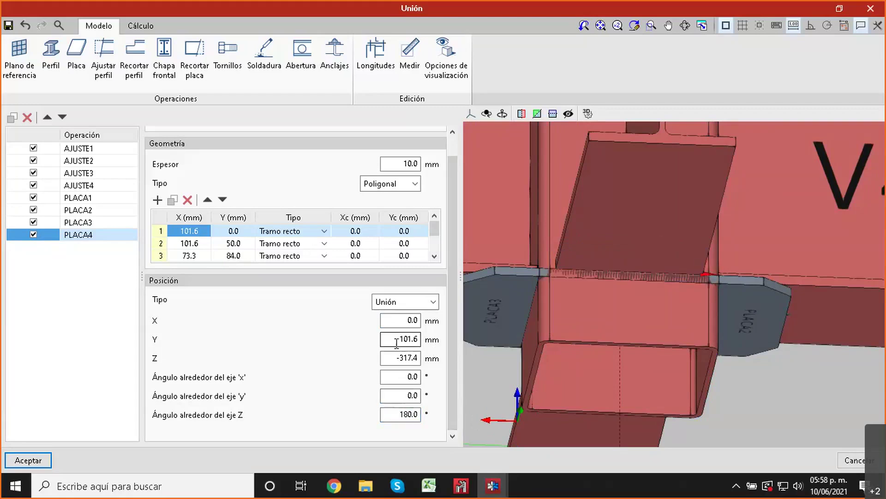
text(-)
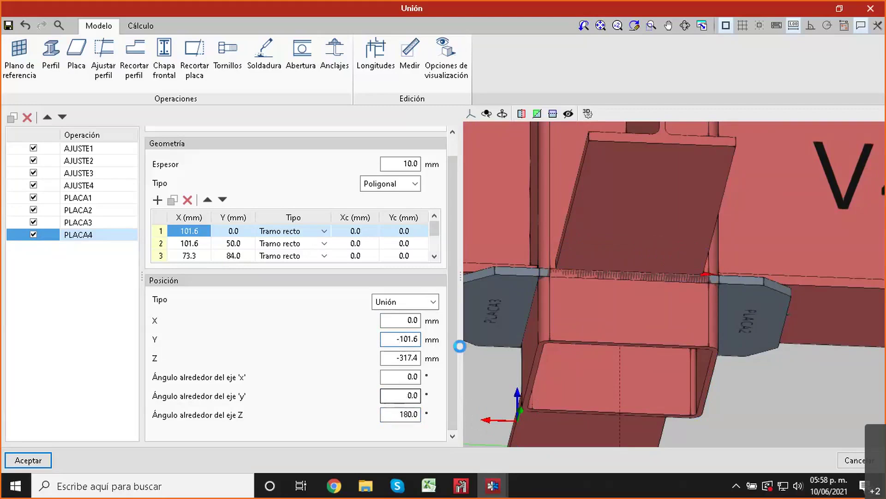
key(Tab)
shift+middle_drag(566, 330, 664, 327)
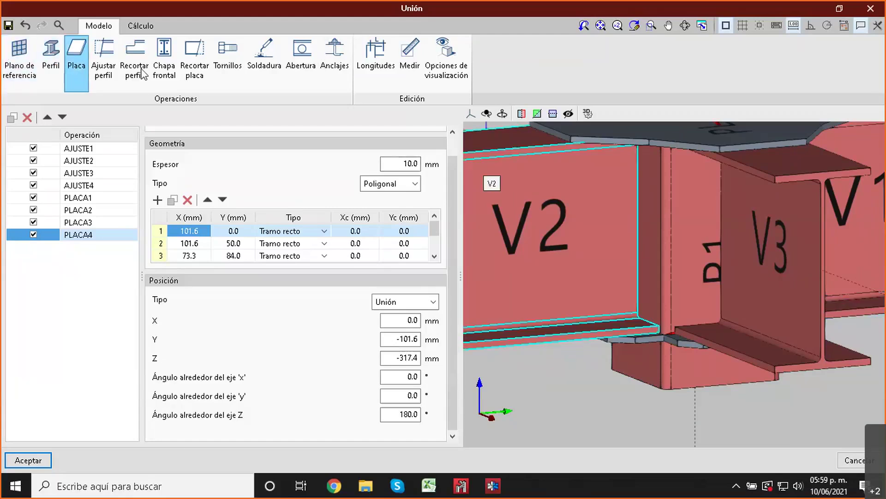
Step: Duplicate PLACA4 and set the copy's rotation angle about the Z axis to 0° and its Y position to 101.6 mm
shift+middle_drag(570, 246, 511, 231)
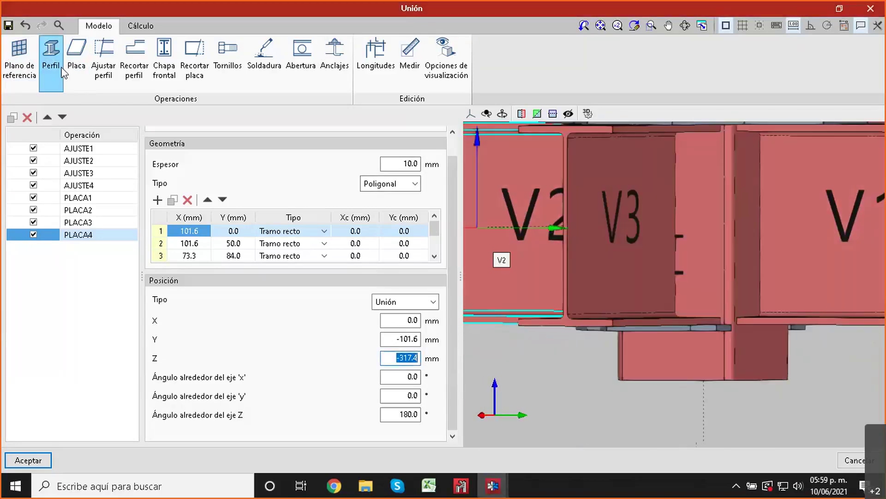
click(10, 118)
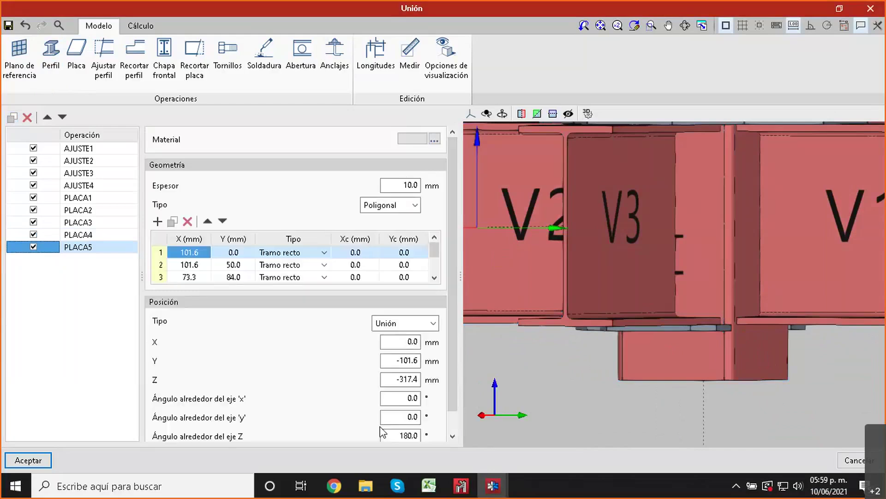
click(400, 432)
drag(402, 420, 455, 425)
text(0)
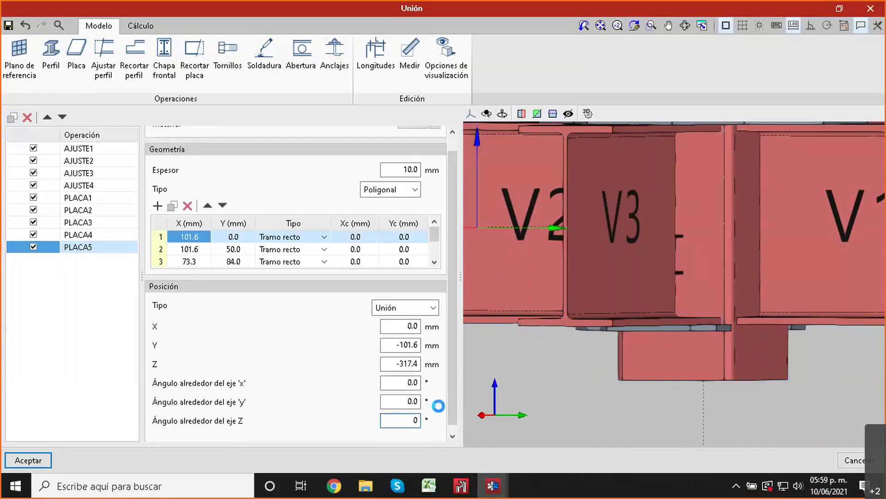
click(396, 346)
key(Delete)
key(Tab)
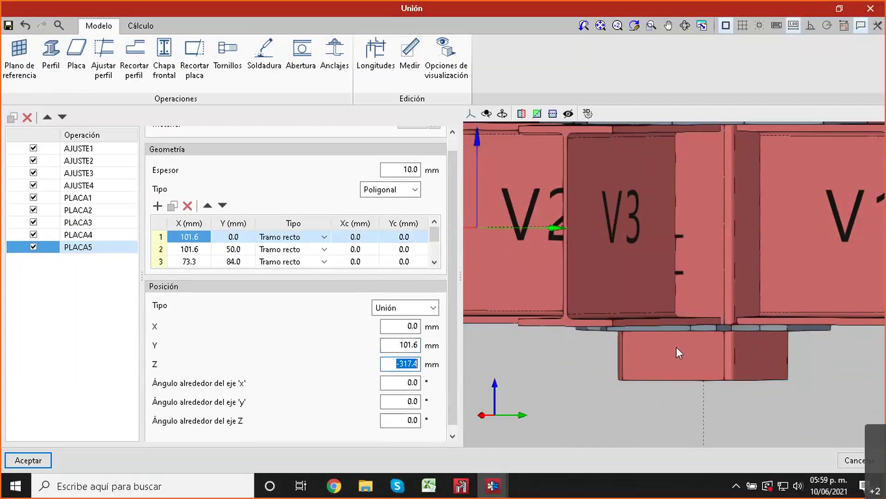
middle_drag(678, 328, 751, 306)
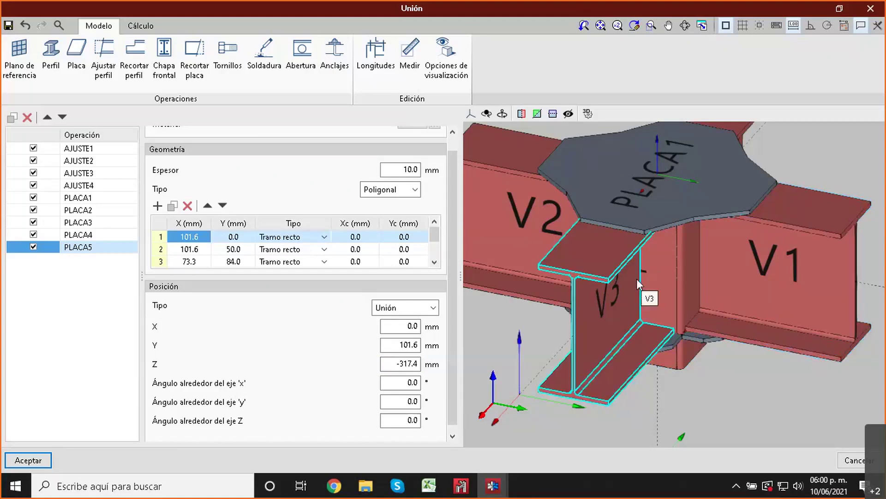
shift+middle_drag(660, 299, 618, 287)
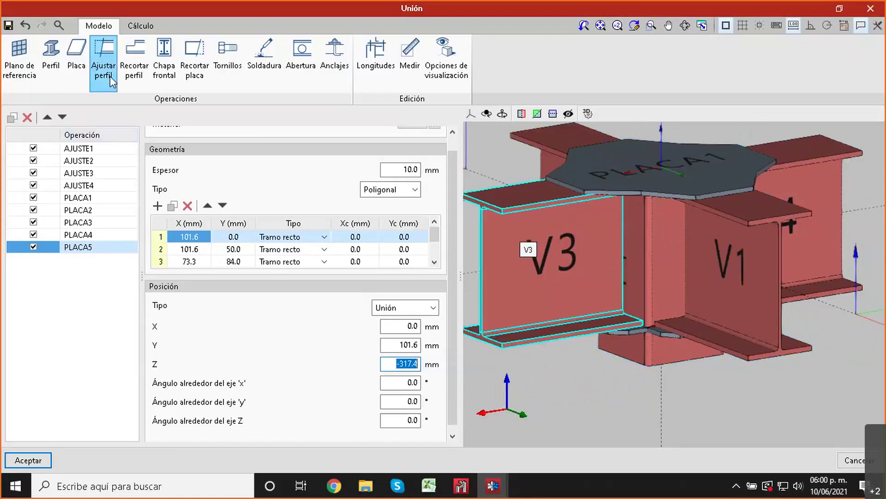
Step: Add a profile cut (Recortar perfil) to beam V1 with the cut type "Con radio de acuerdo"
click(137, 76)
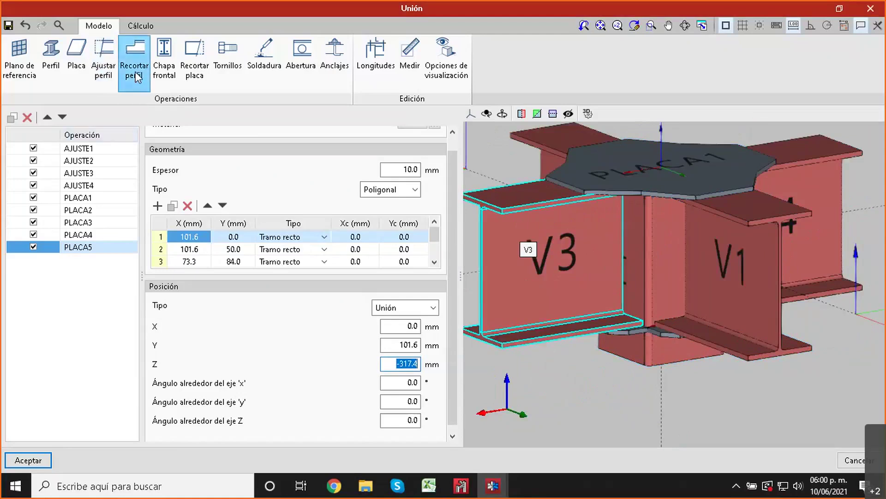
click(525, 244)
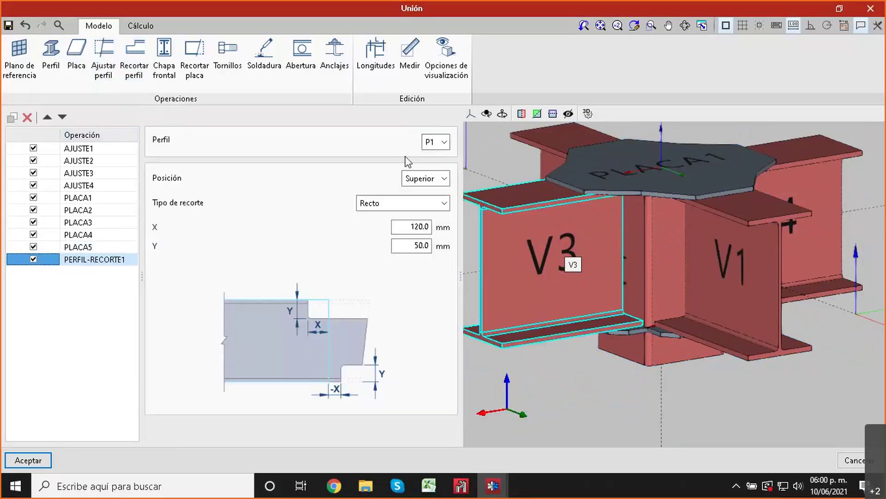
click(438, 144)
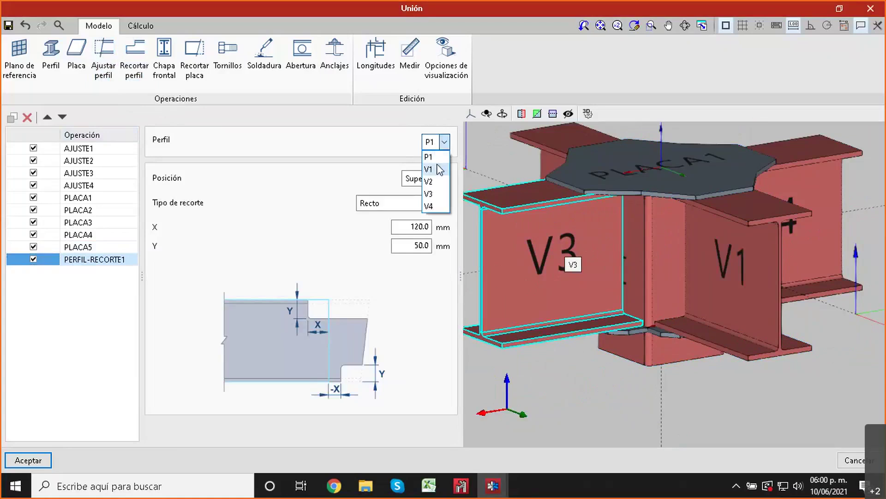
click(439, 169)
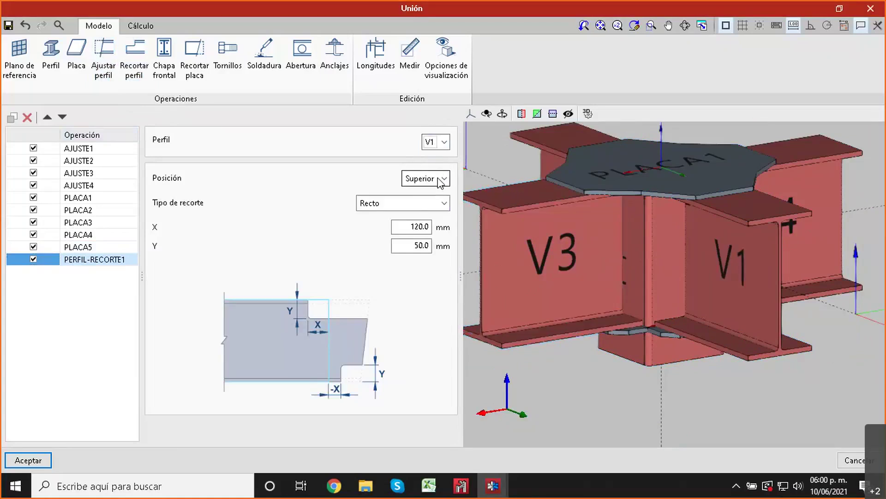
click(438, 206)
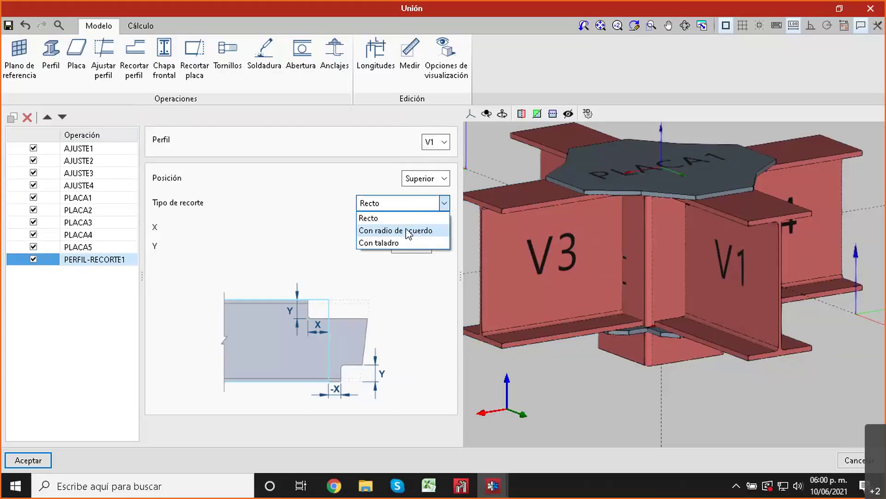
click(408, 234)
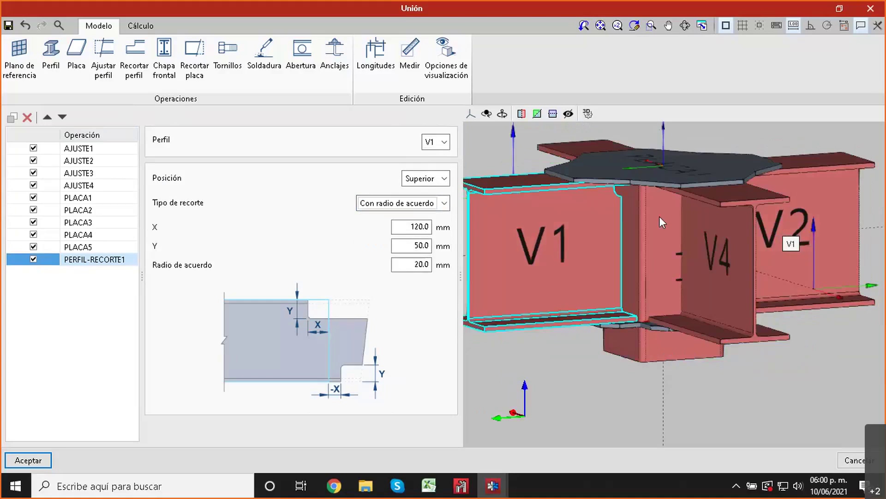
Step: Set the V1 cut's X dimension to 150 mm and its fillet radius to 10 mm, and inspect the notch
click(396, 225)
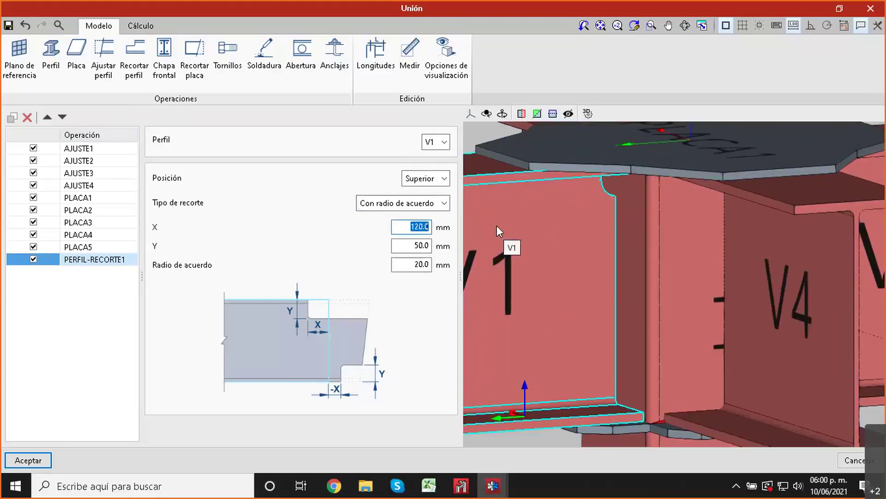
text(150)
key(Tab)
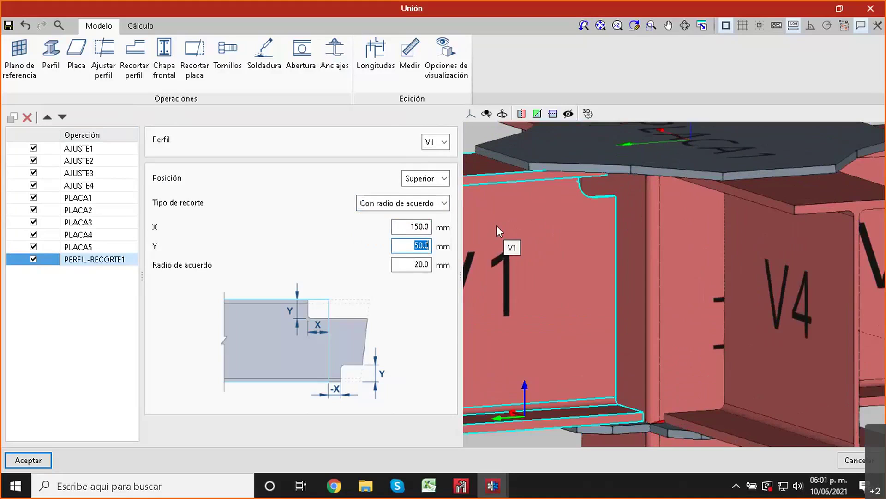
key(Tab)
text(10)
key(Tab)
scroll(617, 252, down, 3)
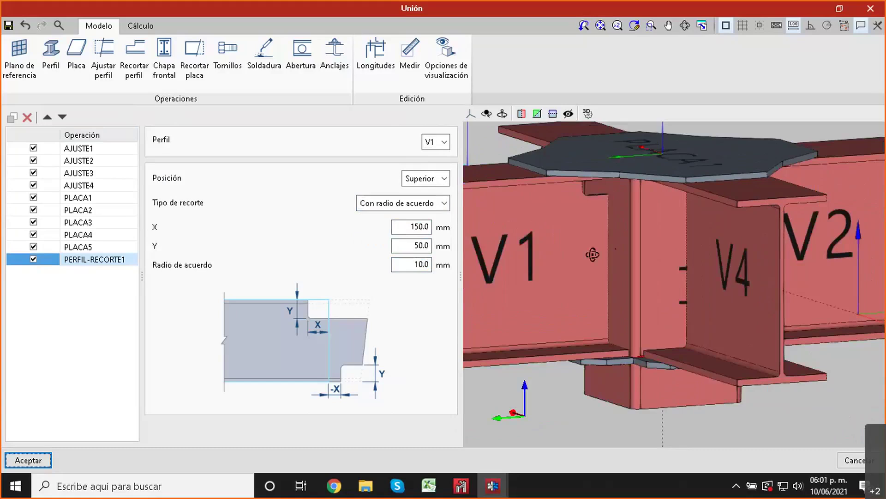
scroll(589, 221, up, 3)
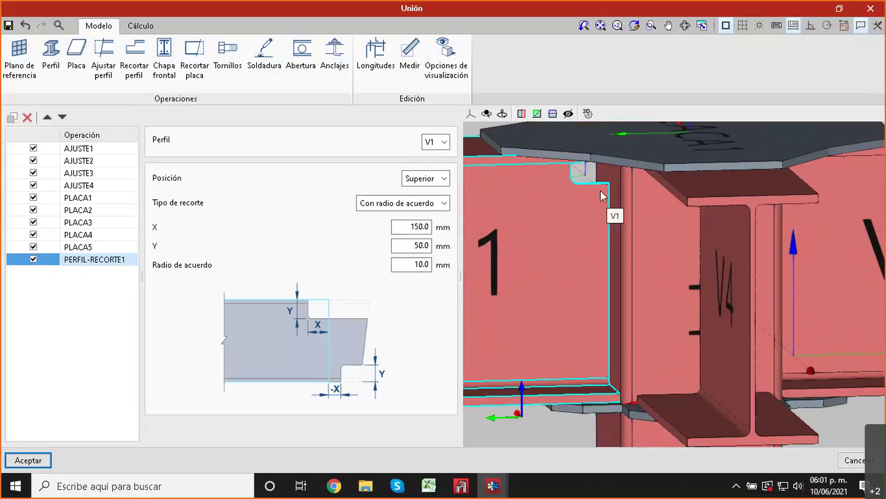
scroll(609, 187, up, 2)
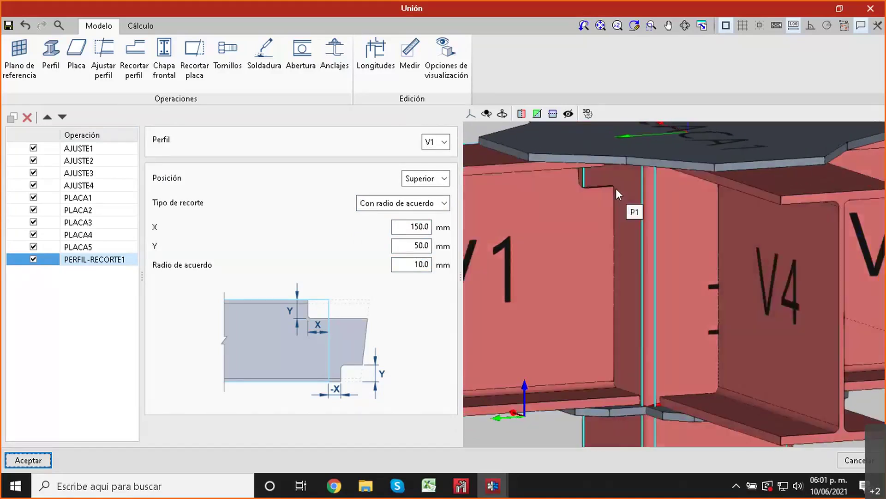
scroll(616, 187, up, 1)
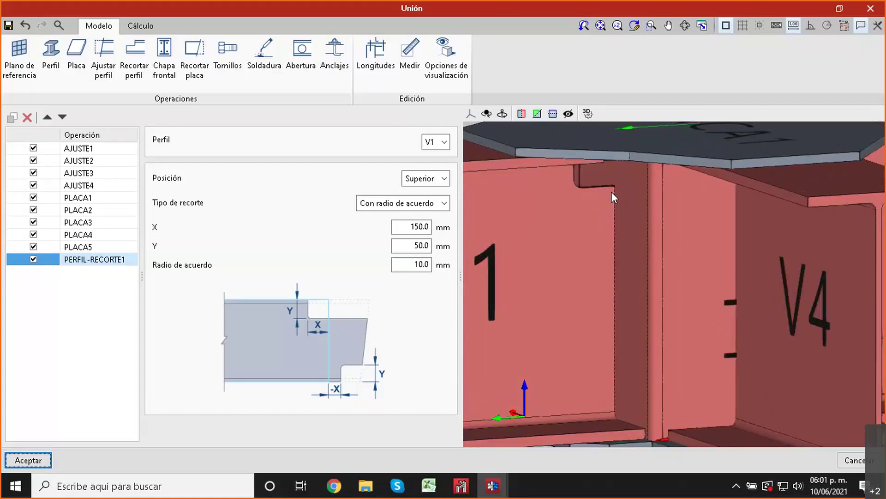
Step: Set the offset (Desplazamiento) of AJUSTE1, which trims beam V1 to column P1, to 10 mm
scroll(614, 203, down, 1)
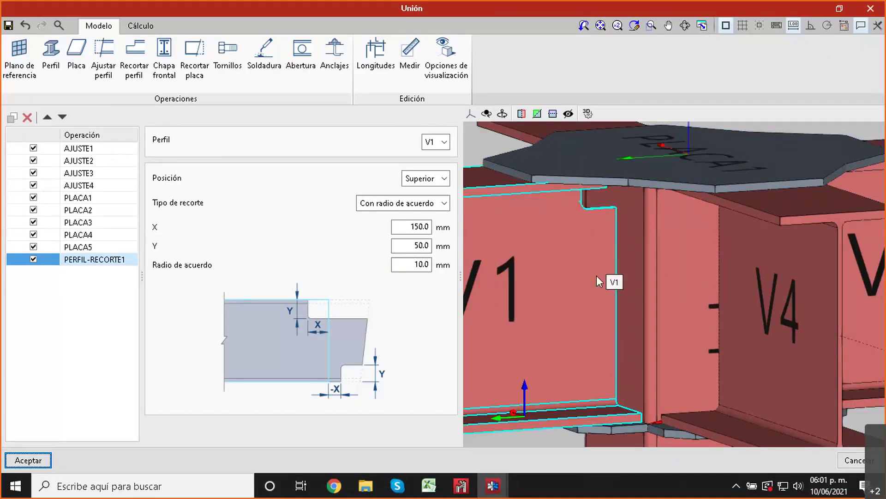
click(107, 148)
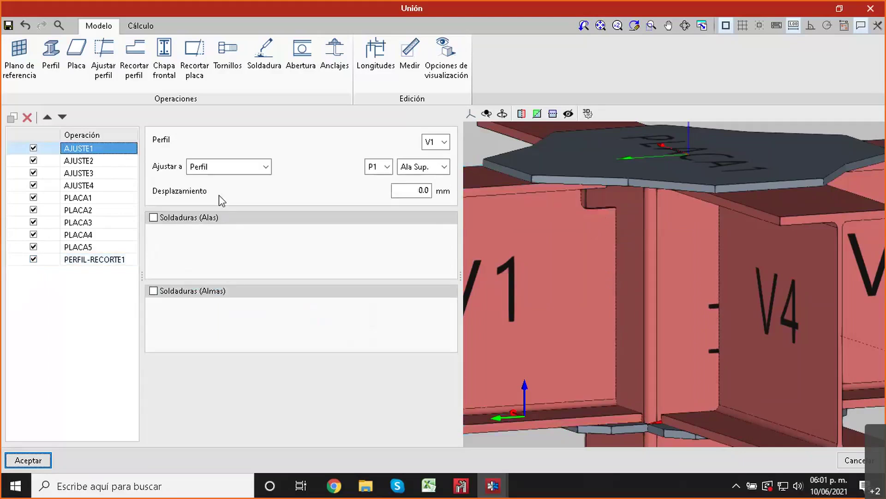
click(417, 191)
double_click(417, 190)
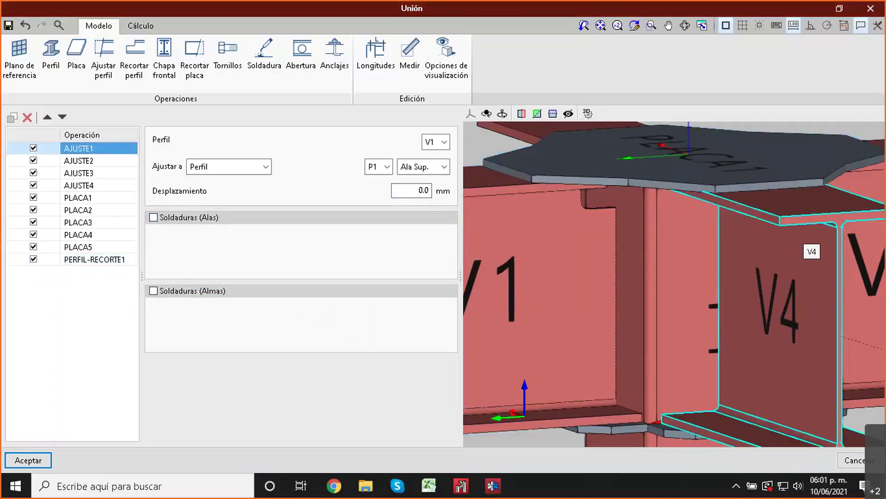
double_click(418, 190)
text(10)
mouse_move(586, 249)
middle_down()
mouse_move(548, 232)
mouse_move(586, 249)
mouse_move(590, 264)
middle_up()
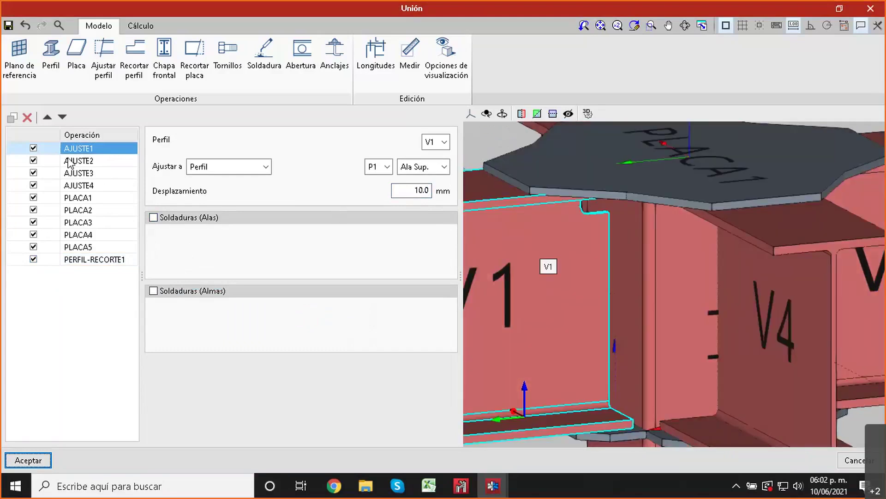
Step: Set the offset of the beam V2 and V3 adjustments (AJUSTE2 and AJUSTE3) to 10 mm each
key(Down)
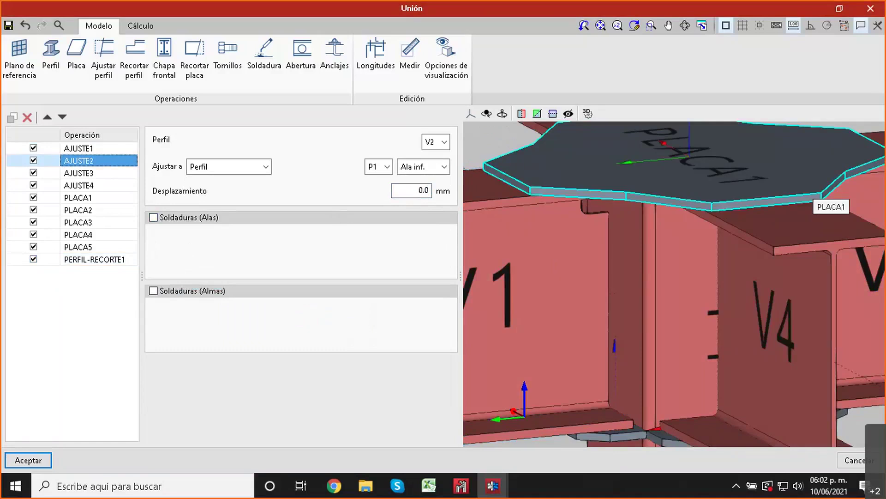
double_click(423, 191)
text(10)
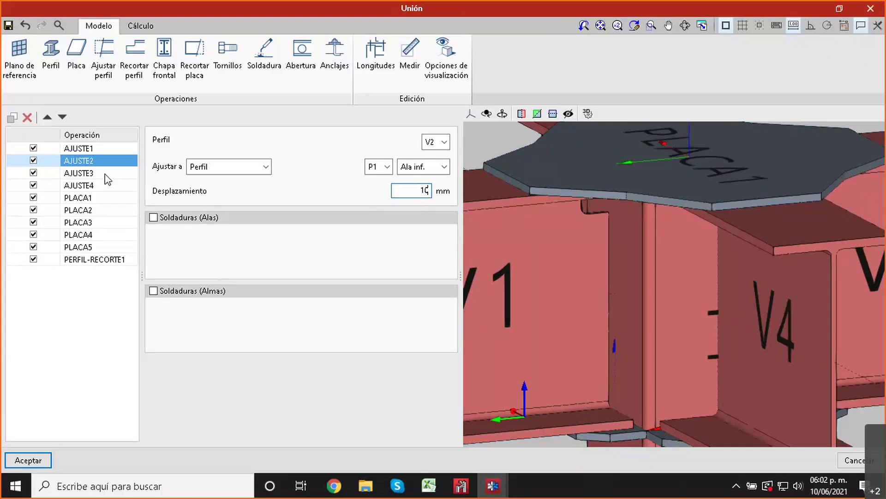
click(106, 175)
click(425, 190)
text(10)
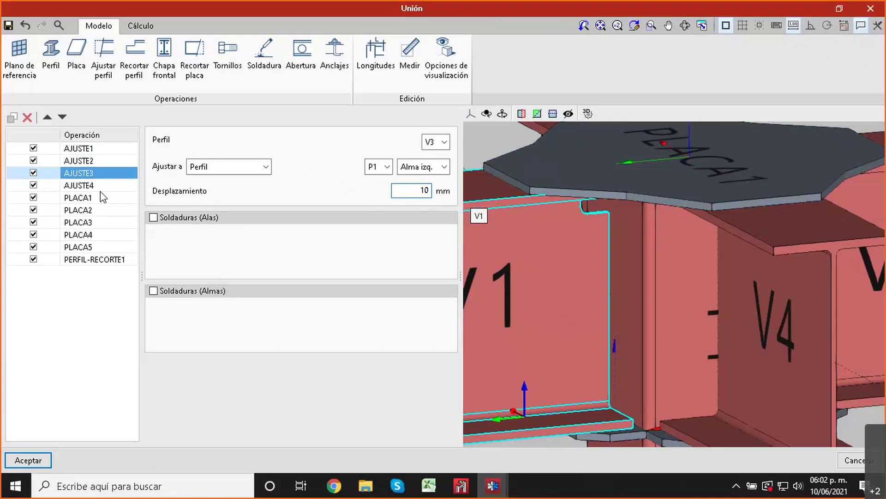
Step: Set the offset of AJUSTE4, the adjustment of beam V4 to column P1, to 10 mm
click(85, 190)
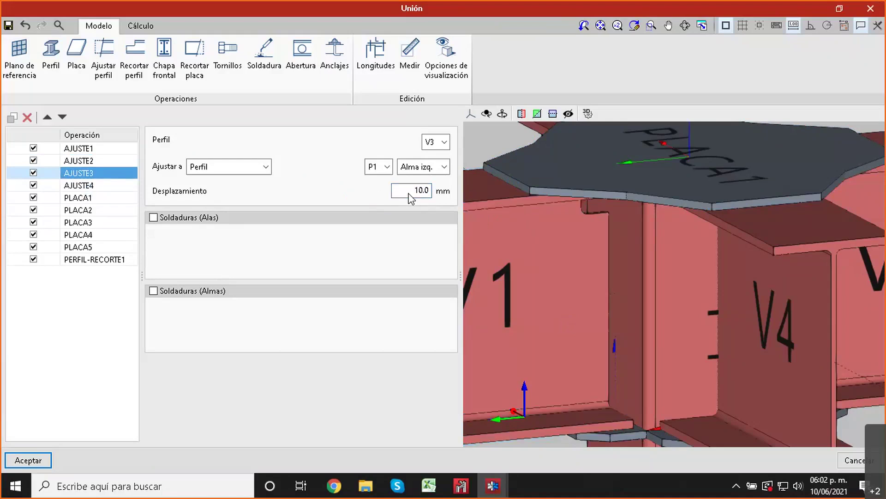
text(10)
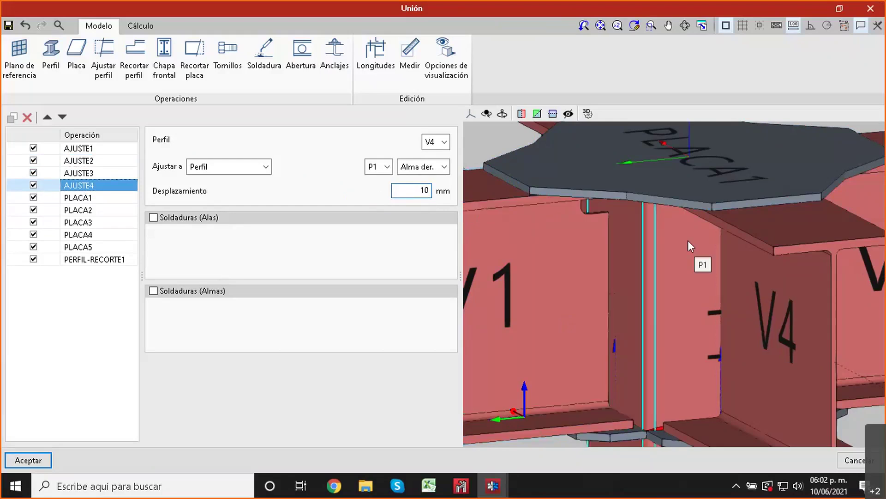
key(Return)
middle_drag(669, 267, 712, 259)
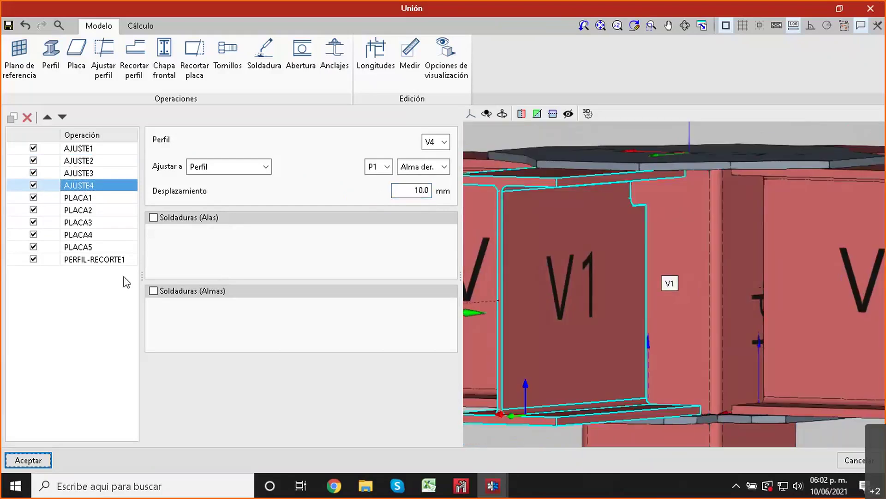
Step: Duplicate the V1 profile cut (PERFIL-RECORTE1) and assign the copy to beam V2
click(103, 260)
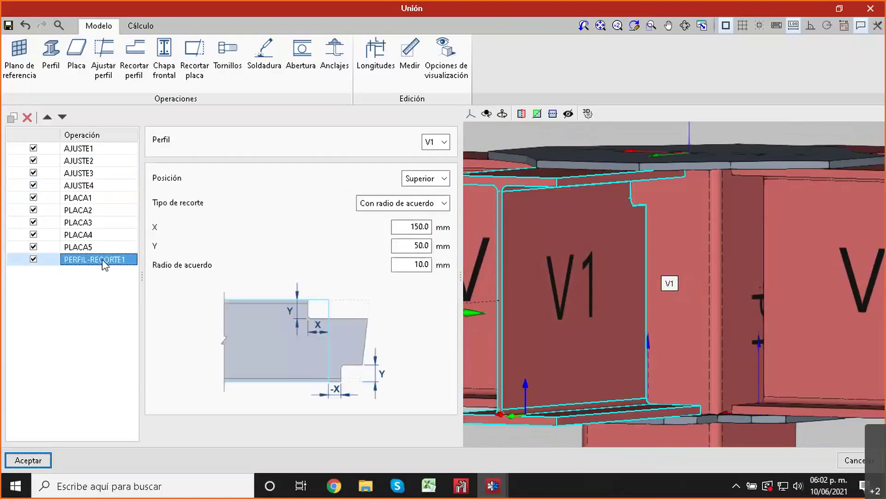
click(10, 120)
click(433, 143)
click(419, 181)
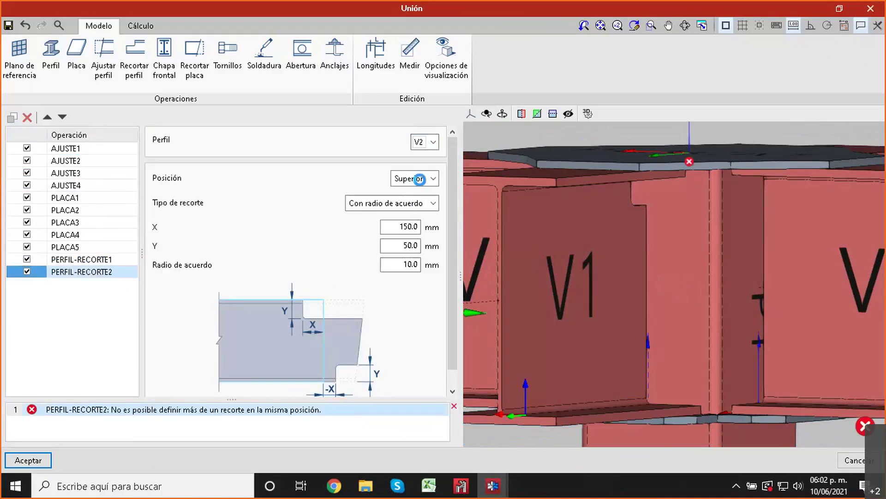
scroll(616, 236, down, 1)
middle_drag(568, 255, 441, 256)
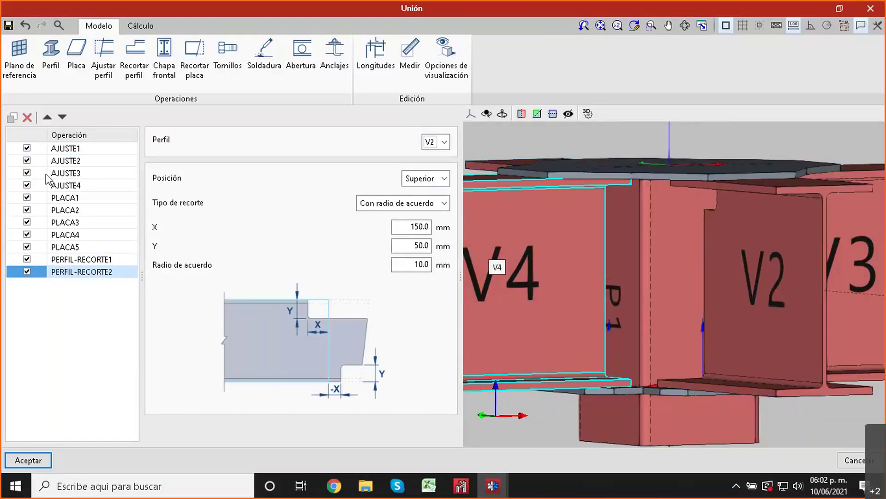
Step: Duplicate the profile cut two more times, assigning one copy to beam V3 and the other to beam V4
click(13, 117)
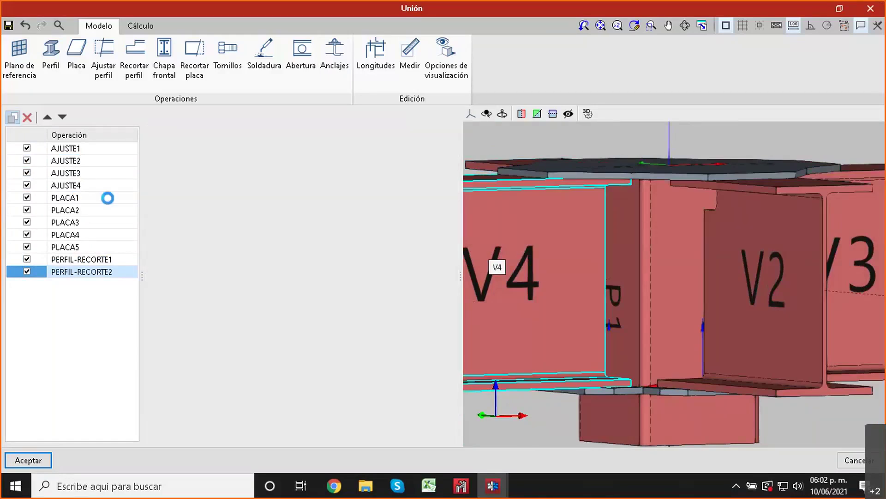
click(431, 147)
click(426, 189)
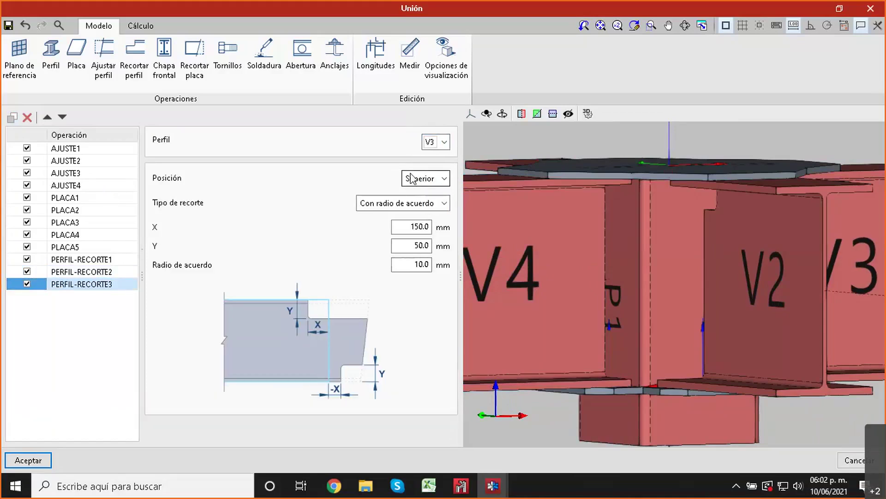
click(15, 116)
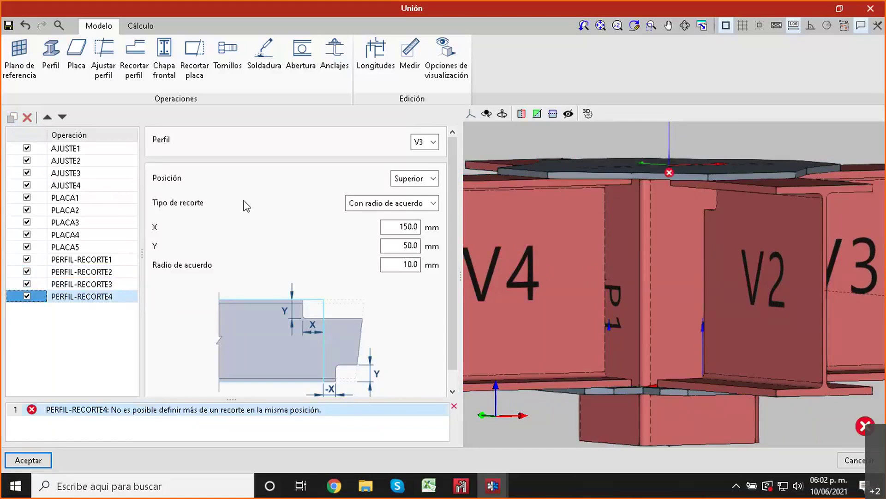
click(422, 143)
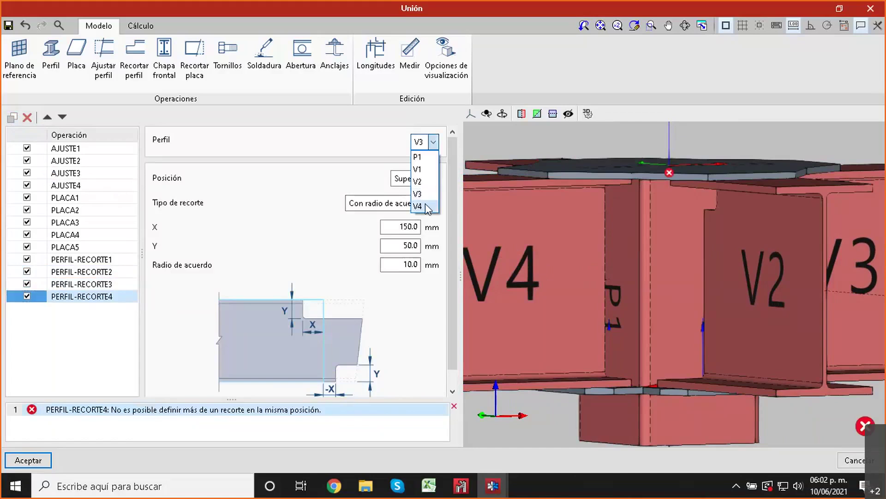
click(428, 207)
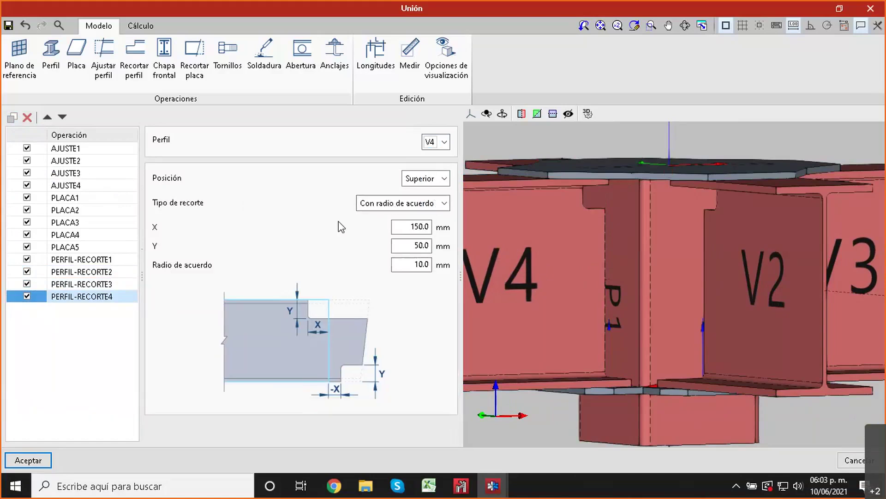
Step: Examine the upper cuts at the ends of beams V1 to V4 from all sides of the connection
scroll(583, 295, down, 1)
shift+middle_drag(610, 302, 657, 303)
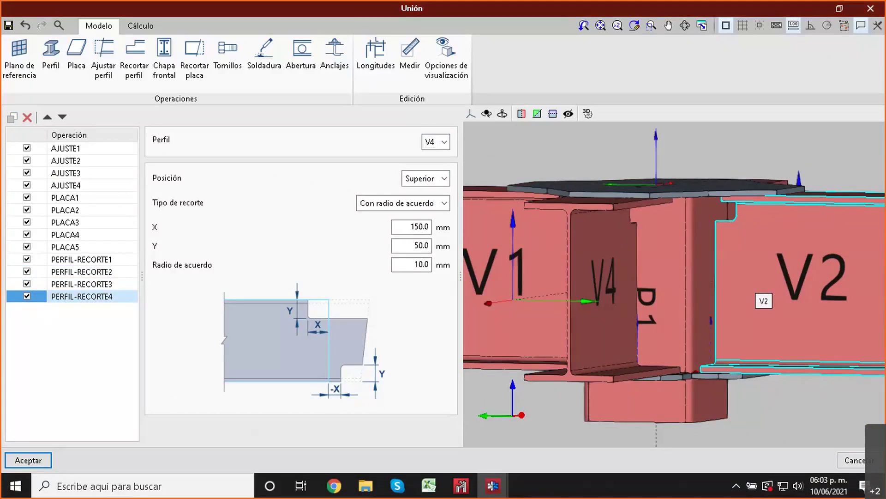
scroll(608, 351, down, 4)
mouse_move(630, 299)
shift+middle_down()
mouse_move(570, 309)
mouse_move(633, 300)
shift+middle_up()
scroll(632, 301, up, 3)
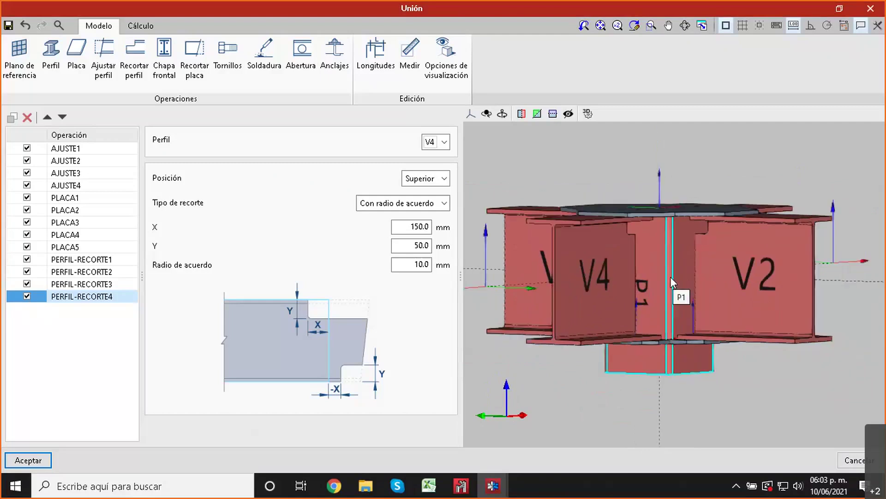
middle_drag(670, 276, 466, 330)
scroll(763, 312, up, 2)
middle_drag(763, 312, 693, 302)
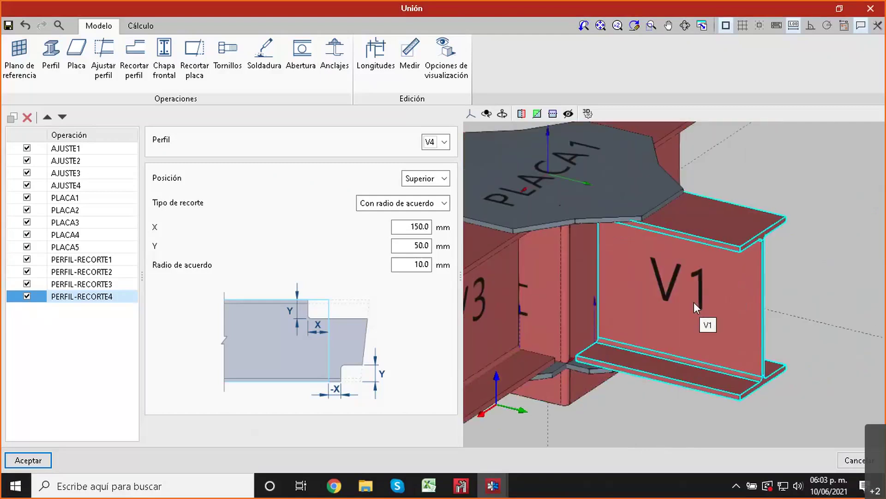
scroll(696, 291, up, 1)
scroll(683, 270, up, 1)
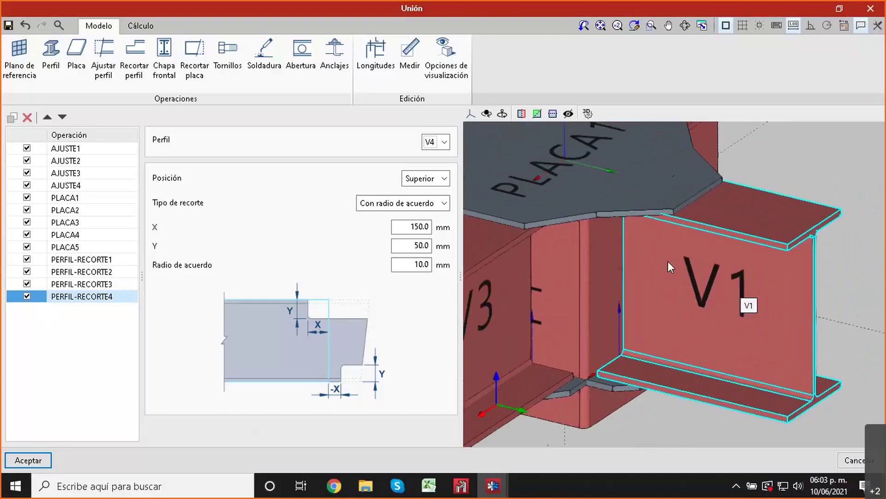
scroll(597, 272, up, 1)
scroll(597, 272, down, 2)
shift+middle_drag(649, 310, 628, 293)
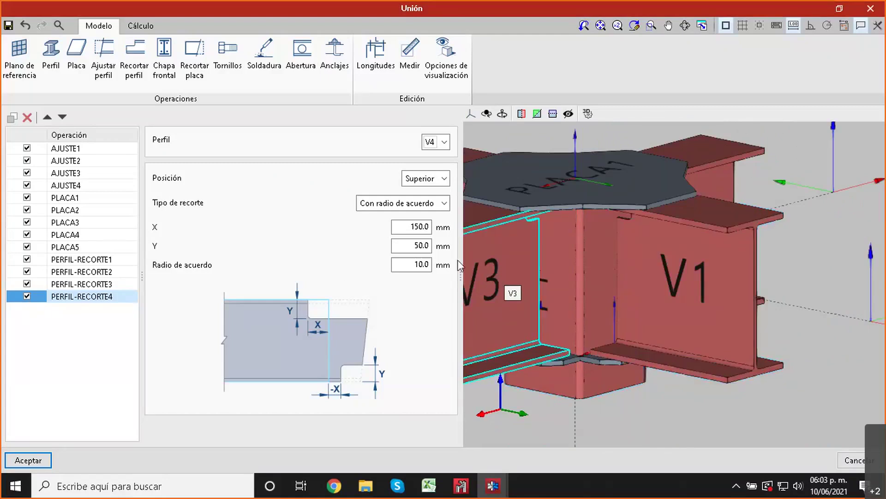
Step: Add a reference plane with the orientation "Perpendicular a perfil", perpendicular to beam V1
click(16, 78)
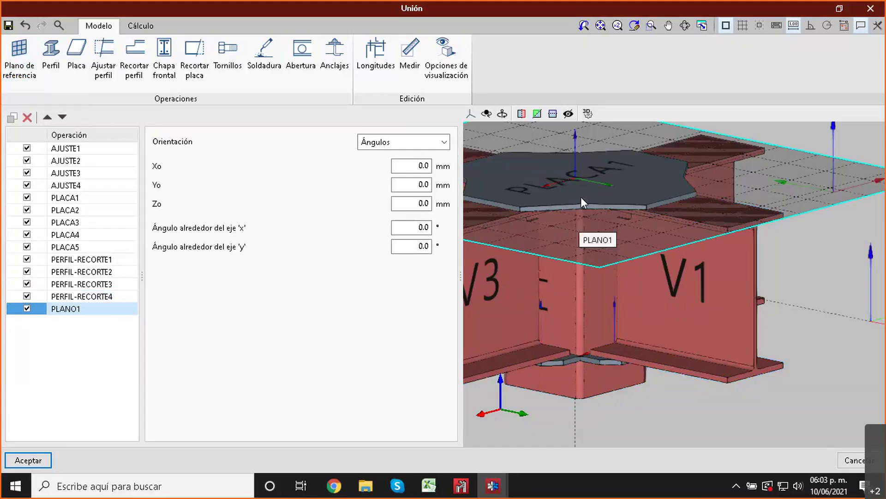
scroll(677, 175, down, 2)
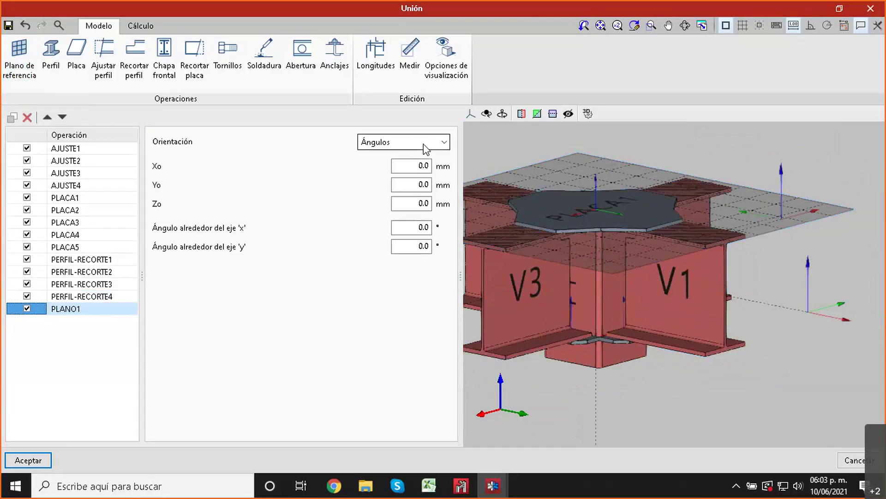
click(367, 142)
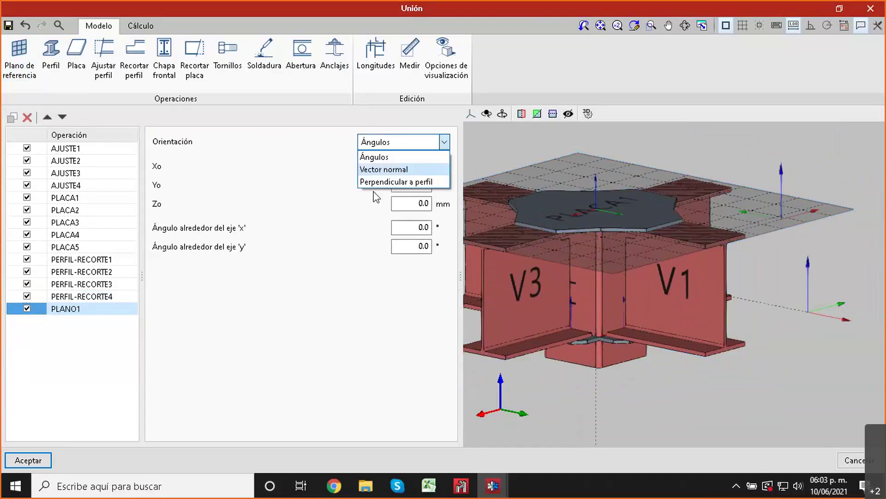
click(374, 183)
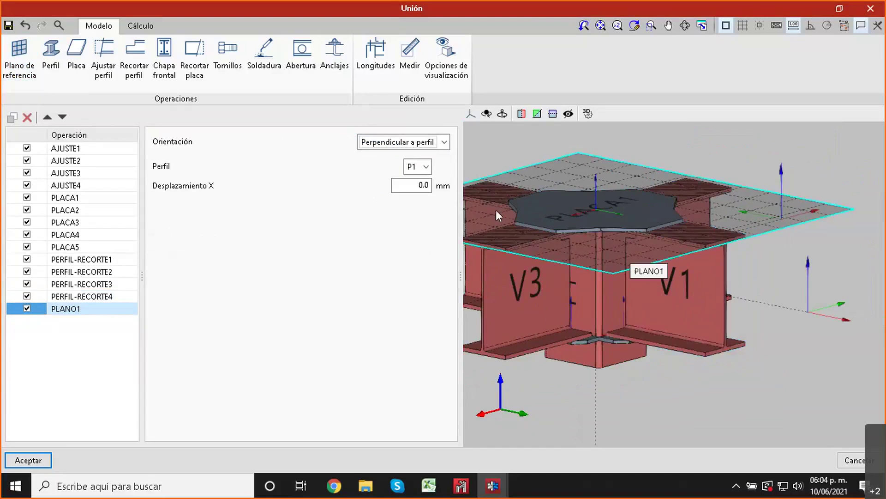
click(427, 167)
click(425, 201)
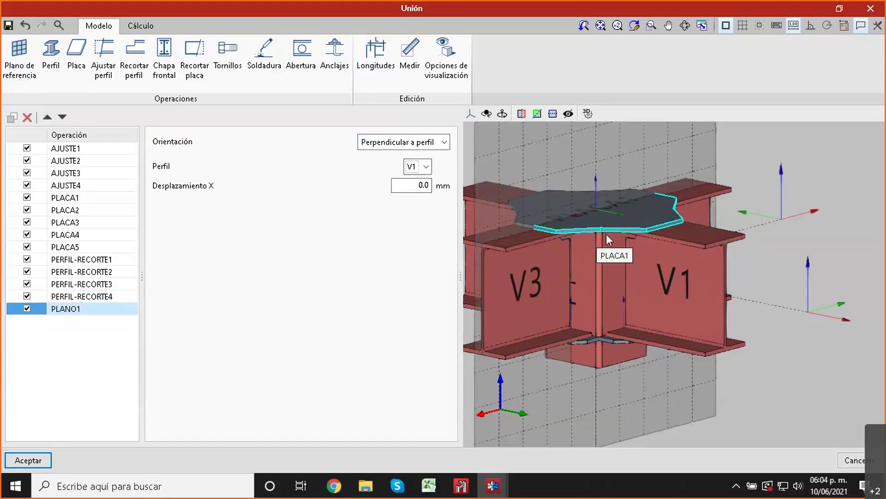
Step: Set PLANO1's X offset to 101.6 mm and check its position against the face of column P1
scroll(590, 236, up, 3)
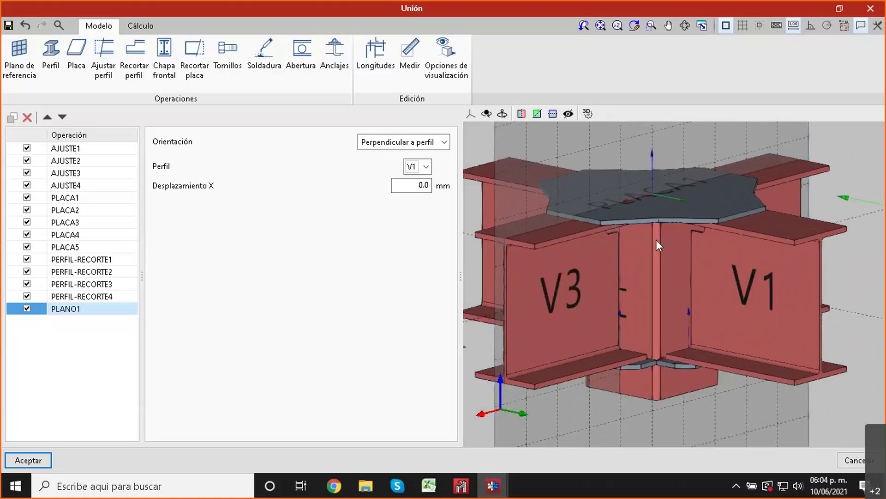
scroll(665, 244, up, 3)
scroll(672, 270, down, 3)
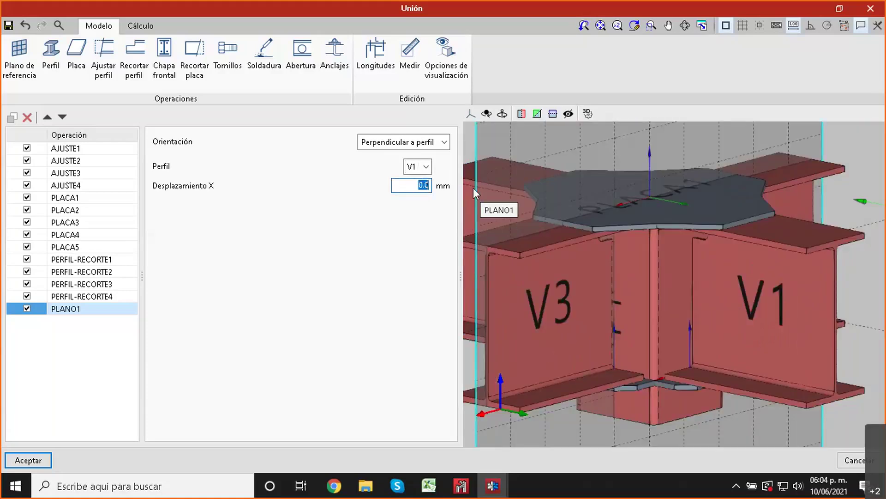
text(101.6)
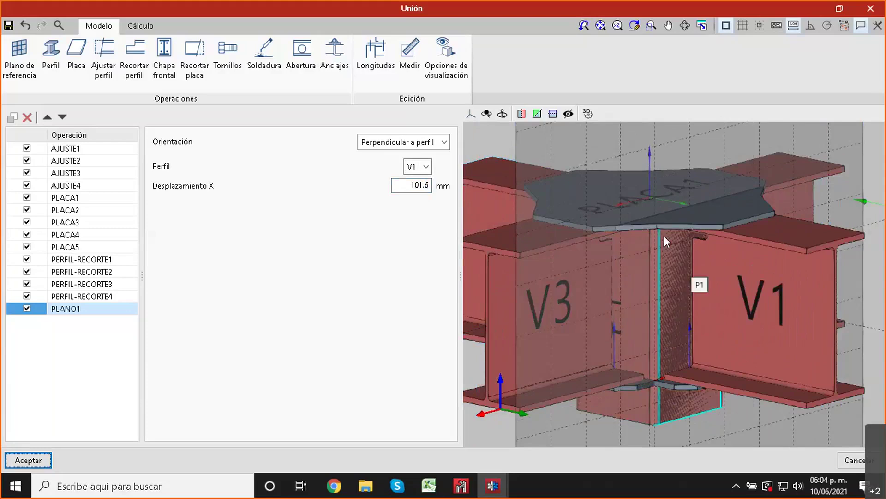
scroll(643, 262, down, 2)
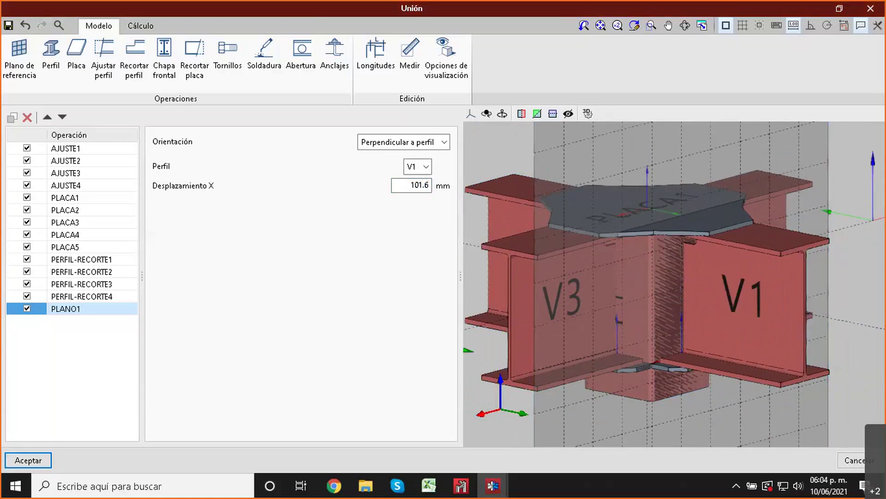
scroll(685, 298, up, 3)
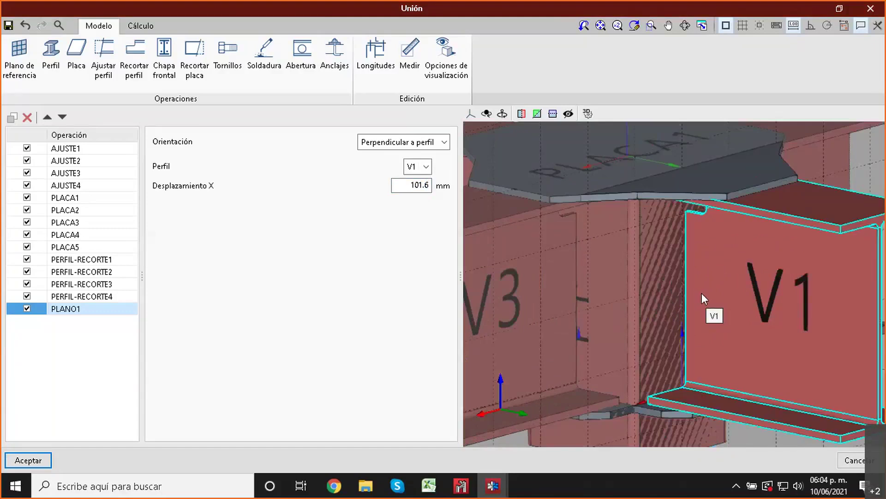
scroll(702, 292, down, 1)
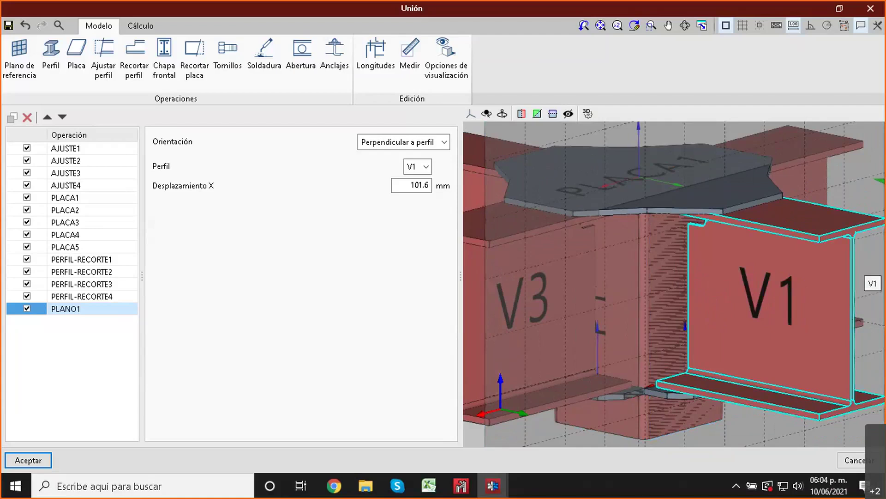
Step: Add a rectangular plate with a thickness of 6.4 mm, an X width of 140 mm and a Y width of 80 mm
click(72, 79)
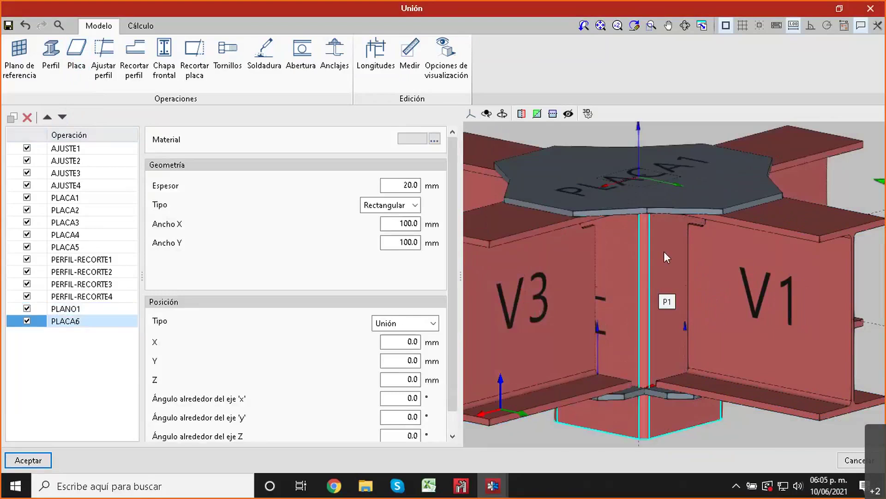
double_click(391, 186)
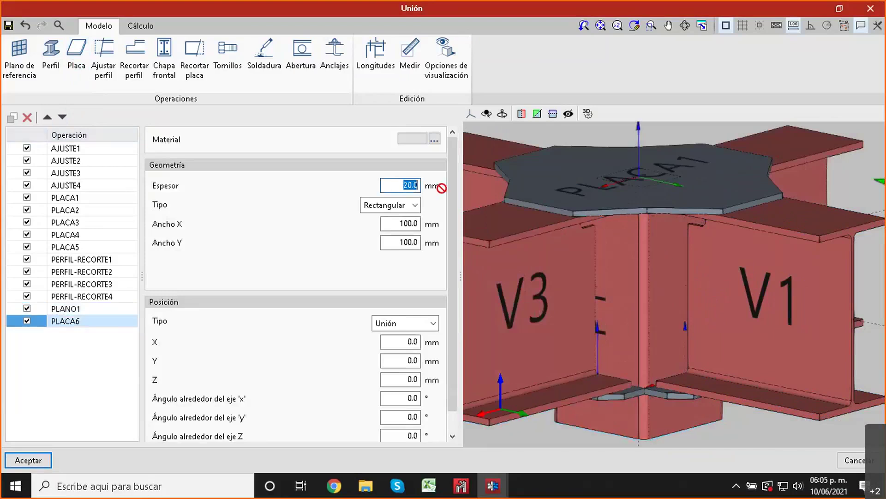
scroll(643, 180, up, 2)
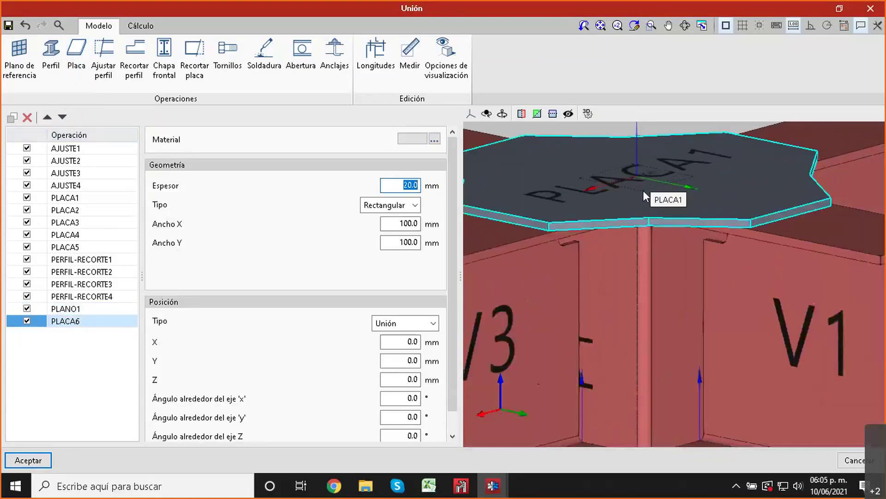
scroll(644, 198, up, 2)
scroll(644, 209, up, 2)
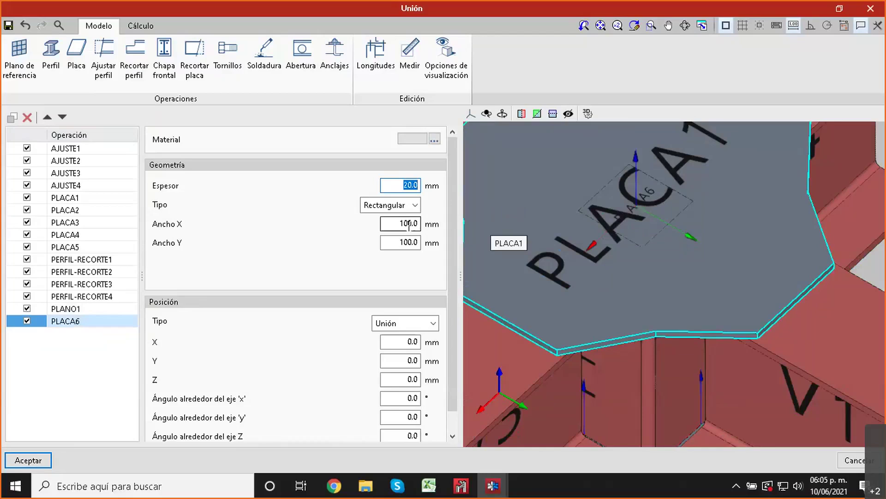
text(6.4)
key(Tab)
key(Tab)
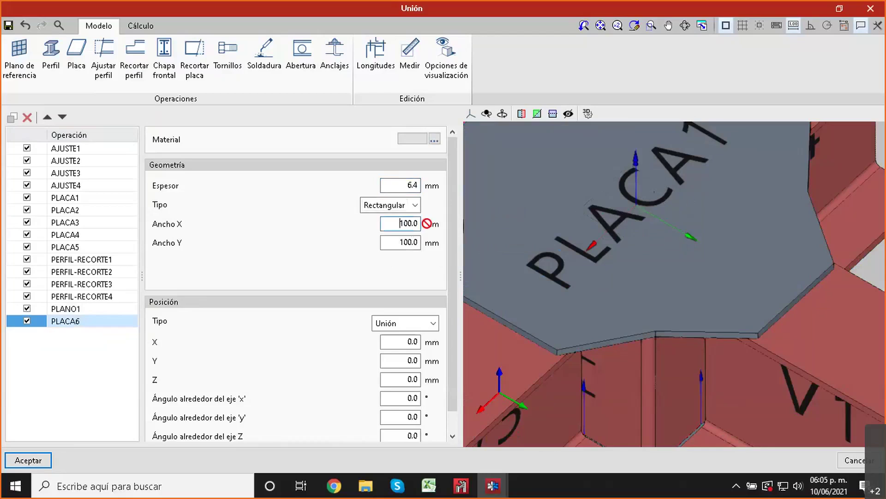
text(140)
key(Tab)
text(80)
key(Tab)
Step: Position PLACA6 as "Perpendicular" to the reference plane PLANO1
scroll(359, 319, down, 2)
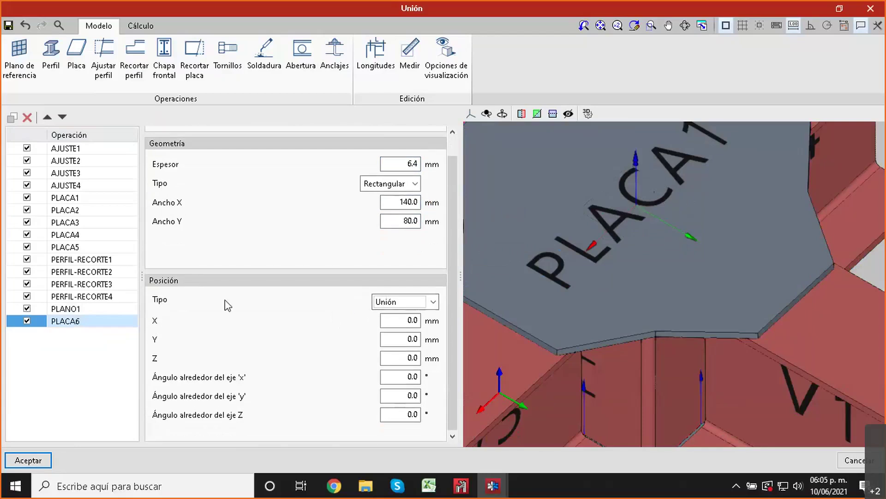
click(390, 303)
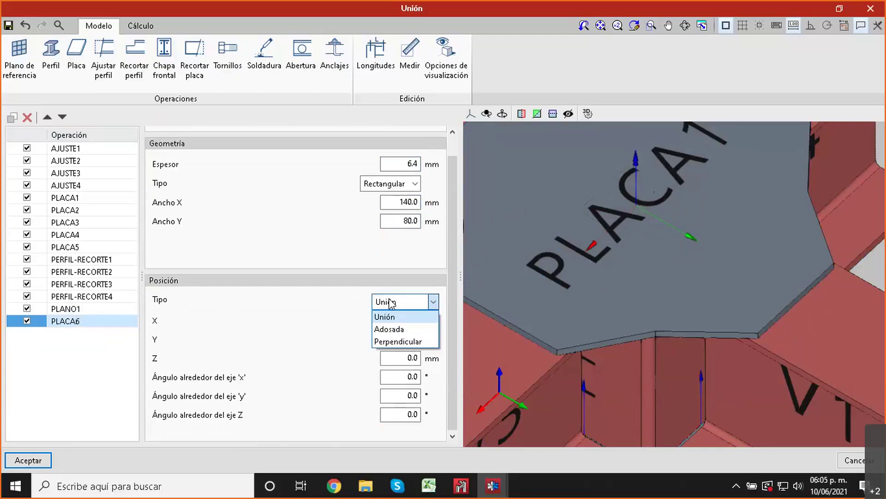
click(400, 341)
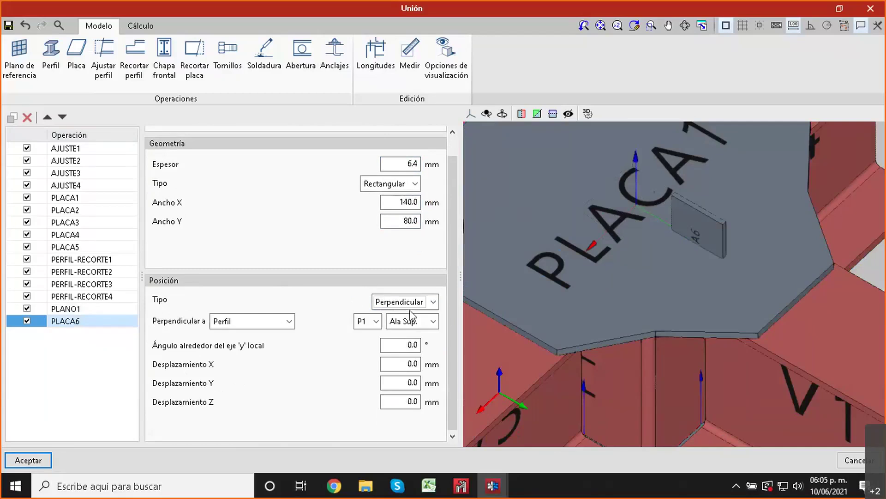
scroll(658, 301, down, 3)
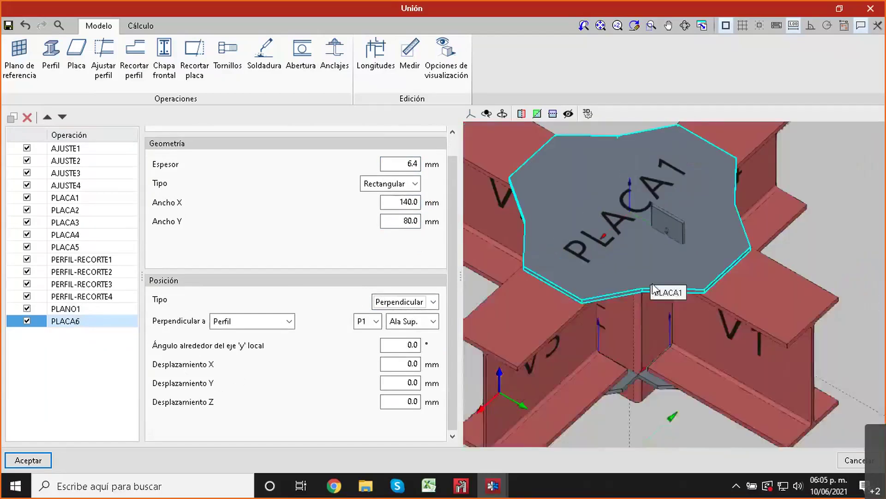
click(263, 326)
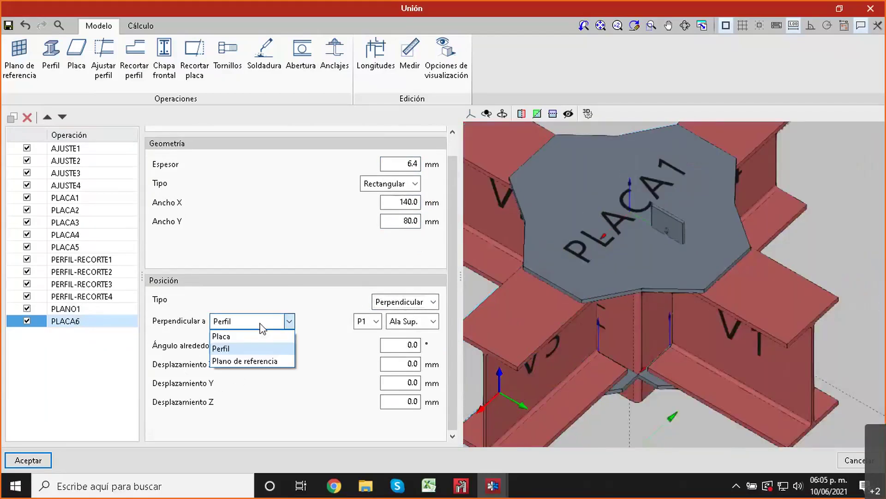
click(250, 361)
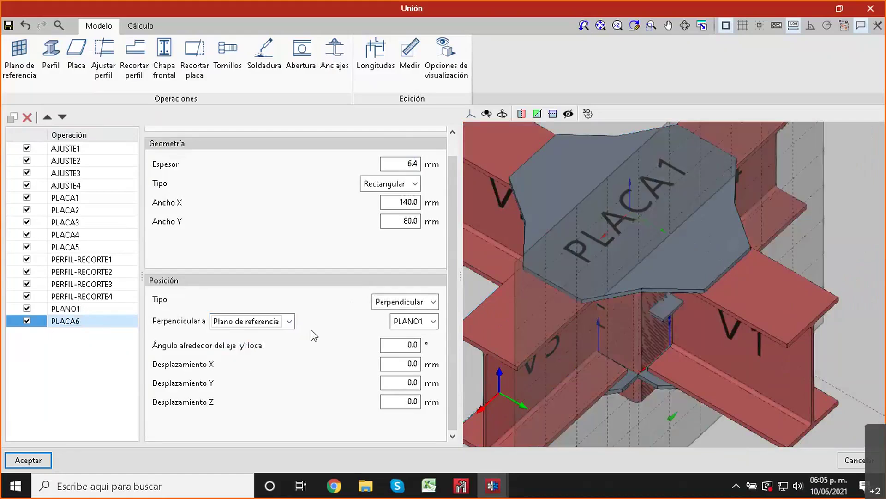
Step: Set PLACA6's angle around its local y axis to 90° so the plate stands upright beside beam V1's web
scroll(658, 317, up, 3)
middle_drag(599, 297, 590, 296)
scroll(597, 245, down, 2)
middle_drag(594, 253, 590, 303)
mouse_move(590, 304)
shift+middle_down()
mouse_move(604, 271)
mouse_move(603, 295)
shift+middle_up()
scroll(610, 242, down, 2)
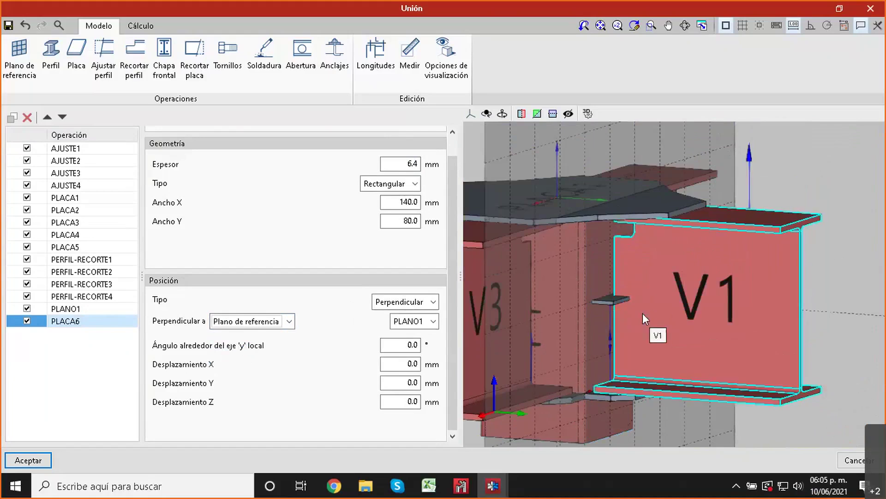
double_click(409, 344)
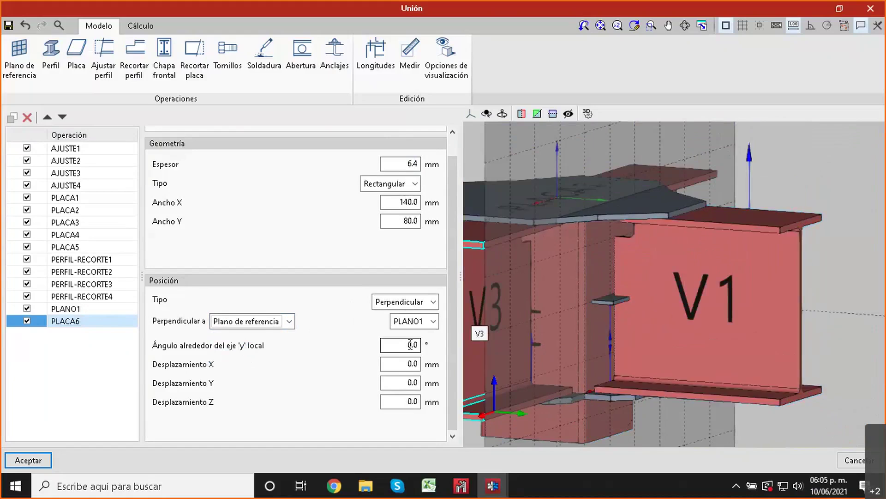
text(9)
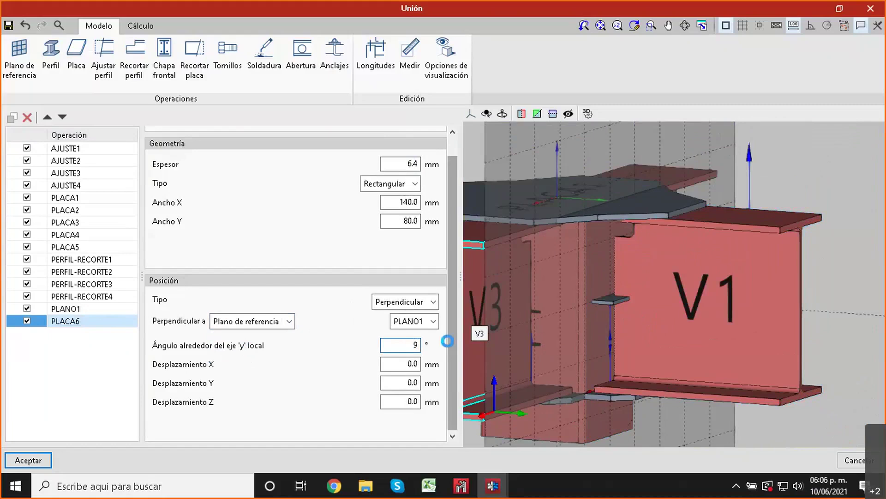
text(0)
key(Tab)
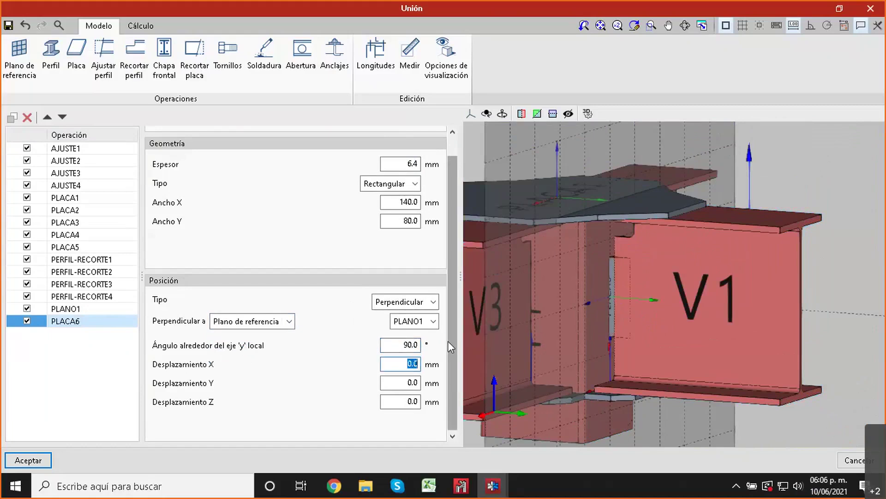
Step: Set PLACA6's Z offset to 6.4 mm to shift the plate sideways from beam V1's web
scroll(585, 275, up, 2)
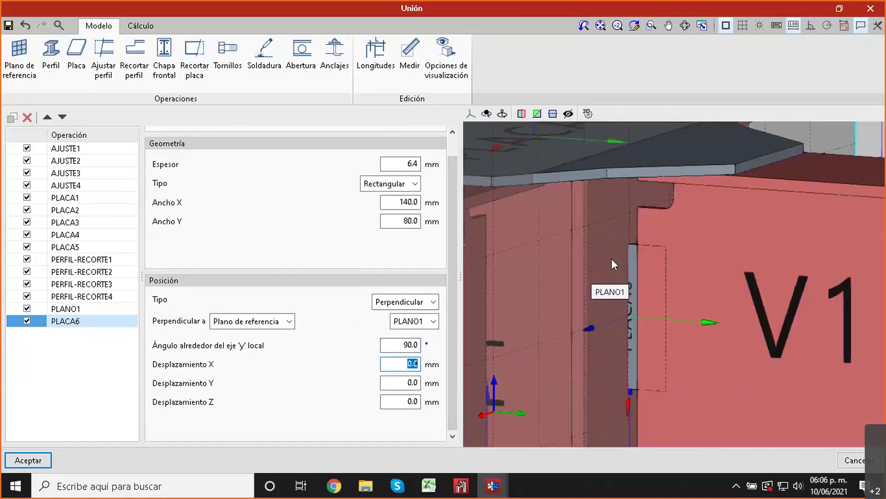
scroll(658, 240, up, 2)
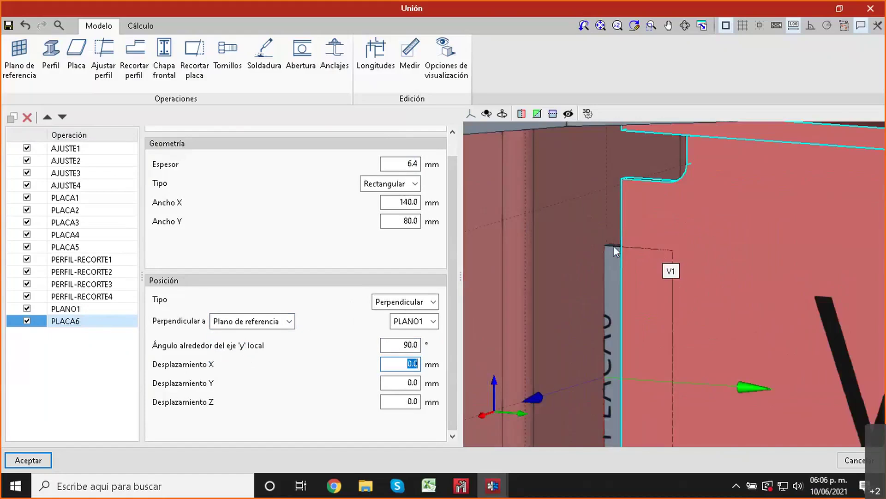
scroll(636, 248, down, 3)
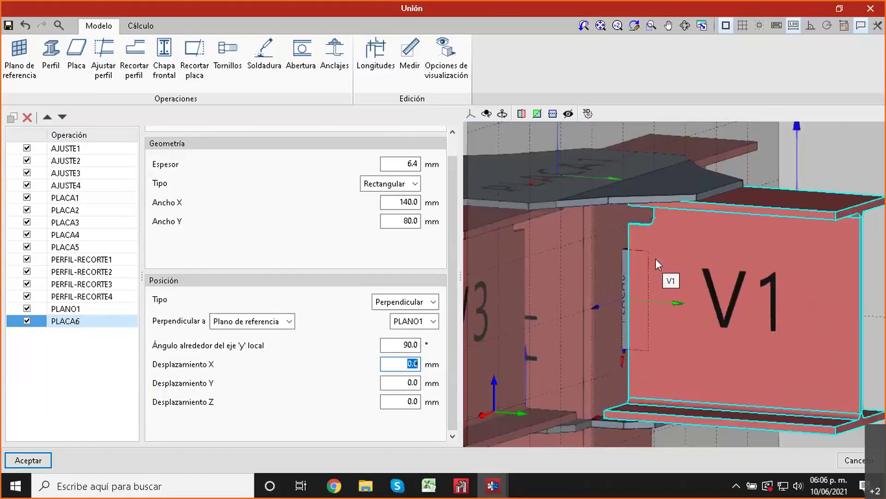
key(Tab)
key(Tab)
text(6.)
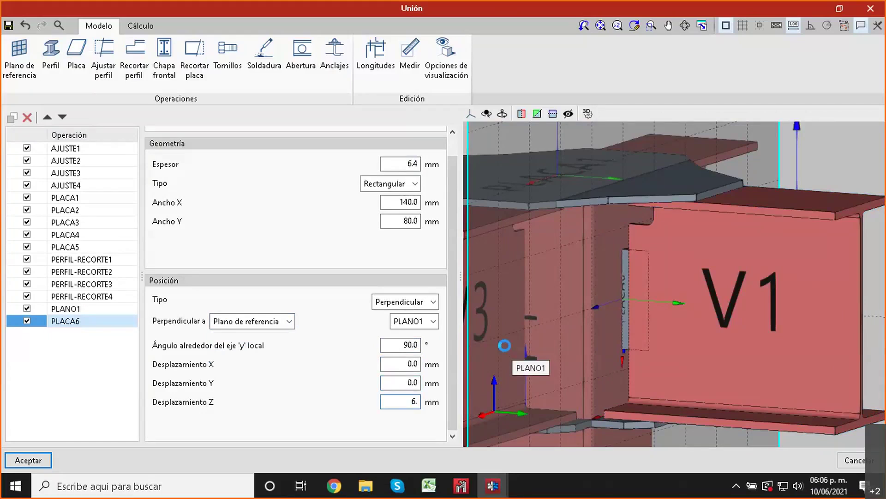
text(4)
Step: Set PLACA6's Y offset to 40 mm to move the plate outward from the face of column P1
shift+middle_drag(651, 284, 671, 272)
scroll(641, 250, up, 2)
scroll(677, 267, up, 2)
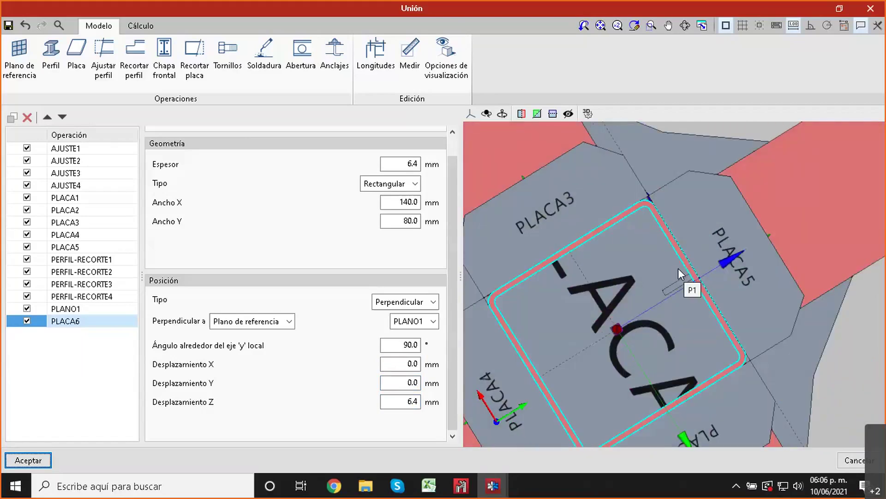
scroll(680, 273, down, 1)
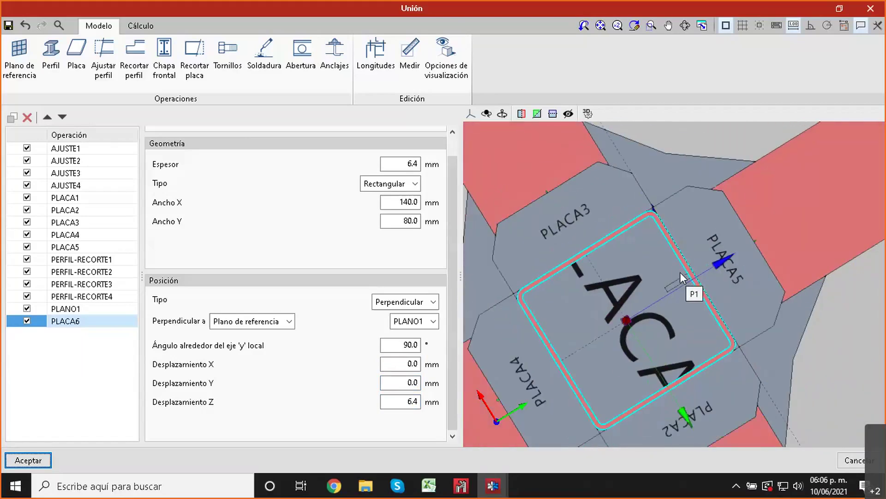
shift+middle_drag(680, 272, 688, 328)
click(406, 401)
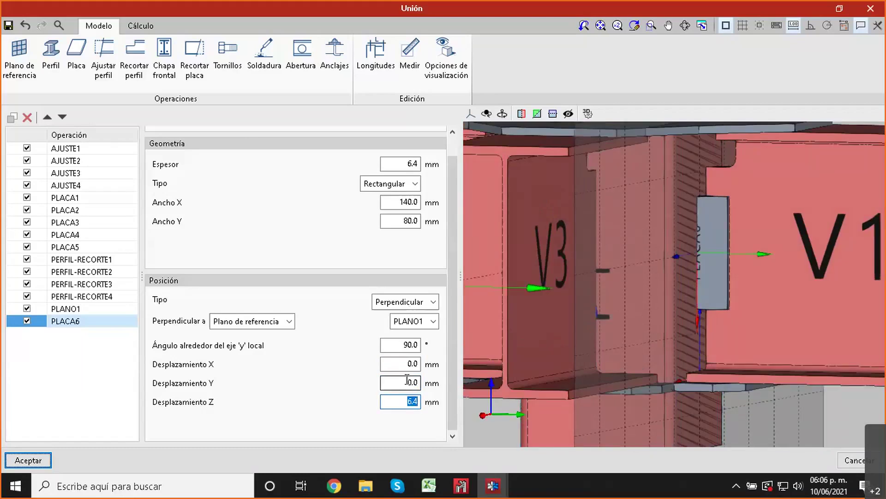
click(406, 381)
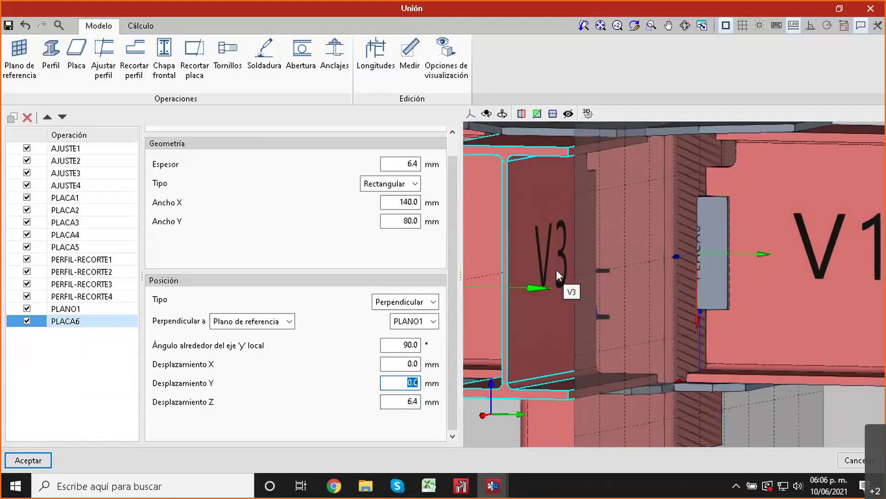
text(40)
key(Tab)
middle_drag(694, 270, 609, 297)
Step: Duplicate the reference plane PLANO1 and assign the copy to beam V2
click(85, 312)
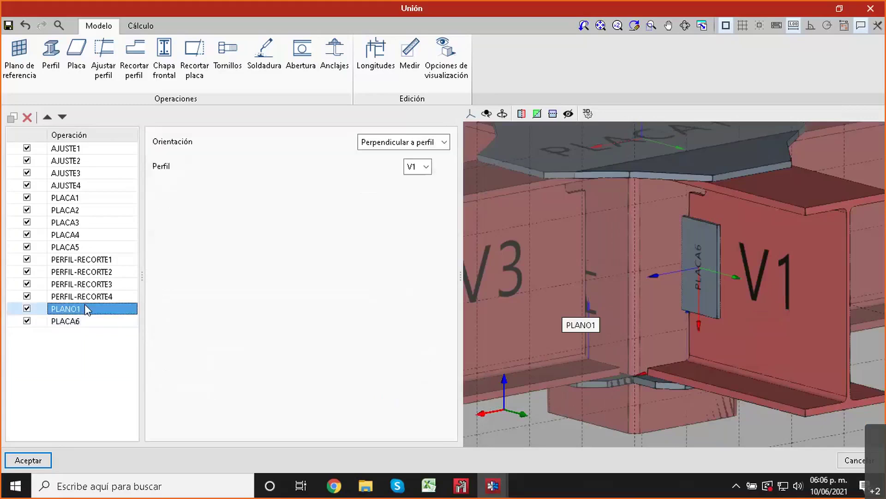
click(11, 118)
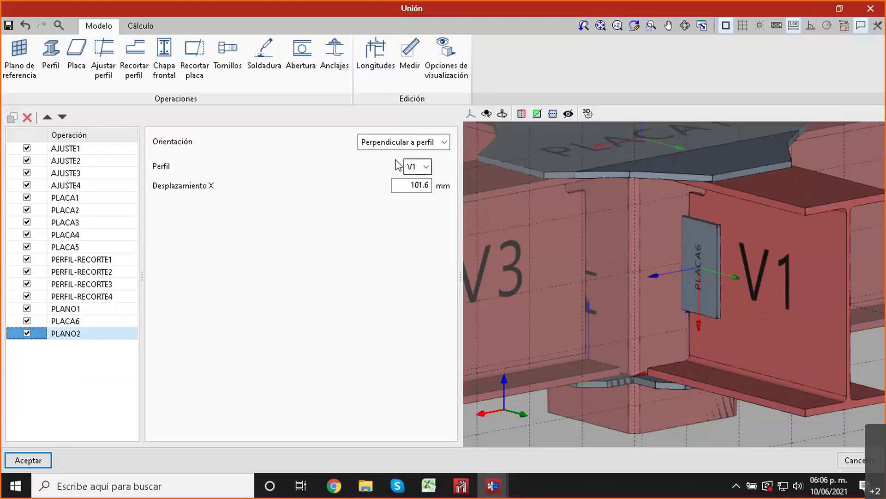
click(426, 167)
click(416, 192)
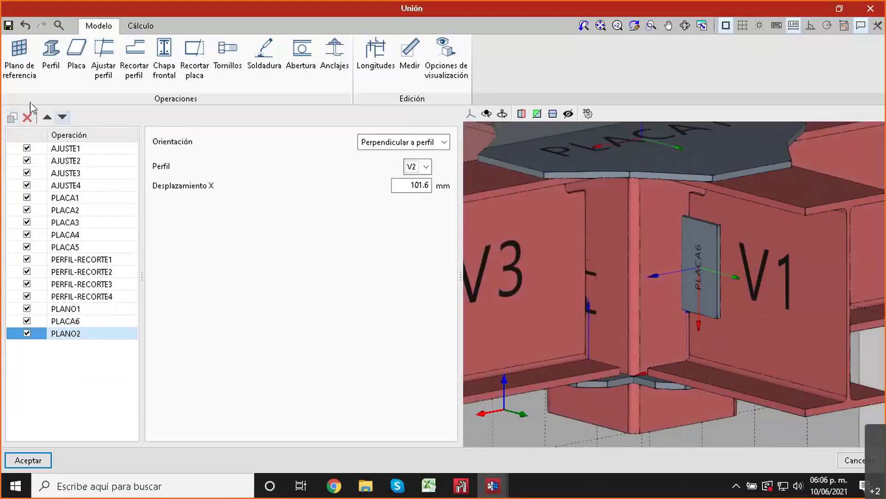
Step: Duplicate the reference plane two more times, assigning one copy to beam V3 and the other to beam V4
click(14, 118)
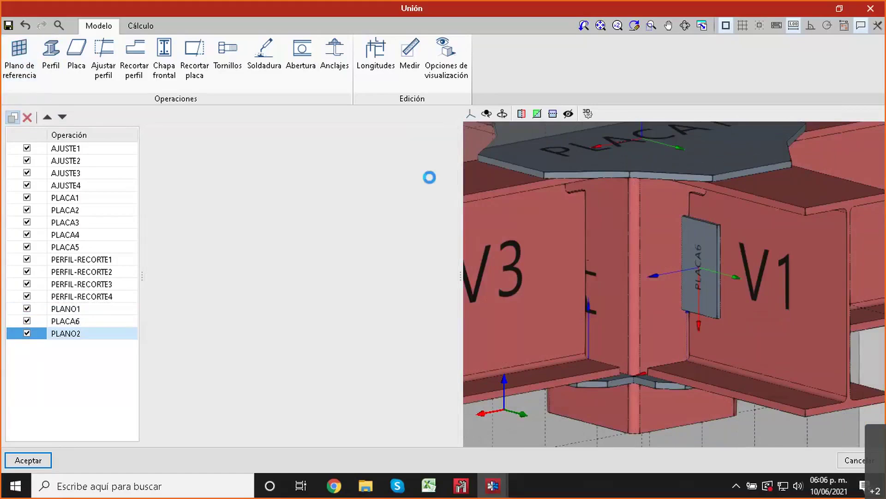
click(425, 166)
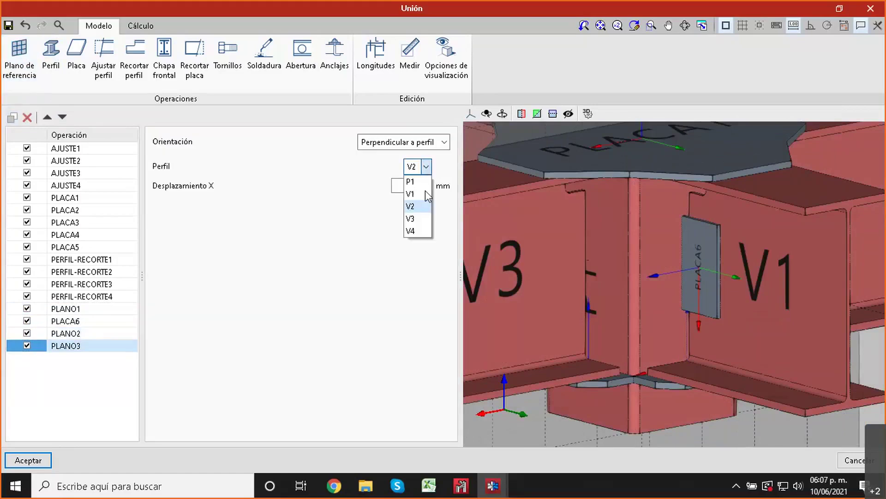
click(417, 225)
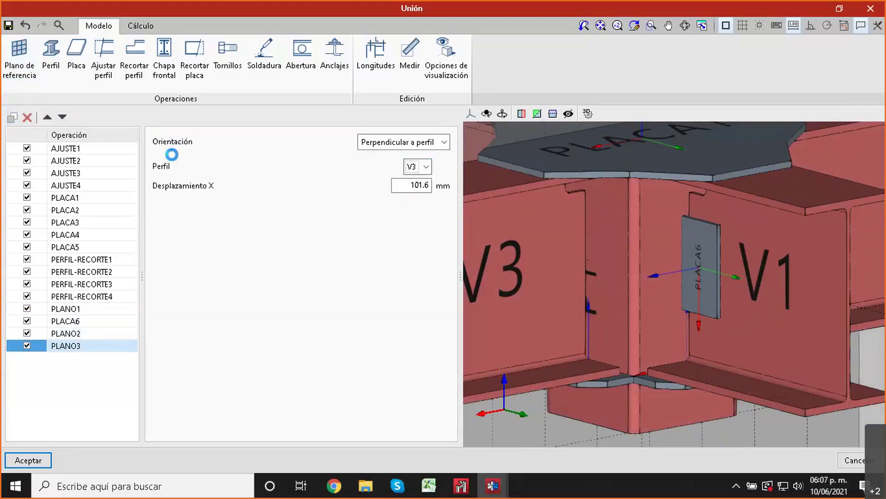
click(13, 118)
click(426, 167)
click(410, 231)
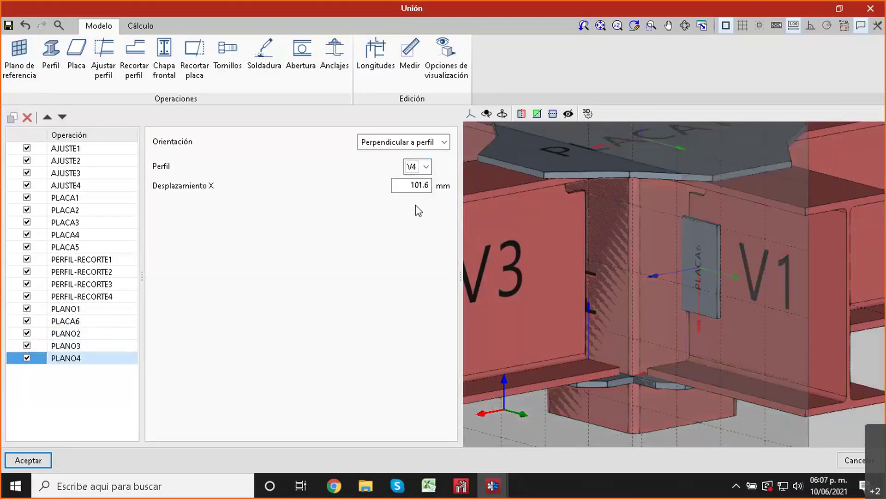
scroll(608, 202, down, 3)
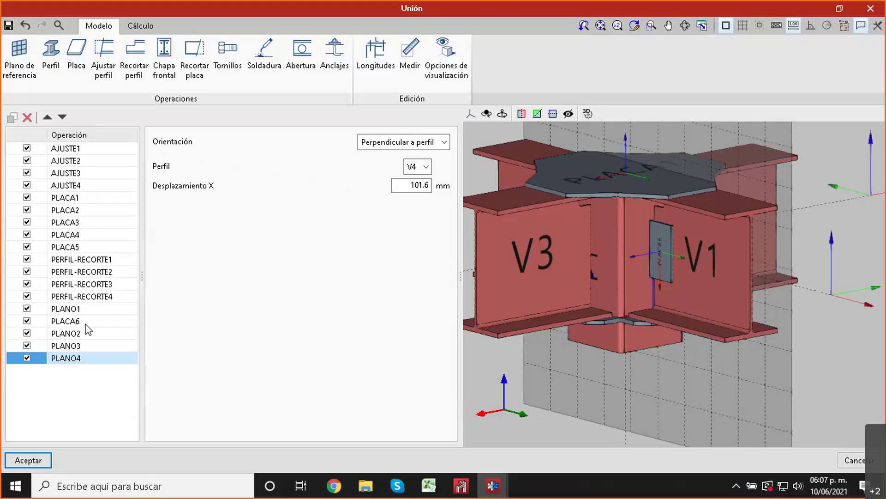
Step: Duplicate plate PLACA6 and position the copy perpendicular to reference plane PLANO2, on beam V2
click(86, 322)
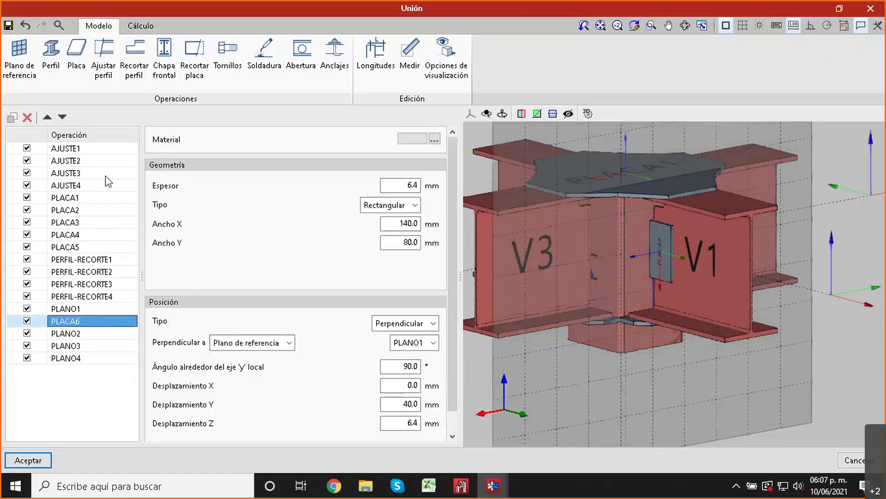
click(93, 346)
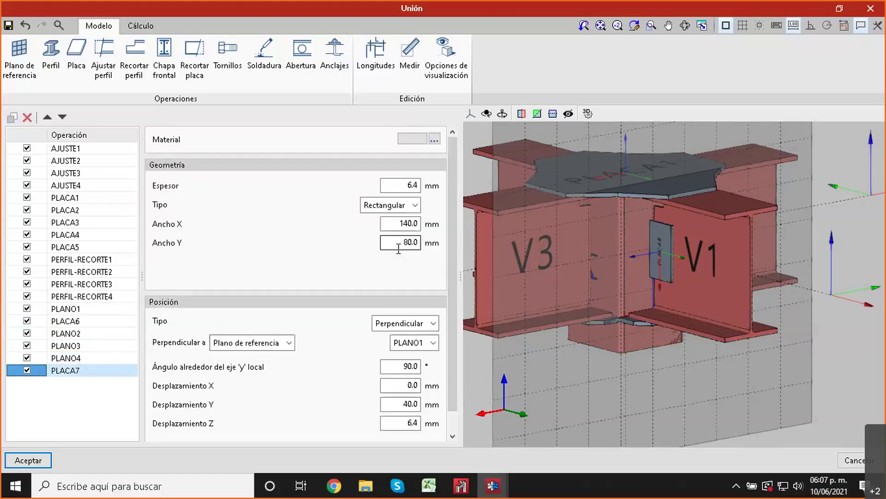
click(427, 346)
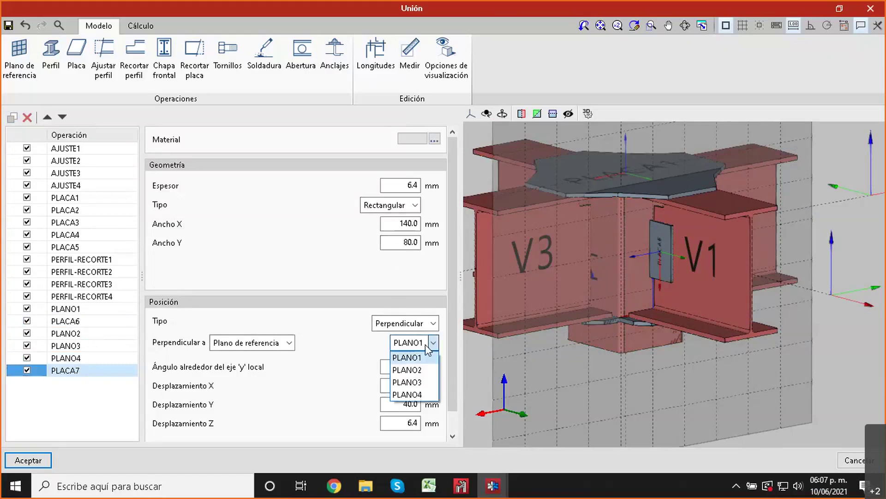
click(429, 371)
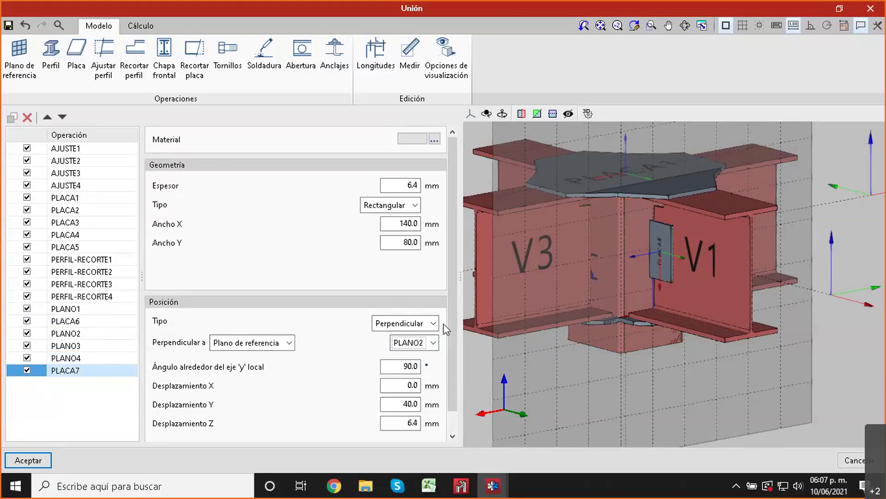
middle_drag(612, 240, 638, 291)
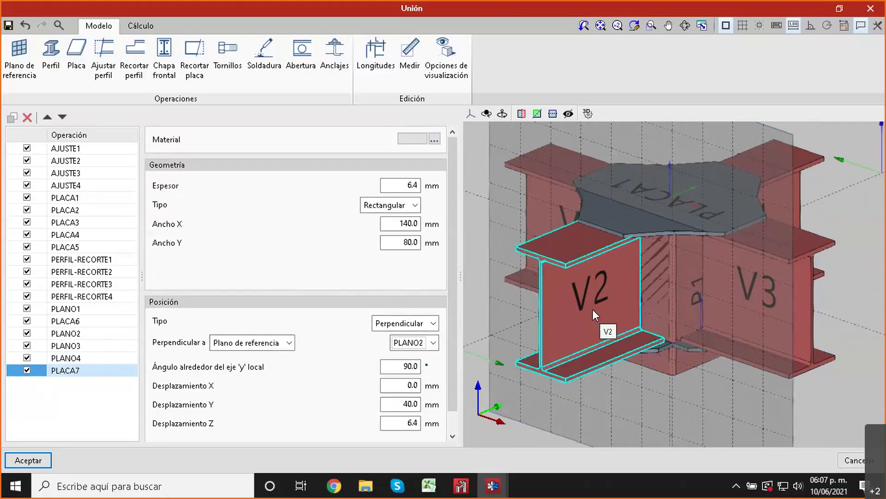
middle_drag(511, 307, 639, 275)
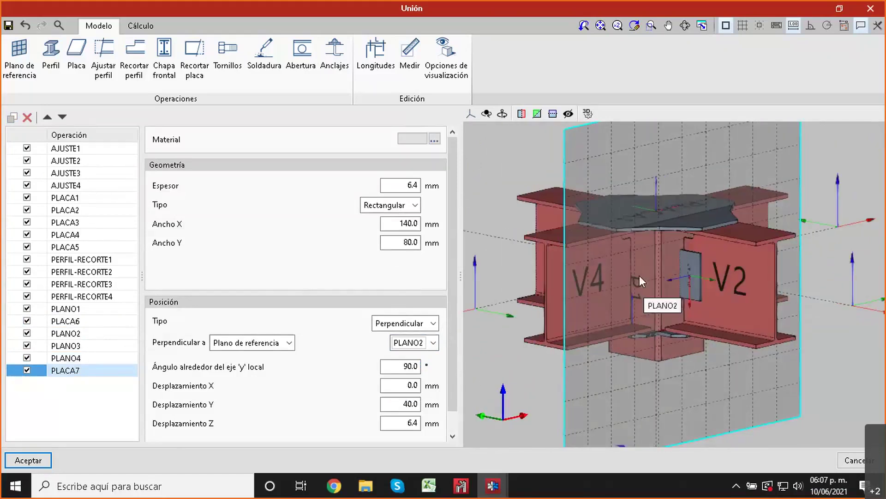
scroll(697, 263, up, 5)
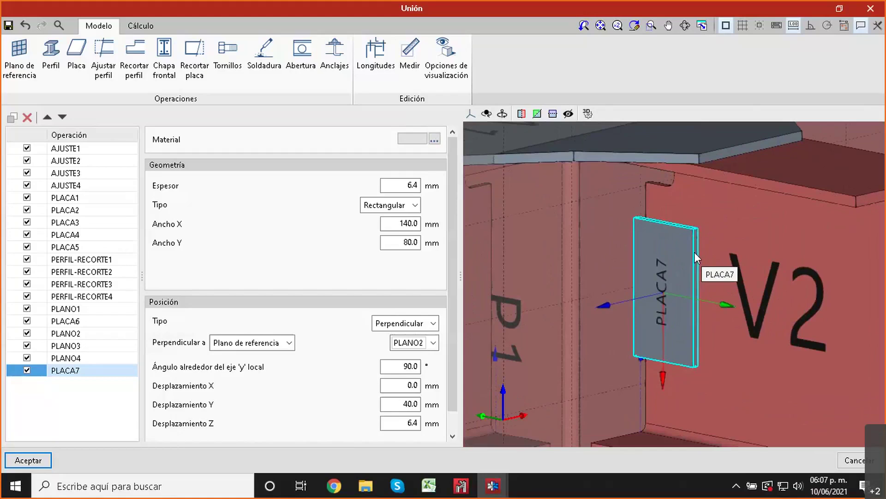
mouse_move(658, 270)
middle_down()
mouse_move(719, 269)
mouse_move(664, 274)
middle_up()
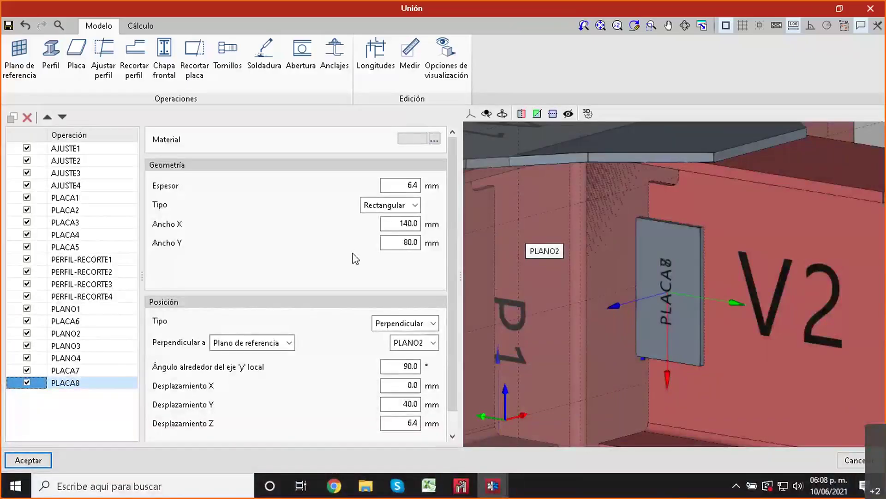
Step: Duplicate the plate on beam V2 and make the copy perpendicular to reference plane PLANO3, placing it on beam V3
click(433, 343)
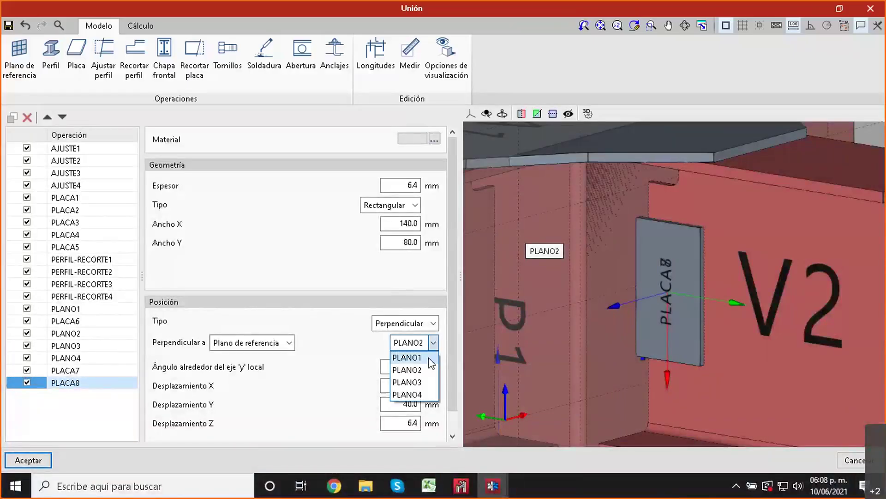
click(423, 382)
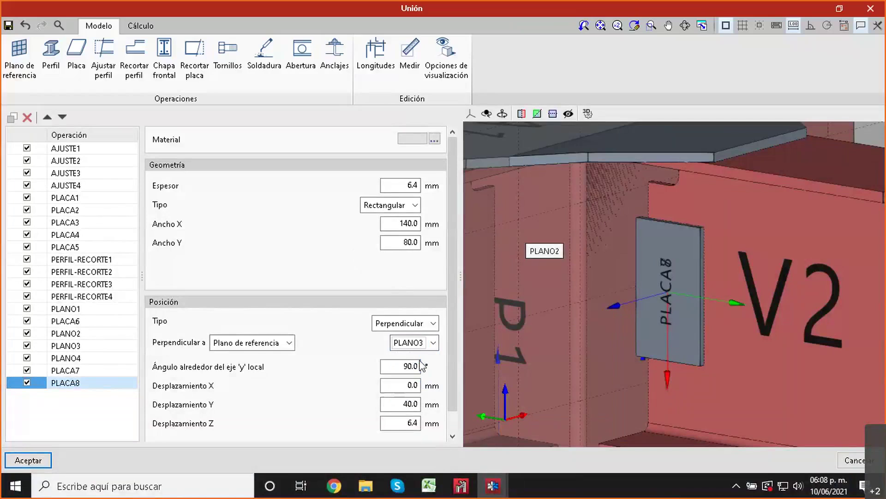
scroll(572, 315, down, 2)
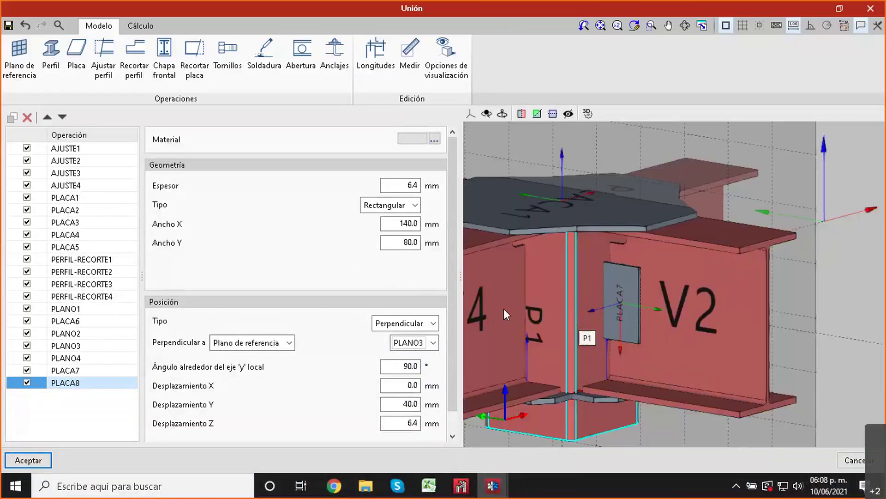
shift+middle_drag(464, 303, 642, 217)
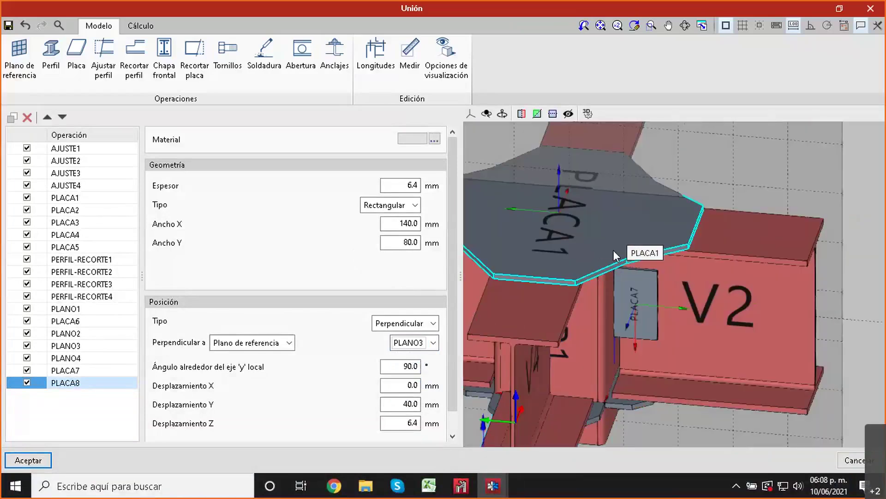
shift+middle_drag(614, 250, 529, 350)
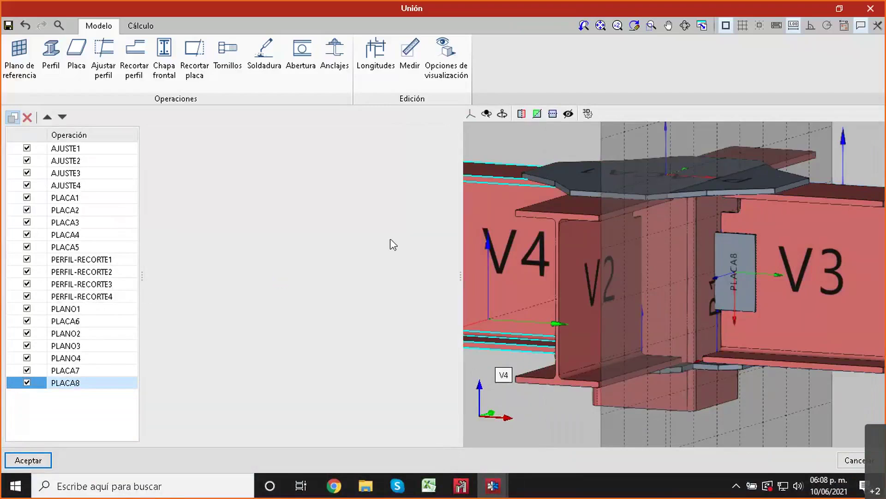
Step: Duplicate the plate on beam V3 and set reference plane PLANO4 as the copy's perpendicular plane
click(424, 345)
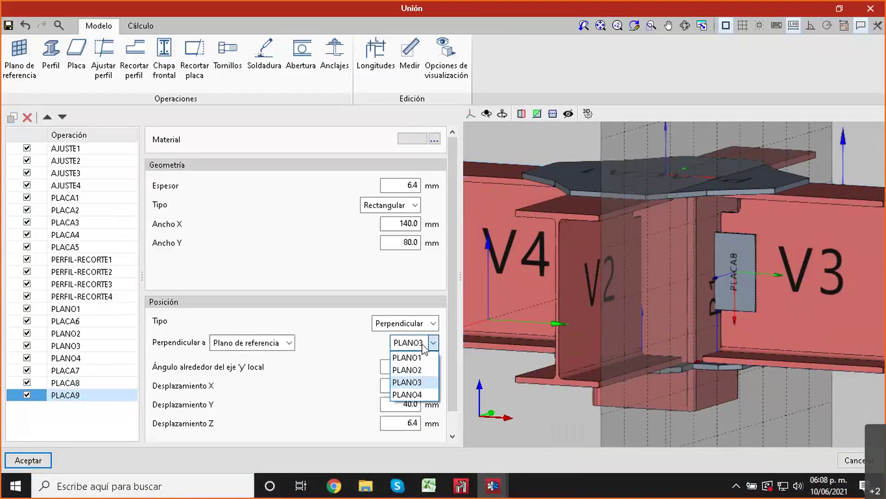
click(407, 394)
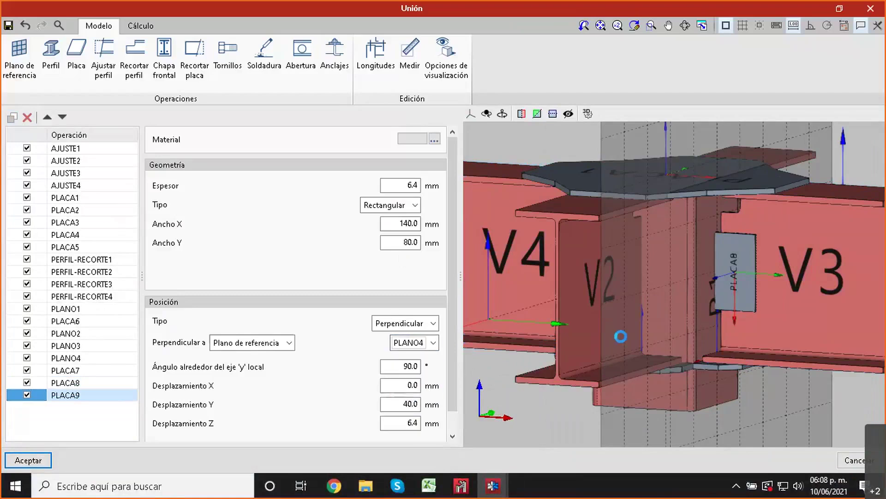
middle_drag(582, 319, 616, 321)
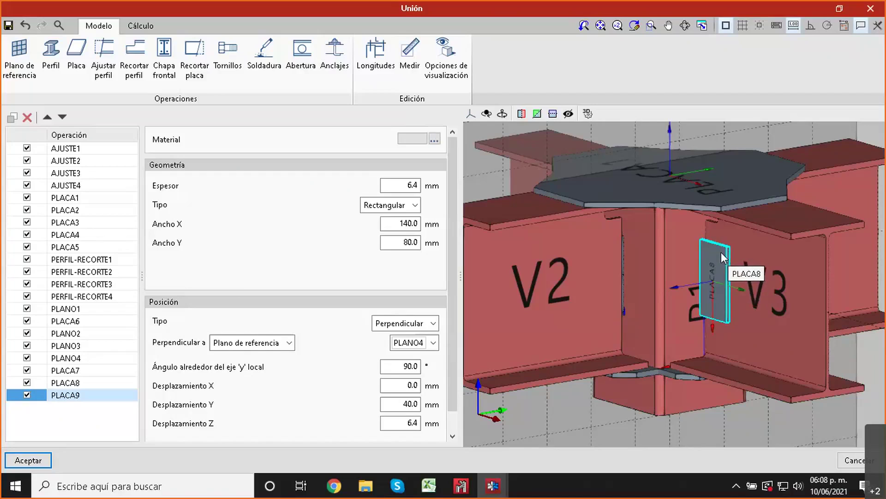
scroll(721, 257, down, 2)
shift+middle_drag(722, 274, 720, 301)
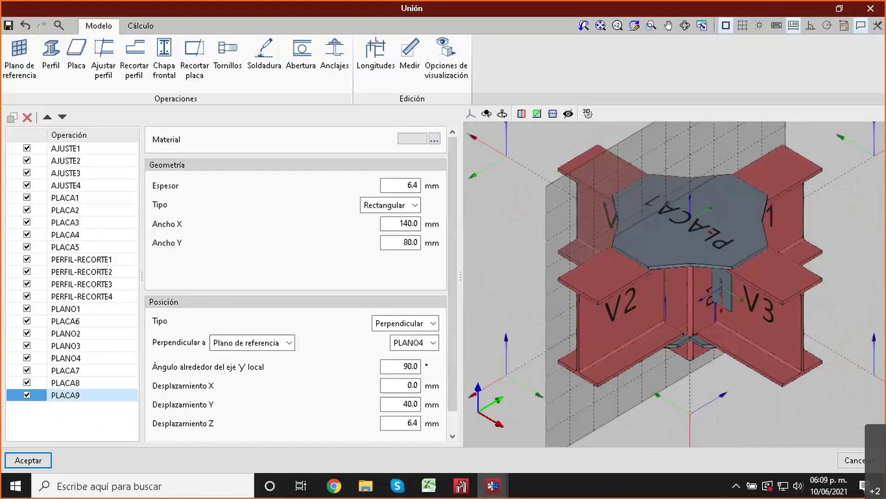
Step: Accept the connection edits and return to the project's node list
click(839, 8)
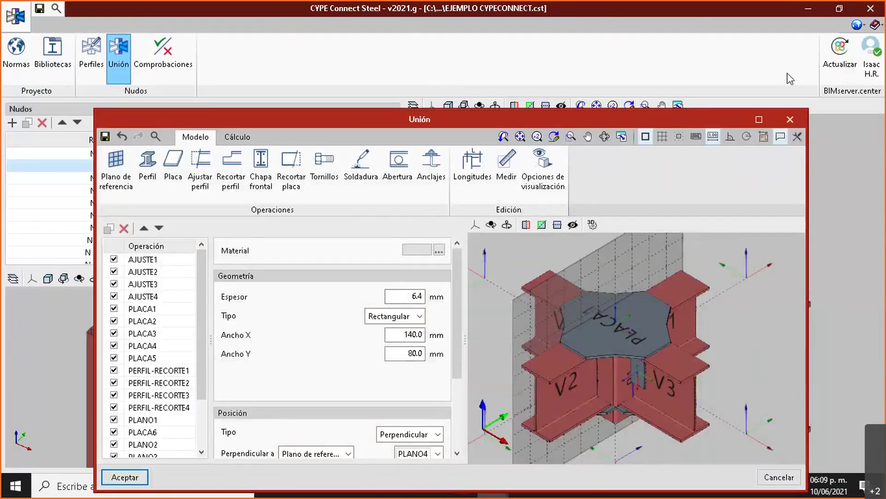
double_click(737, 118)
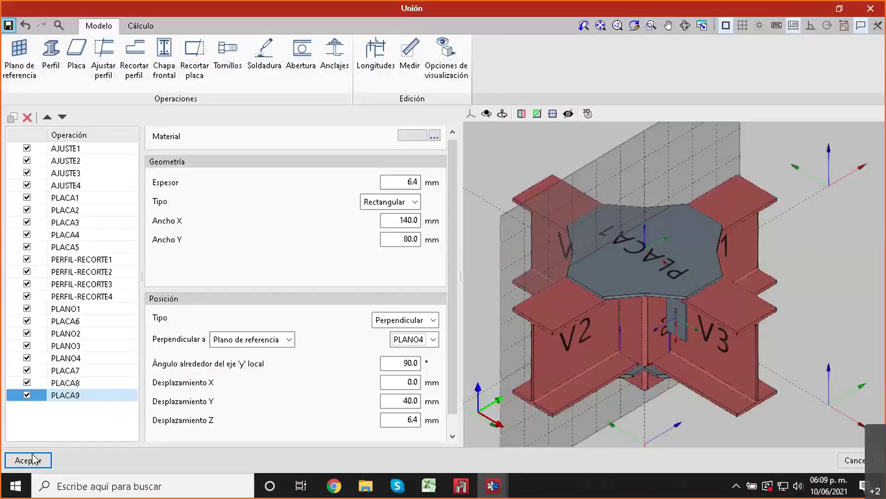
click(35, 466)
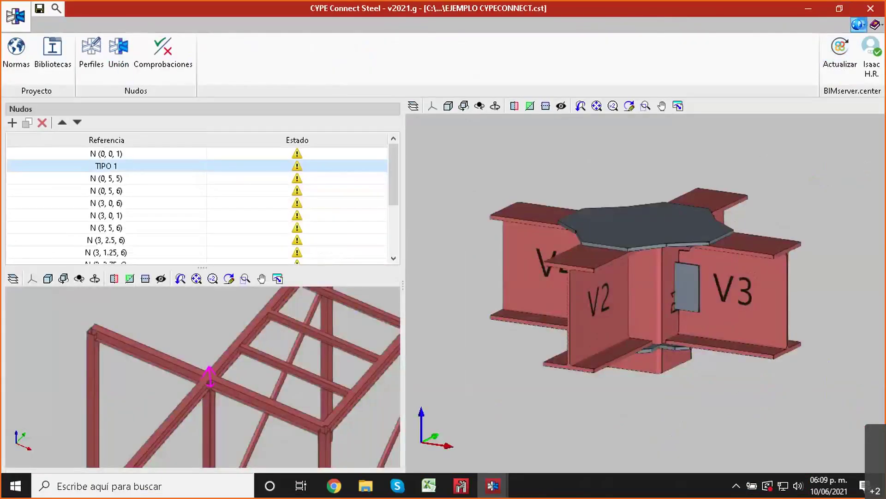
Step: Review the project's unit settings and the available unit systems, leaving them without applying changes
click(857, 24)
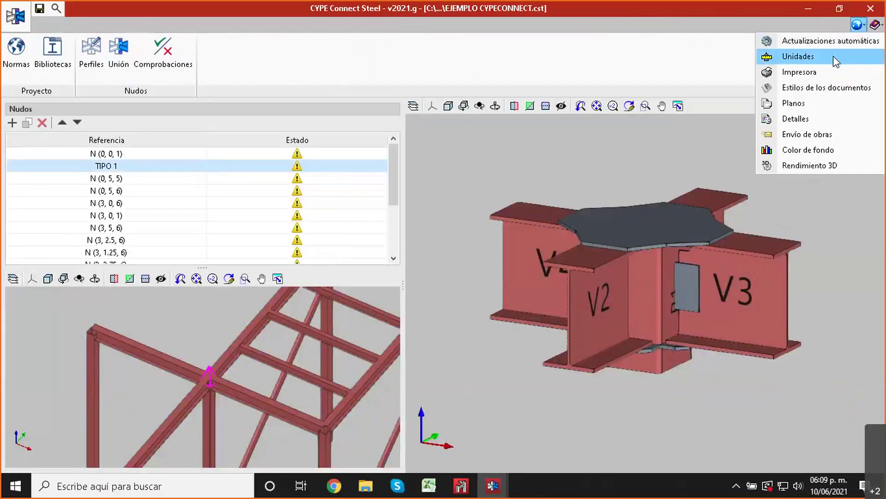
click(833, 56)
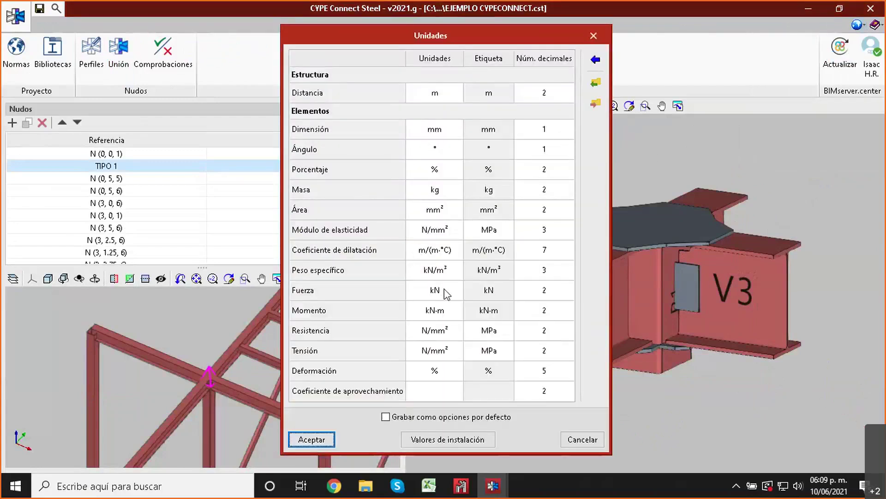
click(594, 82)
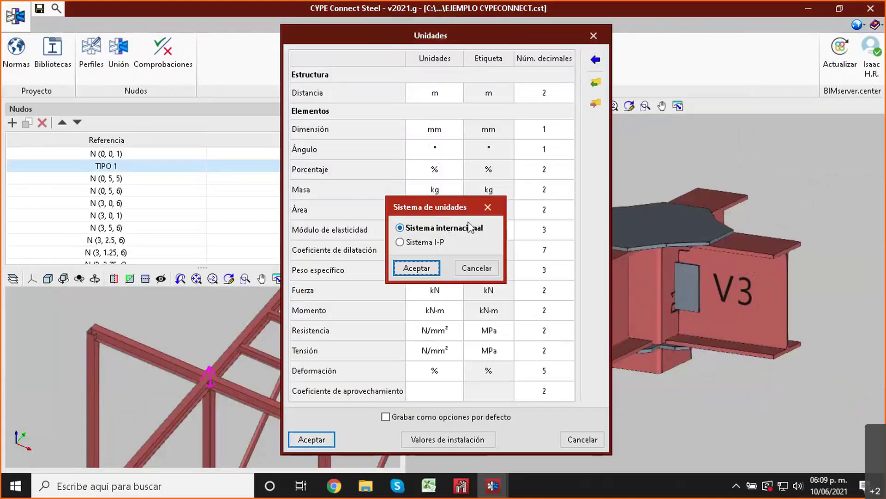
click(481, 212)
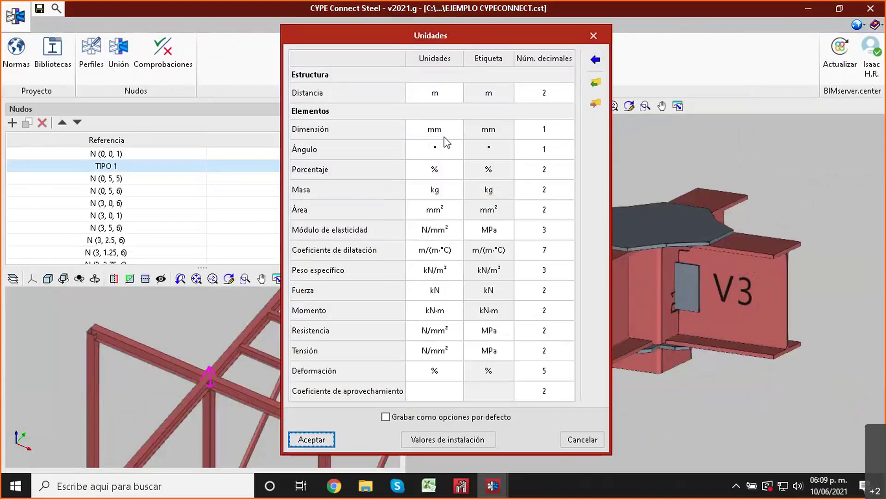
click(578, 439)
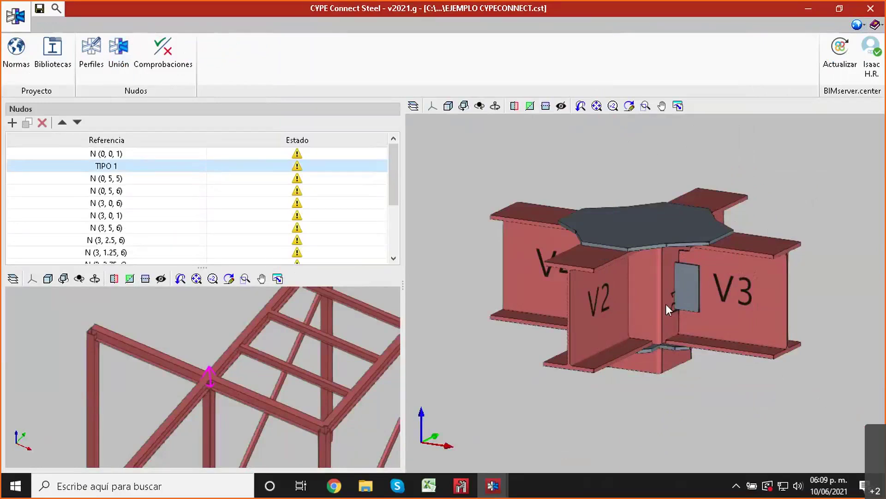
Step: Reopen the connection of node TIPO 1 and add a weld operation with plate PLACA1 as the element
click(123, 60)
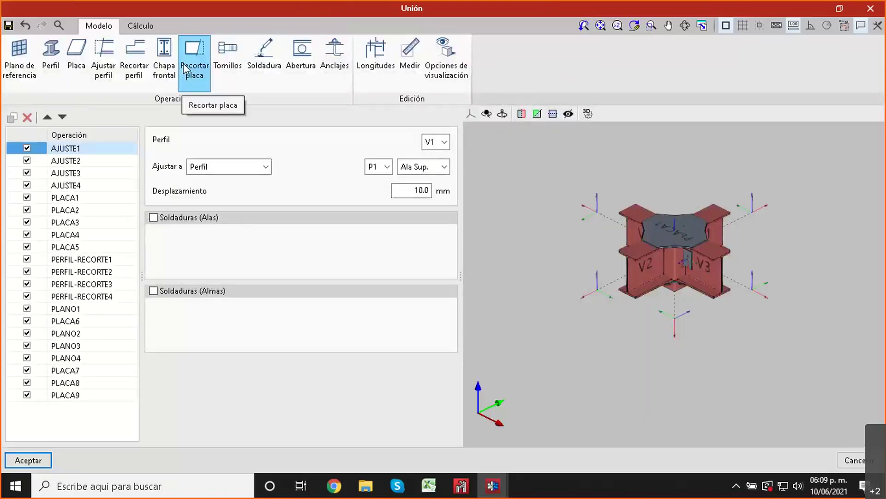
click(256, 79)
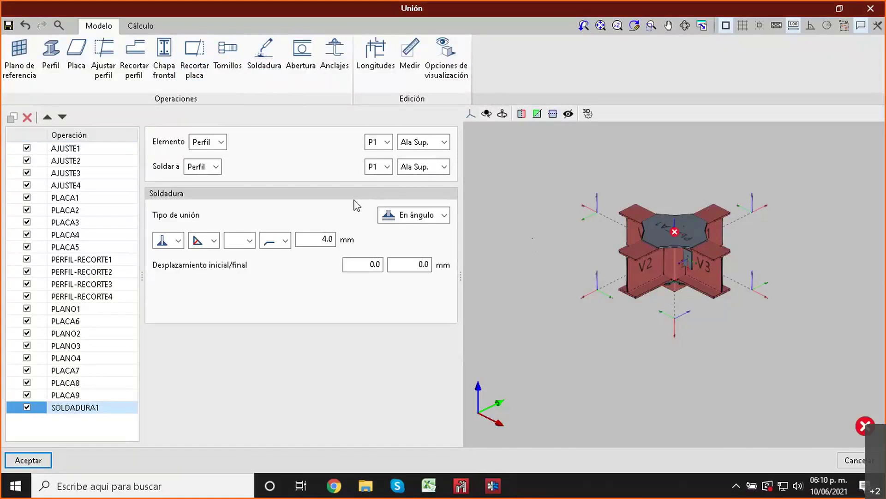
click(221, 142)
click(212, 170)
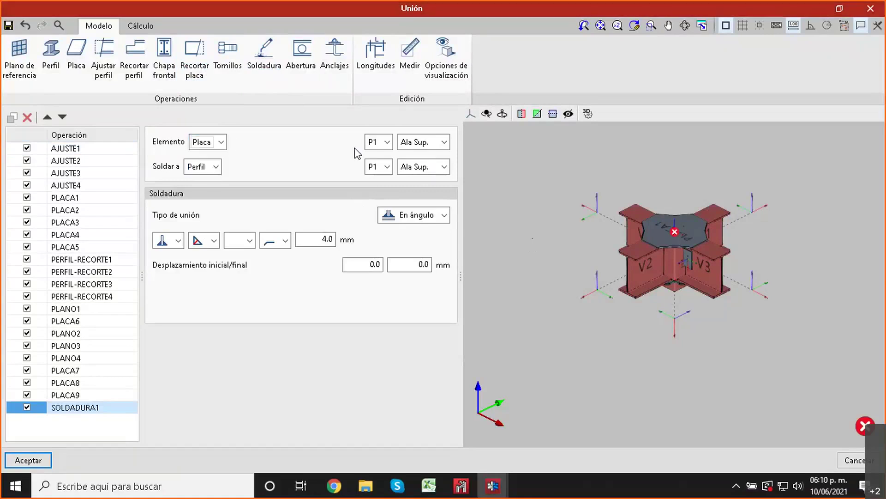
click(686, 243)
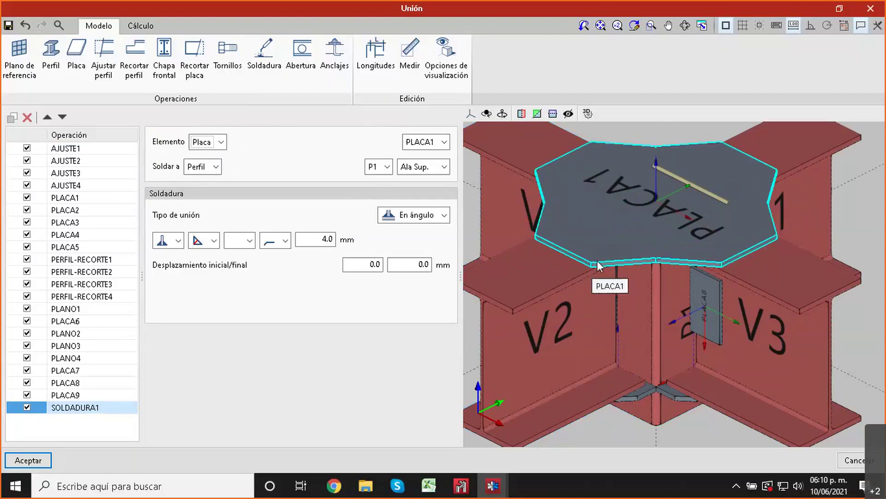
Step: Inspect where PLACA1 meets the beam flanges and set profile V1 as the one the plate is welded to
middle_drag(595, 262, 591, 280)
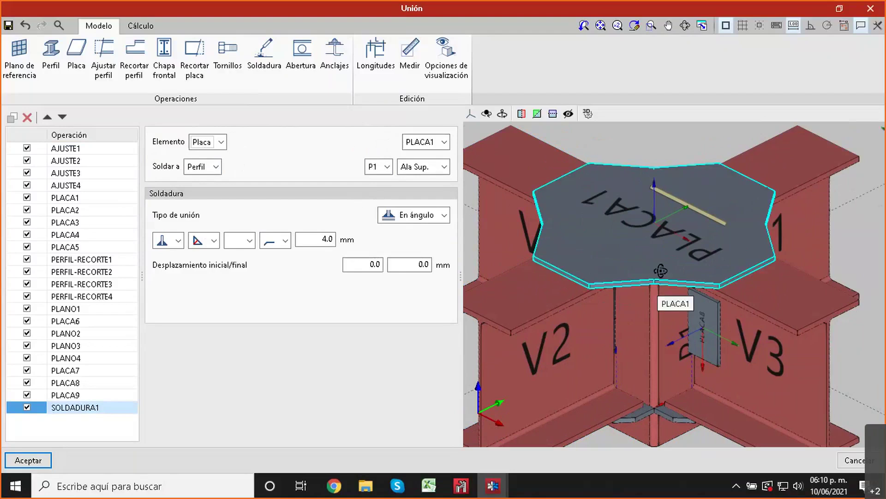
shift+middle_drag(661, 271, 632, 190)
scroll(632, 190, up, 4)
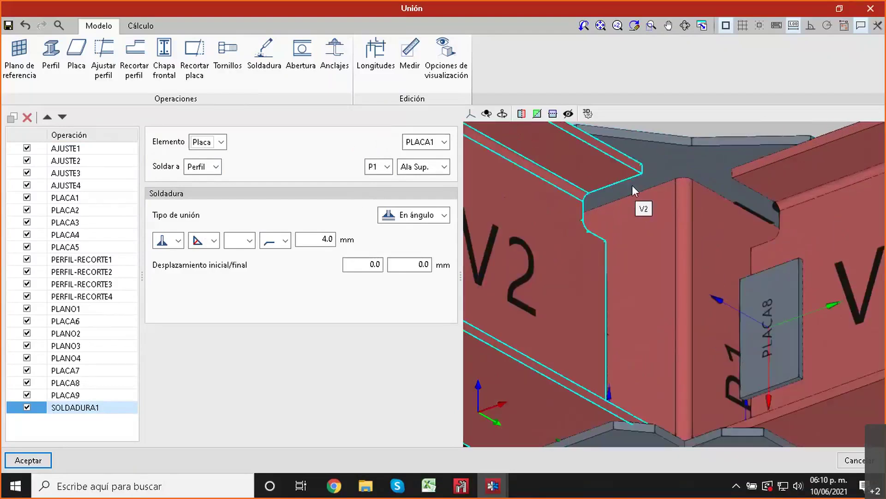
shift+middle_drag(620, 197, 588, 200)
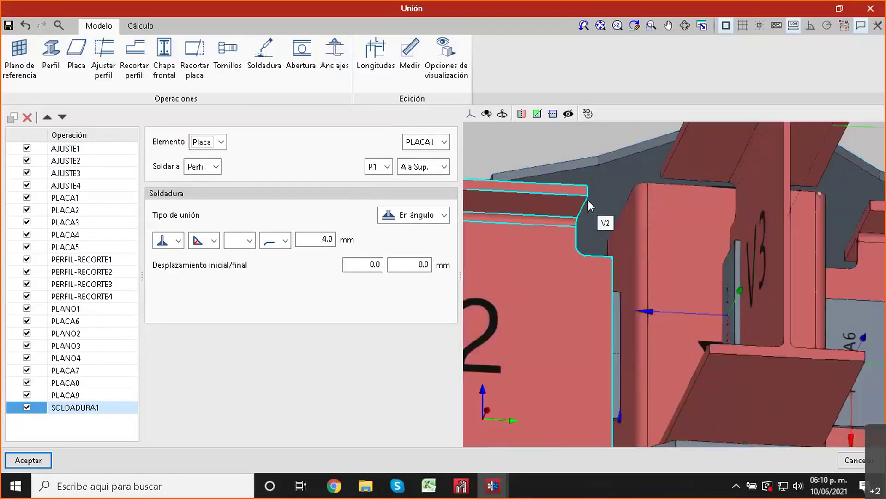
scroll(588, 200, up, 2)
scroll(638, 222, down, 2)
shift+middle_drag(638, 223, 626, 297)
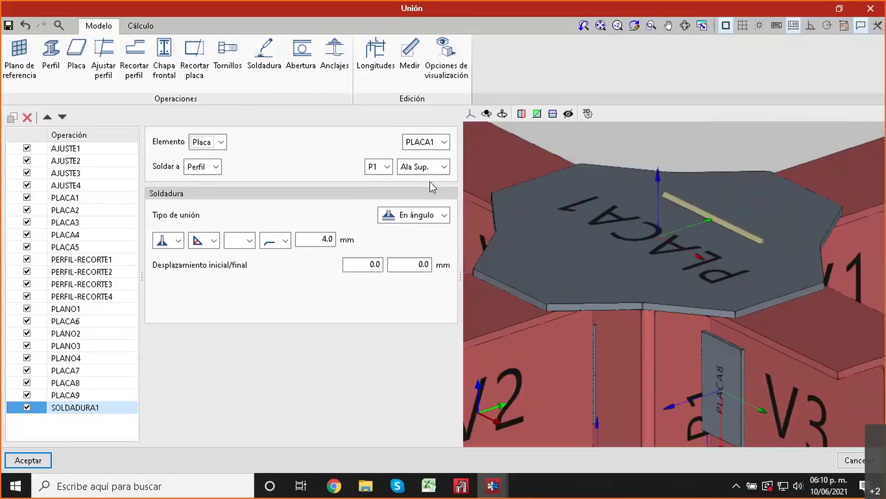
click(387, 167)
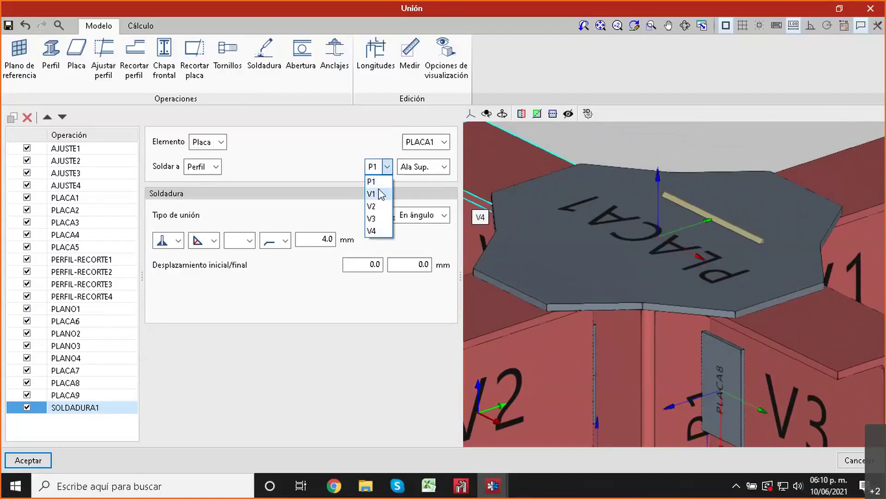
click(379, 191)
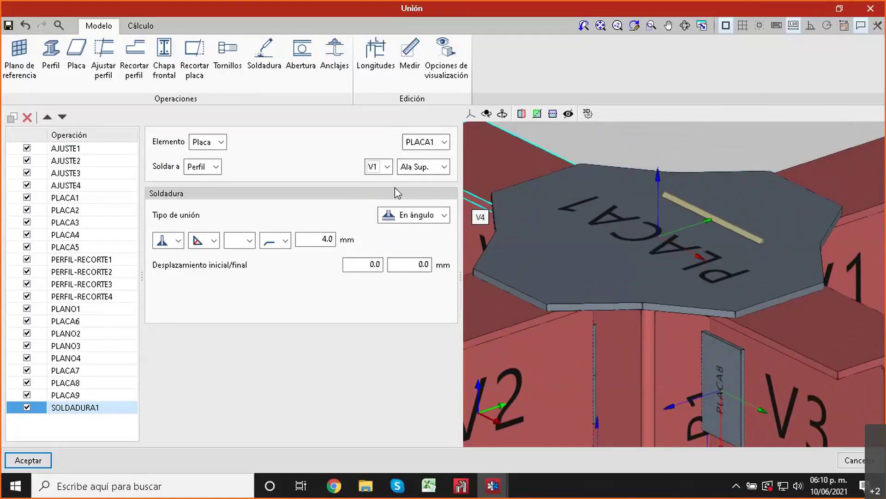
Step: Set the PLACA1 weld to V1's upper flange (Ala Sup.) with the lap joint type, A solape
click(434, 173)
click(432, 181)
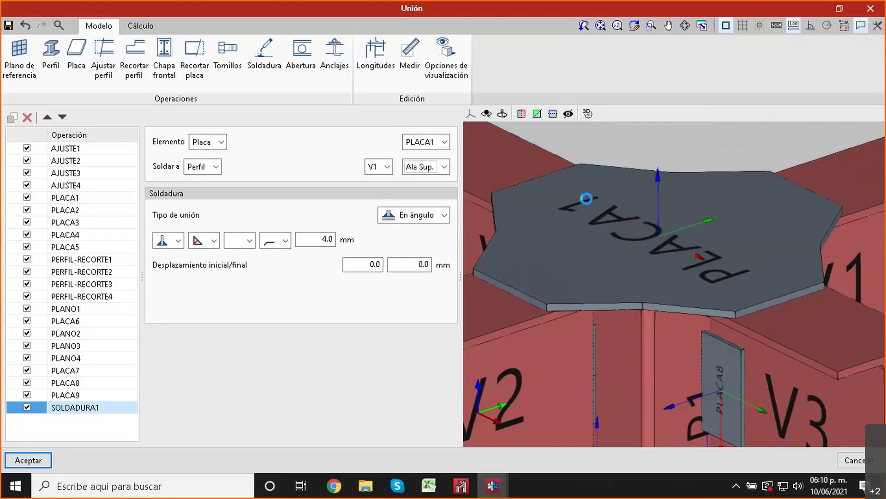
middle_drag(698, 242, 698, 278)
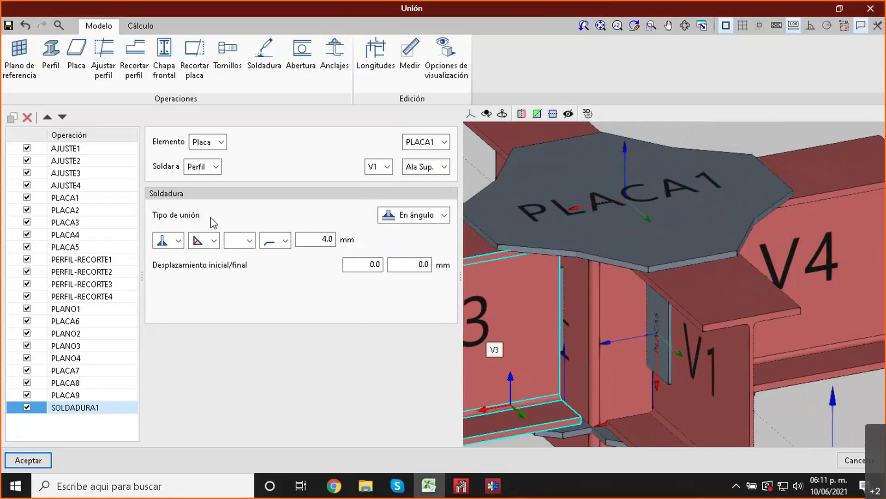
click(394, 220)
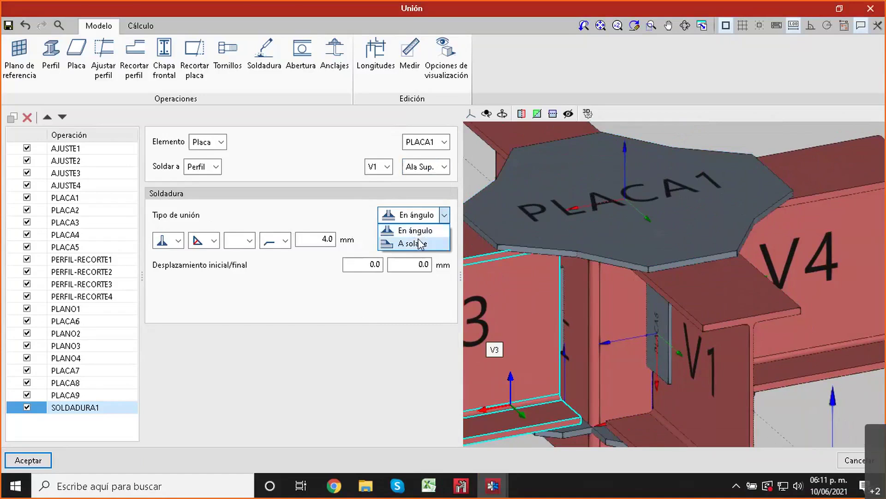
click(421, 243)
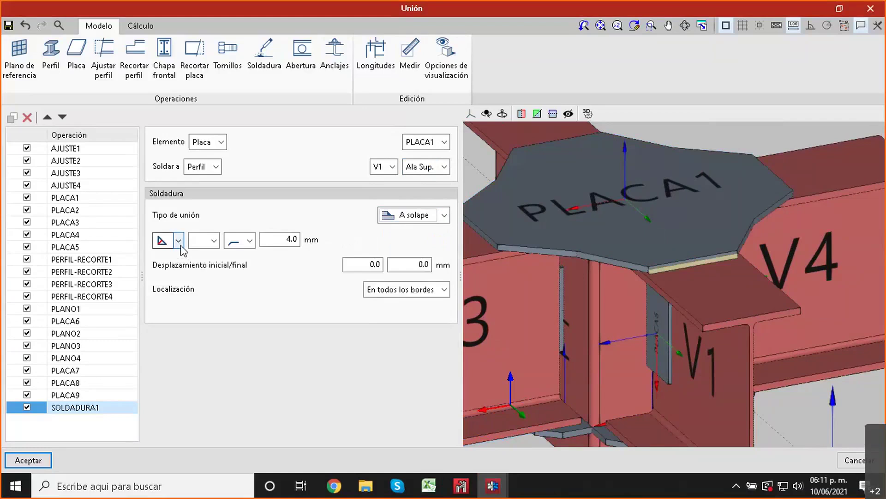
Step: Review the available symbol options for the lap weld's type, surface finish and execution without changing them
click(178, 241)
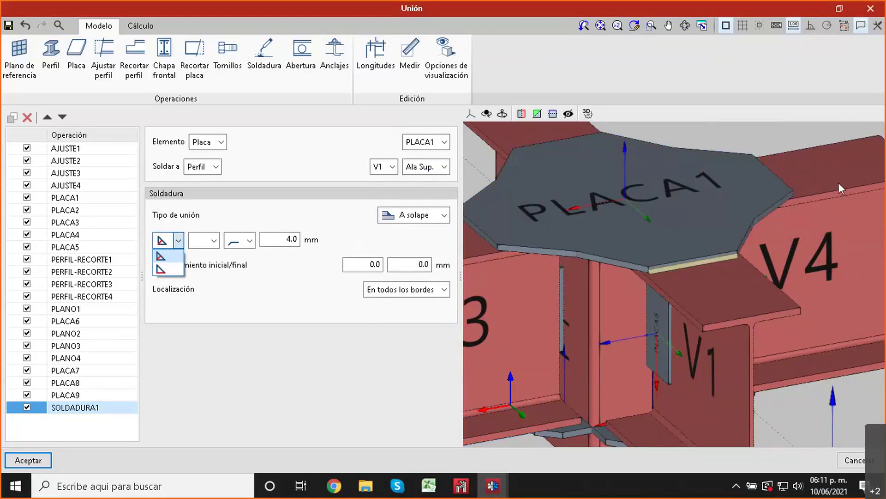
key(alt+Tab)
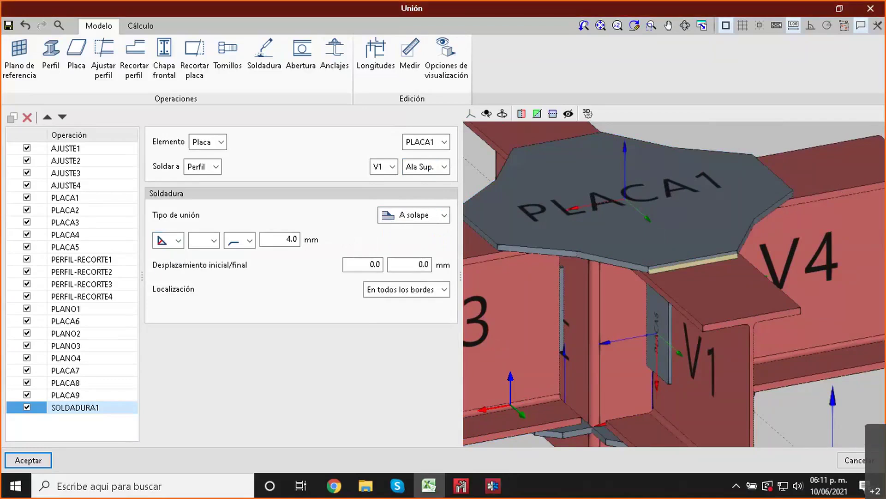
click(225, 248)
click(214, 240)
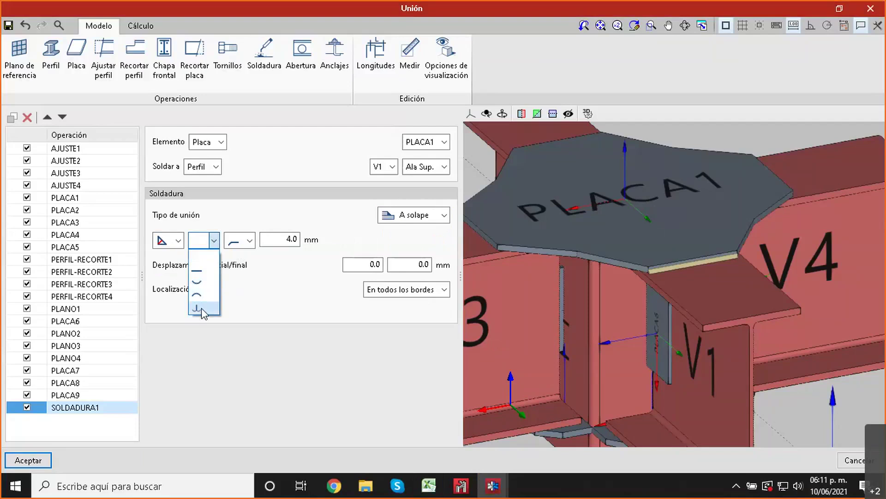
click(219, 283)
click(248, 241)
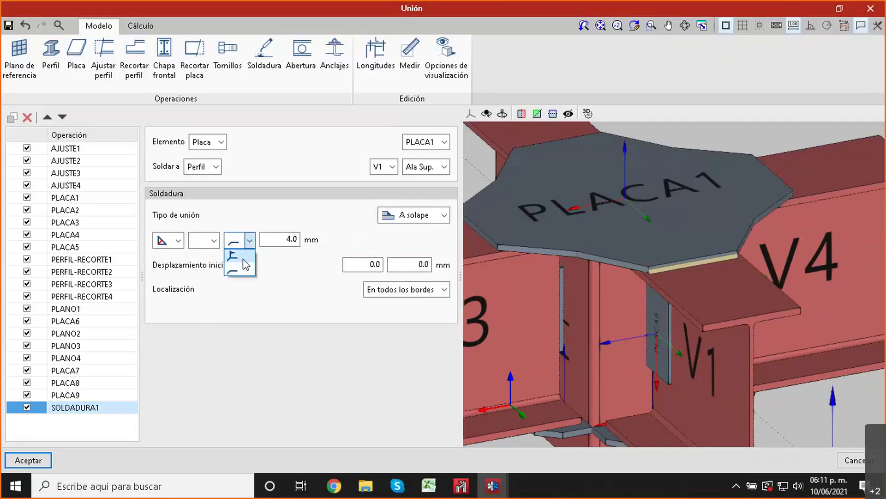
click(289, 275)
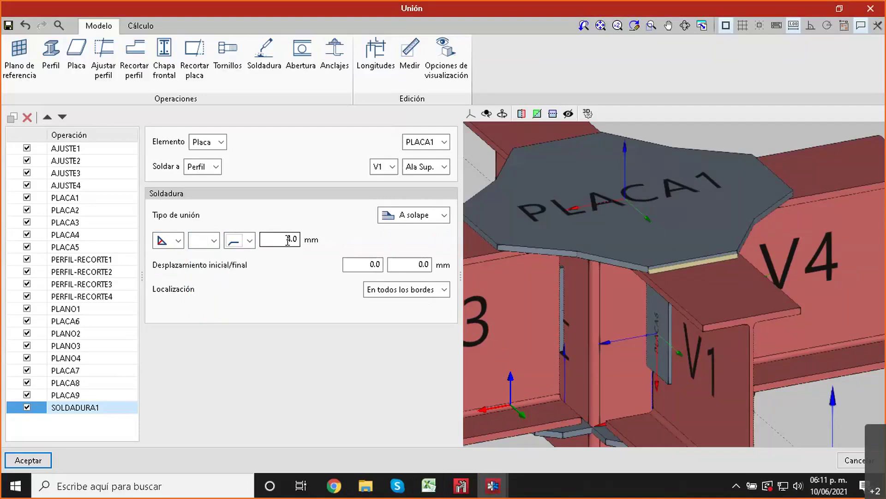
Step: Set the thickness of the PLACA1 to V1 lap weld to 5 mm, leaving the start and end offsets as they are
drag(288, 240, 311, 242)
scroll(681, 286, up, 4)
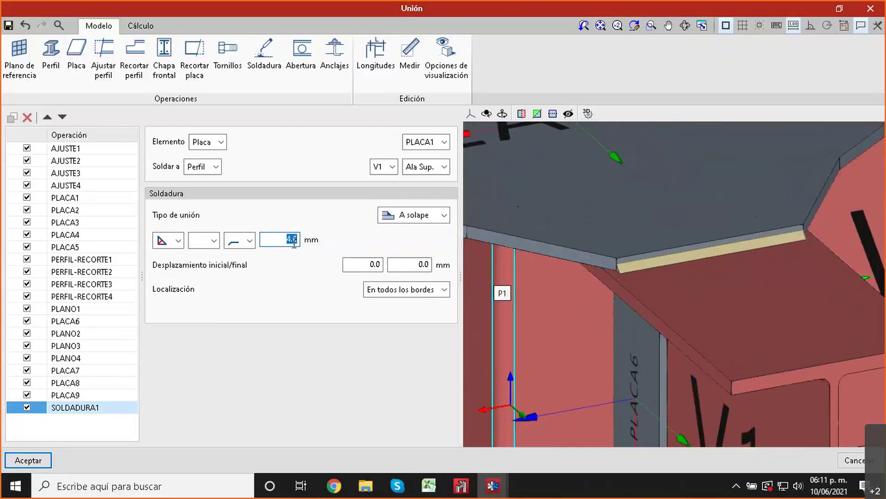
key(BackSpace)
text(6)
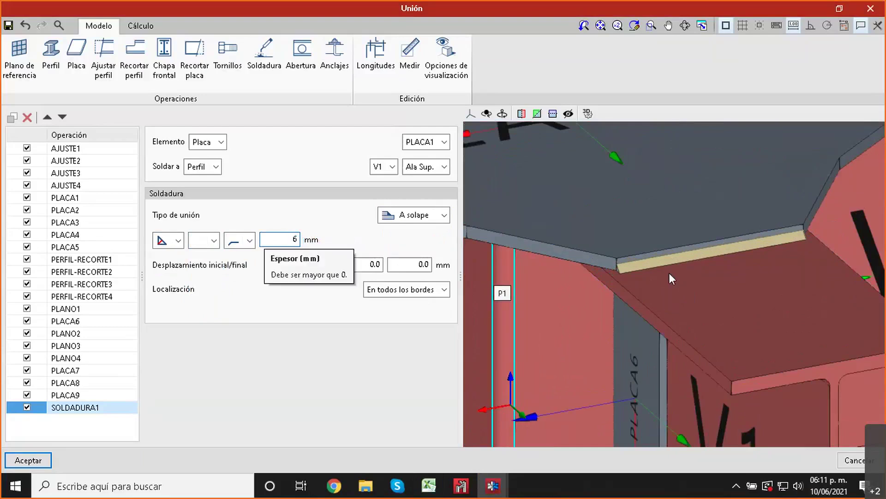
key(Tab)
key(shift+Tab)
text(5)
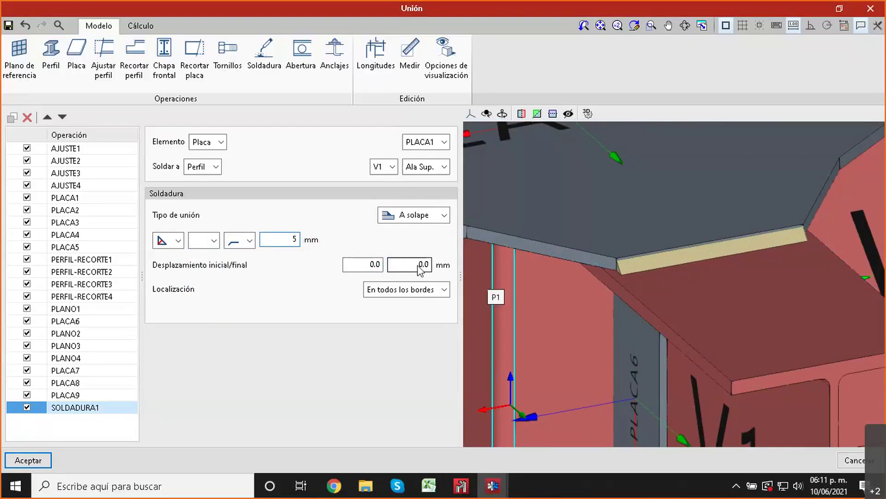
key(Tab)
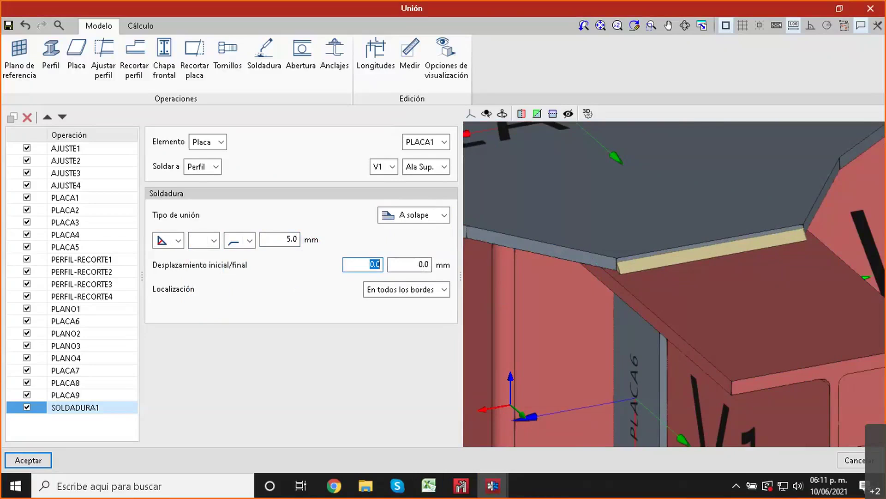
key(Tab)
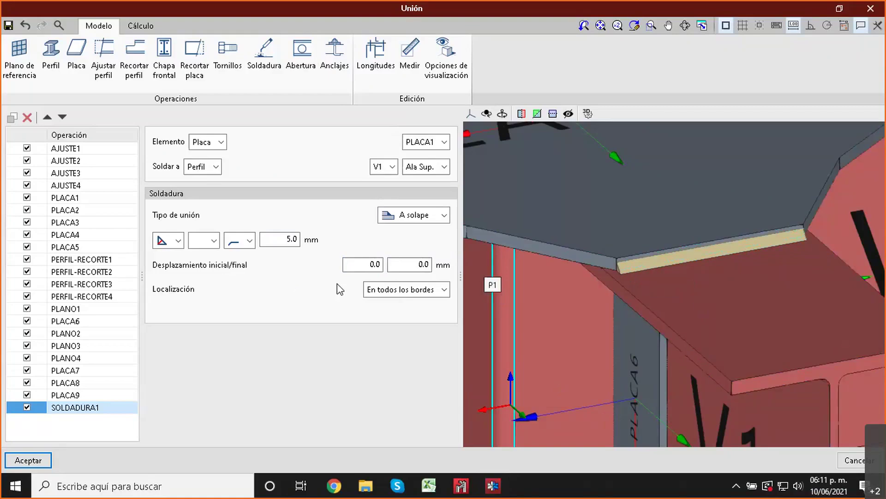
Step: Review the weld location options and examine the weld bead along the PLACA1 edge on beam V1
click(378, 289)
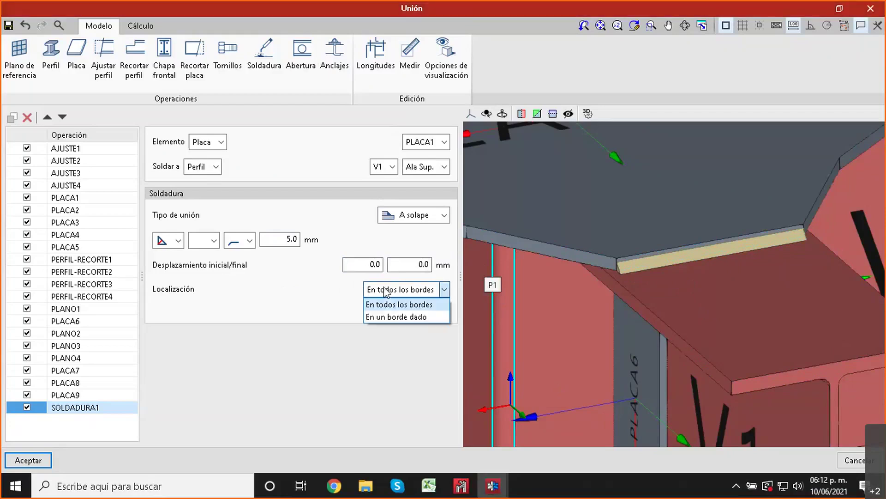
click(302, 321)
scroll(674, 301, down, 2)
scroll(679, 290, down, 1)
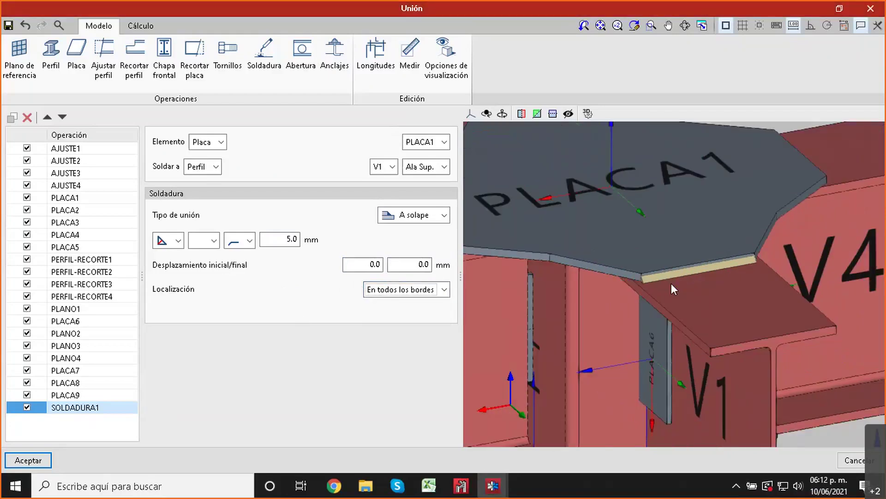
scroll(685, 306, up, 1)
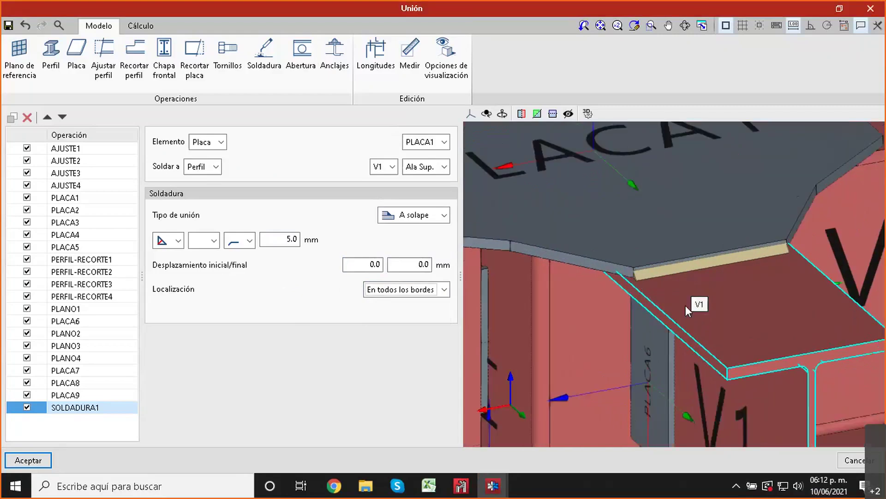
scroll(730, 296, down, 2)
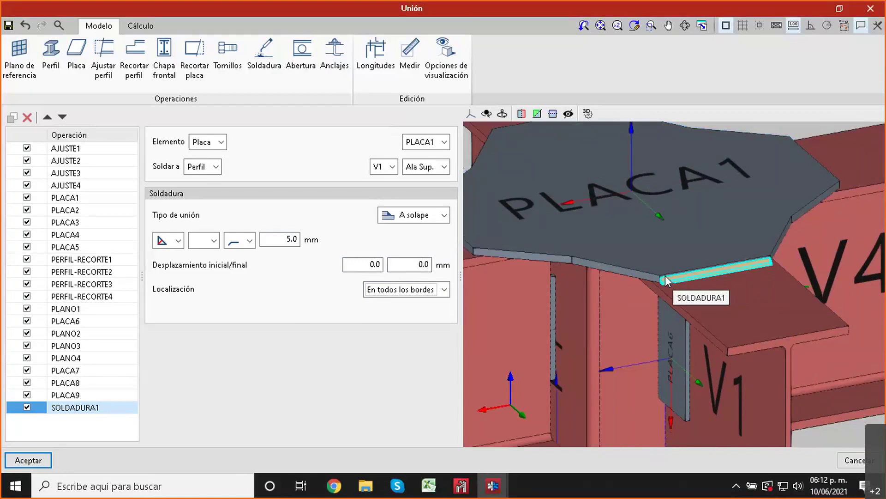
Step: Duplicate the V1 lap weld and set V2 as the profile PLACA1 is welded to
click(14, 118)
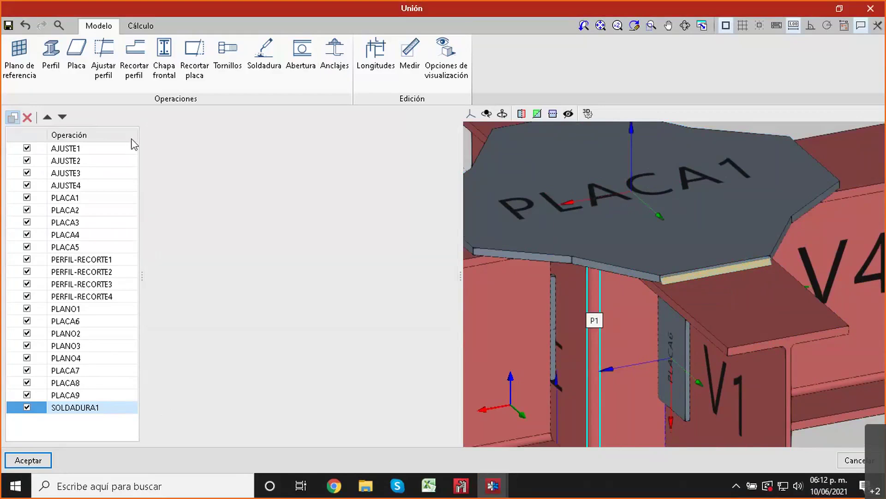
click(392, 166)
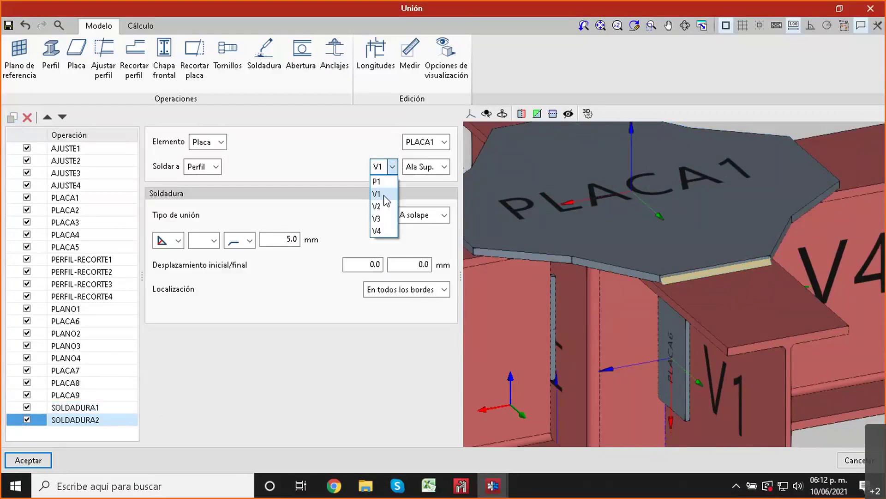
click(385, 205)
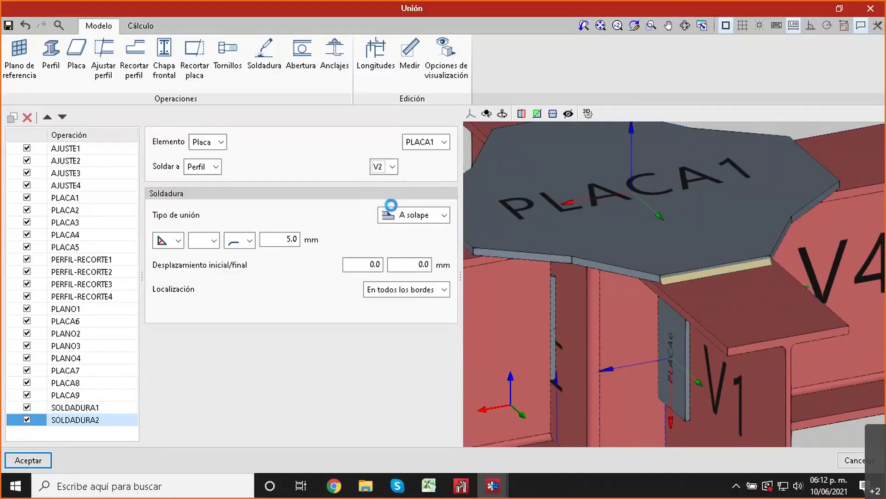
scroll(601, 242, down, 3)
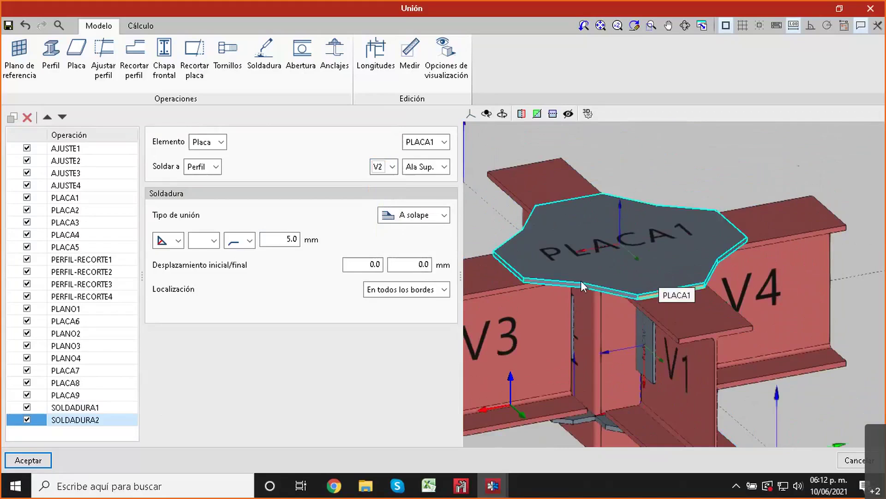
middle_drag(581, 281, 638, 311)
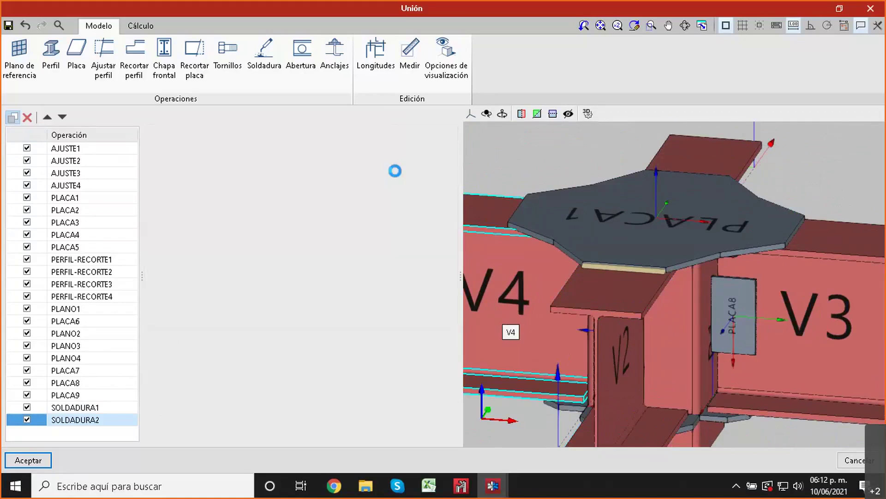
Step: Set V3 as the welded profile for the third PLACA1 weld and duplicate that weld
click(393, 167)
click(385, 206)
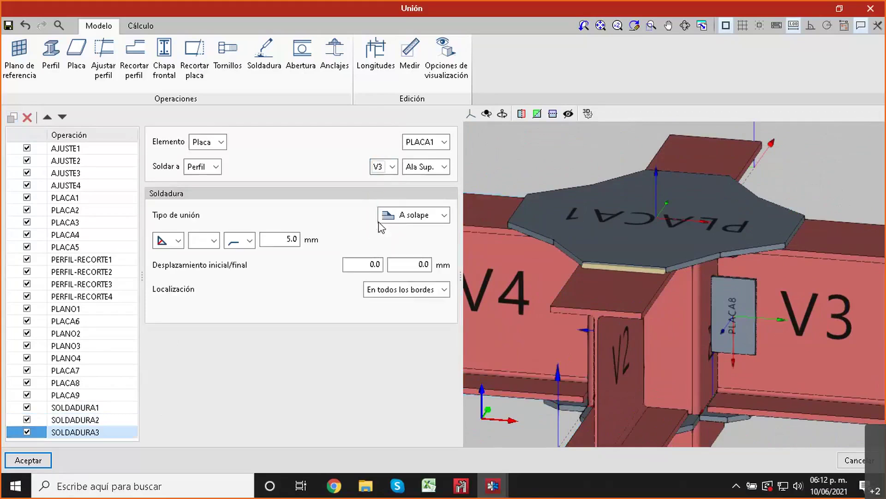
click(13, 118)
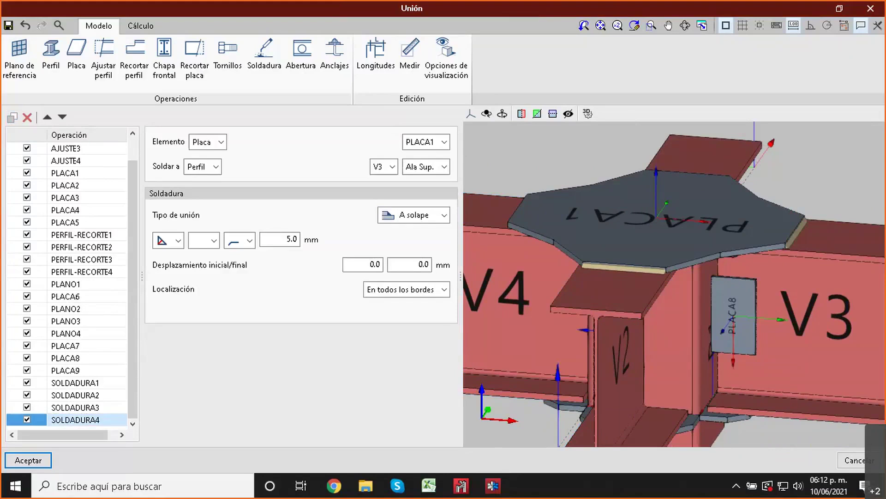
click(453, 80)
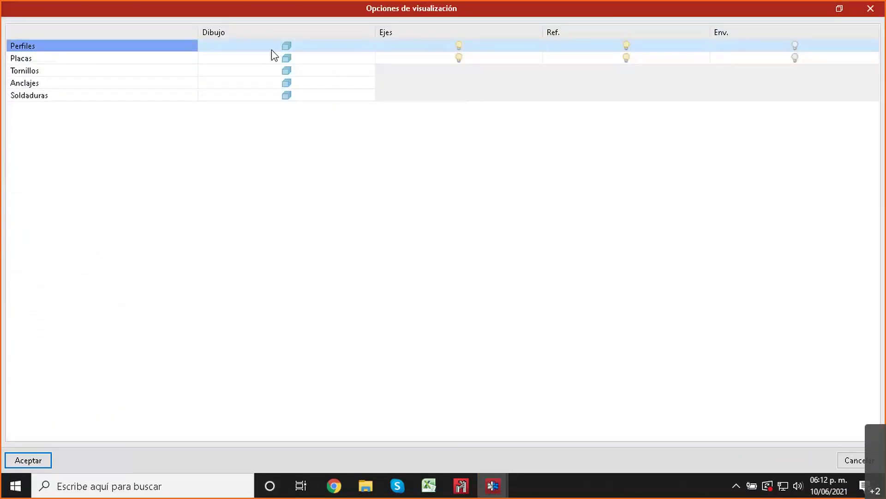
click(283, 48)
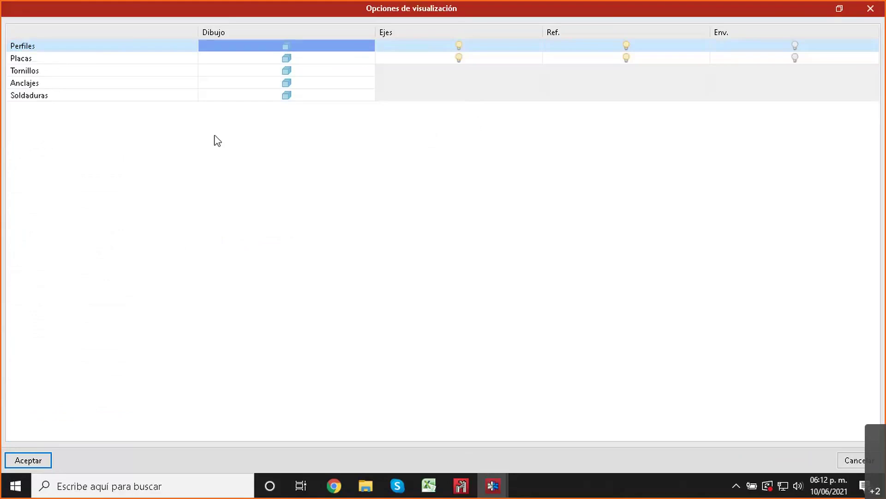
click(848, 462)
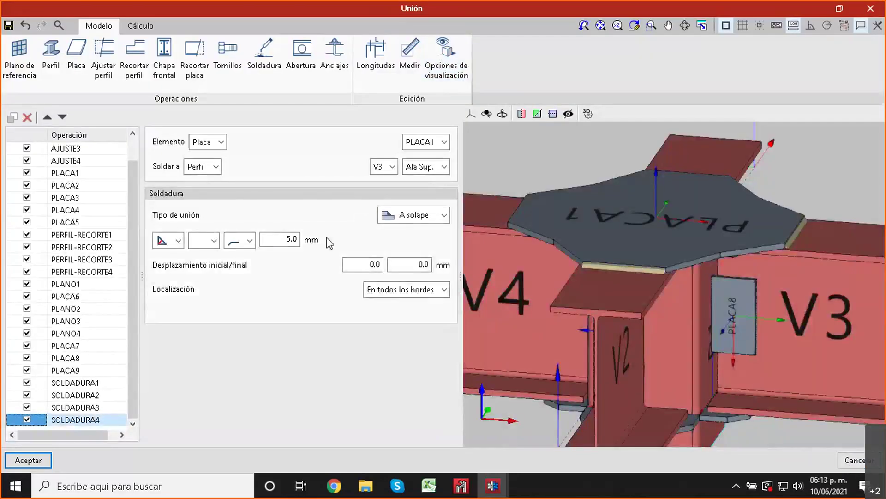
Step: Set V4 as the profile PLACA1 is welded to in the fourth weld
click(375, 166)
click(376, 231)
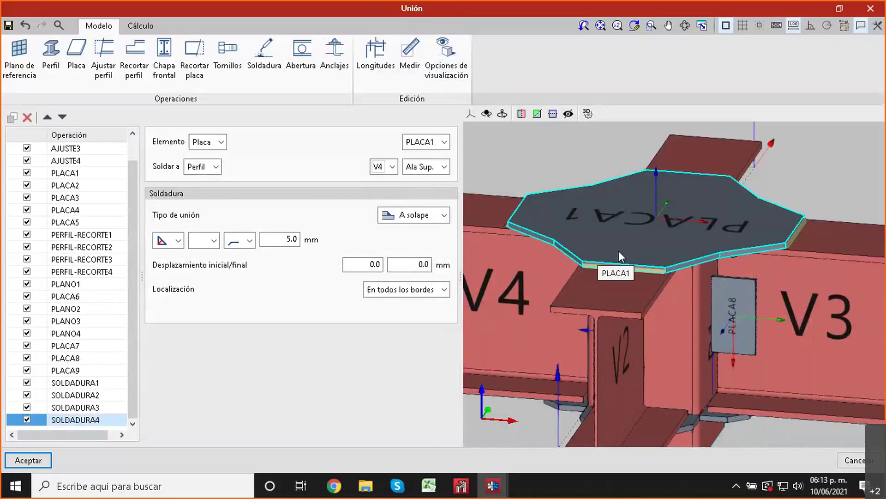
Step: Examine the weld between PLACA1 and V4's upper flange from below, above and the beam's end
shift+middle_drag(606, 251, 661, 229)
scroll(614, 218, up, 5)
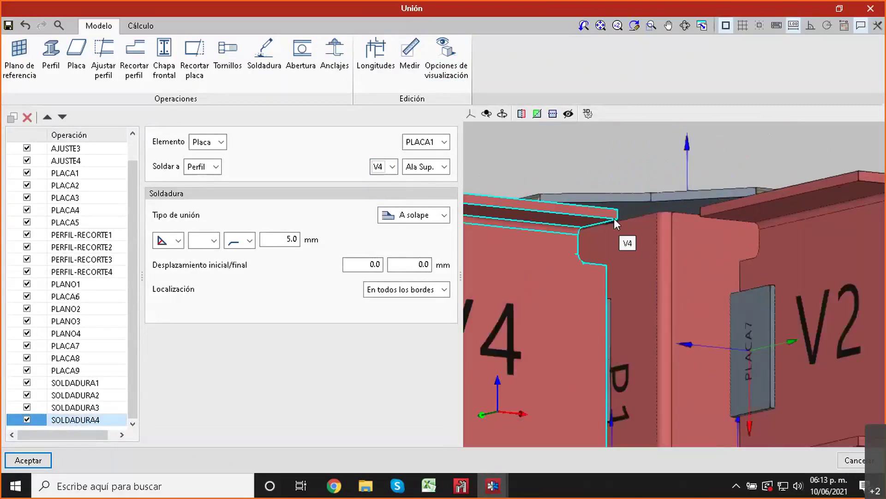
scroll(615, 219, down, 2)
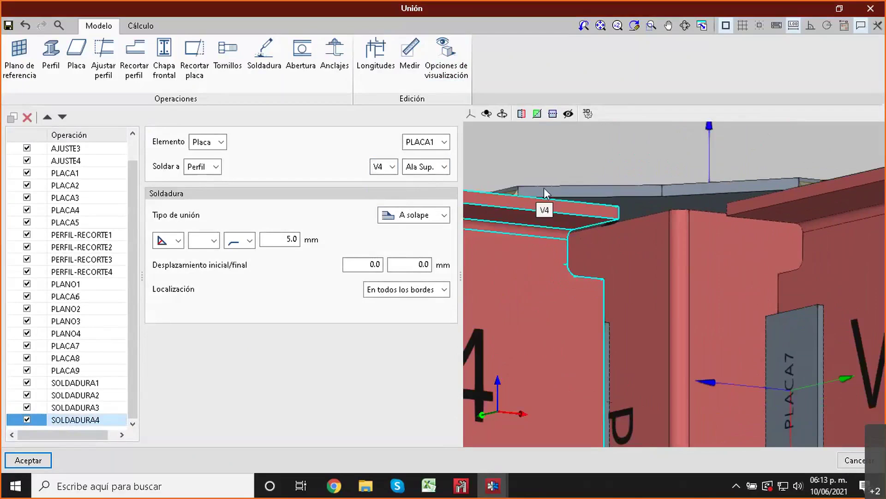
scroll(601, 203, up, 2)
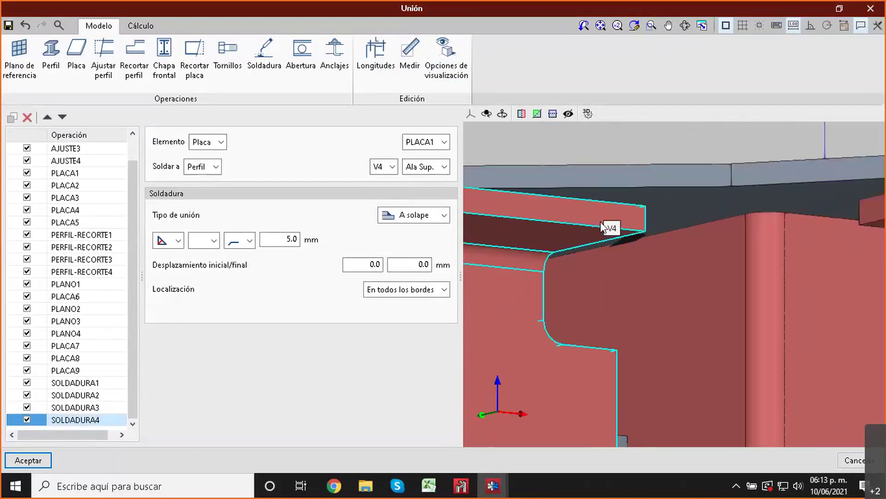
scroll(610, 253, down, 3)
scroll(629, 269, up, 2)
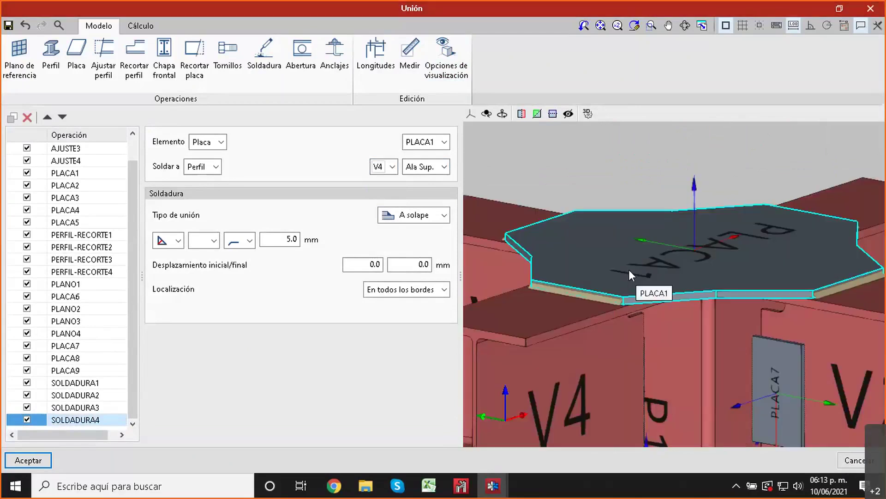
scroll(629, 270, down, 3)
middle_drag(658, 364, 682, 348)
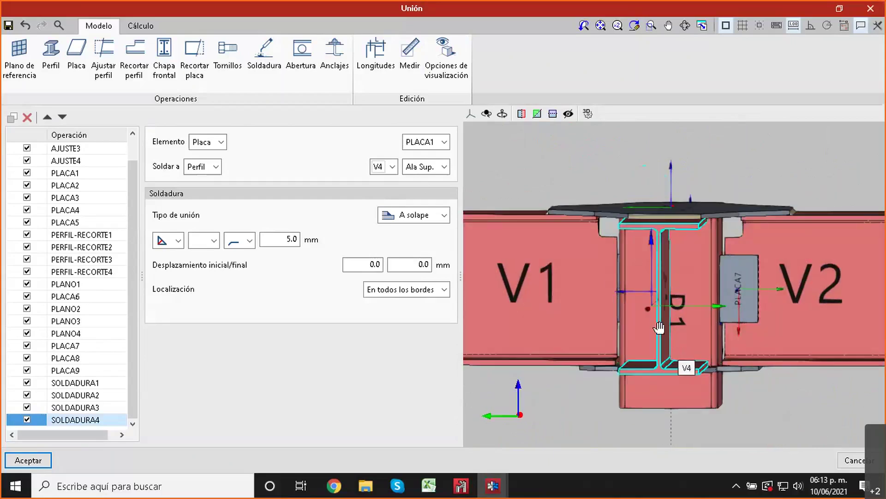
middle_drag(660, 323, 639, 293)
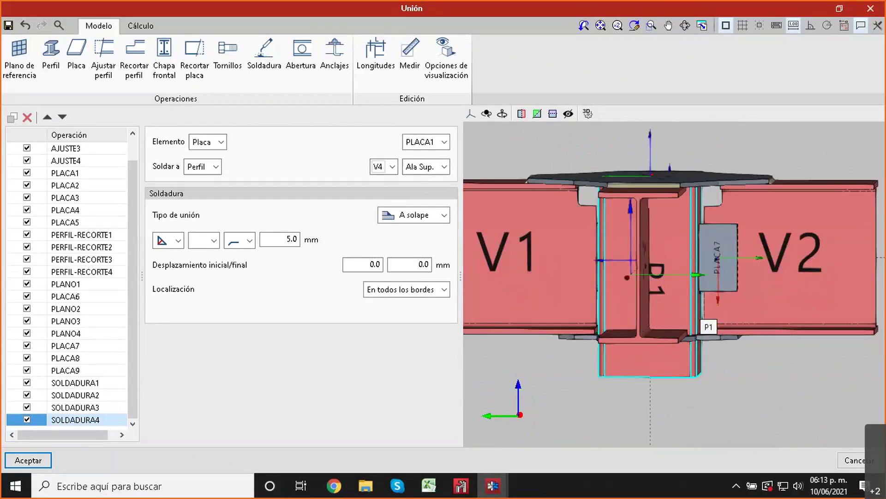
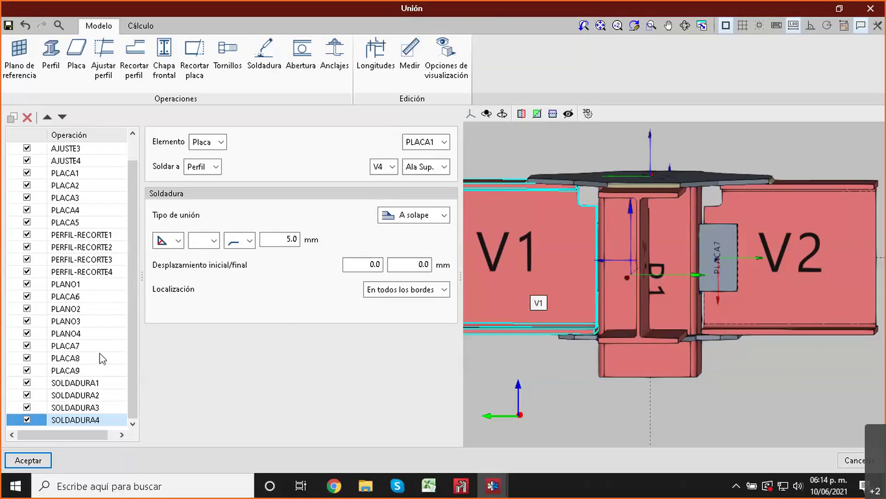
Step: Add a new weld and set V1's lower flange (Ala inf.) as the element being welded
click(260, 60)
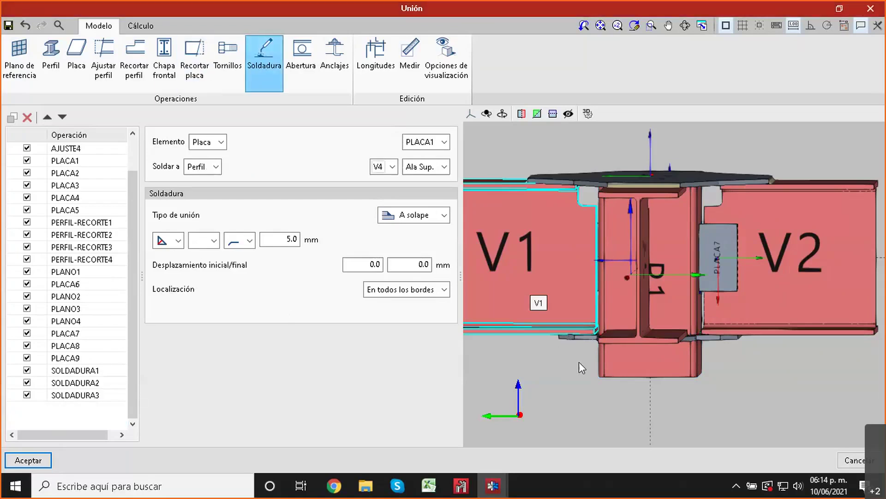
click(575, 344)
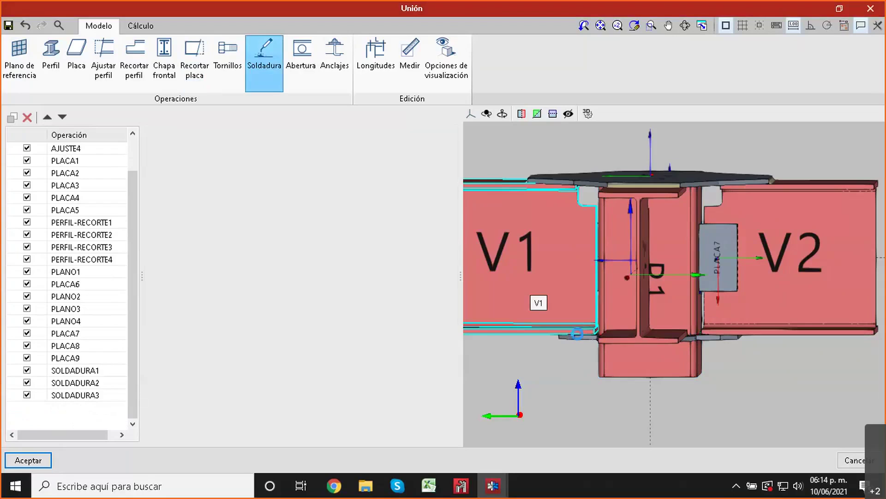
scroll(591, 341, up, 5)
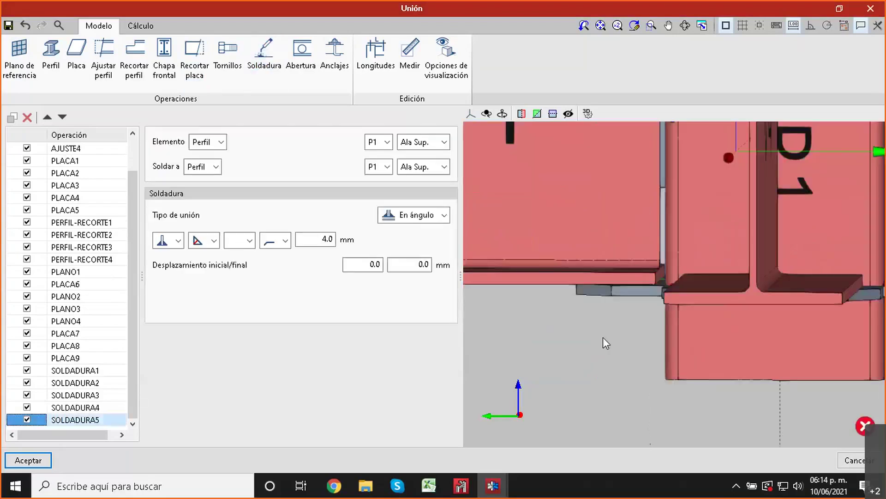
middle_drag(622, 296, 608, 271)
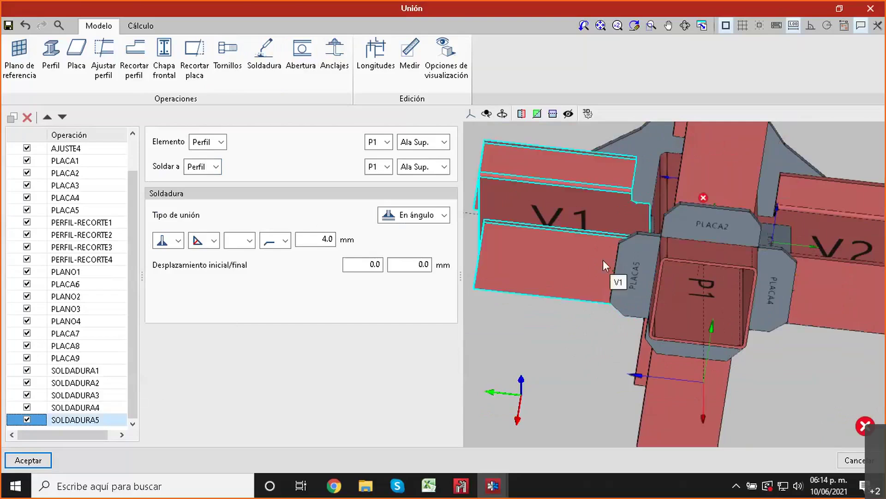
click(388, 142)
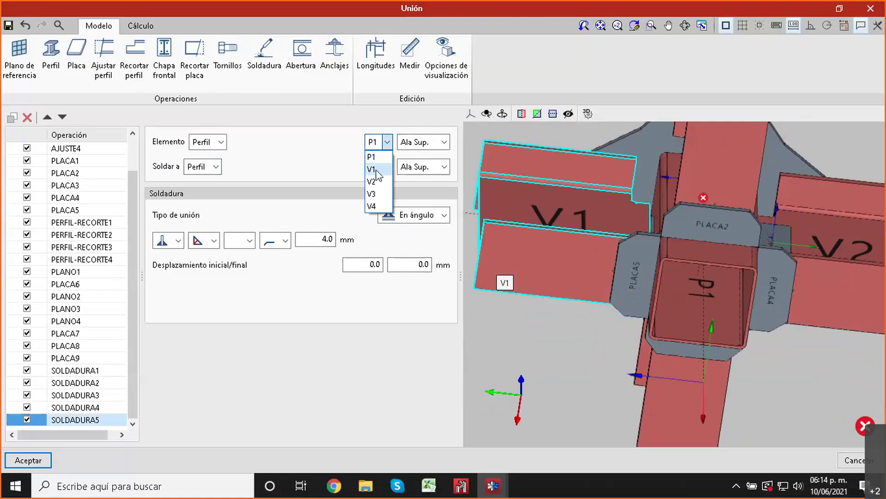
click(377, 171)
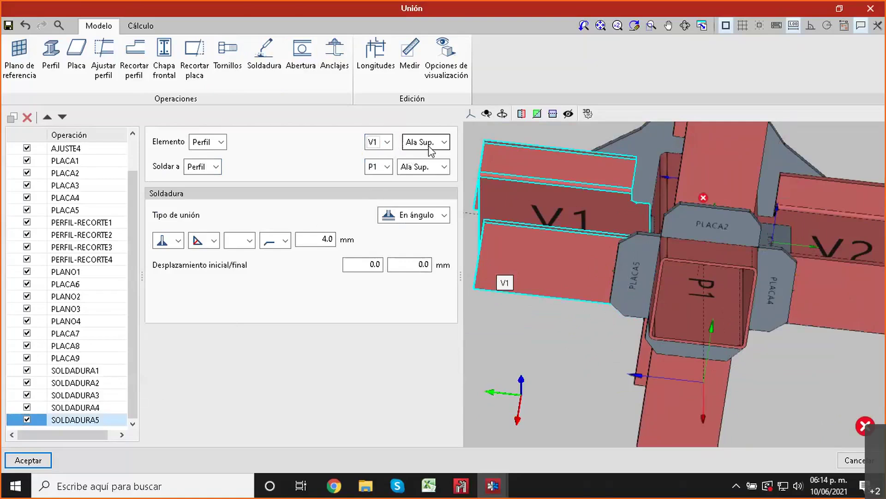
click(422, 143)
click(419, 169)
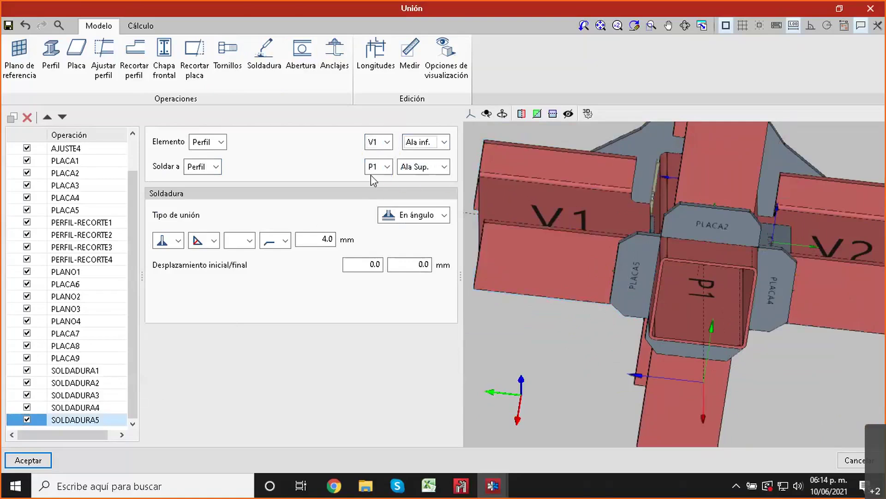
Step: Weld V1's lower flange to plate PLACA5 with a lap joint (A solape)
click(216, 167)
click(203, 192)
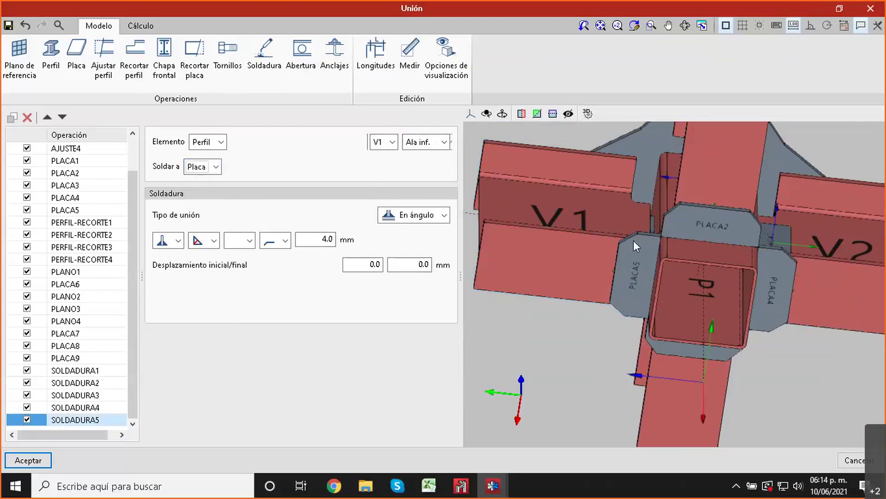
scroll(623, 223, up, 3)
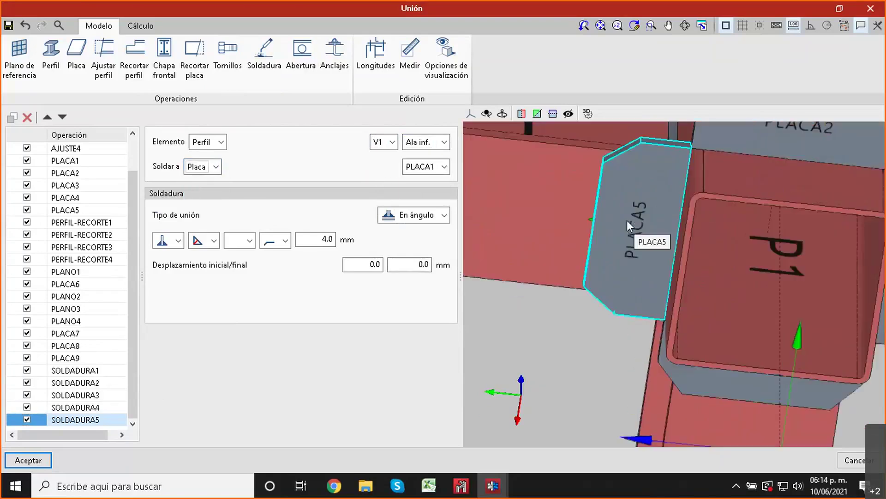
click(444, 167)
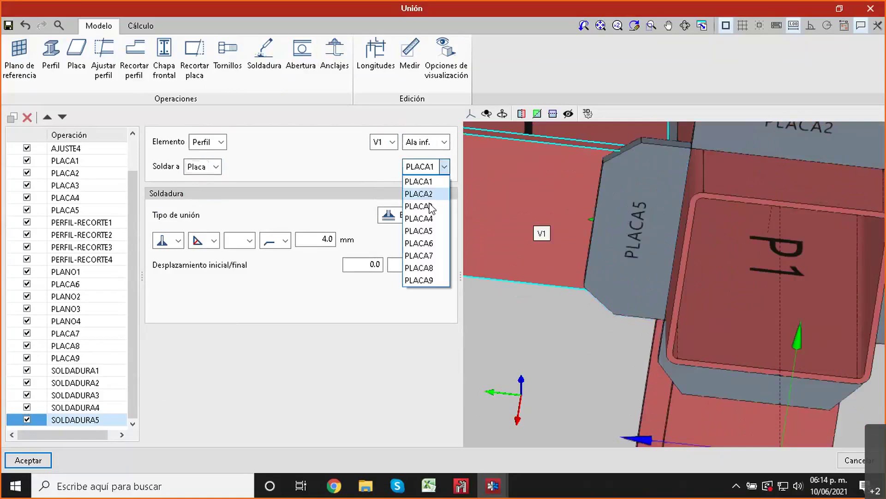
click(433, 231)
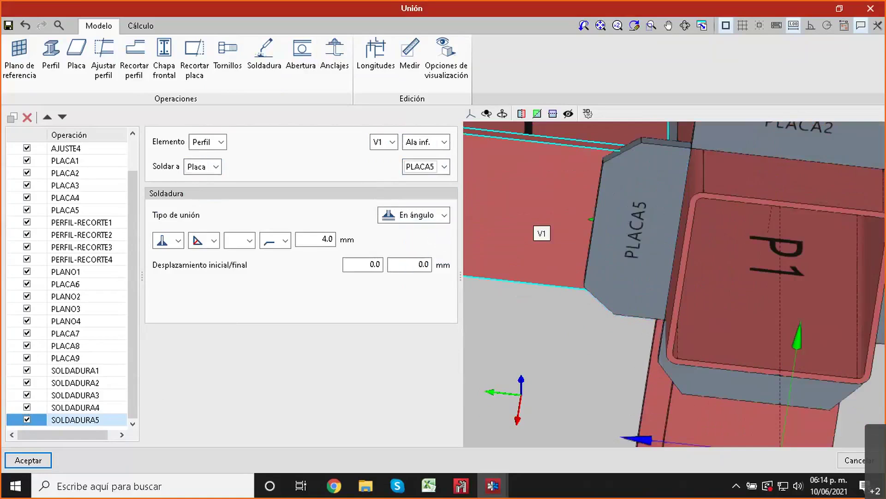
click(388, 217)
click(402, 243)
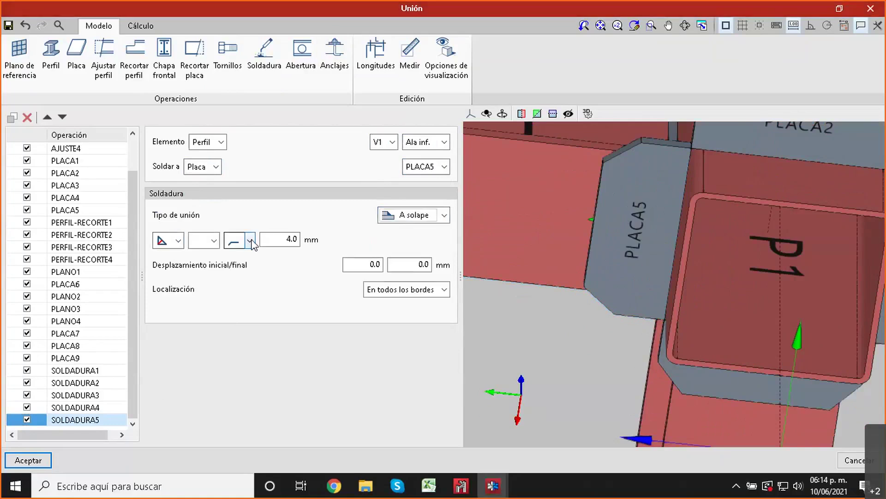
click(283, 238)
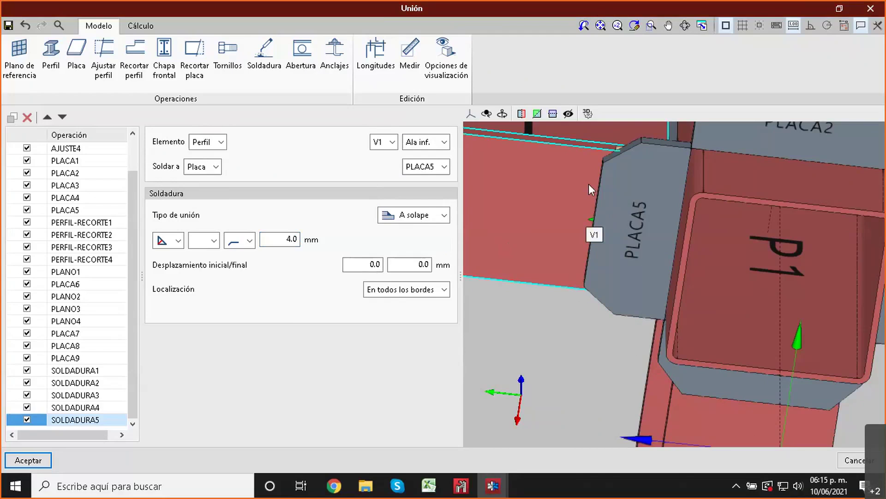
Step: Examine the lap weld between V1's lower flange and PLACA5 and the neighbouring lower plates from several sides
scroll(591, 183, up, 1)
shift+middle_drag(612, 178, 639, 139)
scroll(654, 260, up, 3)
shift+middle_drag(654, 261, 671, 240)
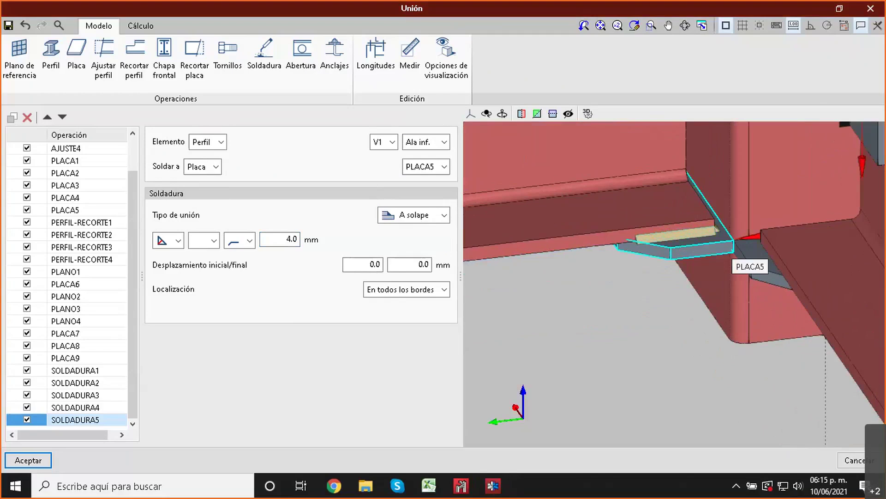
scroll(549, 242, down, 5)
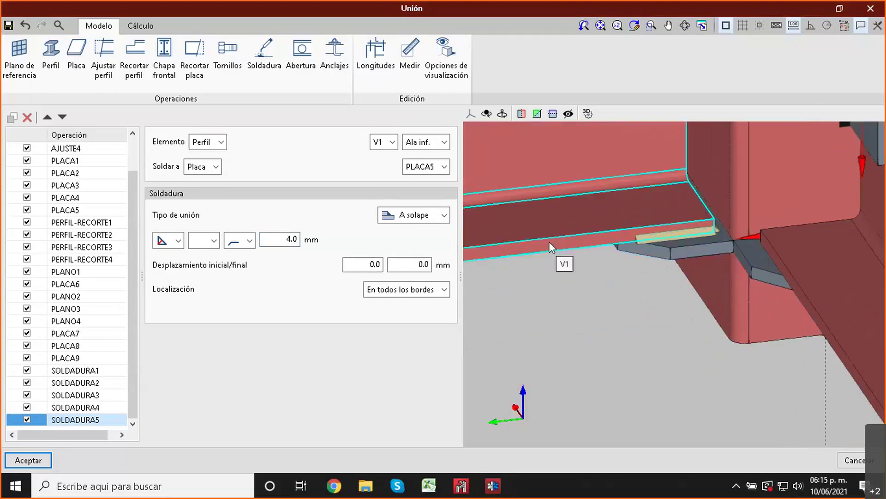
shift+middle_drag(614, 238, 699, 207)
middle_drag(698, 208, 729, 289)
shift+middle_drag(674, 273, 722, 253)
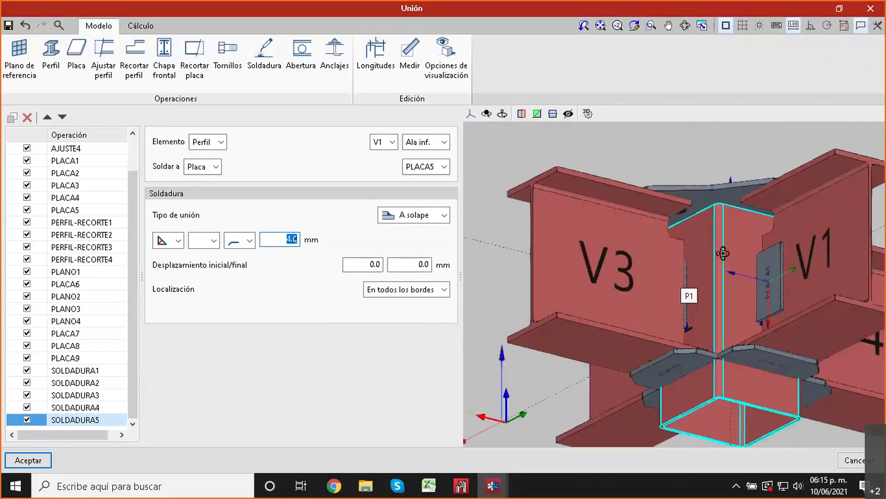
scroll(717, 204, up, 3)
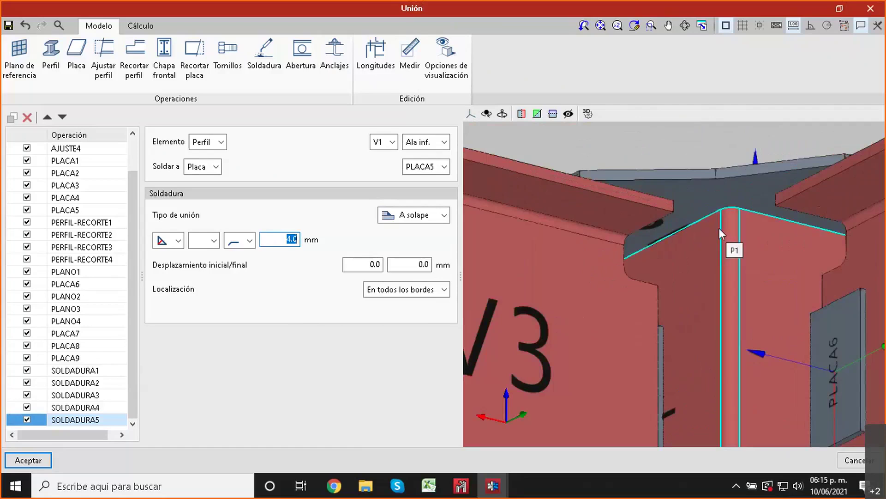
scroll(725, 228, down, 2)
scroll(725, 228, down, 2)
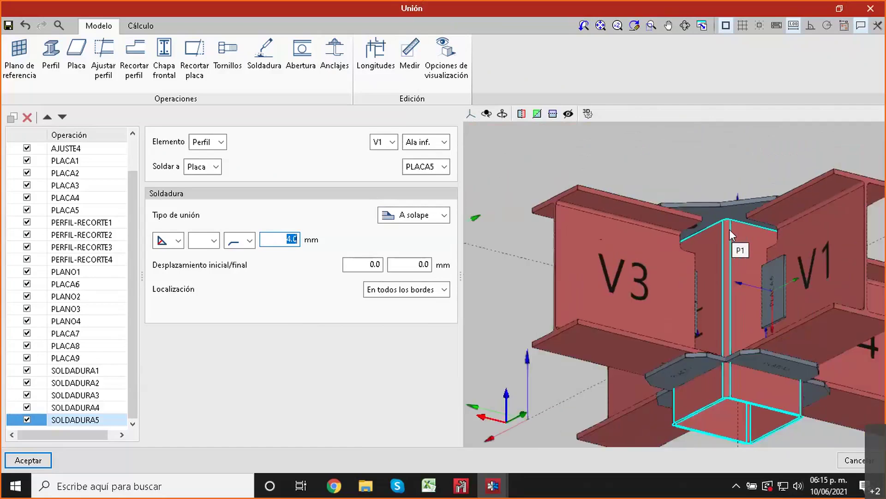
shift+middle_drag(736, 235, 708, 277)
middle_drag(743, 390, 740, 369)
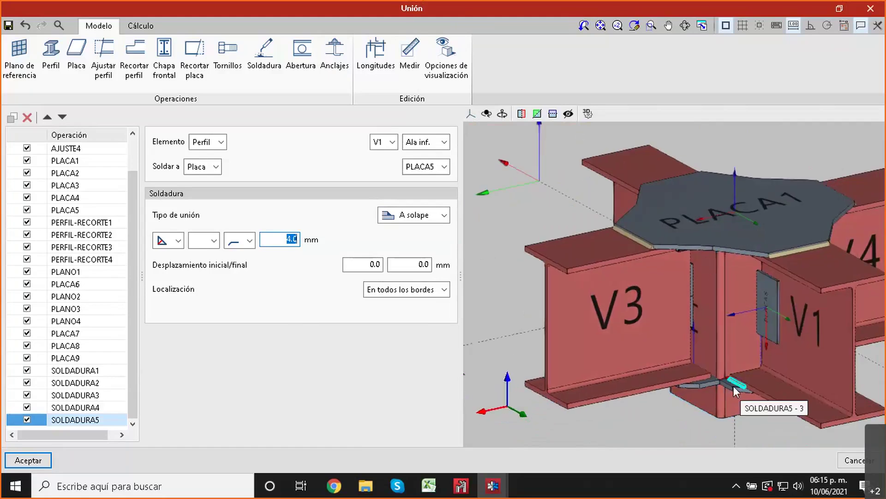
scroll(736, 378, up, 3)
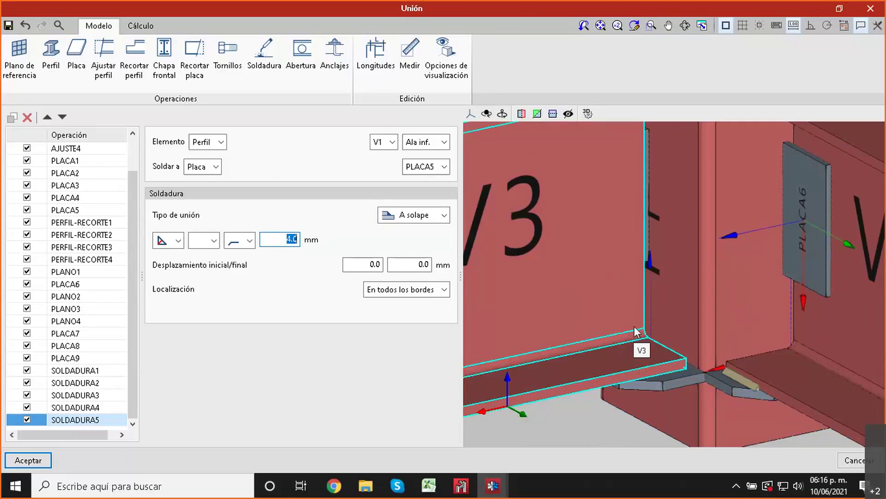
scroll(636, 323, down, 3)
scroll(702, 355, up, 6)
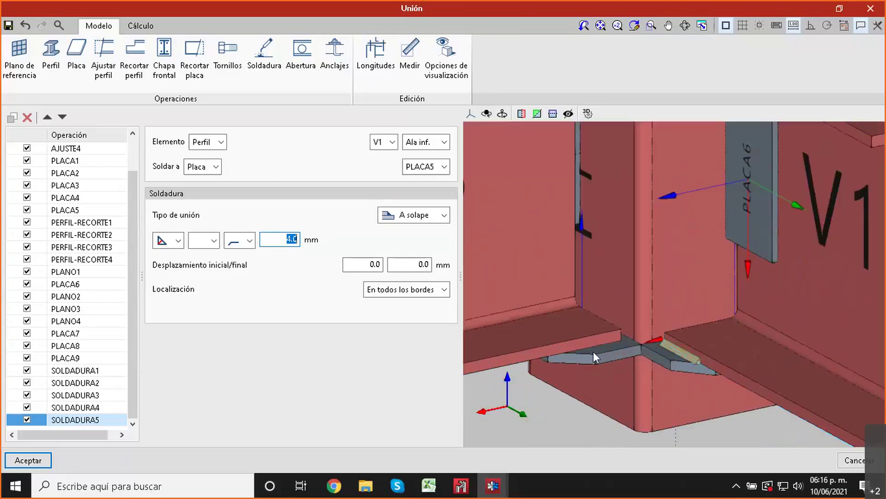
scroll(681, 358, down, 3)
mouse_move(677, 333)
middle_down()
mouse_move(611, 347)
mouse_move(667, 337)
middle_up()
scroll(619, 342, up, 3)
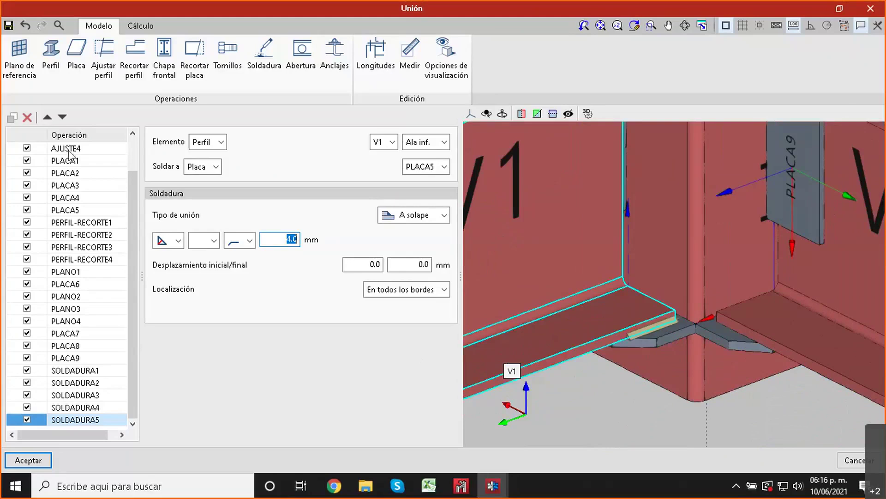
Step: Duplicate the V1–PLACA5 lap weld and reassign the copy to V4's lower flange and plate PLACA2
click(13, 119)
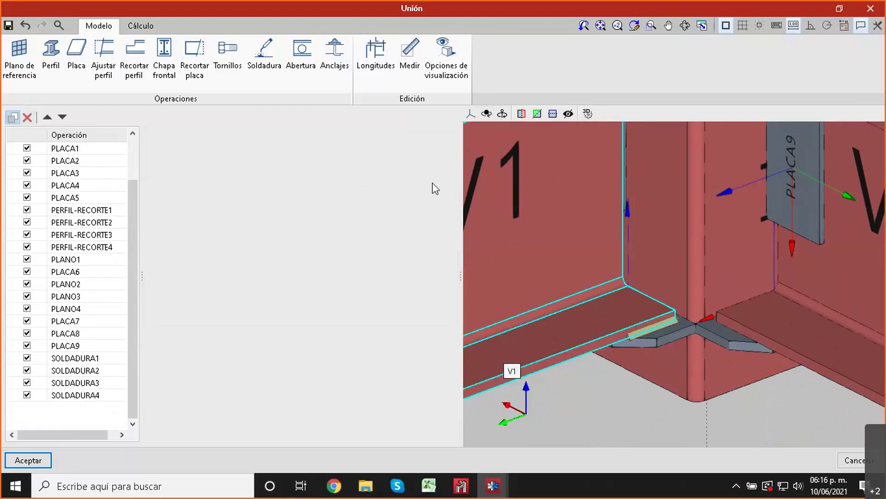
scroll(623, 265, down, 2)
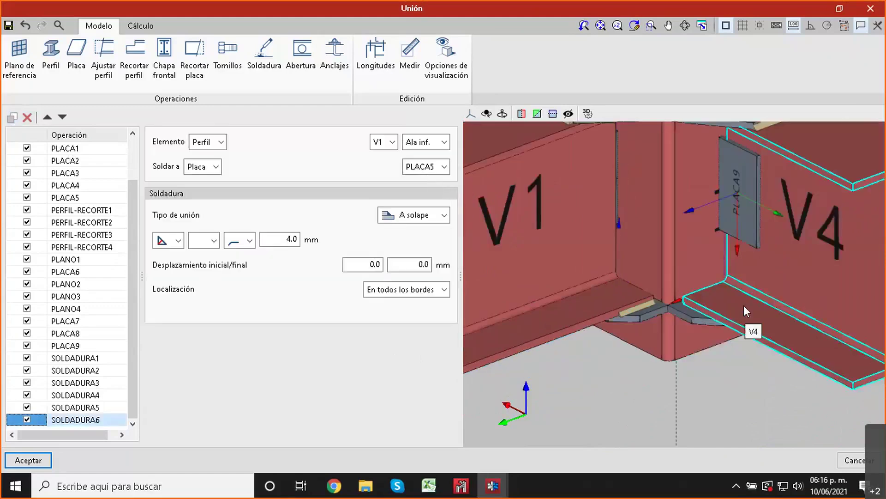
middle_drag(617, 203, 489, 201)
click(387, 142)
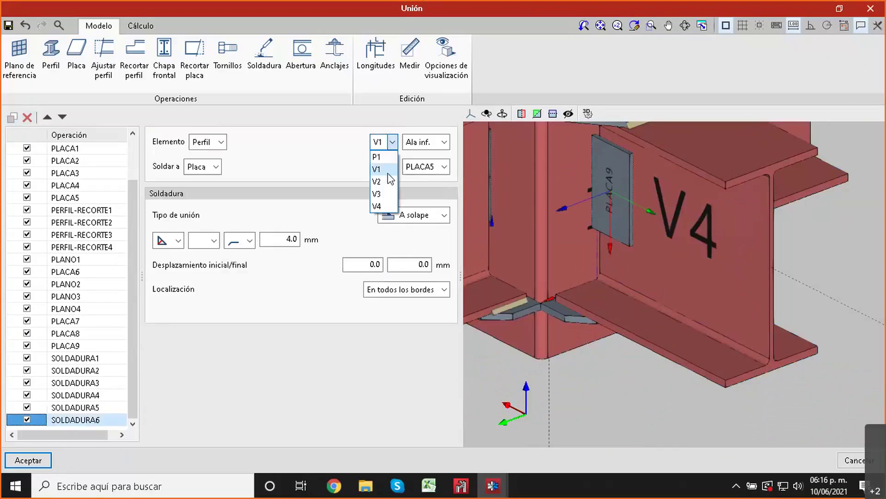
click(376, 206)
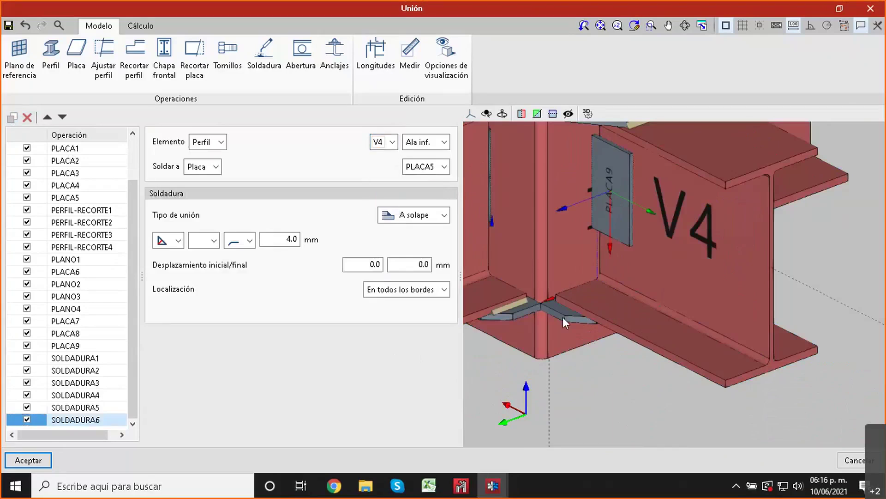
click(617, 332)
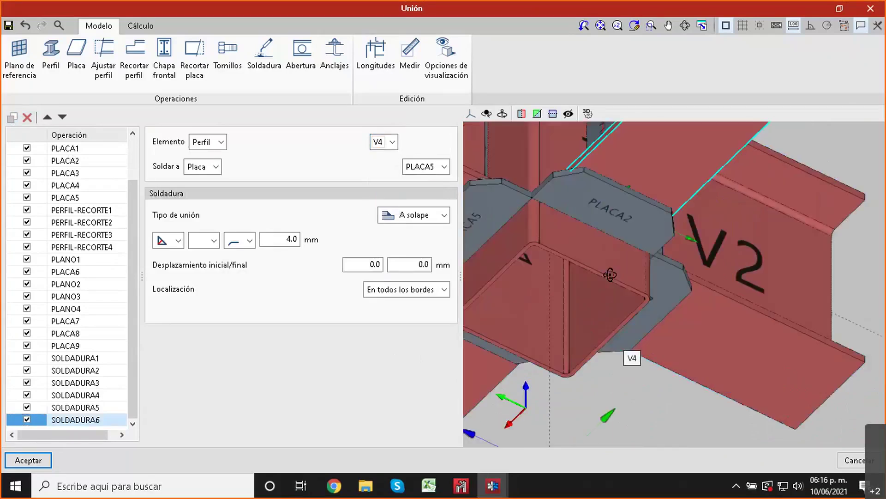
click(444, 166)
click(435, 195)
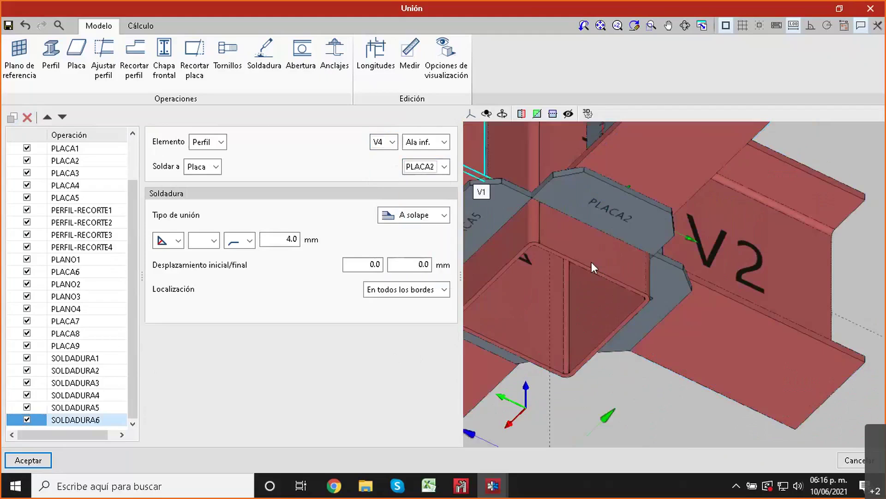
shift+middle_drag(597, 253, 600, 298)
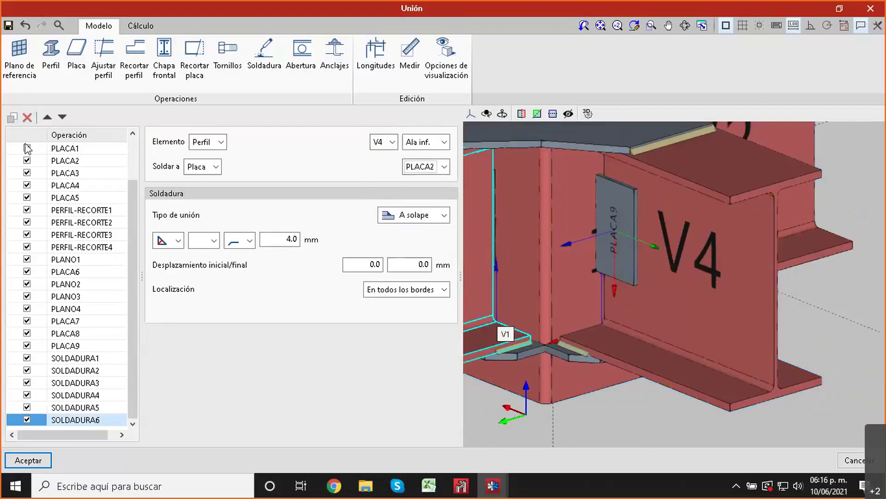
Step: Duplicate the V4–PLACA2 lap weld and reassign the copy to V2's lower flange and plate PLACA4
click(27, 117)
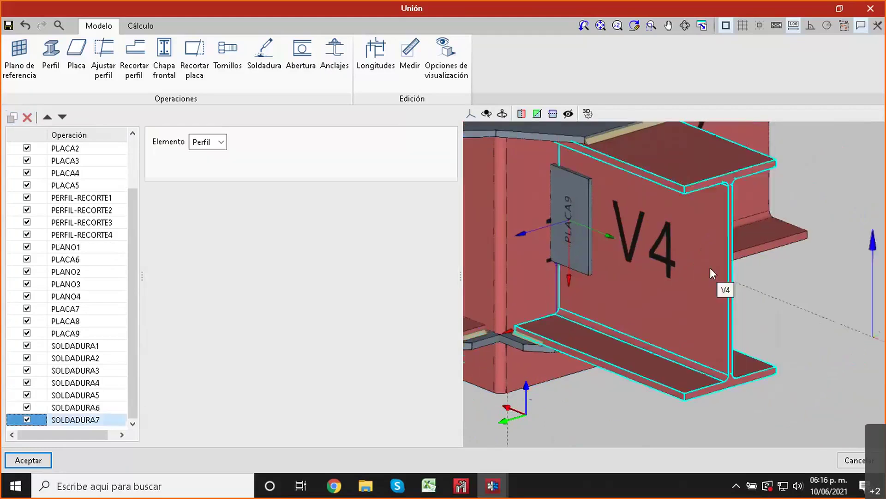
shift+middle_drag(738, 288, 638, 278)
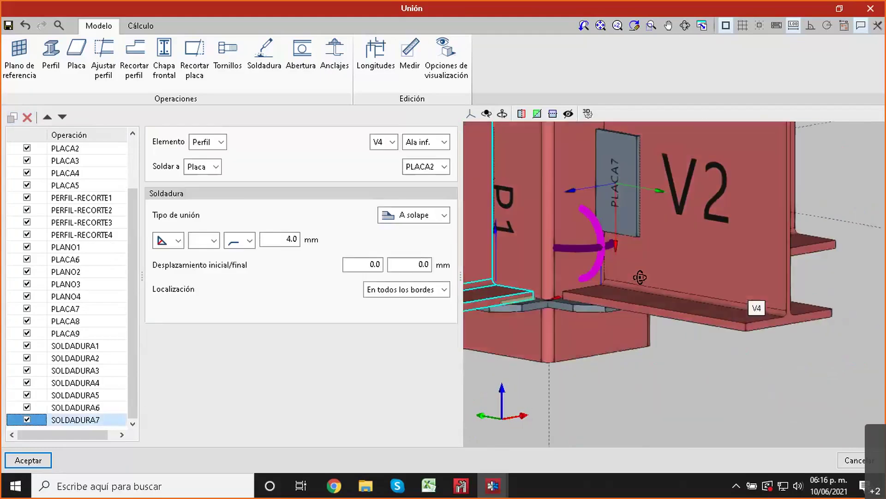
shift+middle_drag(658, 241, 569, 266)
click(383, 142)
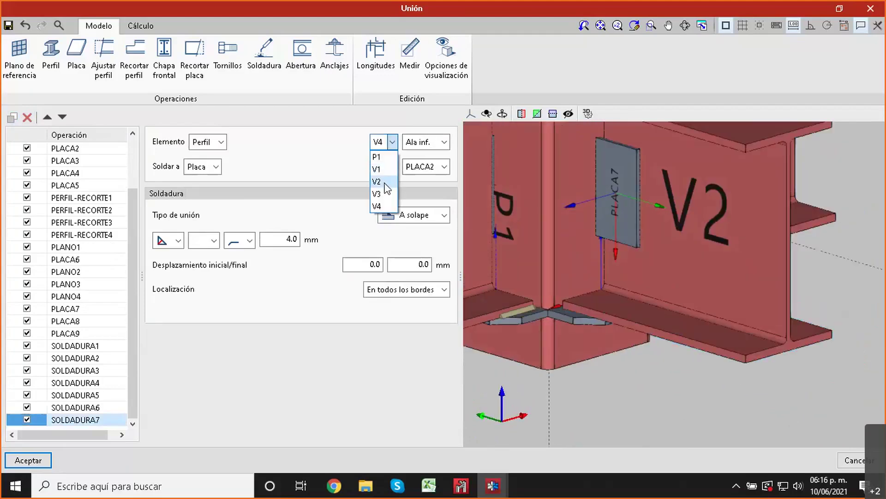
click(379, 179)
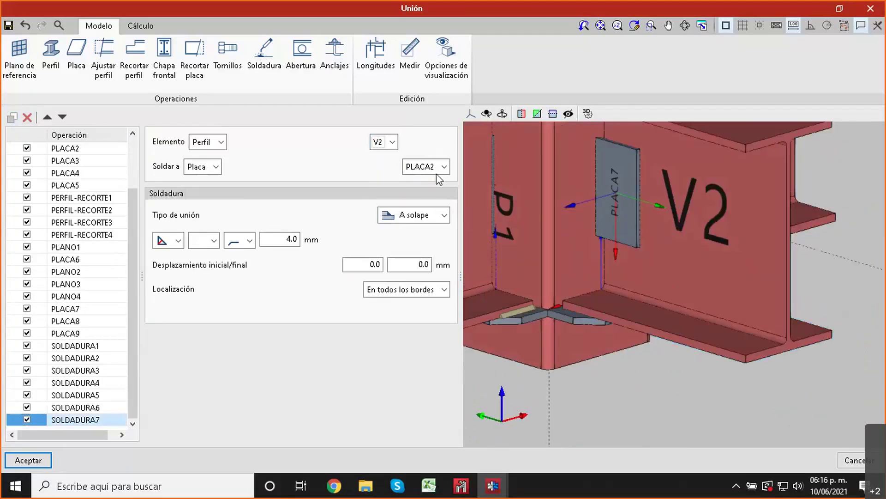
click(436, 173)
click(425, 218)
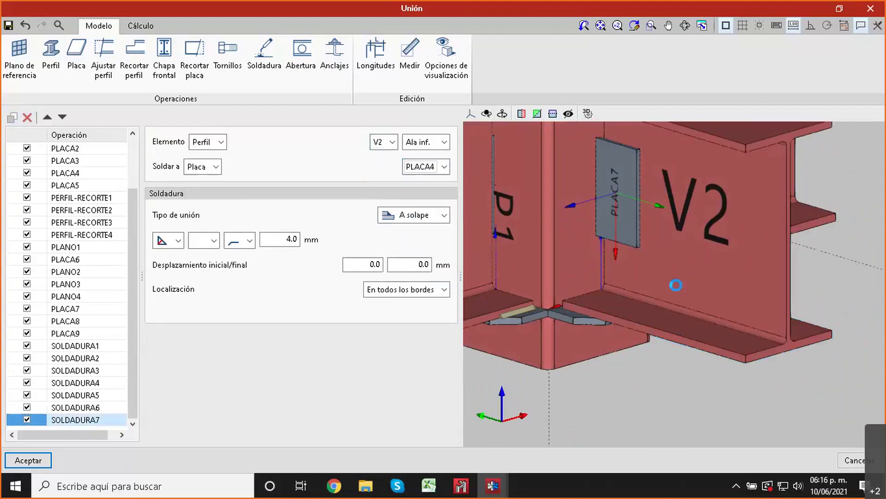
Step: Duplicate the V2–PLACA4 lap weld and reassign the copy to V3's lower flange (Ala inf.) and plate PLACA3
shift+middle_drag(628, 337, 616, 356)
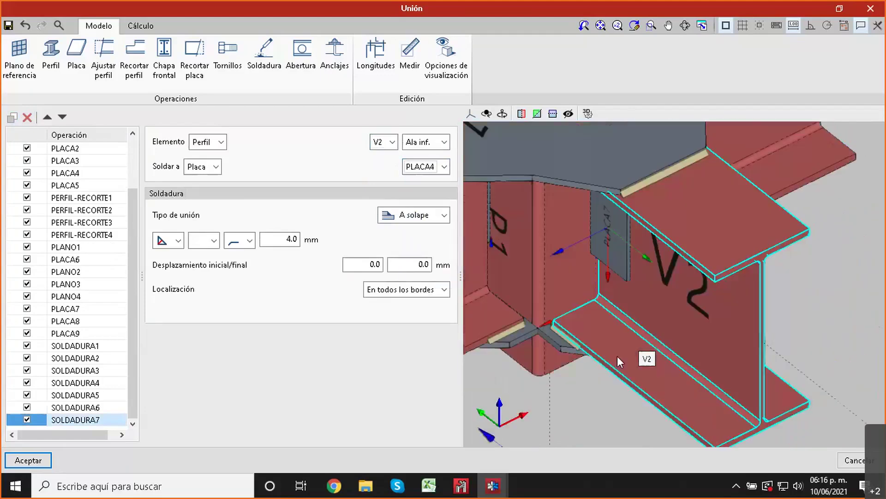
click(14, 121)
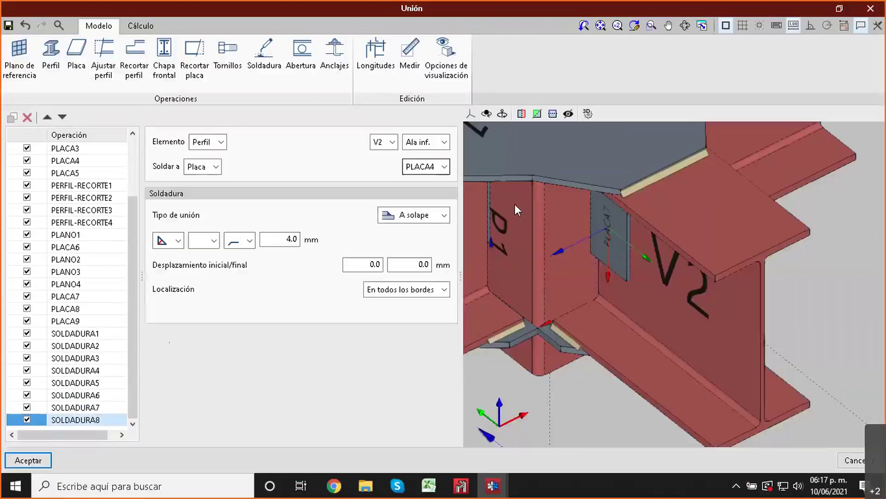
middle_drag(629, 263, 527, 256)
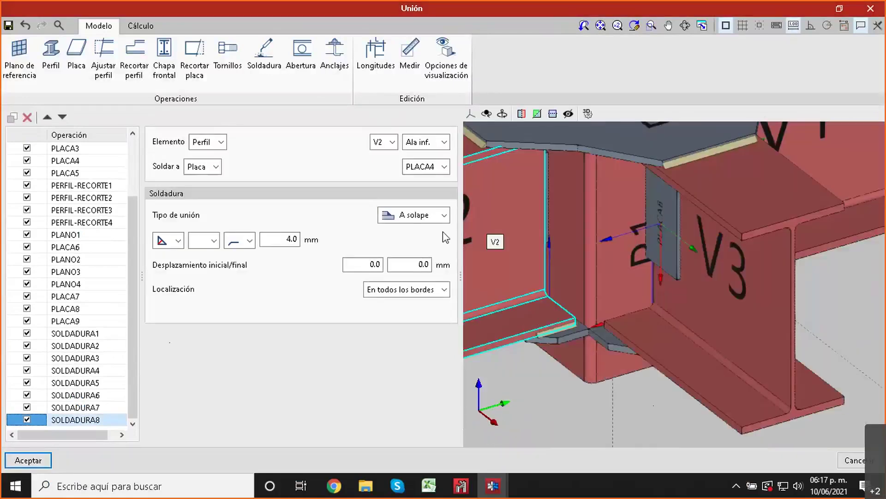
click(393, 142)
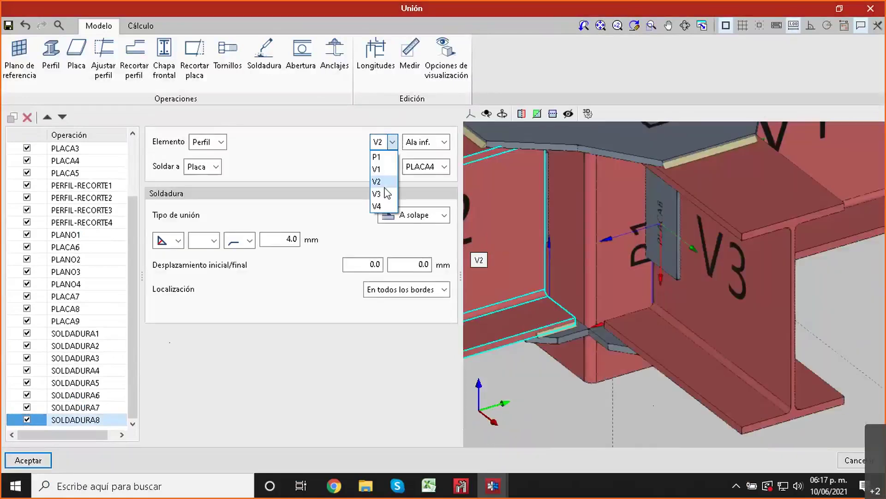
click(384, 186)
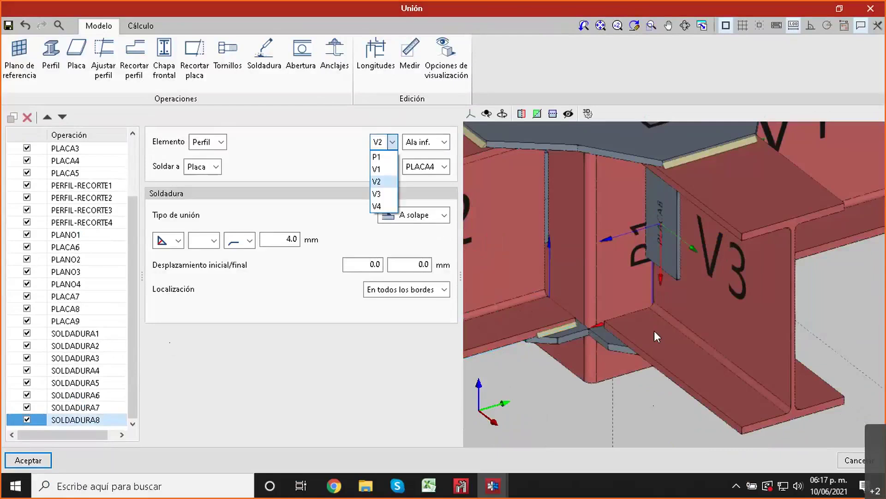
click(382, 193)
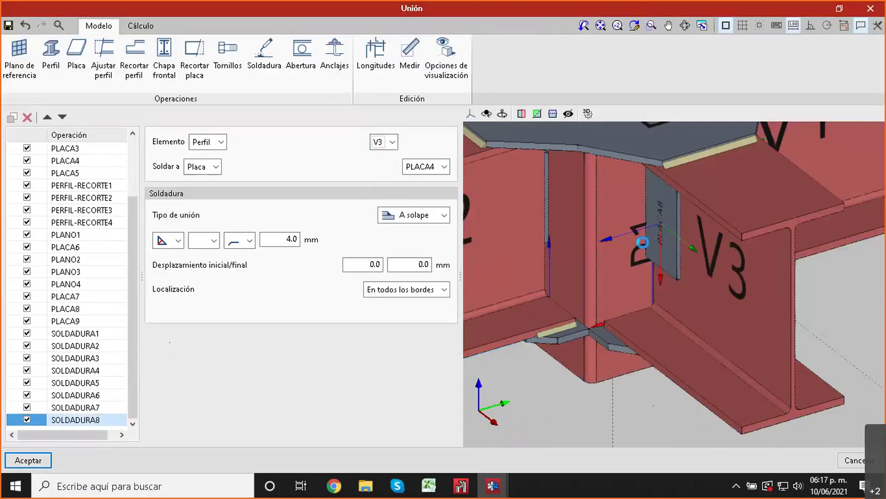
middle_drag(631, 358, 617, 331)
click(444, 166)
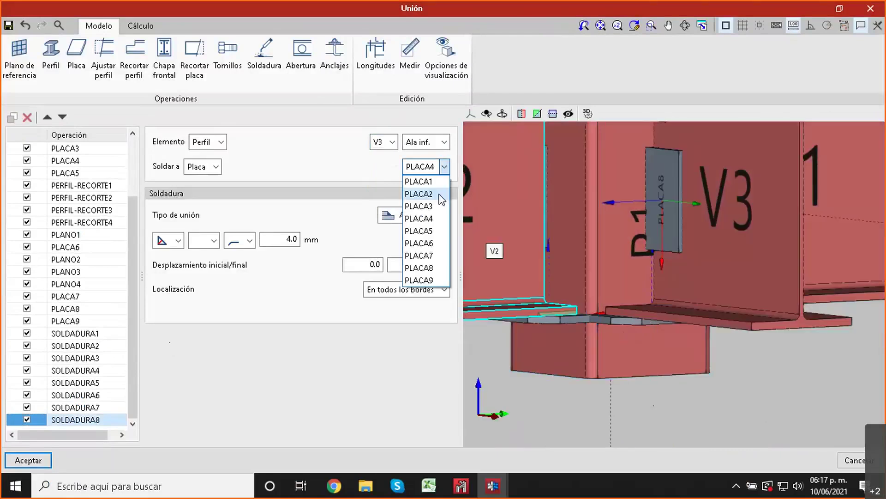
click(439, 208)
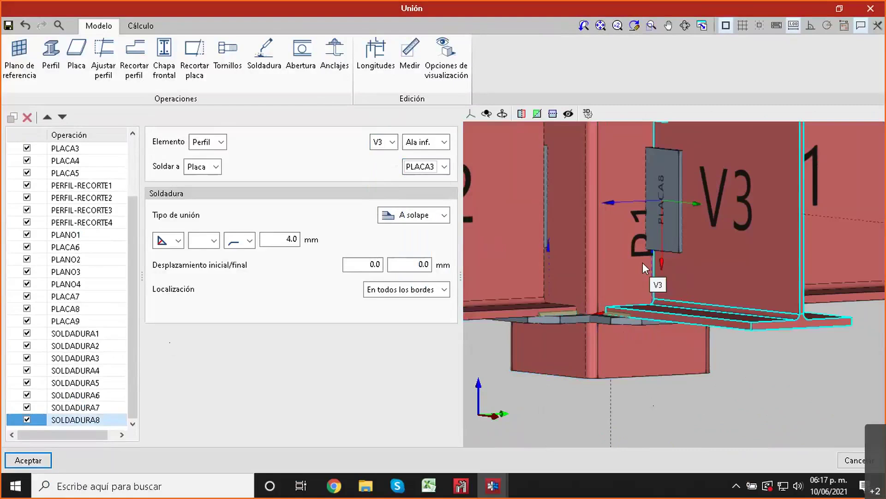
middle_drag(640, 263, 688, 277)
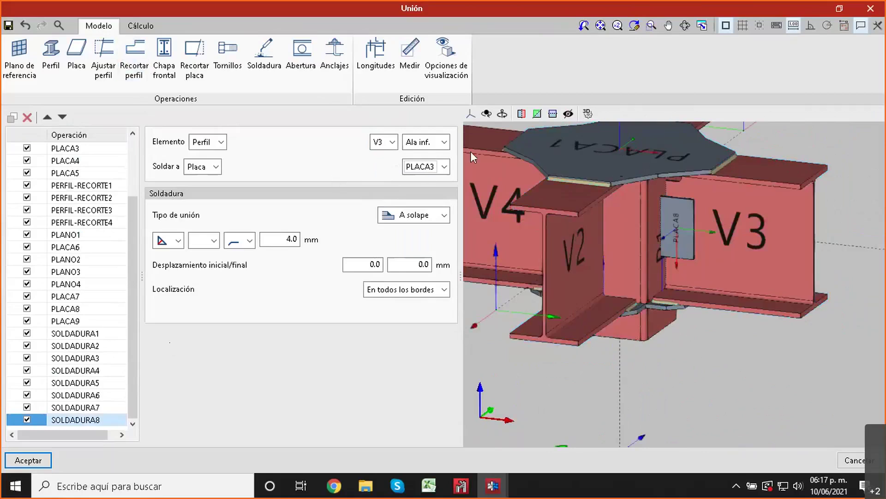
Step: Add a new angle weld (En ángulo) joining column P1's upper flange (Ala Sup.) to plate PLACA1
click(262, 76)
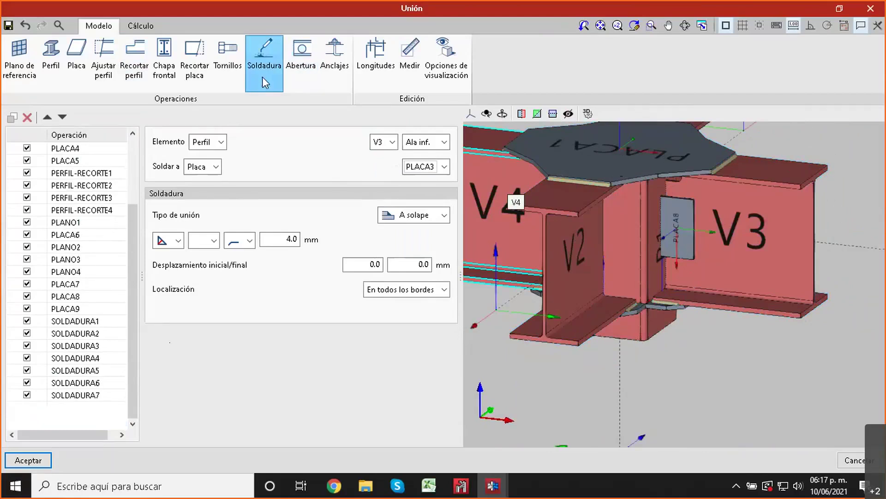
click(263, 77)
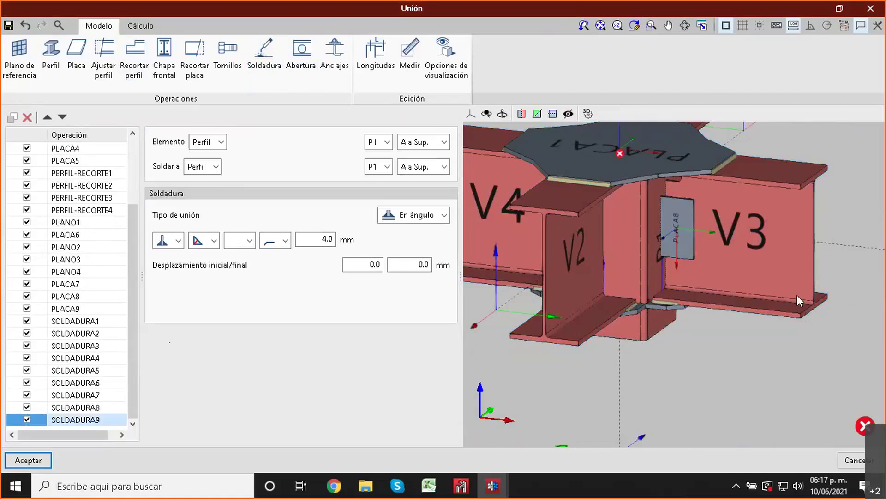
middle_drag(577, 203, 741, 328)
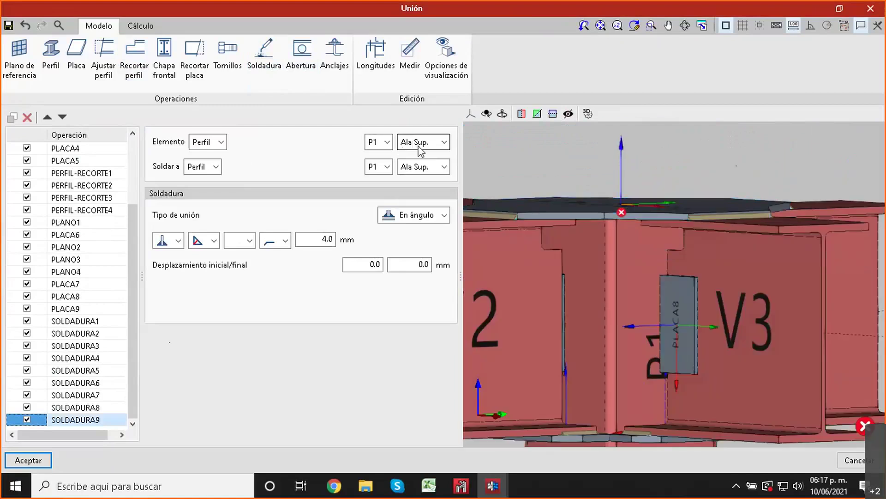
middle_drag(684, 235, 690, 252)
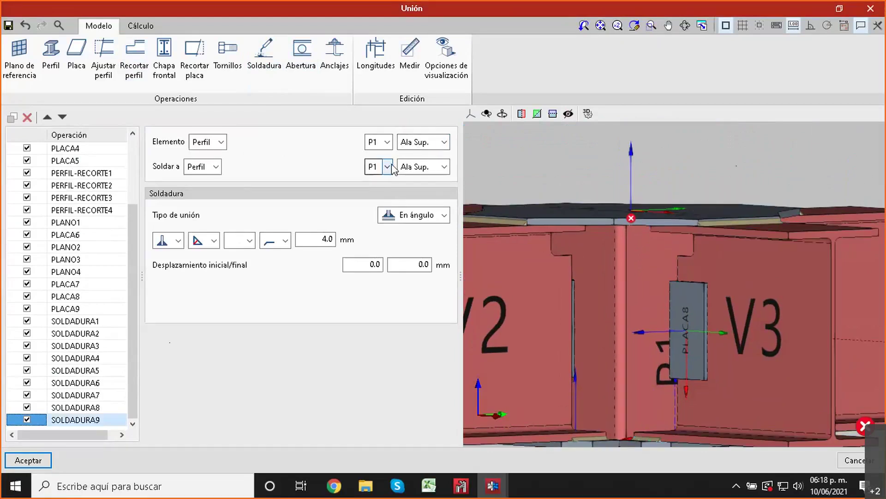
click(213, 167)
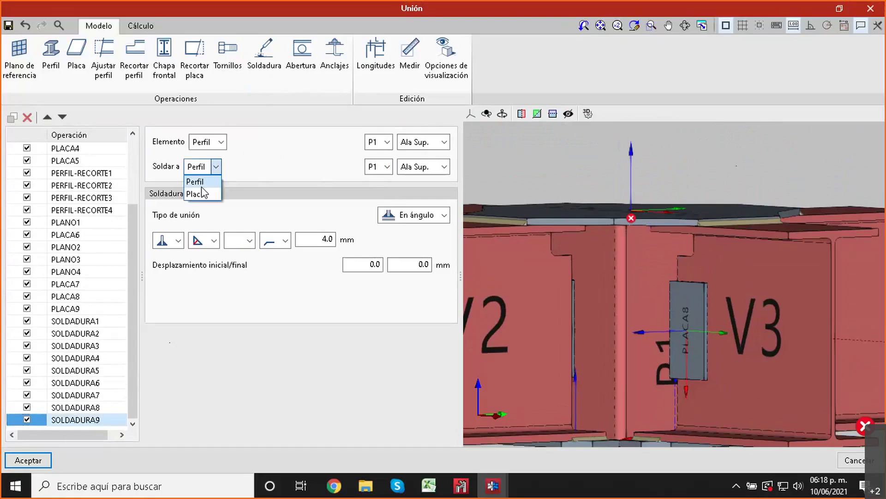
click(195, 194)
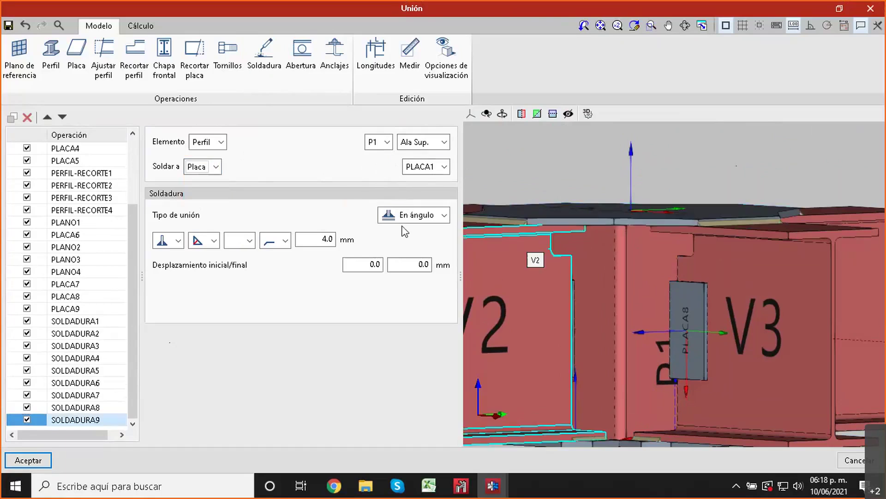
Step: Examine the junction between column P1 and plate PLACA1 from below, up close and from above
middle_drag(567, 251, 663, 232)
scroll(663, 232, up, 2)
scroll(702, 222, up, 1)
shift+middle_drag(714, 221, 711, 252)
scroll(711, 252, down, 2)
middle_drag(711, 253, 718, 181)
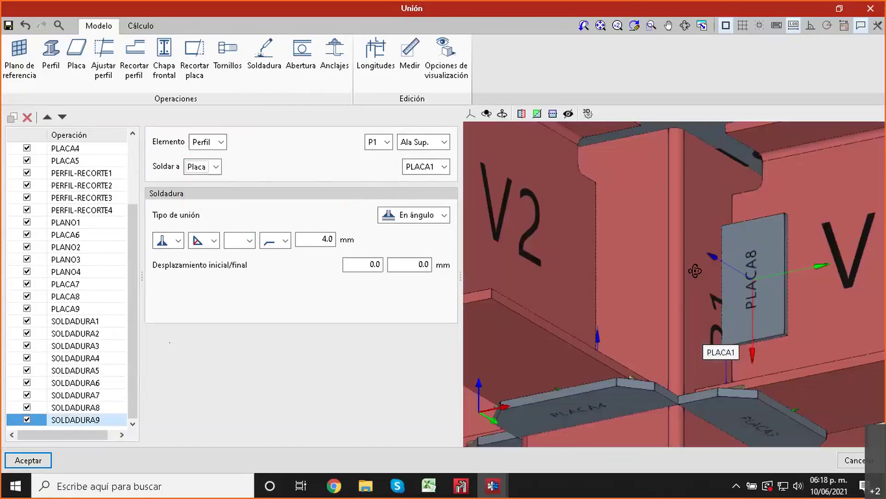
scroll(718, 181, up, 4)
middle_drag(713, 148, 711, 238)
scroll(684, 199, up, 3)
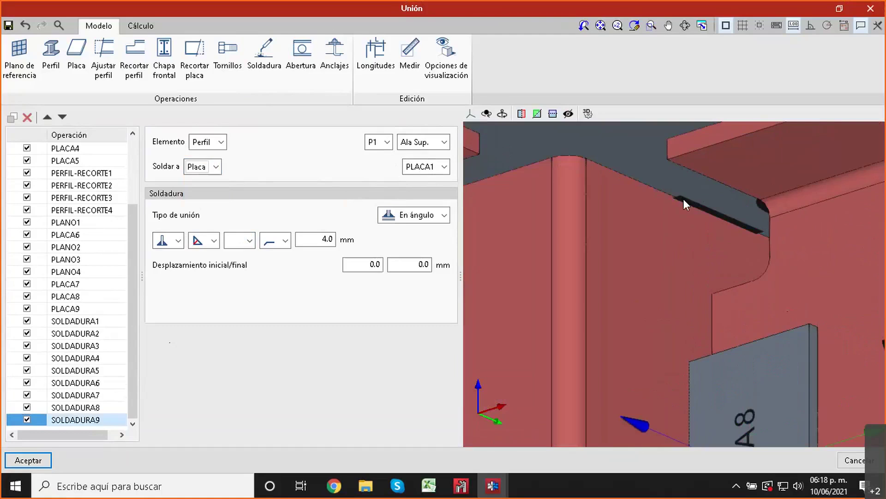
scroll(696, 202, down, 5)
middle_drag(621, 240, 691, 280)
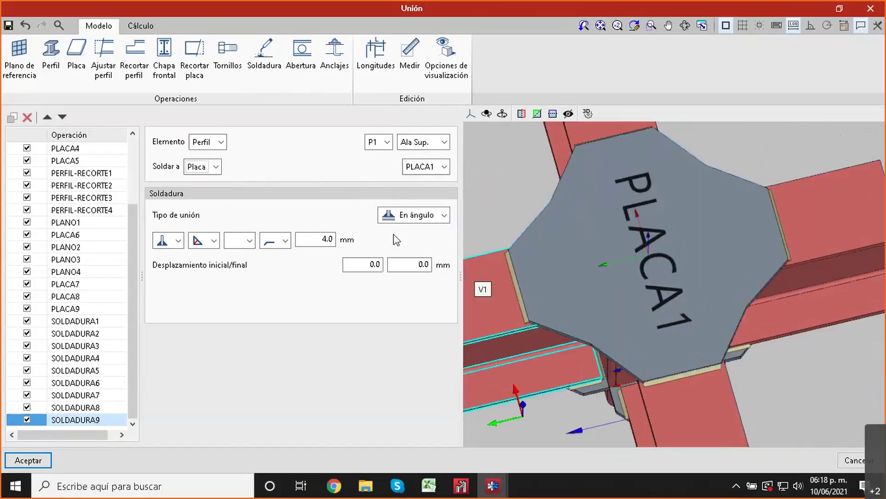
Step: Change the P1–PLACA1 angle weld from double-sided to a fillet on one side only
click(168, 240)
click(169, 268)
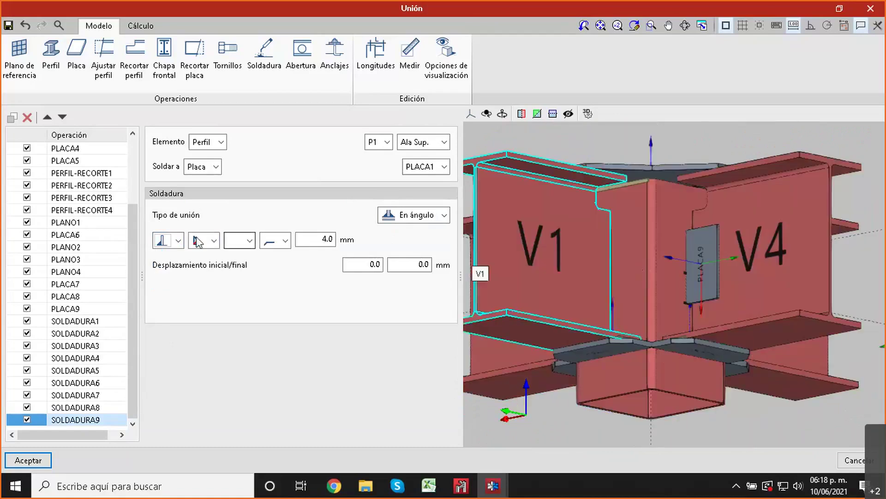
scroll(638, 184, up, 3)
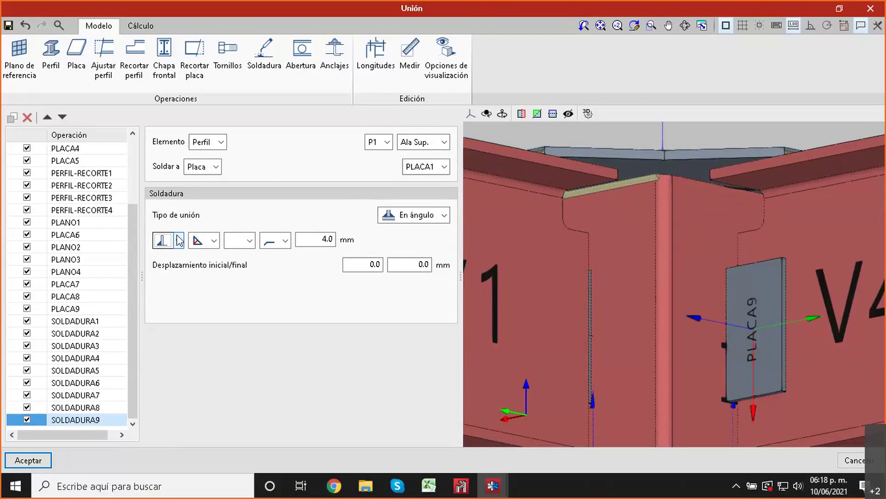
Step: Set the P1–PLACA1 weld's initial and final offsets to 5 mm each and check the shortened bead
click(370, 263)
text(5)
click(421, 270)
text(5)
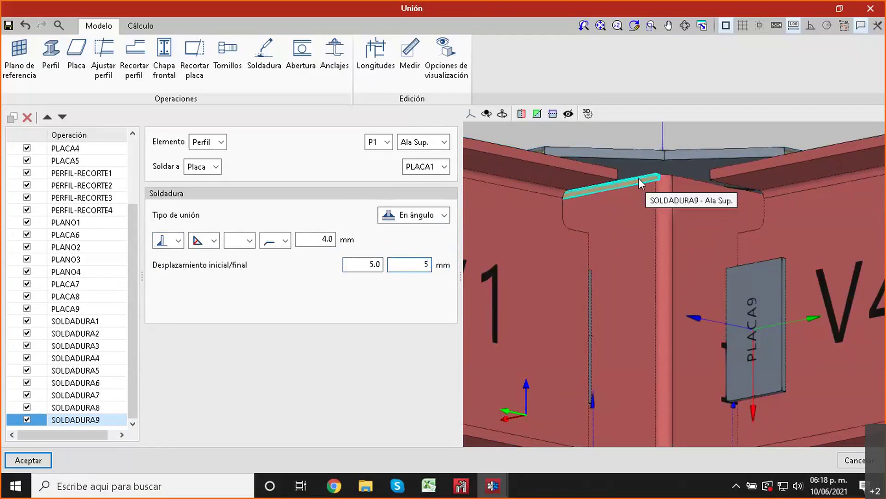
scroll(638, 178, up, 2)
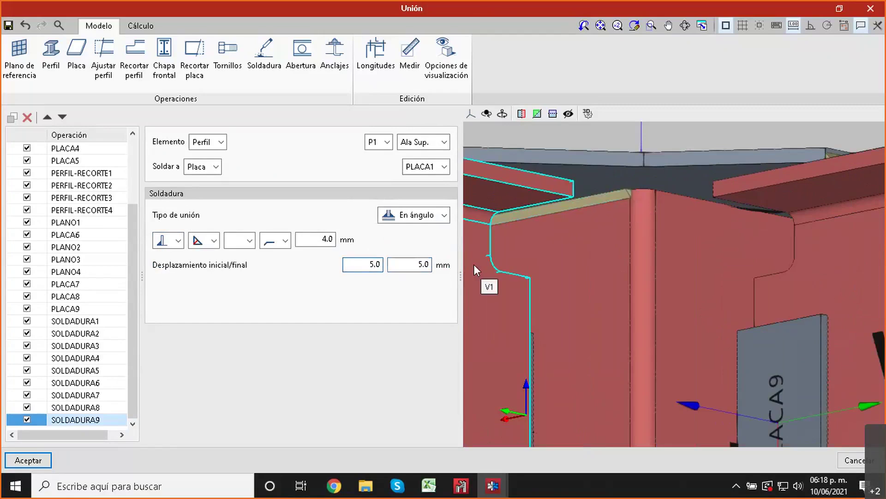
scroll(570, 214, down, 2)
middle_drag(627, 204, 639, 206)
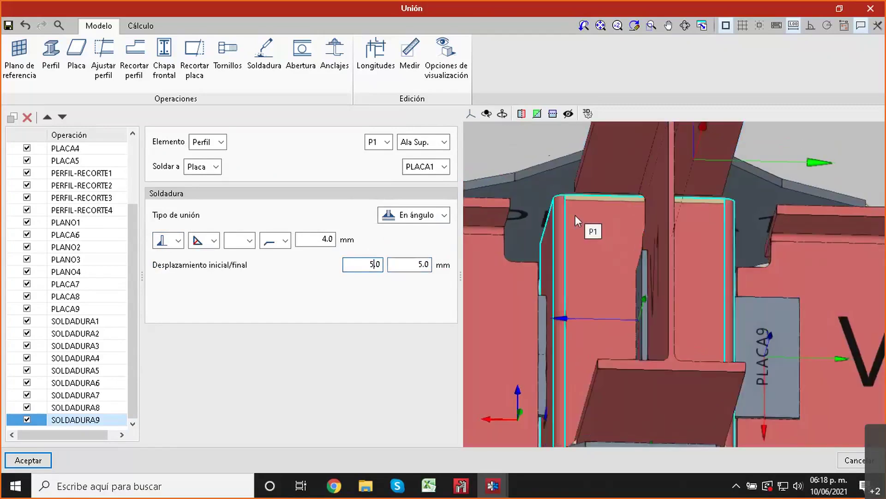
middle_drag(613, 246, 537, 263)
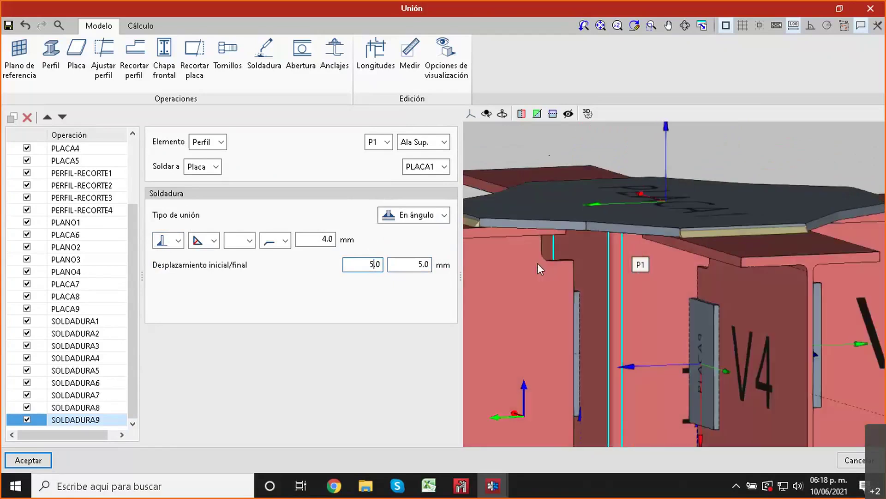
Step: Duplicate the P1–PLACA1 angle weld and reassign the copy to P1's lower flange (Ala inf.)
click(13, 118)
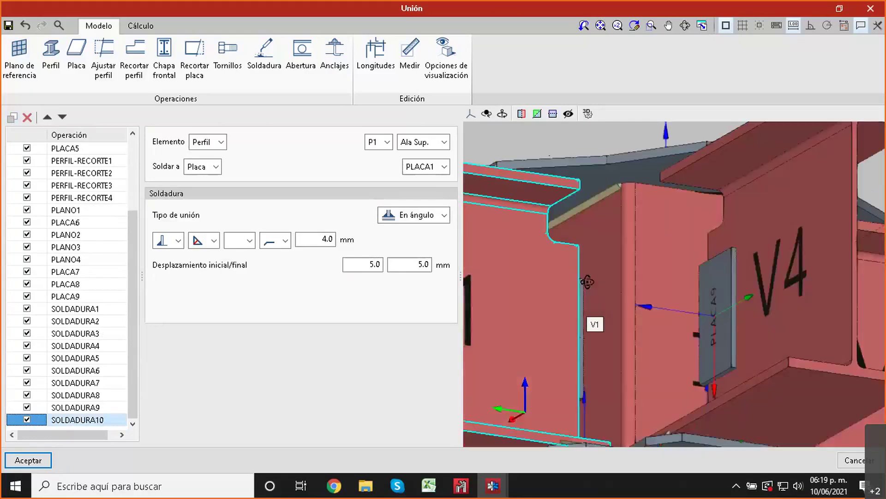
click(442, 142)
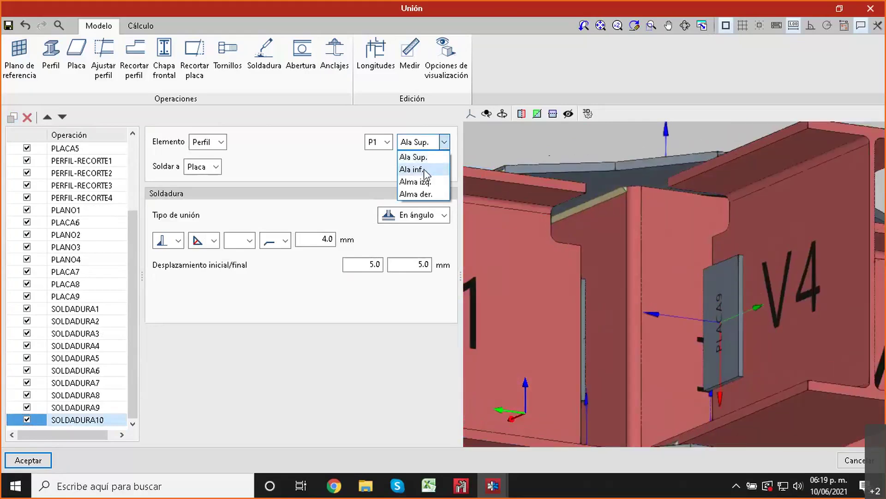
click(422, 169)
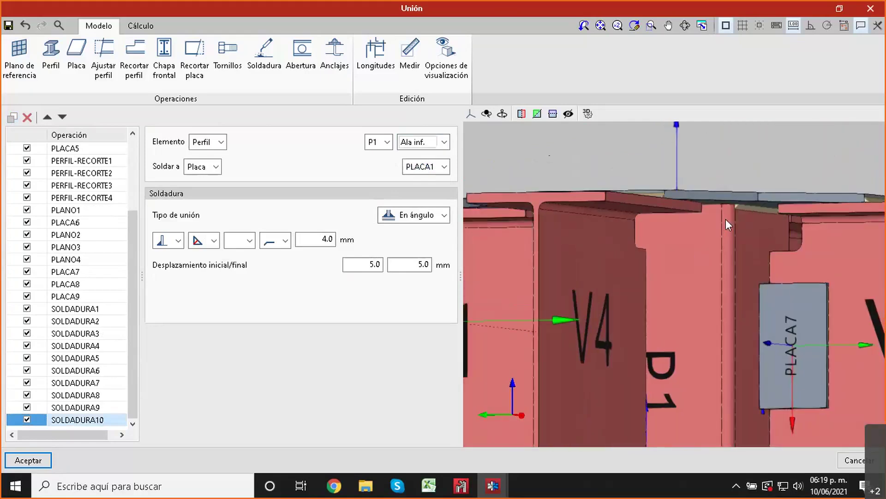
Step: Duplicate the angle weld on P1's lower flange and reassign the copy to P1's left web (Alma izq.)
click(14, 115)
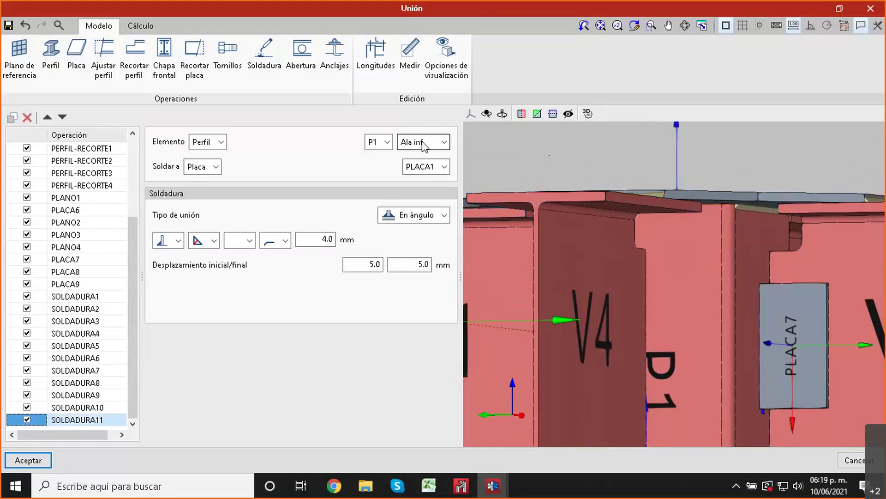
click(425, 143)
click(427, 183)
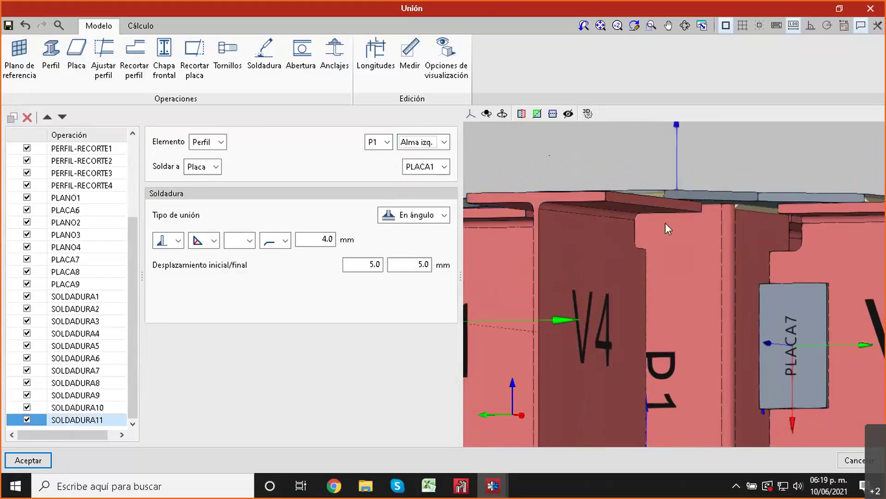
middle_drag(672, 239, 517, 221)
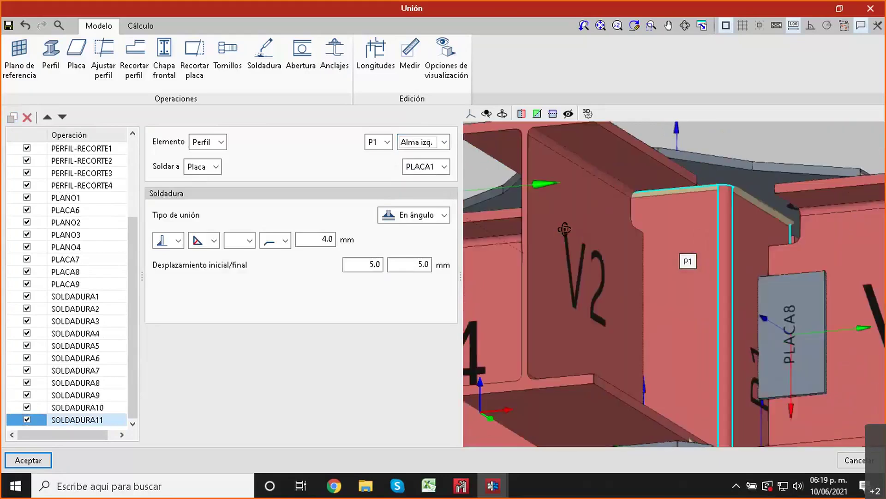
Step: Duplicate the angle weld on P1's left web and reassign the copy to P1's right web (Alma der.)
click(13, 123)
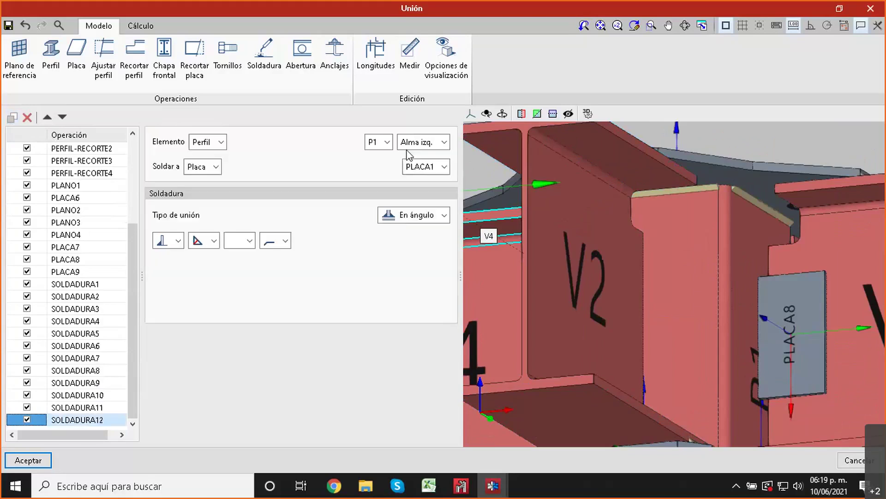
click(433, 147)
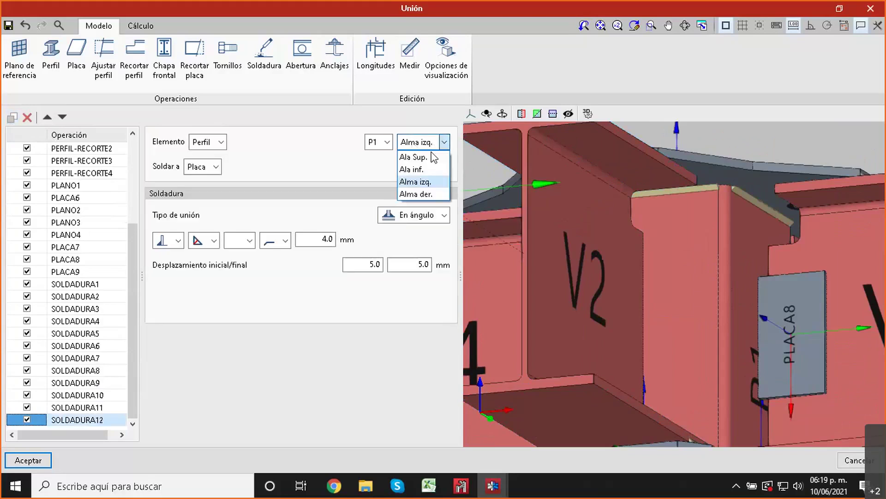
click(425, 193)
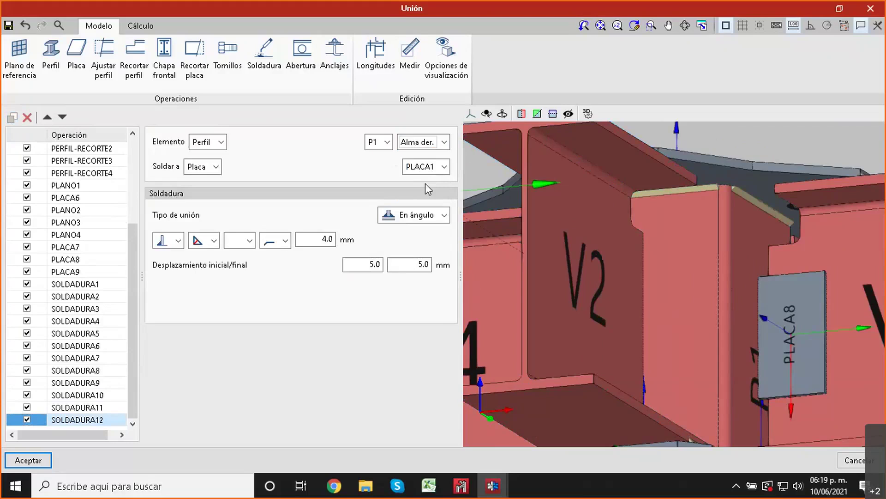
scroll(483, 236, down, 2)
middle_drag(513, 245, 540, 208)
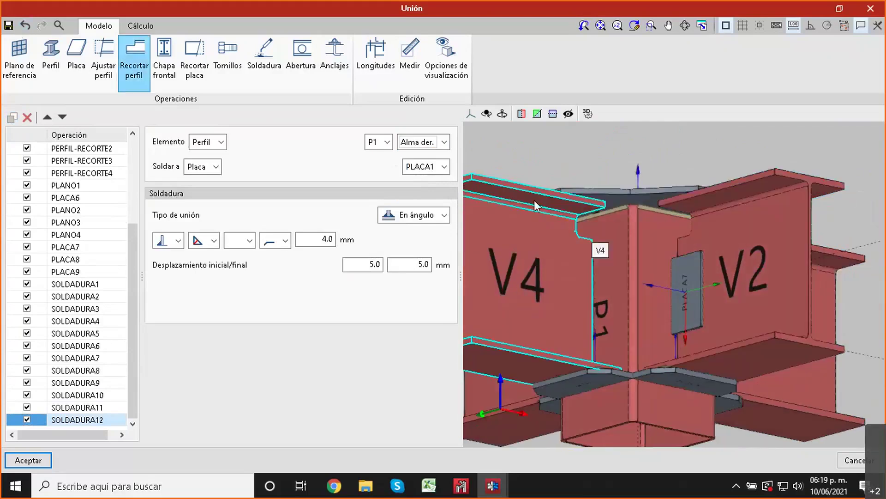
scroll(609, 279, up, 5)
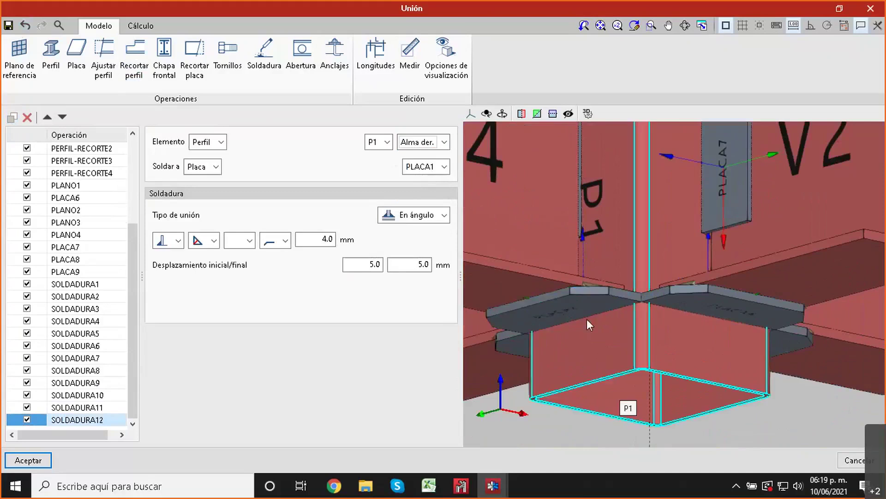
Step: Add a new angle weld with a plate (Placa) as the element, welded to profile P1
click(264, 72)
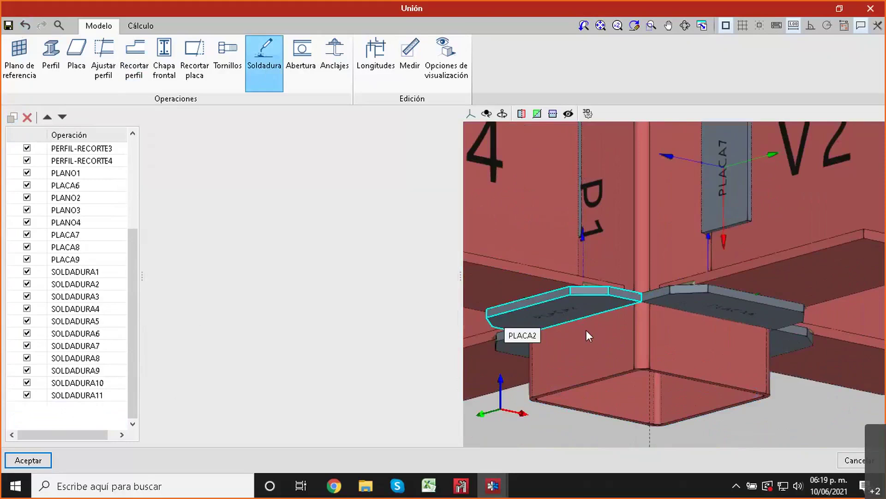
scroll(586, 331, up, 1)
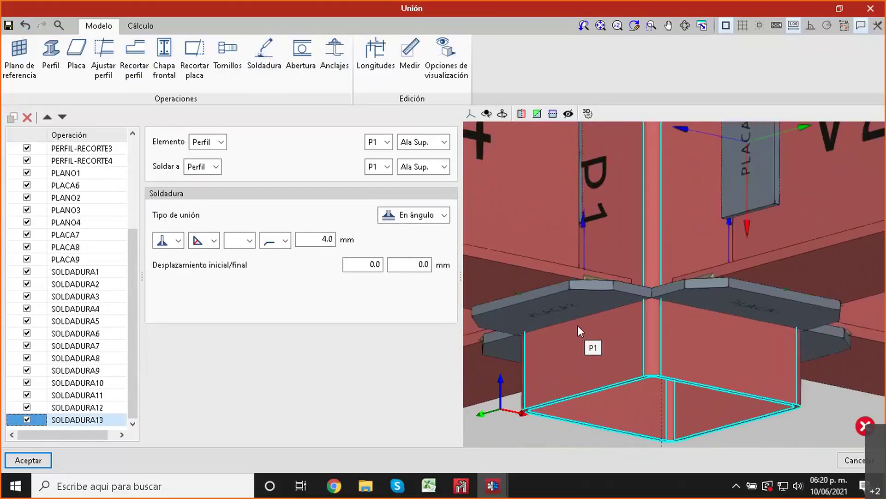
middle_drag(583, 328, 648, 327)
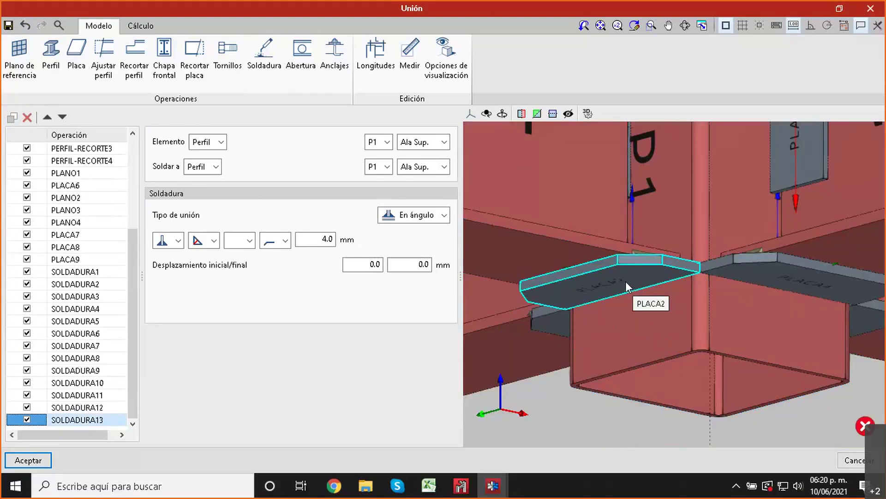
scroll(638, 300, up, 1)
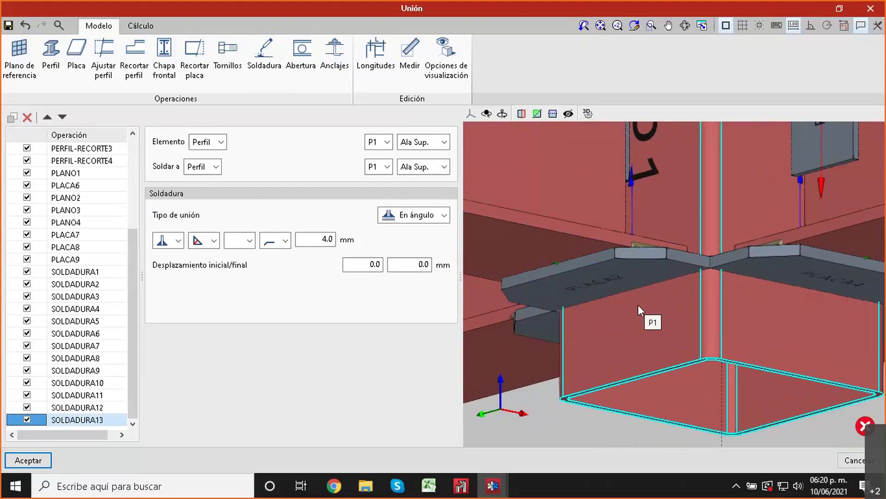
middle_drag(642, 303, 637, 298)
click(218, 142)
click(204, 171)
click(387, 143)
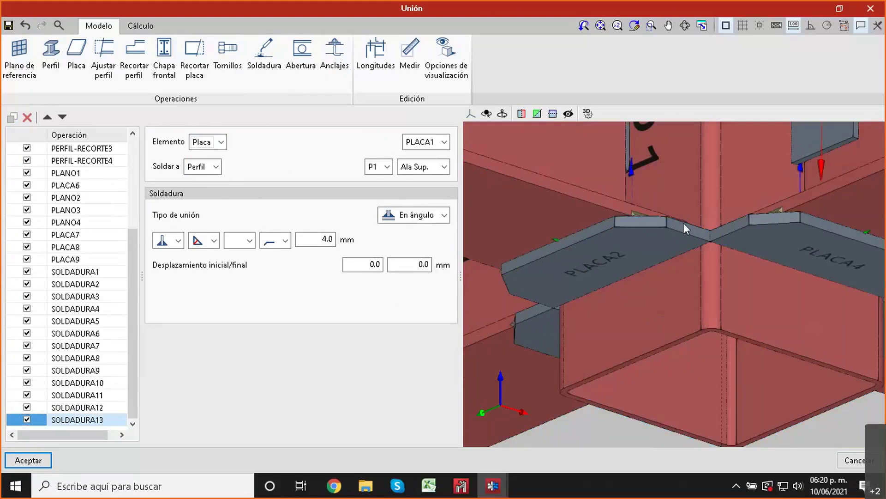
Step: Try welding PLACA1 to P1's lower flange (Ala inf.) and left web (Alma izq.) with a single-sided bead
click(418, 170)
click(429, 194)
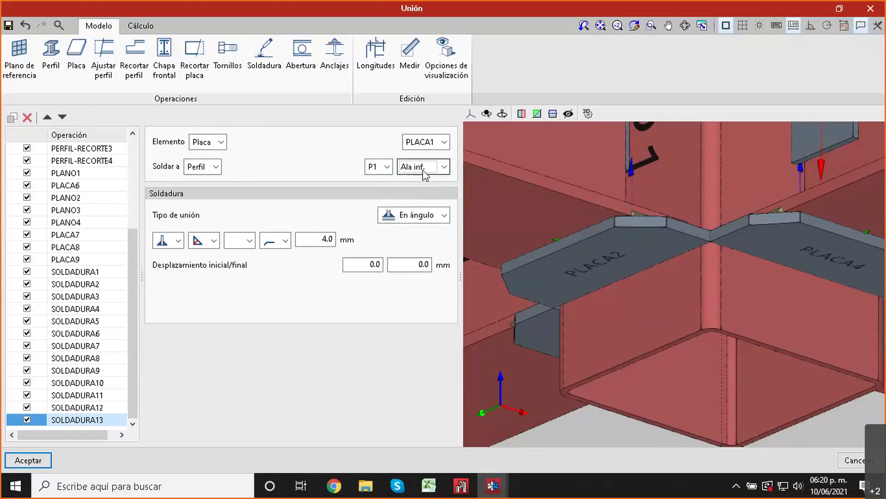
click(423, 171)
click(427, 204)
click(429, 219)
click(176, 240)
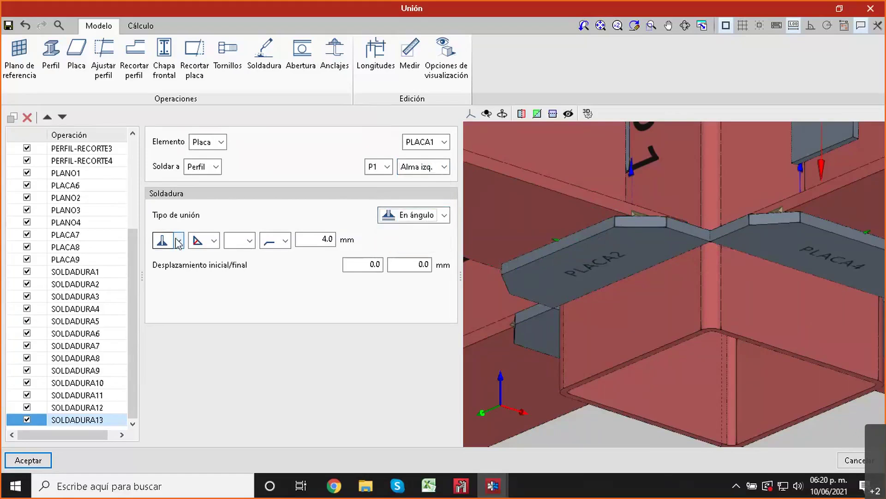
click(166, 267)
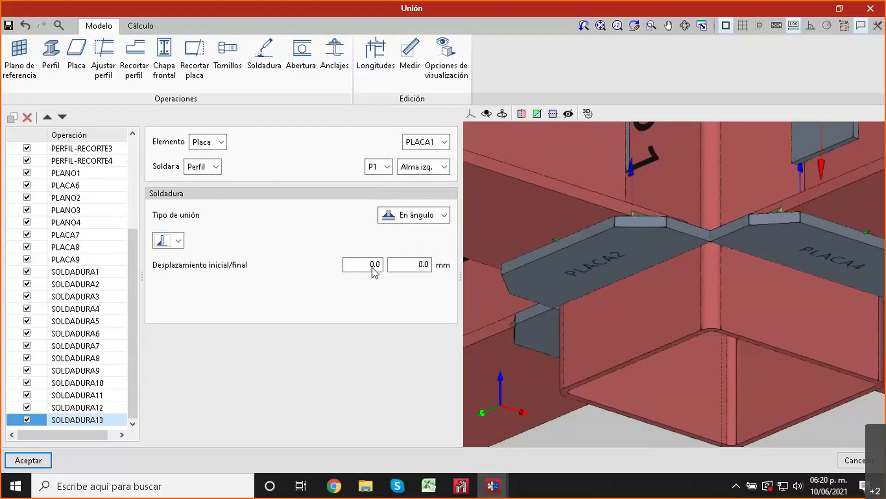
Step: Set the new plate weld to P1's right web (Alma der.) and put its single bead on the opposite side
click(434, 167)
click(421, 221)
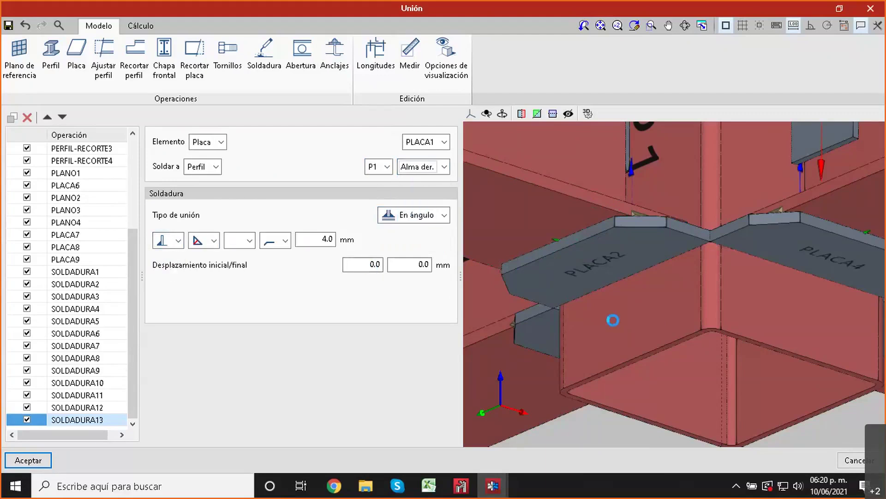
click(444, 166)
click(437, 183)
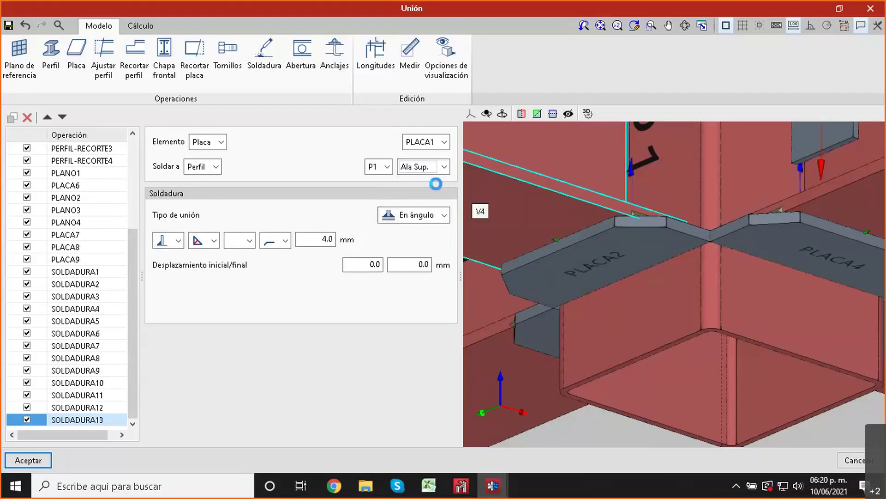
scroll(443, 167, down, 1)
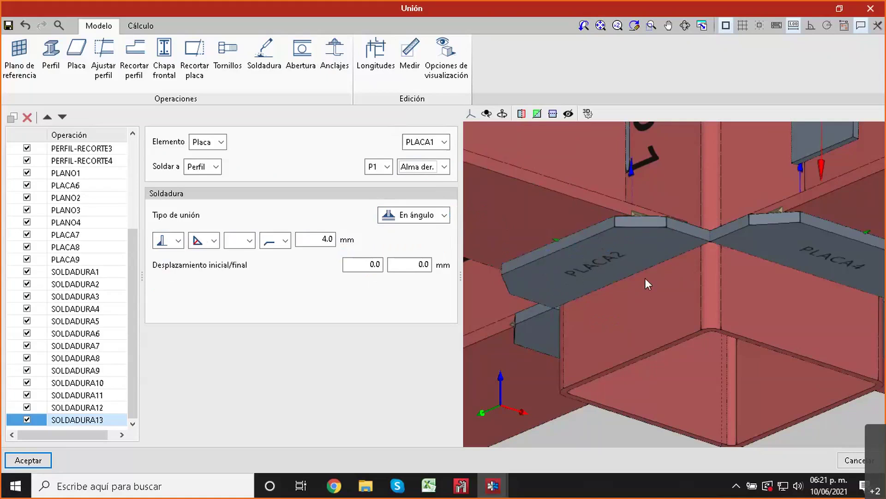
mouse_move(672, 298)
middle_down()
mouse_move(619, 261)
mouse_move(627, 271)
middle_up()
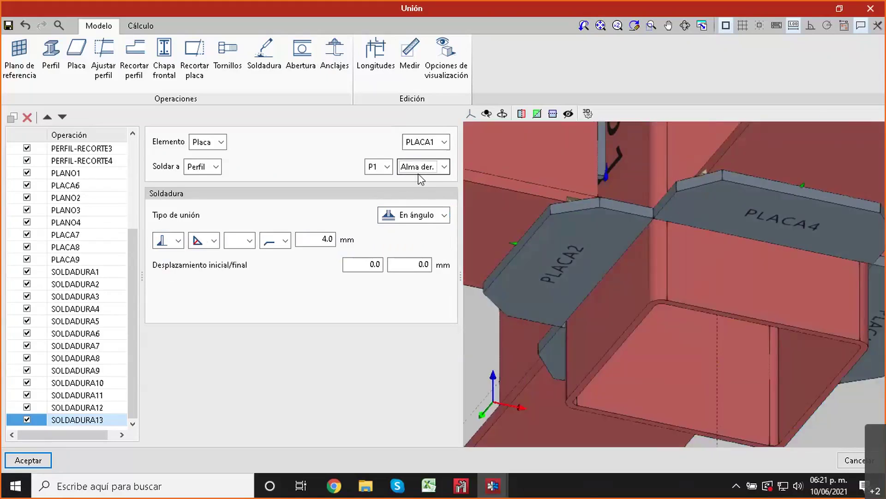
click(178, 240)
click(180, 269)
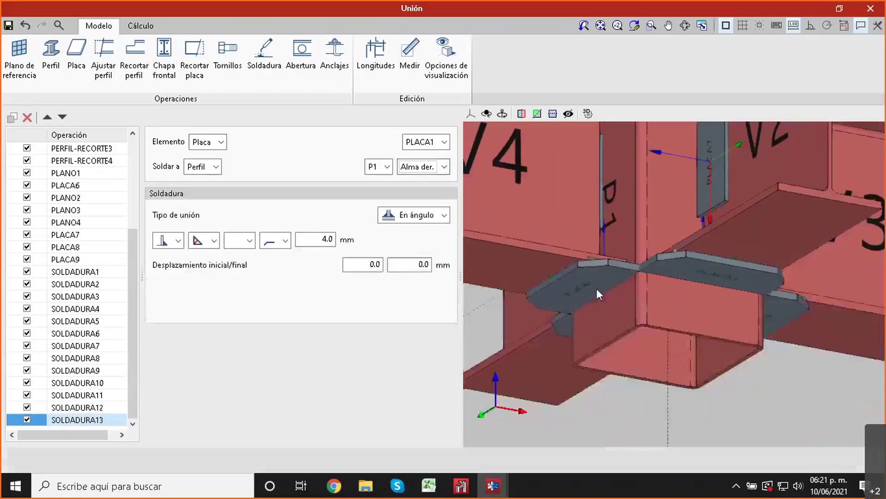
Step: Try P1's upper and lower flanges for the PLACA1 weld, return it to Alma der. and switch the bead side
scroll(596, 288, down, 2)
middle_drag(645, 306, 662, 315)
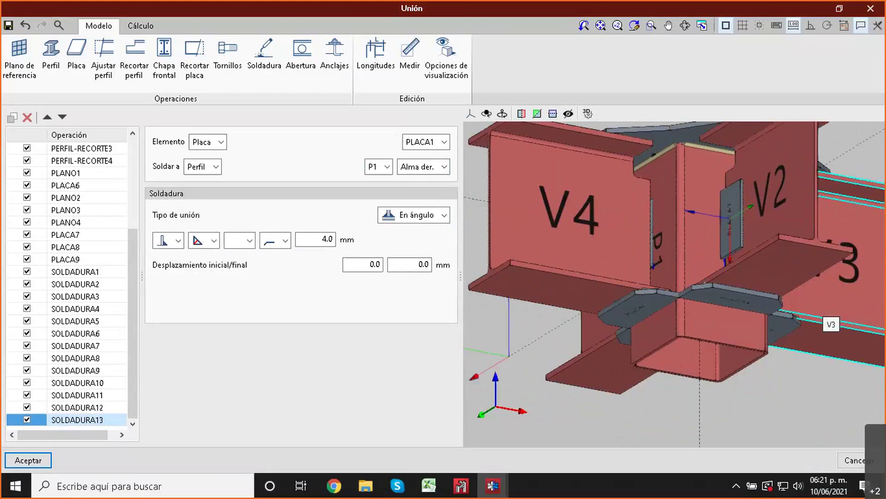
scroll(655, 294, up, 3)
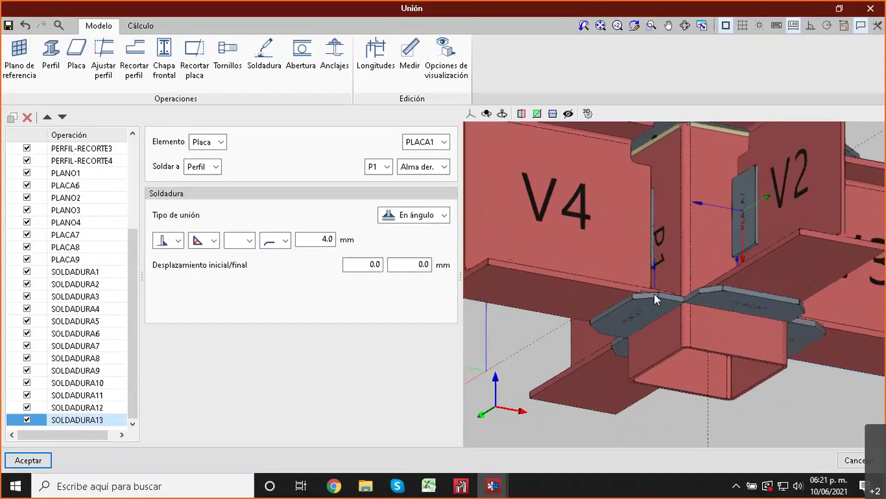
click(444, 166)
click(440, 183)
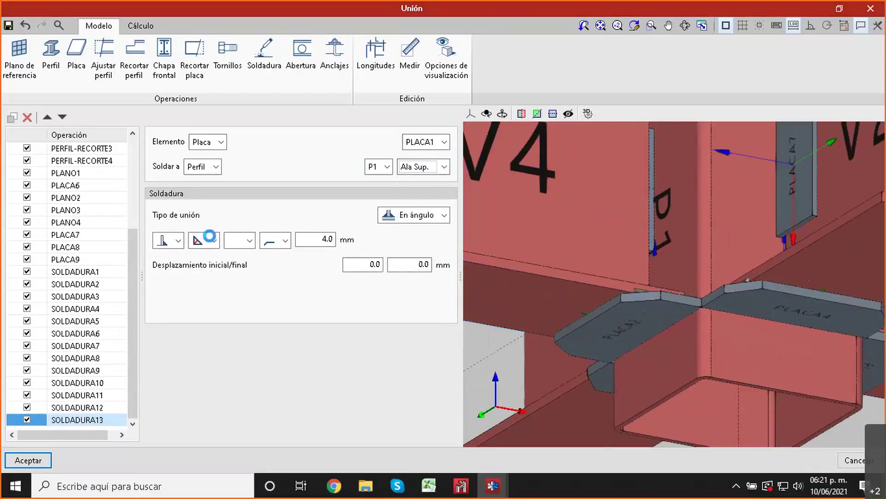
click(444, 167)
click(440, 191)
key(Down)
key(Down)
click(177, 241)
click(172, 268)
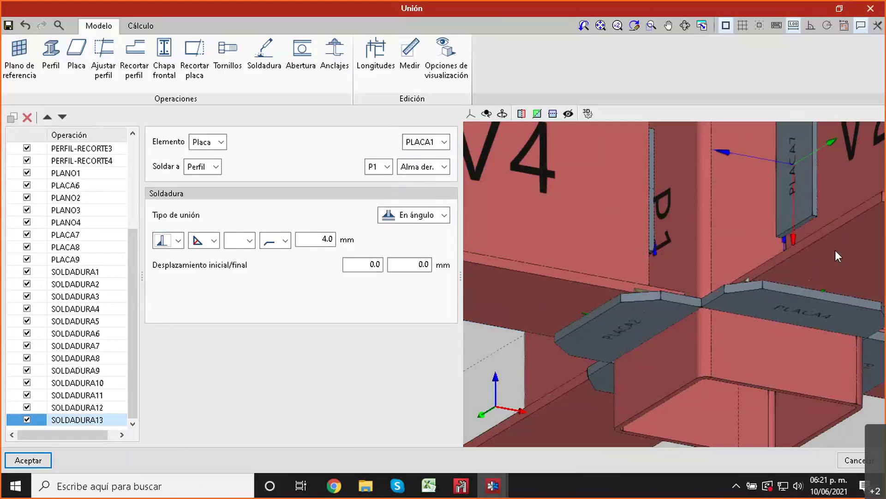
Step: Change the welded plate to PLACA2 and place the angle bead on its underside along P1's right web
shift+middle_drag(700, 320, 650, 294)
scroll(661, 336, up, 2)
click(444, 143)
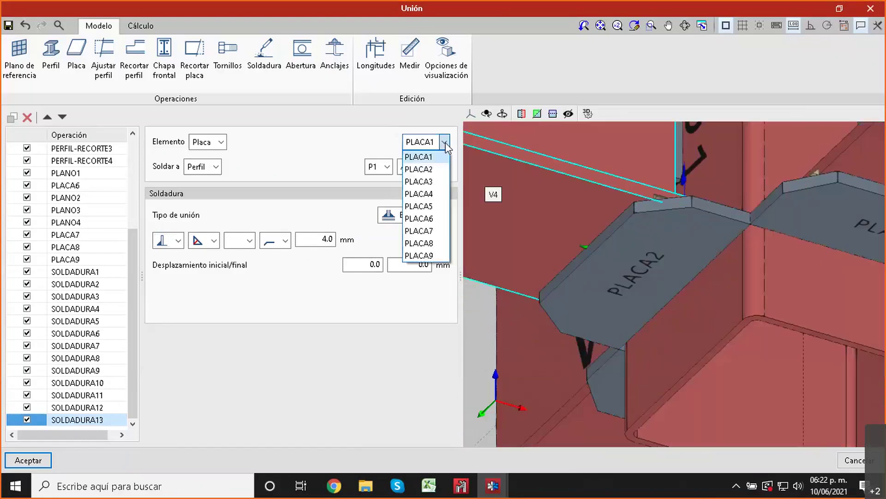
click(433, 170)
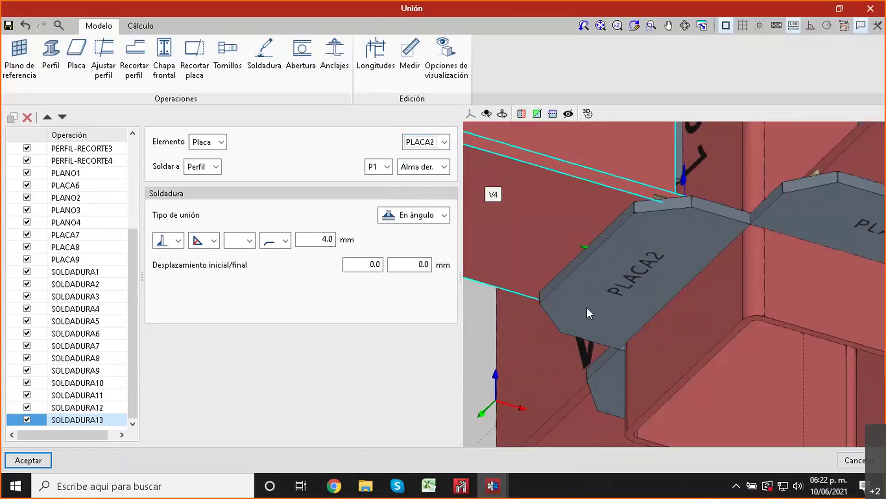
shift+middle_drag(635, 294, 657, 380)
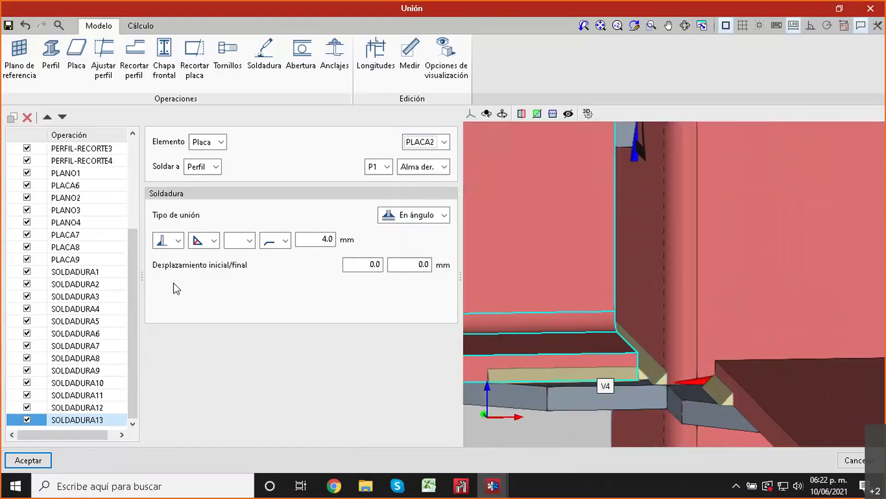
click(178, 240)
click(168, 268)
shift+middle_drag(635, 379, 555, 319)
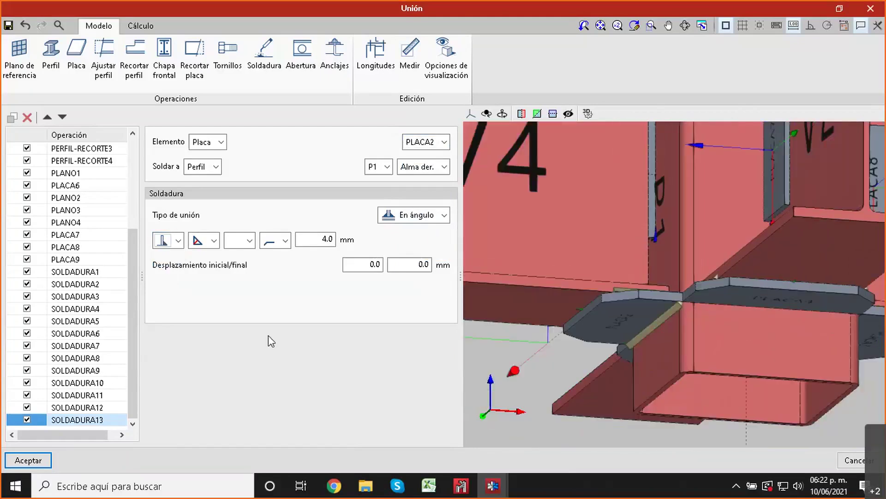
Step: Set the PLACA2–P1 weld's initial and final offsets to 5 mm each
click(376, 266)
text(5)
click(421, 266)
text(5)
Step: Duplicate the PLACA2–P1 angle weld and reassign the copy to PLACA3 and P1's left web (Alma izq.)
click(13, 118)
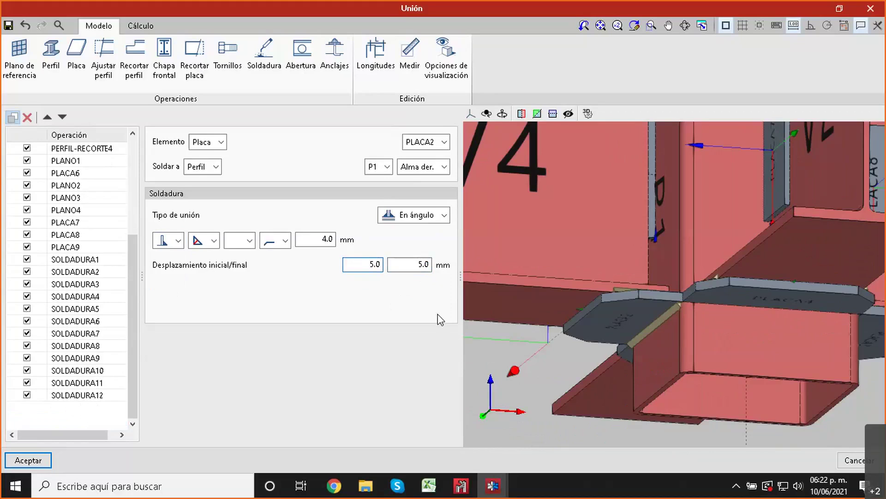
key(Escape)
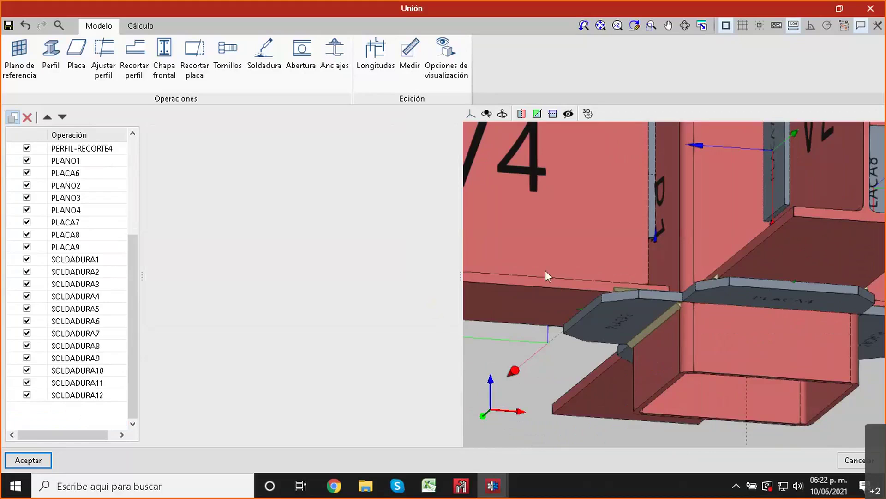
click(619, 303)
shift+middle_drag(618, 301, 606, 290)
shift+middle_drag(720, 323, 646, 307)
click(424, 141)
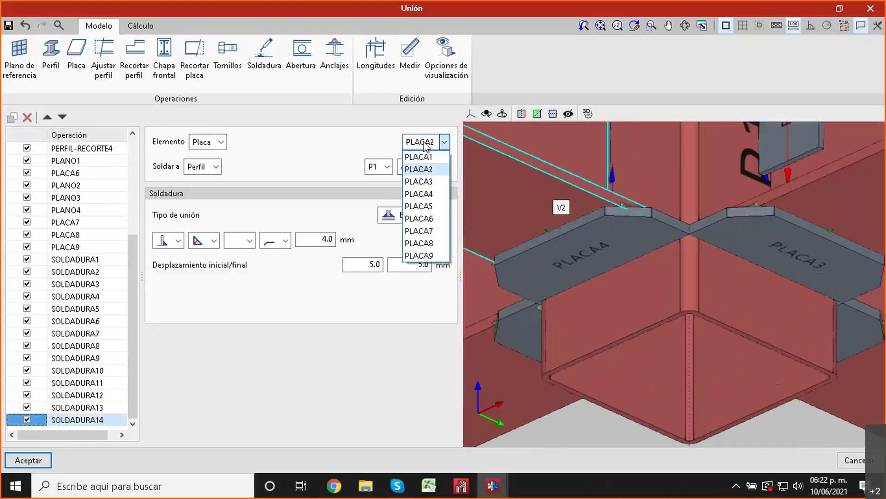
click(428, 181)
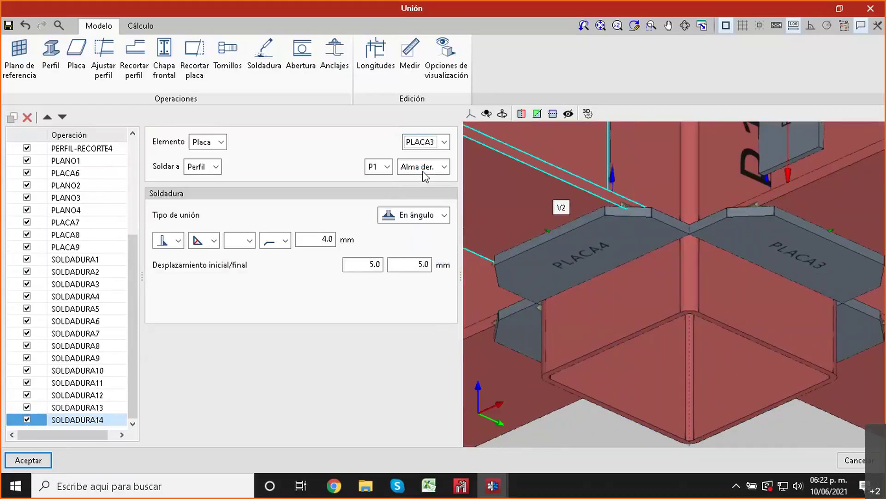
click(423, 167)
click(426, 206)
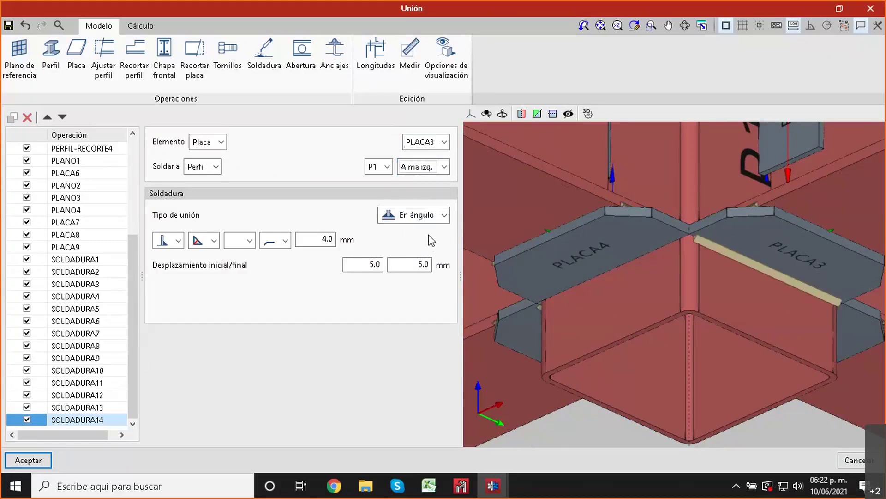
Step: Duplicate the PLACA3 weld, reassign the copy to PLACA4 and P1's lower flange (Ala inf.), and switch its bead to the other side
click(13, 117)
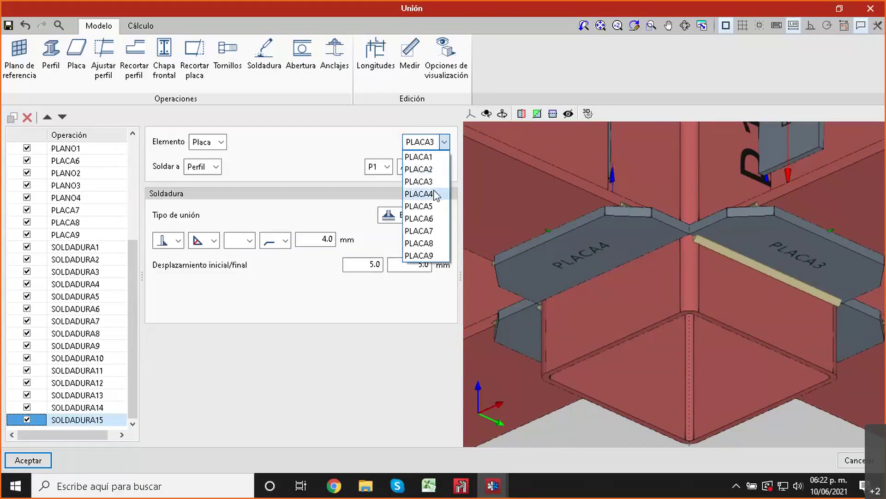
click(425, 190)
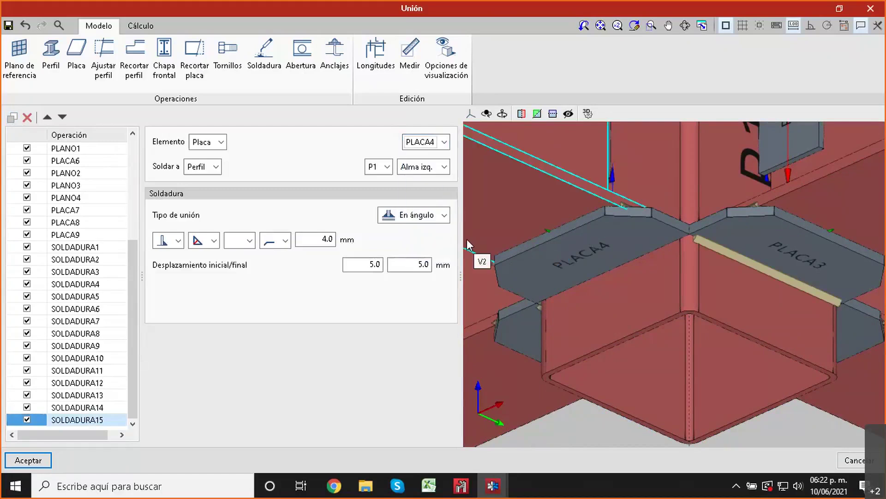
click(443, 167)
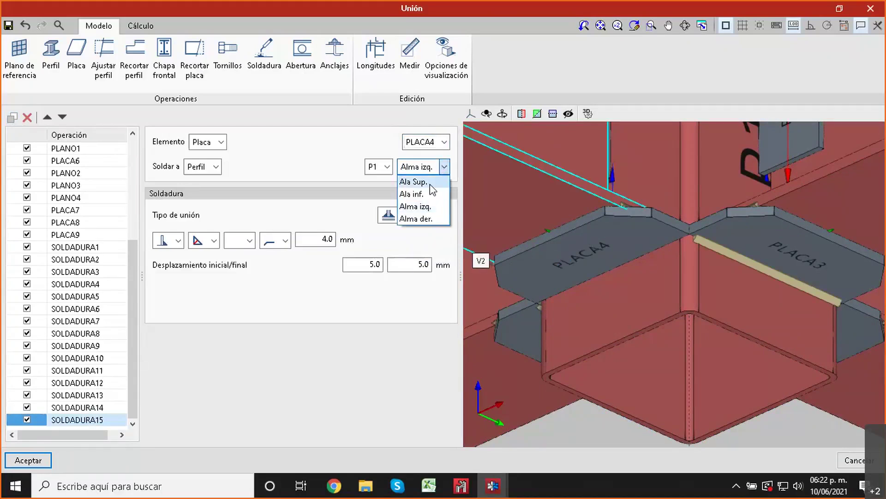
click(429, 184)
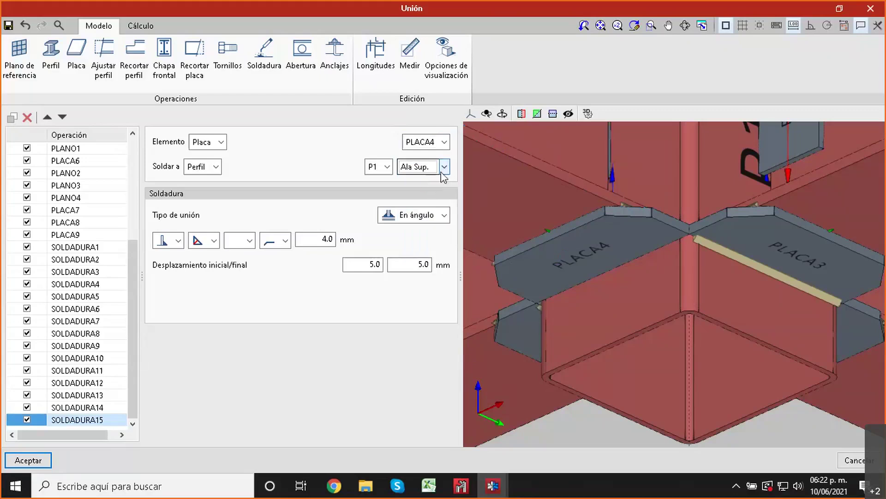
click(441, 167)
click(431, 191)
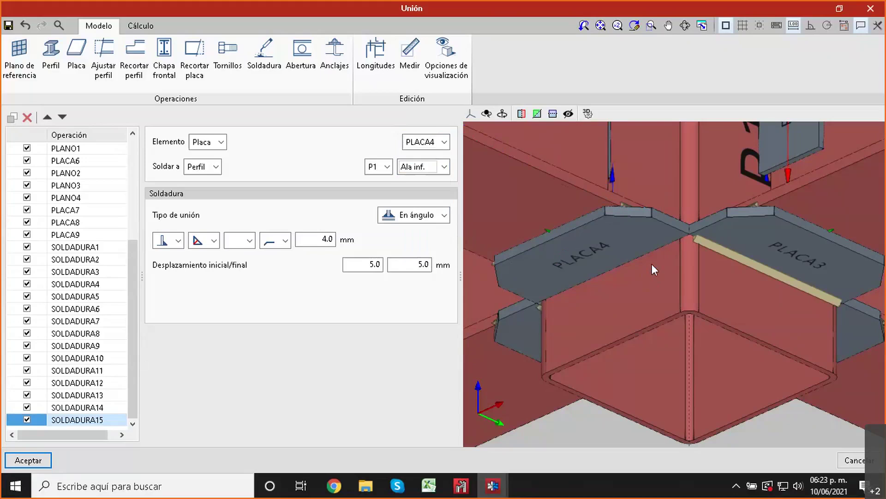
click(178, 240)
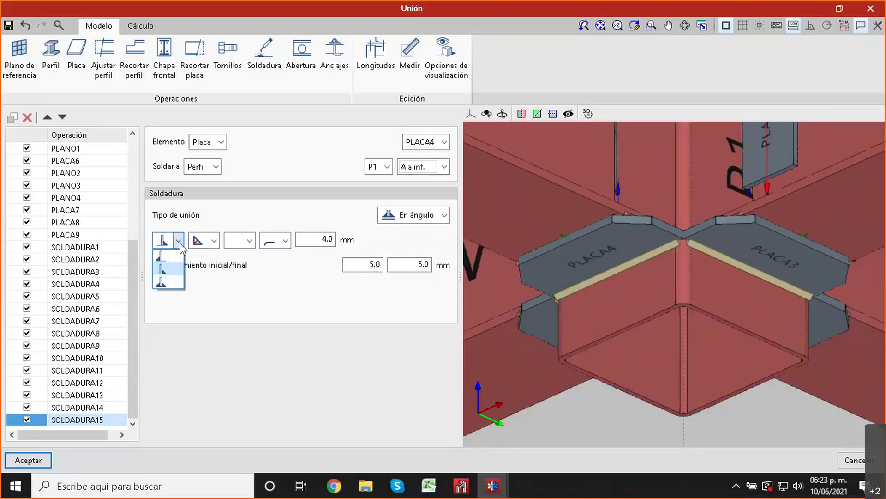
click(180, 257)
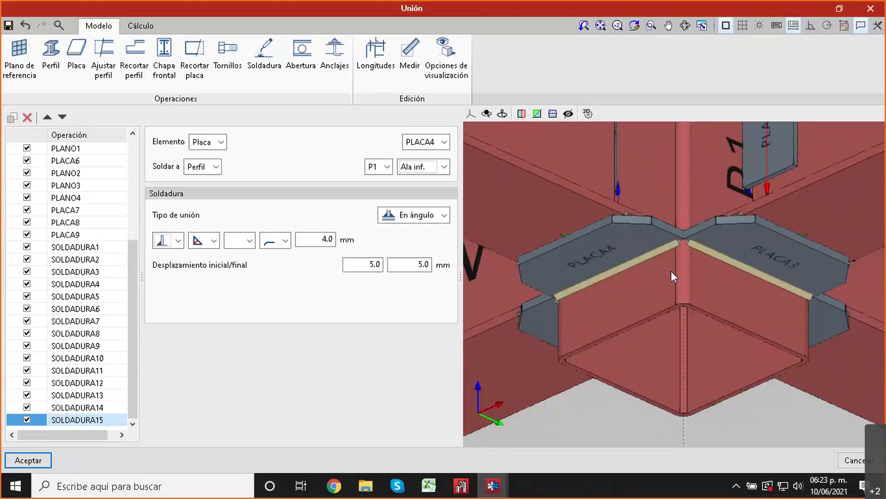
Step: Duplicate the angle weld between PLACA4 and column P1
click(12, 118)
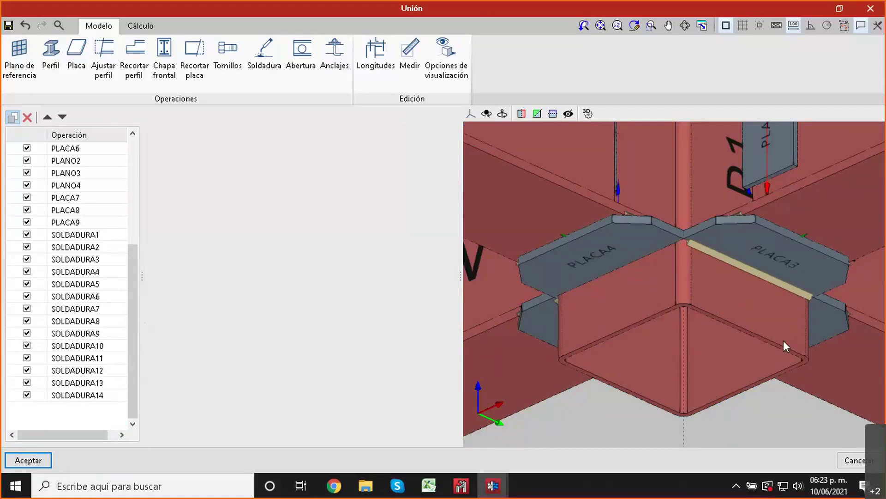
shift+middle_drag(756, 329, 736, 342)
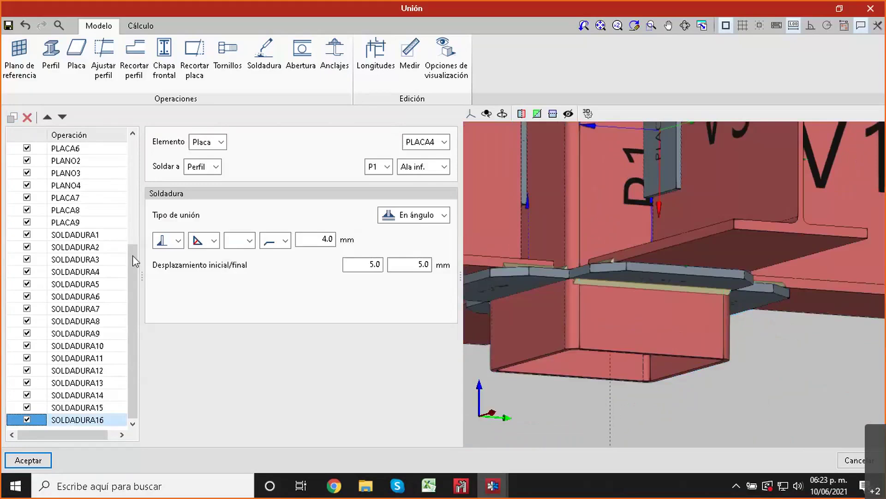
Step: Try the bead of the PLACA3–P1 weld (SOLDADURA14) on the opposite side and restore it to the plate's underside
click(86, 397)
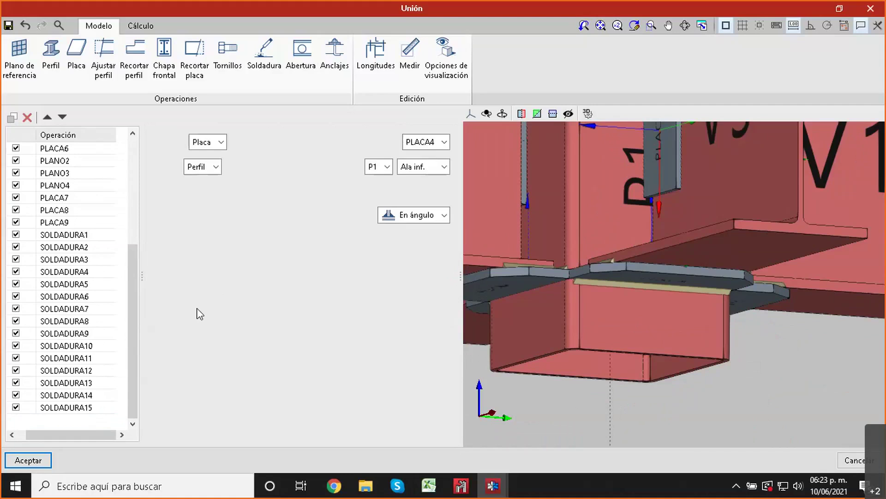
click(178, 242)
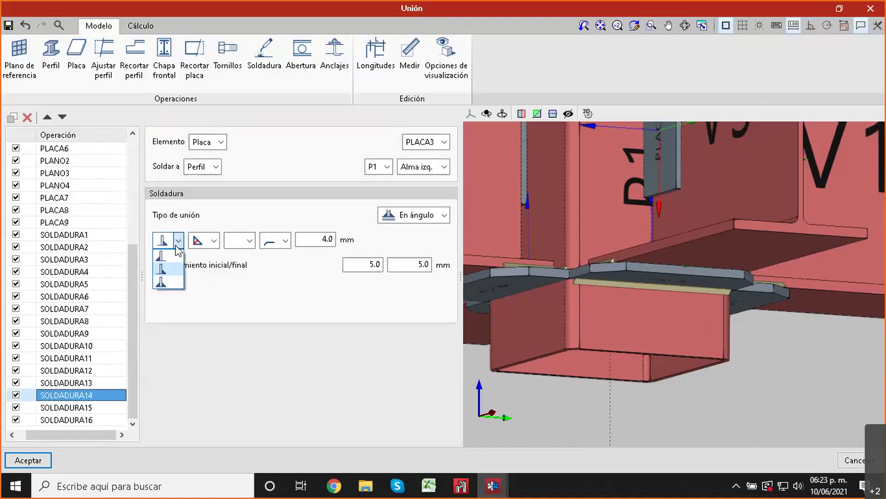
click(165, 265)
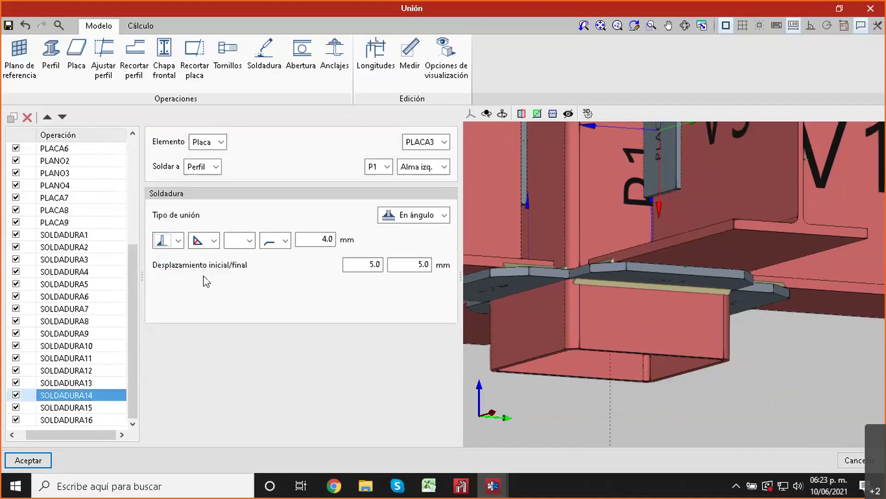
scroll(540, 283, up, 1)
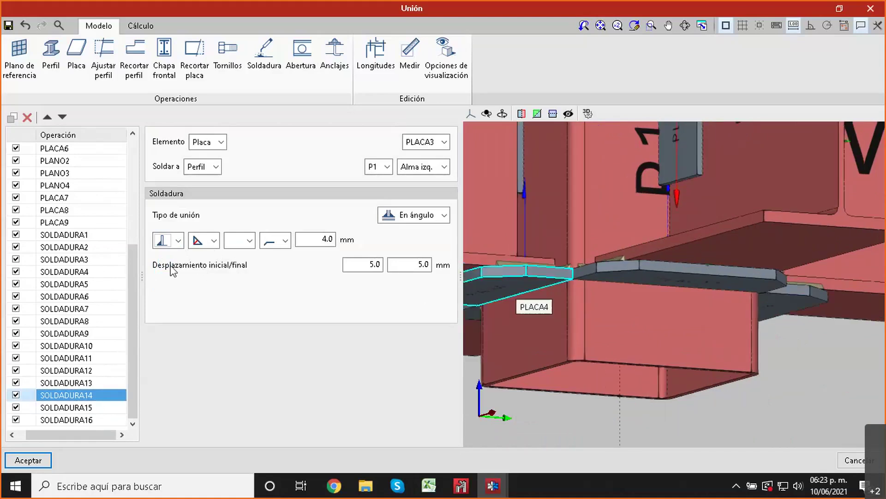
click(179, 240)
click(172, 267)
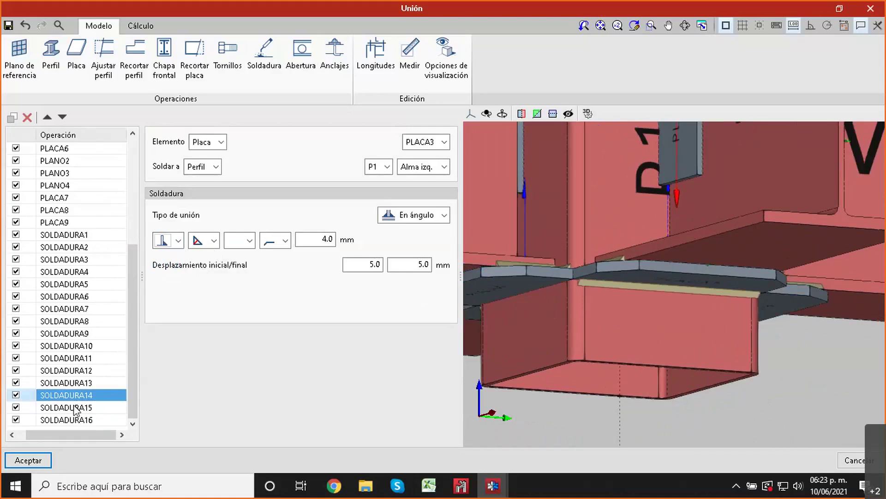
Step: Switch the bead of the PLACA4–P1 weld (SOLDADURA15) to the plate's underside
click(102, 408)
click(178, 241)
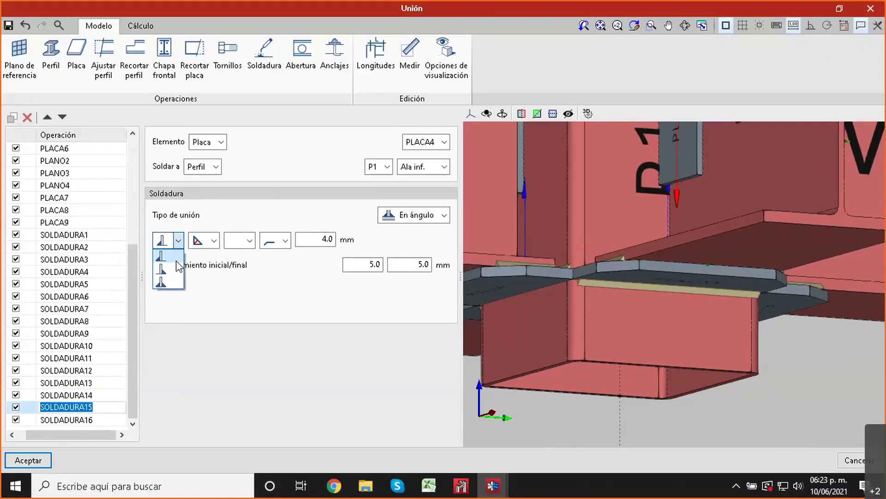
click(173, 269)
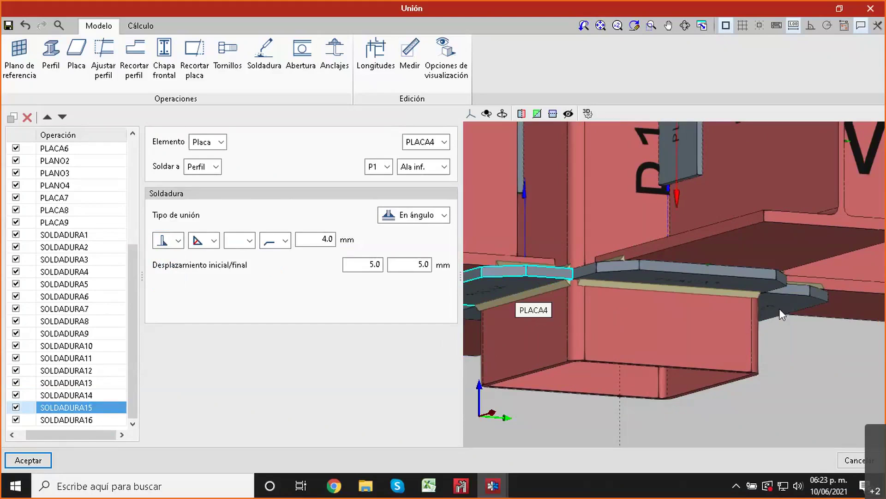
Step: Reassign the duplicated weld SOLDADURA16 to plate PLACA5
middle_drag(767, 322, 716, 298)
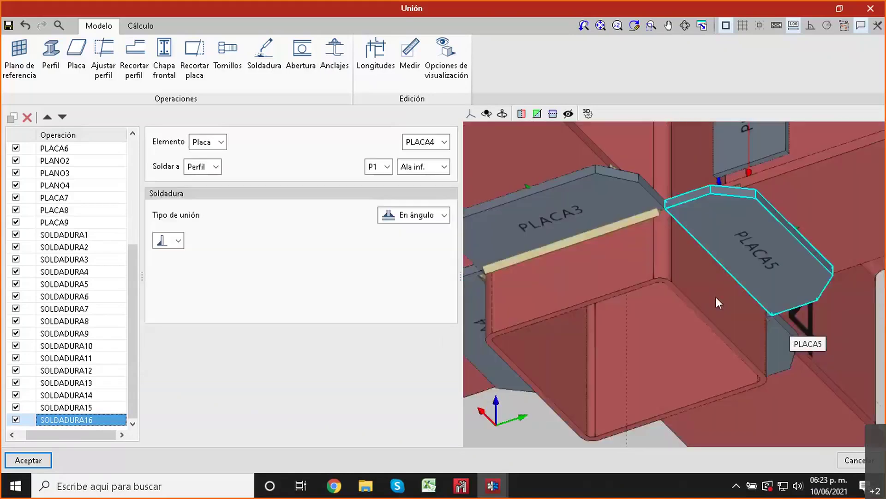
click(429, 147)
click(418, 204)
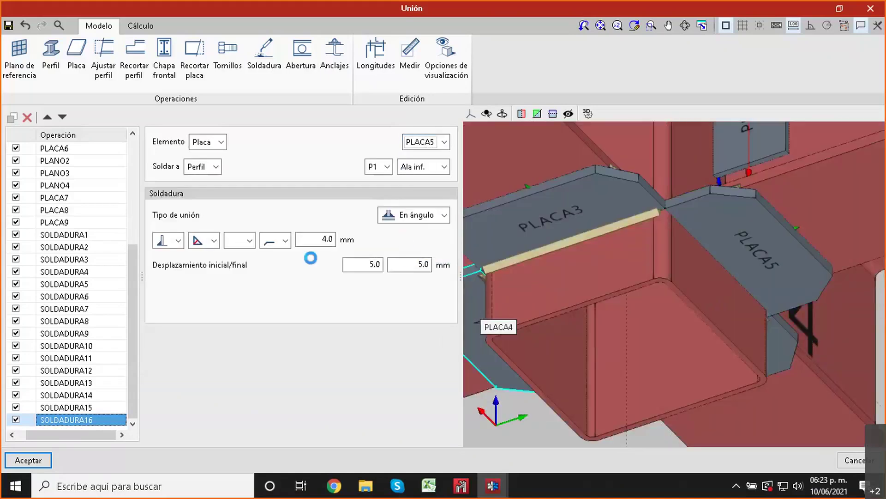
Step: Try alternate bead sides for the PLACA5 weld while it is assigned to P1's lower flange (Ala inf.)
middle_drag(713, 253, 700, 304)
middle_drag(748, 362, 728, 342)
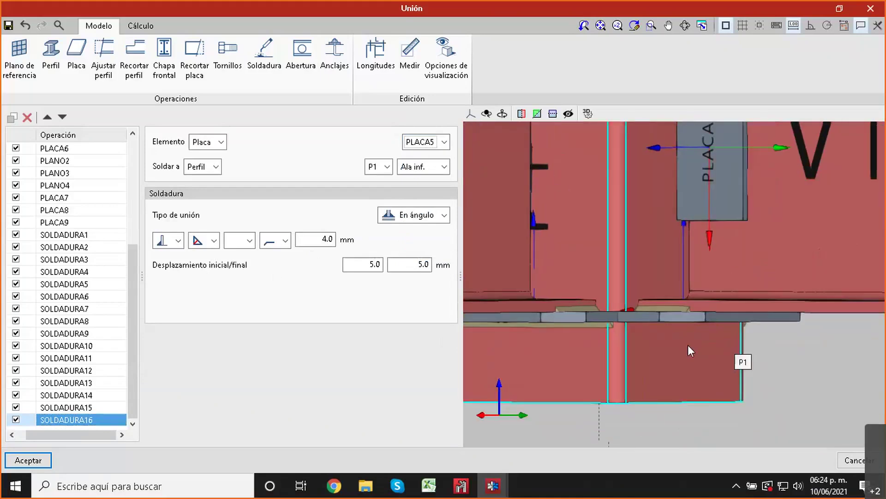
click(179, 241)
click(173, 260)
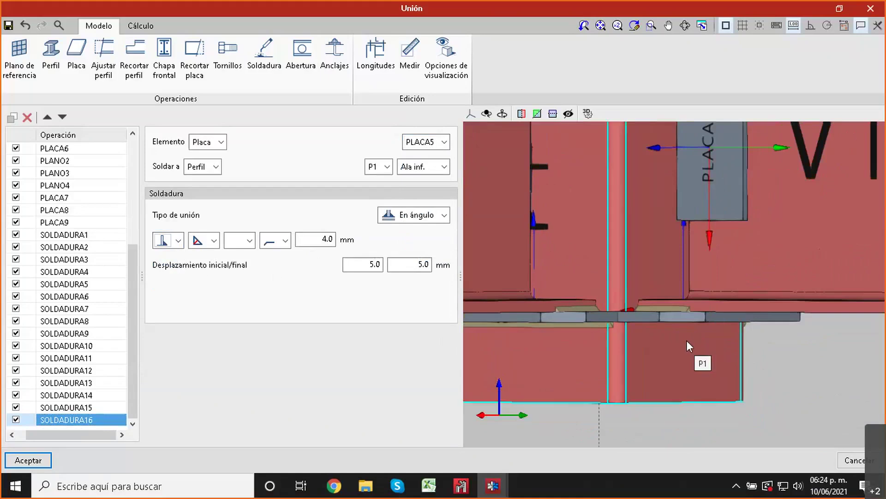
middle_drag(686, 339, 655, 319)
click(174, 240)
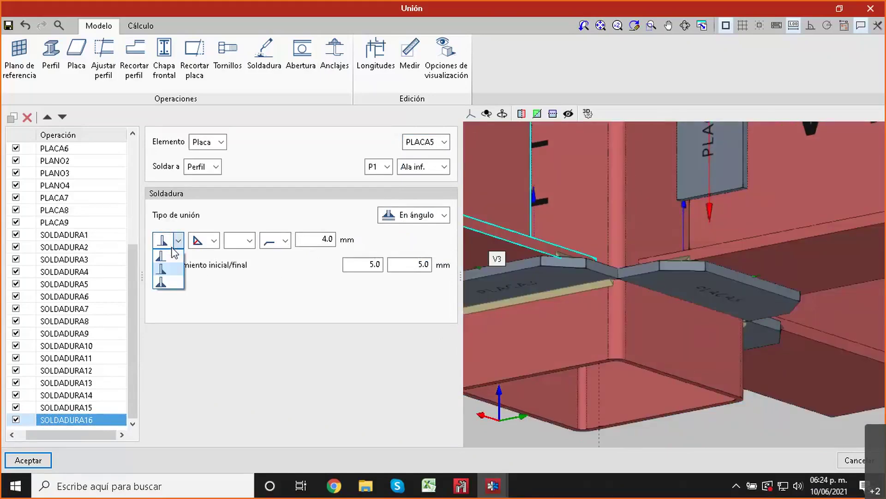
click(203, 250)
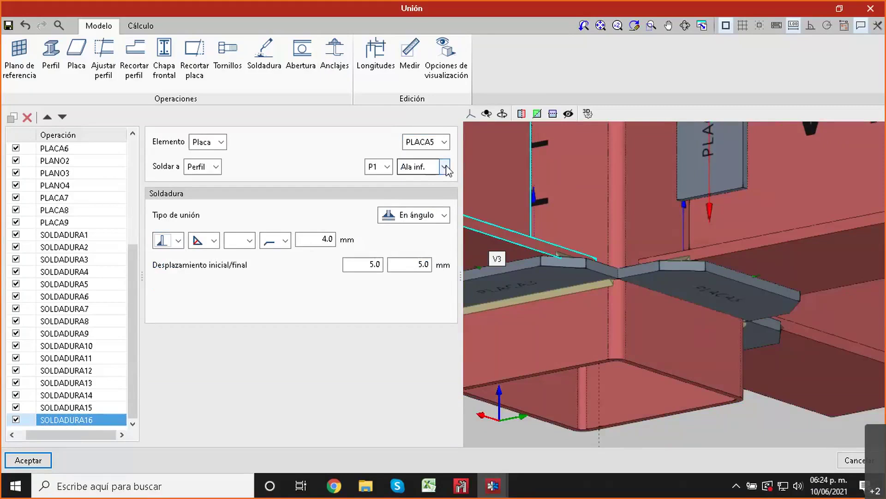
Step: Assign the PLACA5 weld to P1's upper flange (Ala Sup.) and place its bead on the plate's underside
click(444, 167)
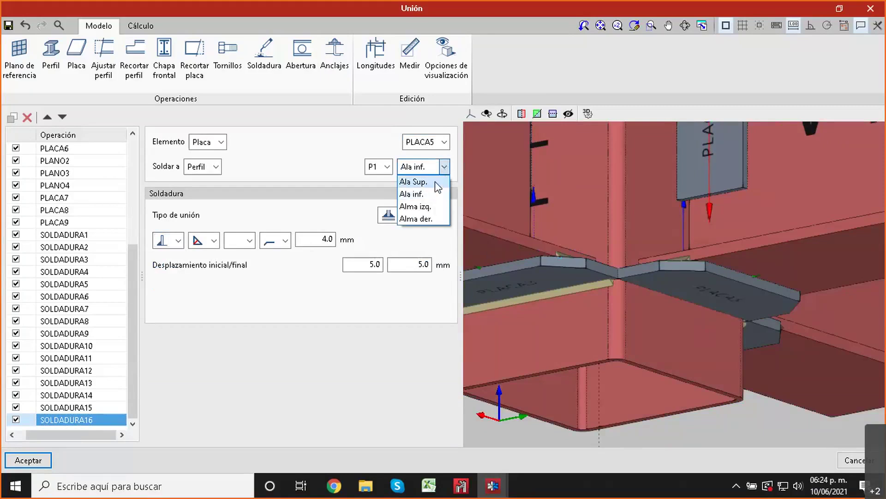
click(435, 181)
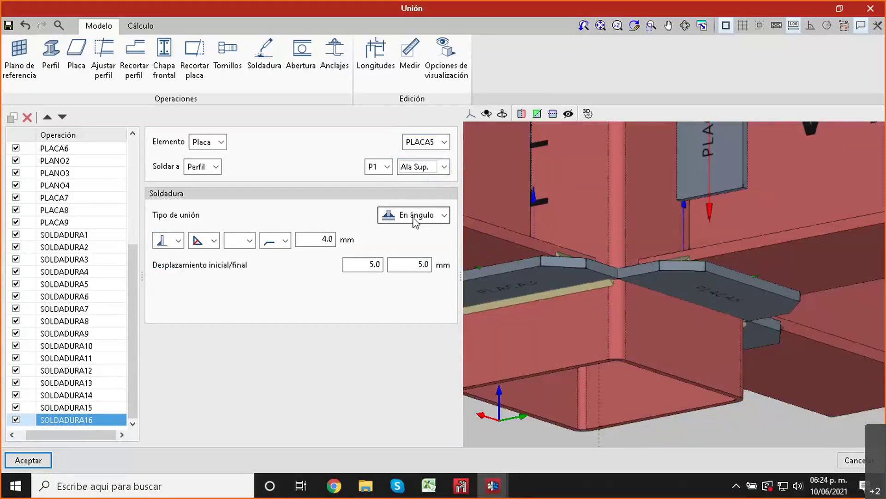
click(179, 241)
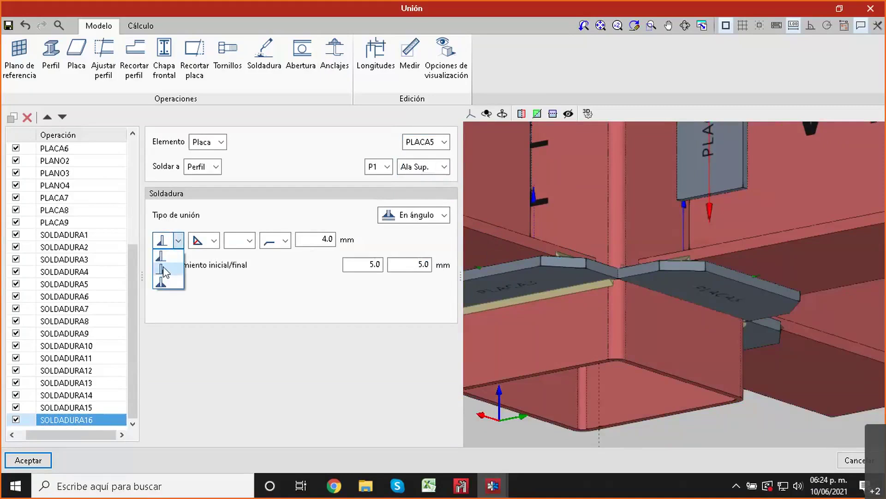
click(162, 250)
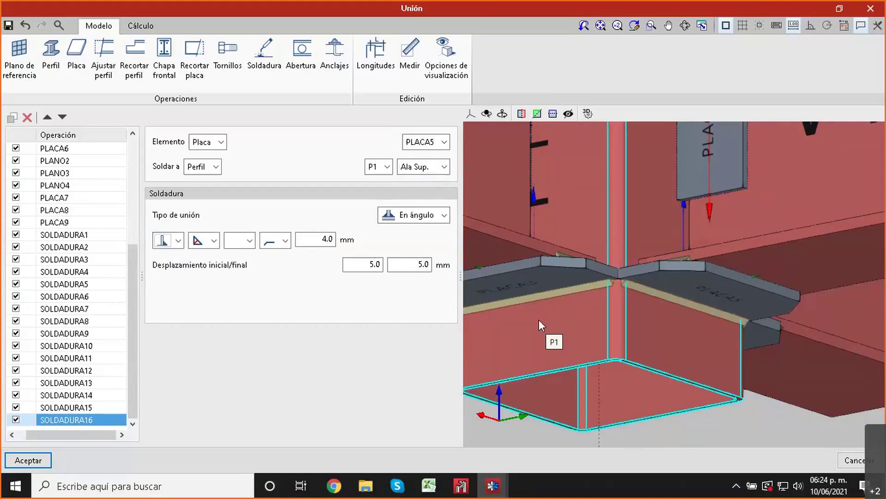
Step: Add a new angle weld operation with plate PLACA8, beside beam V3, as the element welded to P1
scroll(564, 318, up, 3)
middle_drag(566, 270, 696, 280)
middle_drag(648, 207, 644, 237)
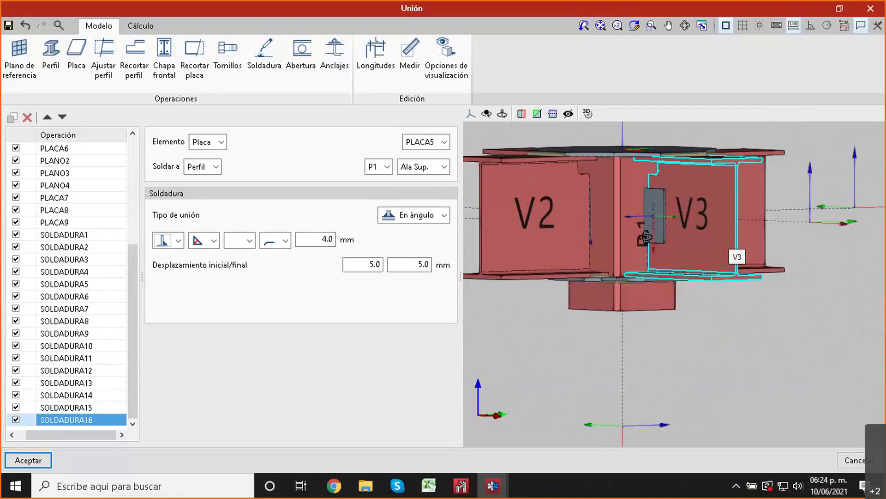
scroll(650, 213, up, 2)
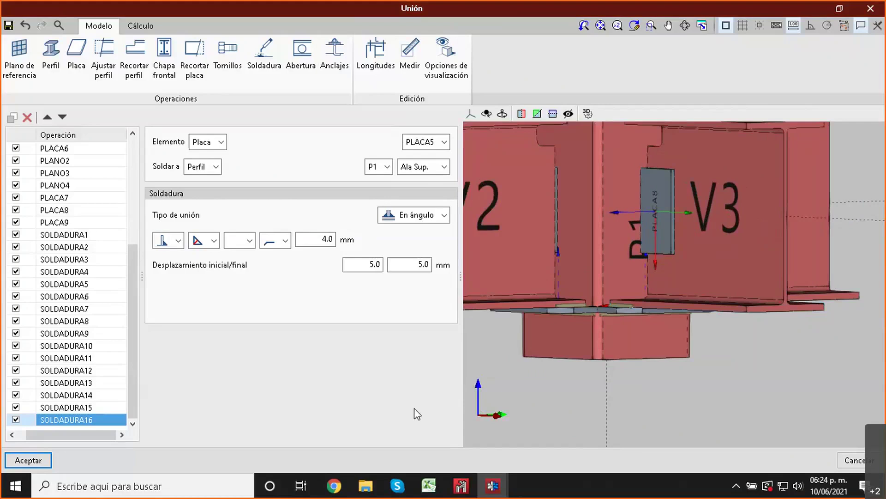
click(252, 73)
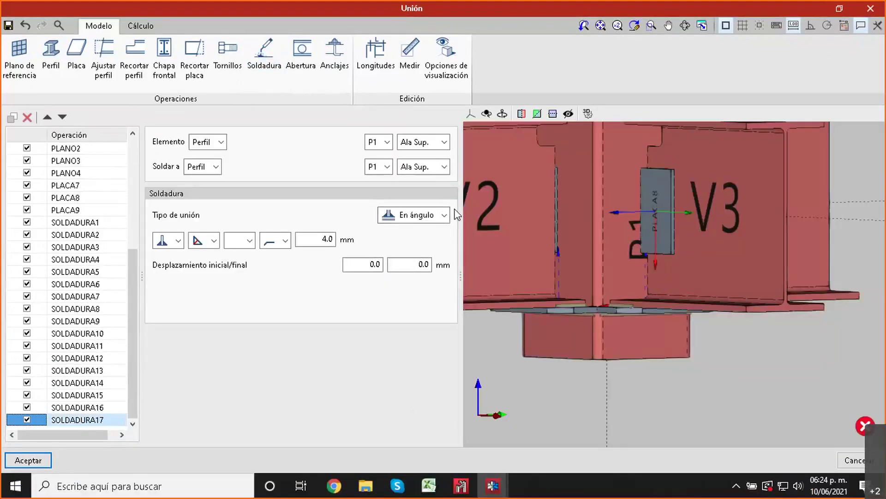
click(212, 142)
click(212, 168)
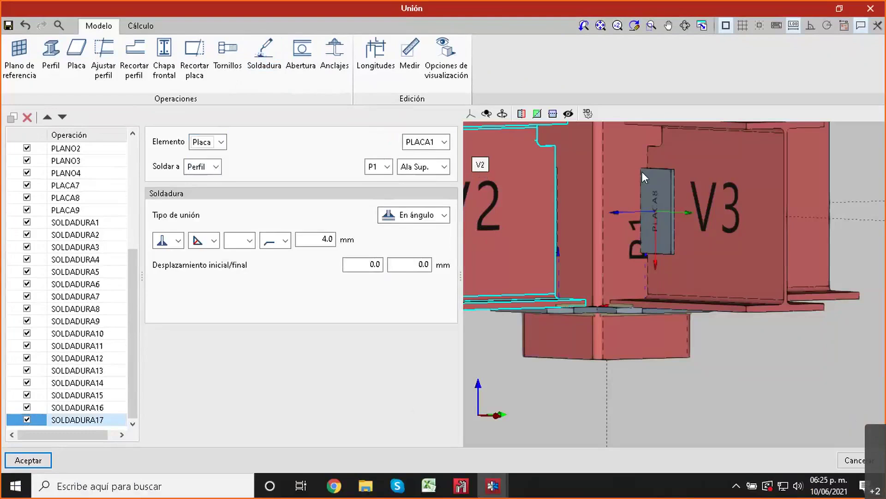
scroll(660, 203, up, 3)
click(443, 142)
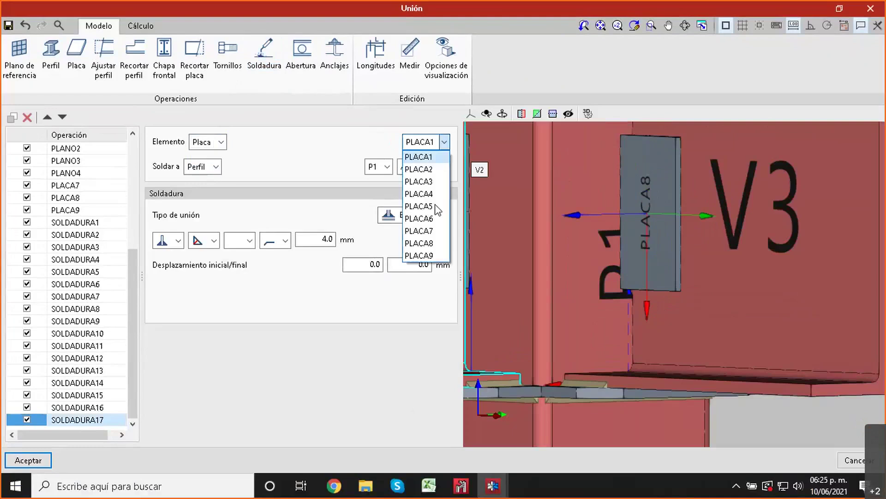
click(421, 243)
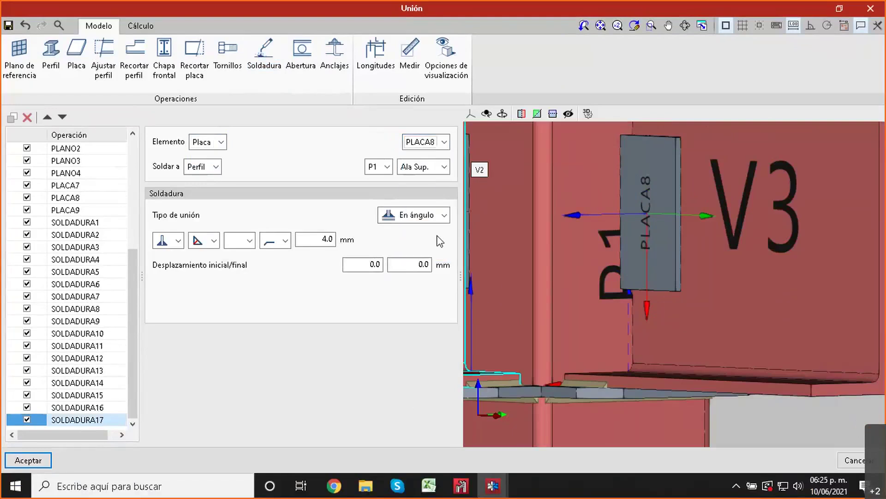
Step: Try the PLACA8 weld on P1's other faces, including the right web (Alma der.), with different bead sides
click(433, 167)
click(430, 192)
key(Down)
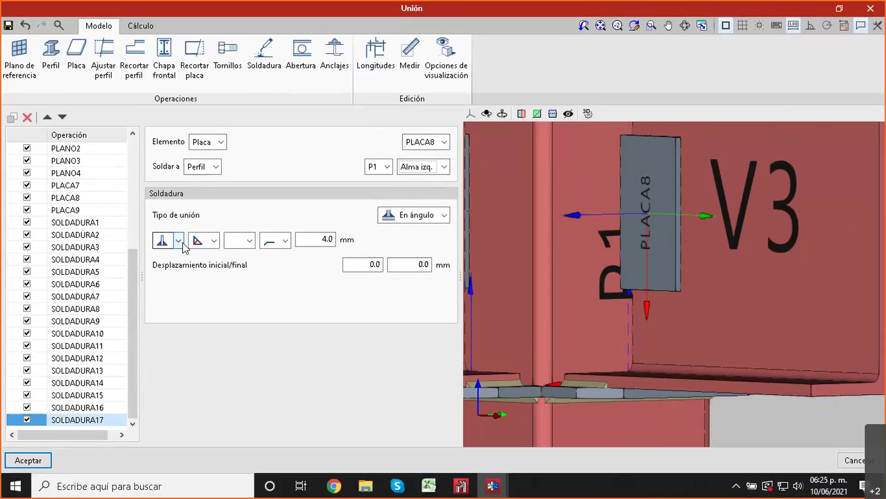
key(Down)
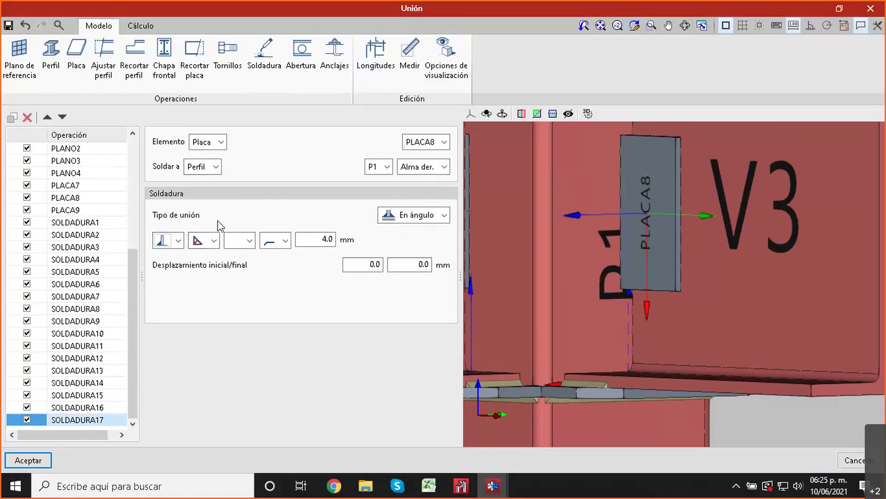
click(167, 241)
click(162, 269)
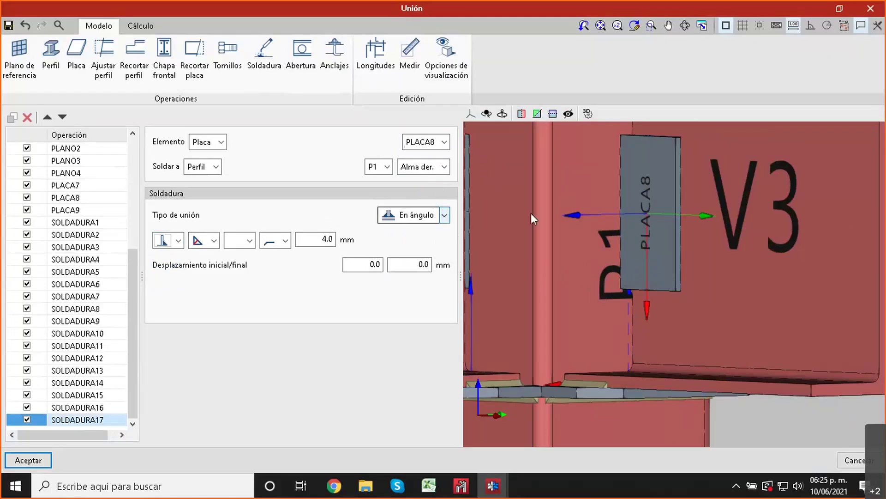
Step: Give the PLACA8 weld a bead on one side only and assign it to P1's left web (Alma izq.)
middle_drag(639, 247, 466, 257)
click(177, 241)
click(167, 257)
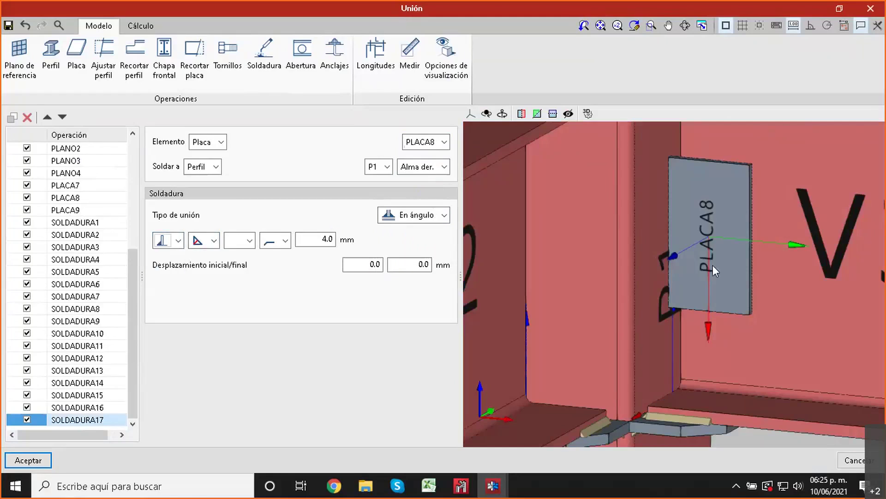
click(444, 166)
click(431, 206)
shift+middle_drag(693, 234, 665, 247)
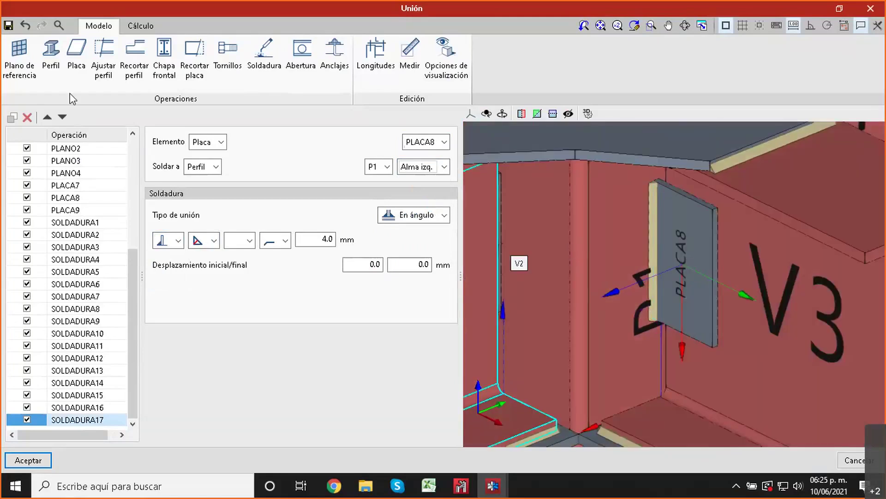
Step: Set the PLACA8–P1 weld's initial and final offsets to 5 mm each
click(370, 263)
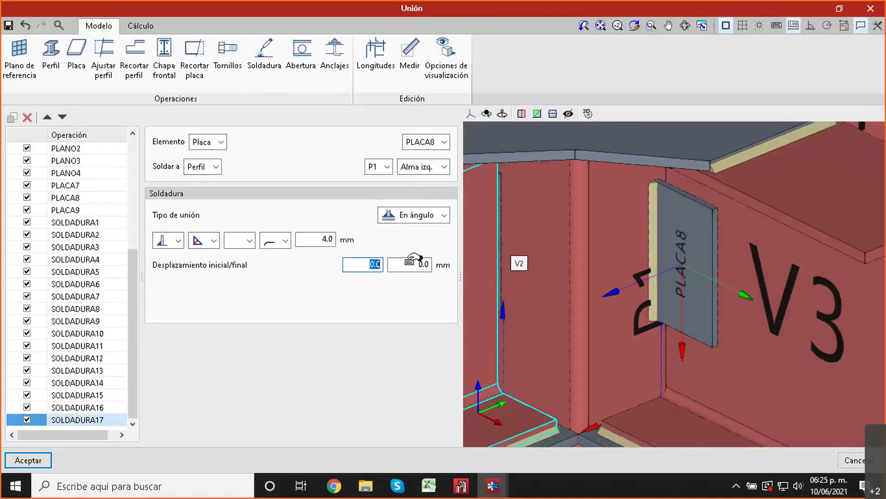
text(5)
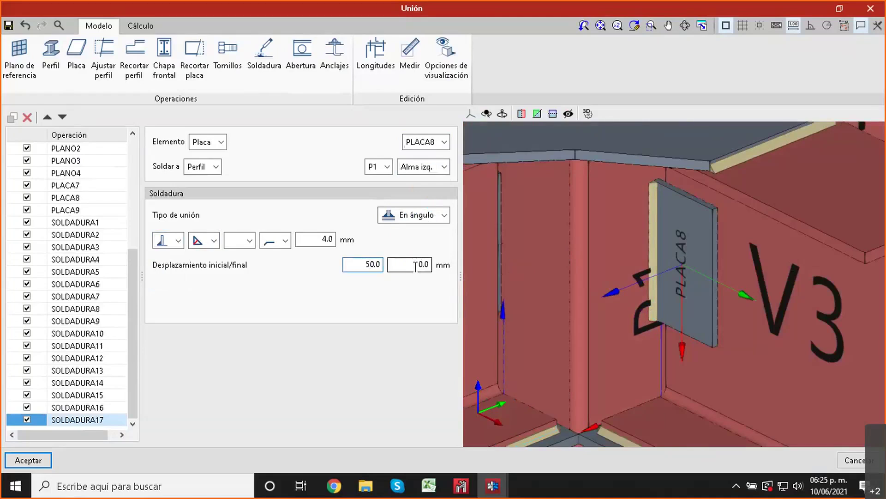
drag(414, 266, 443, 263)
text(5)
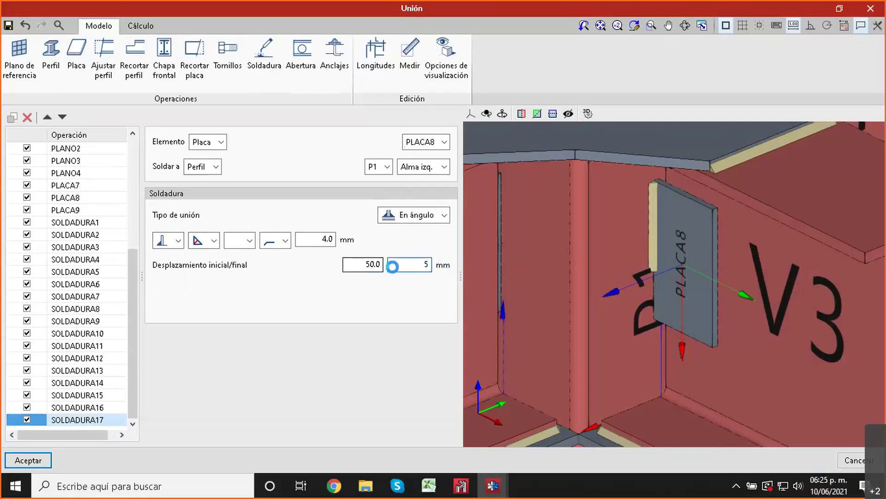
key(shift+Tab)
text(5)
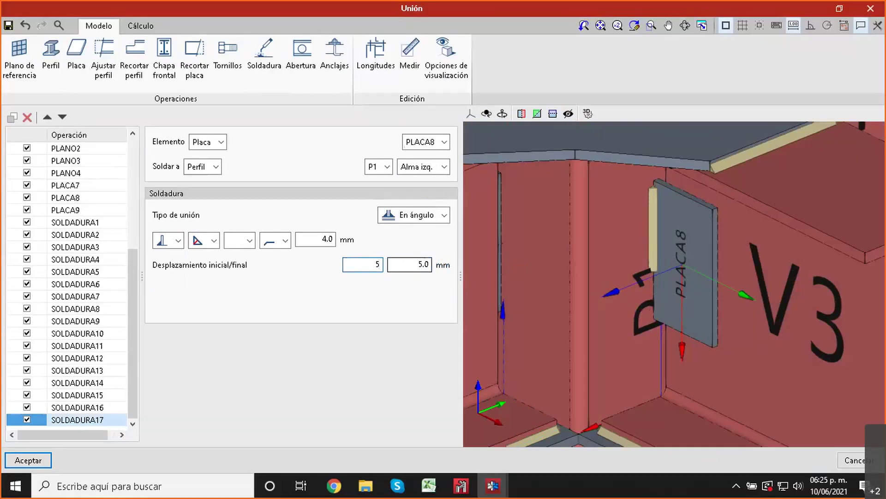
click(393, 264)
scroll(659, 189, up, 2)
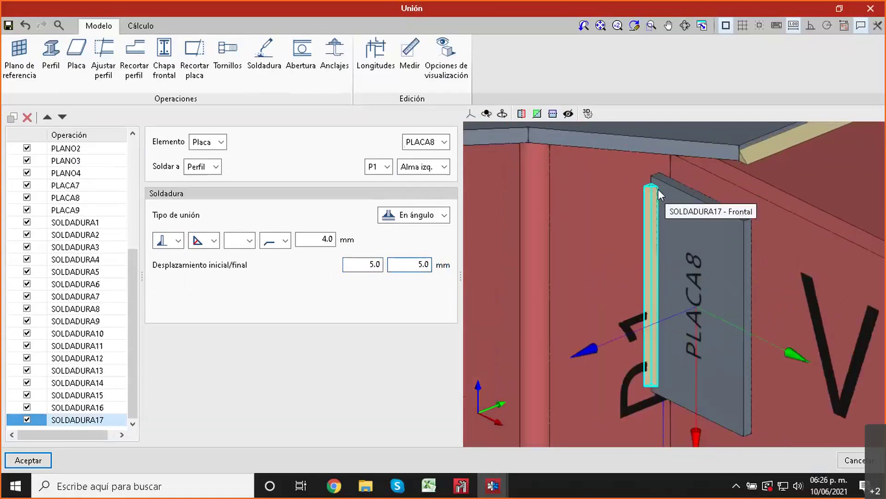
Step: Duplicate the PLACA8 weld and reassign the copy to plate PLACA9, welded to P1's right web (Alma der.)
scroll(658, 189, down, 1)
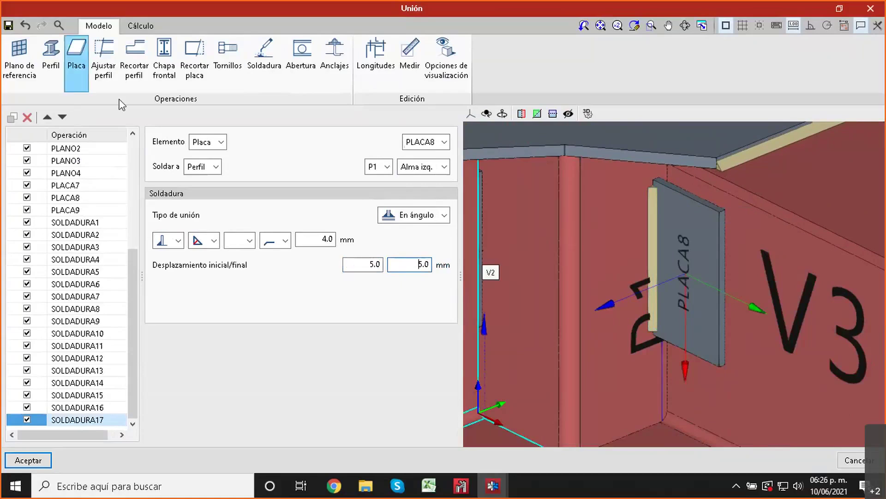
click(27, 117)
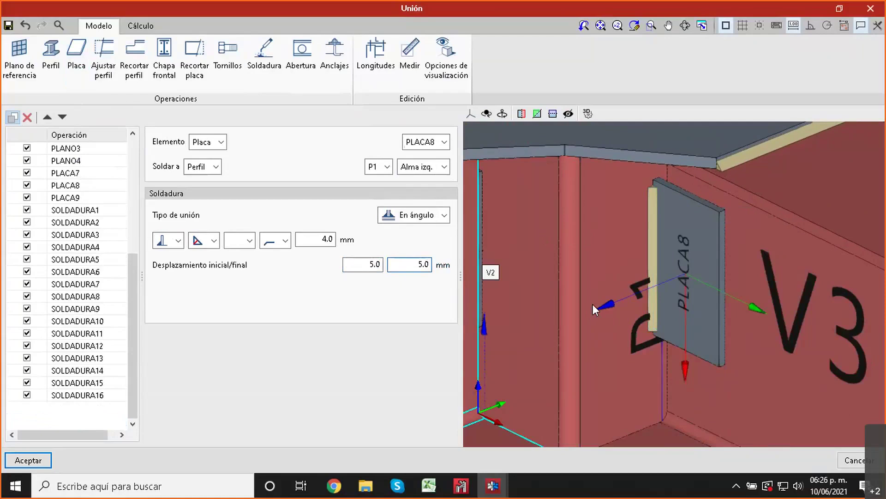
click(592, 303)
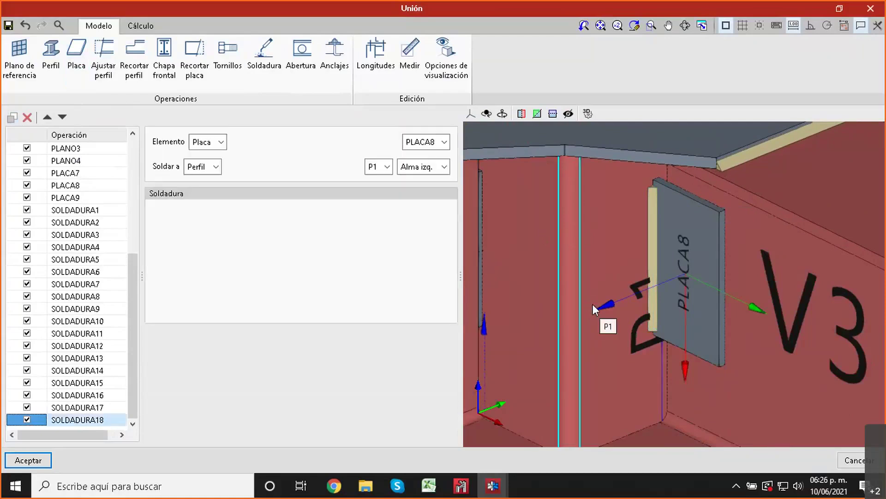
scroll(592, 304, down, 3)
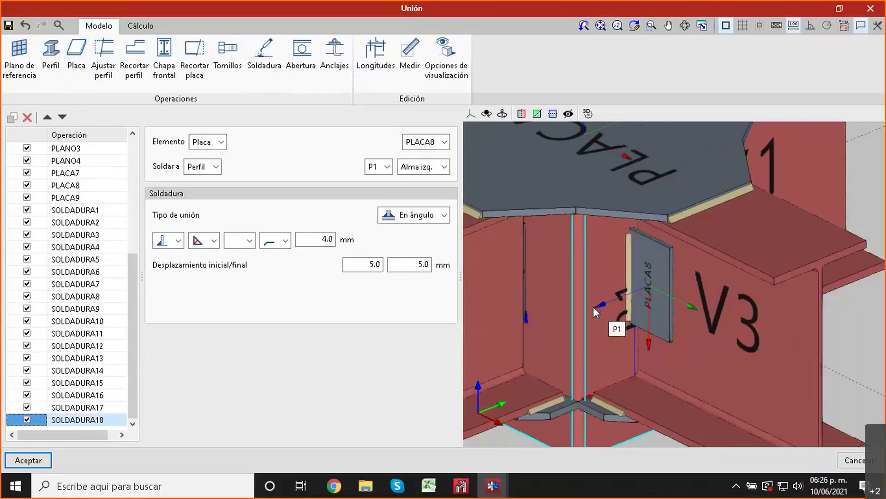
shift+middle_drag(606, 305, 807, 300)
click(436, 147)
click(441, 253)
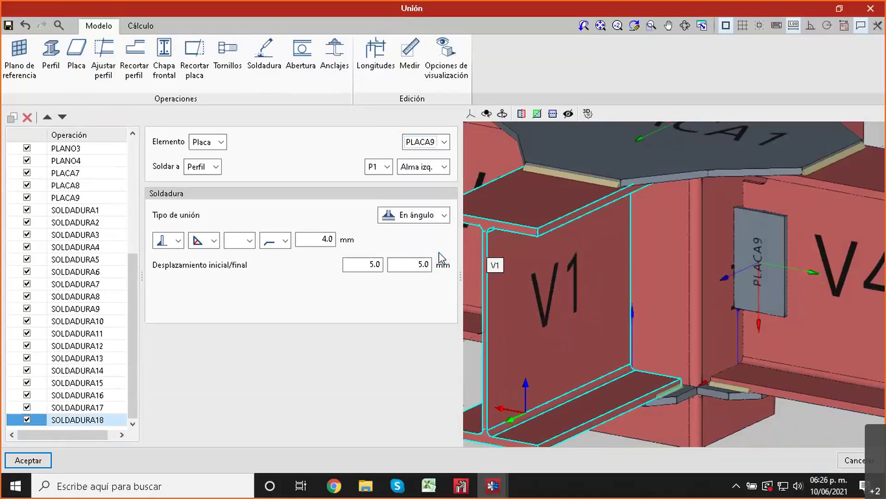
click(444, 167)
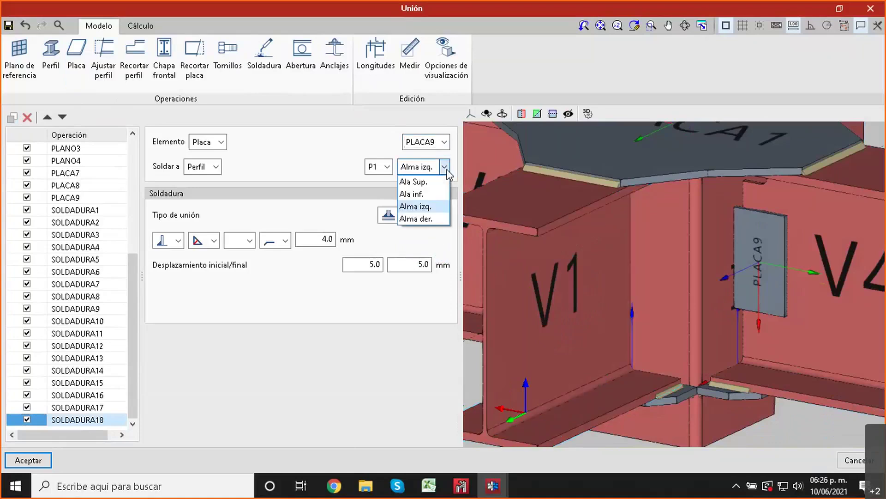
click(434, 218)
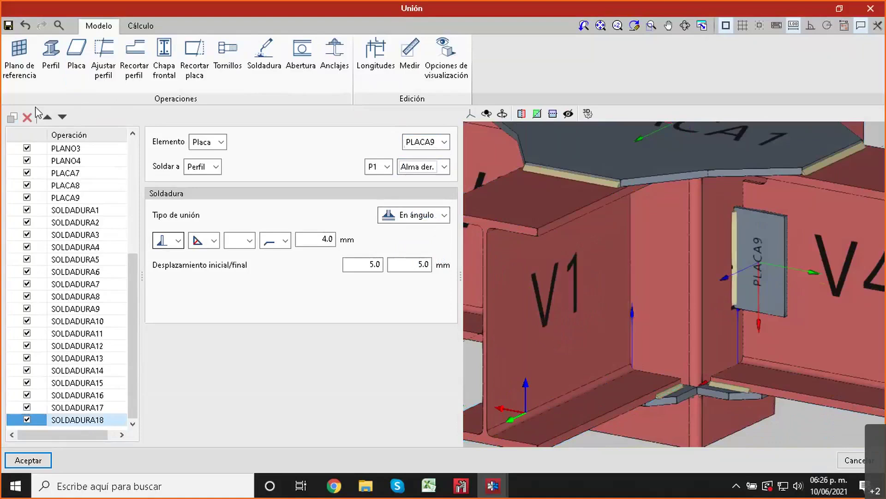
Step: Duplicate the PLACA9 weld and reassign the copy to plate PLACA6, welded to P1's top flange (Ala Sup.)
click(16, 118)
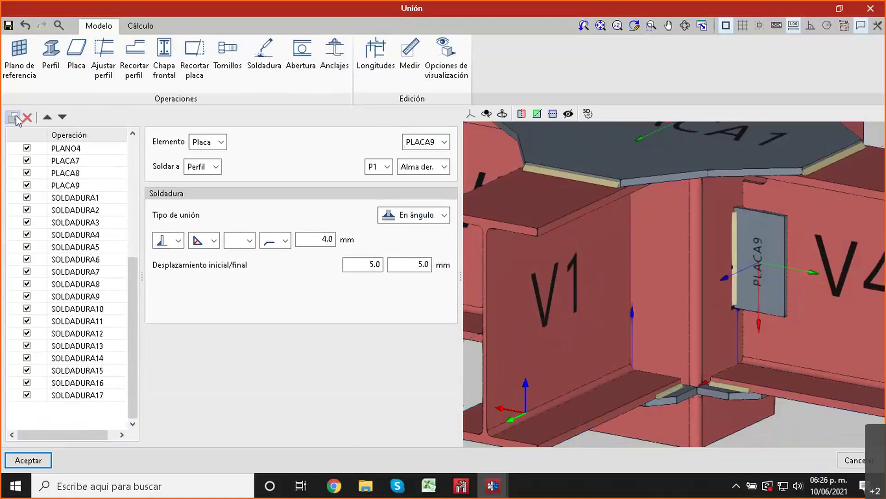
click(620, 252)
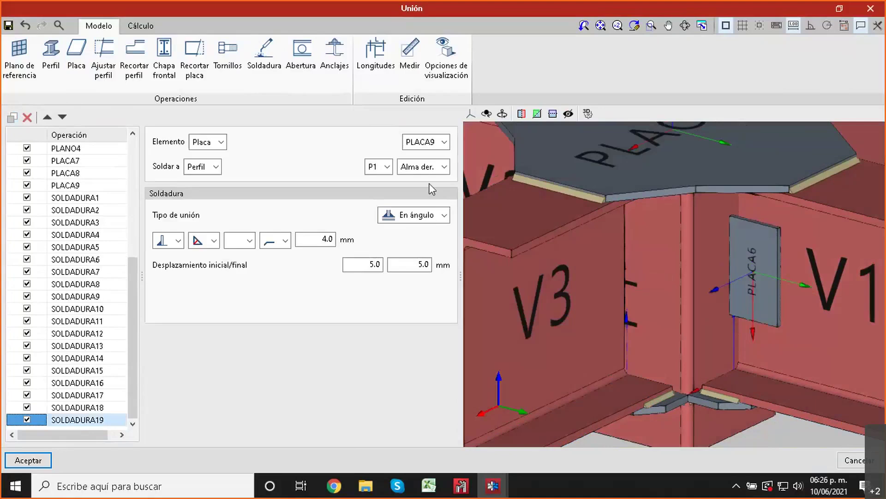
click(443, 142)
click(429, 210)
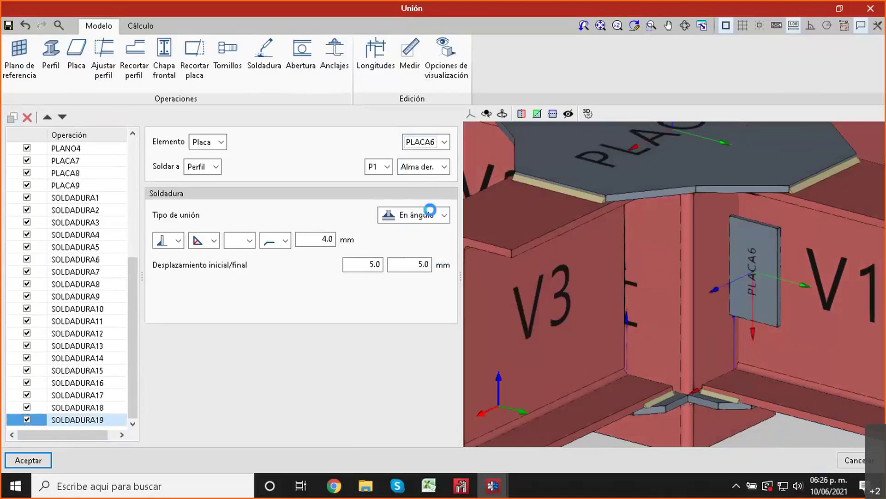
click(422, 173)
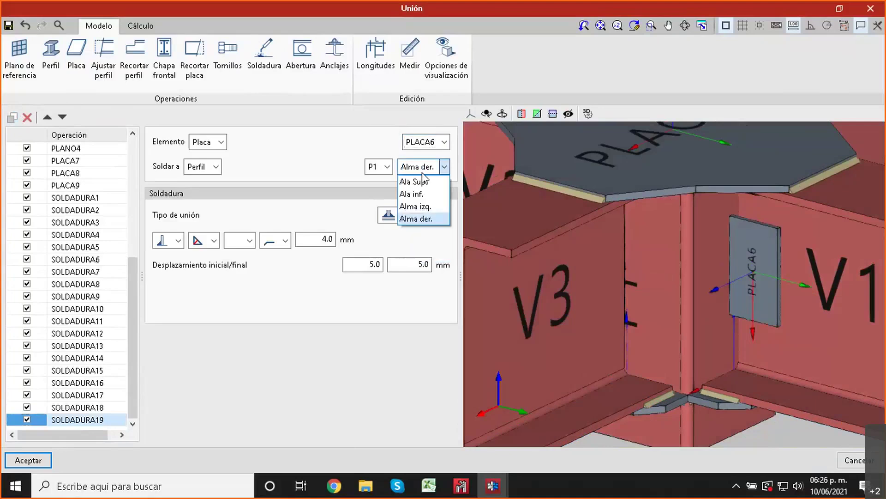
click(434, 179)
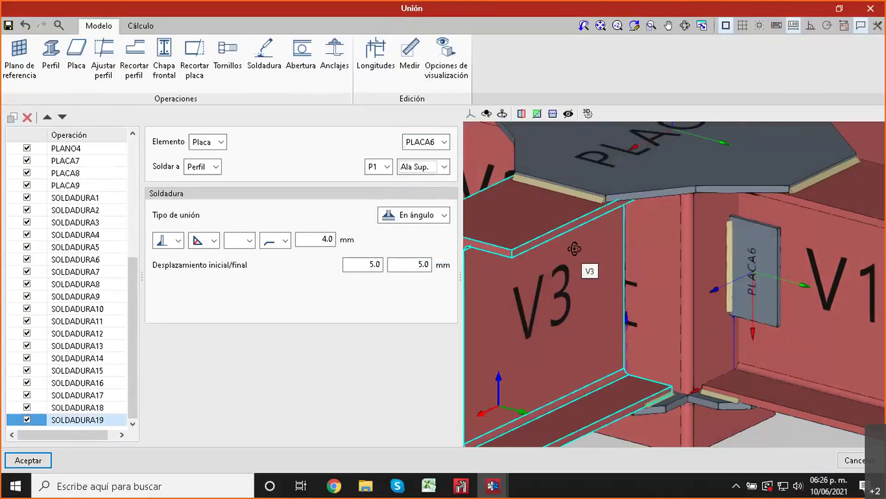
Step: Duplicate the PLACA6 weld and reassign the copy to plate PLACA7, welded to P1's bottom flange (Ala inf.)
scroll(574, 248, down, 5)
middle_drag(588, 245, 801, 242)
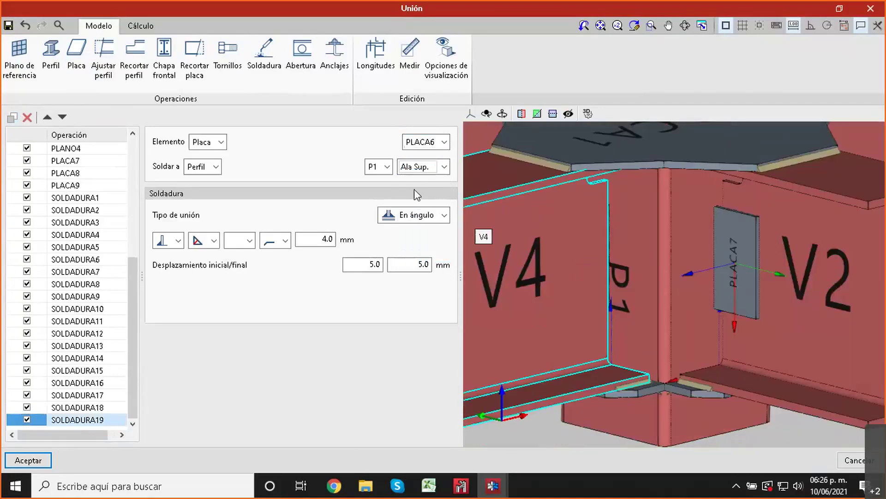
click(28, 117)
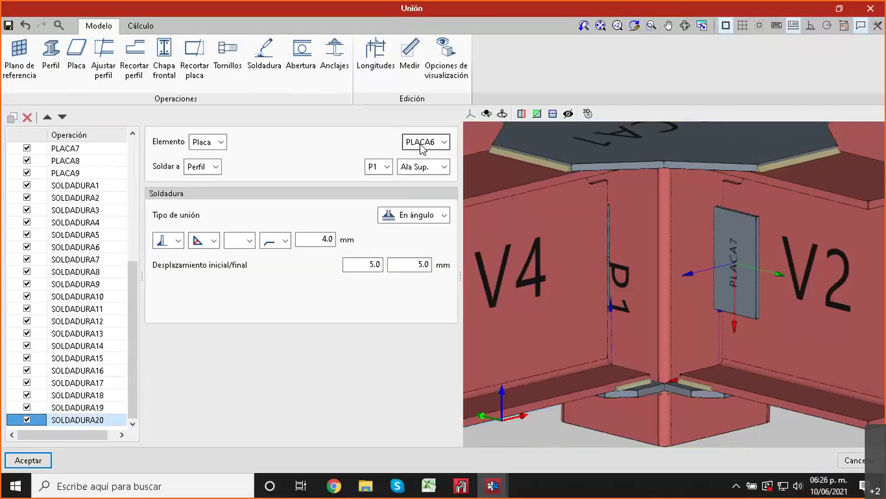
click(422, 145)
click(419, 230)
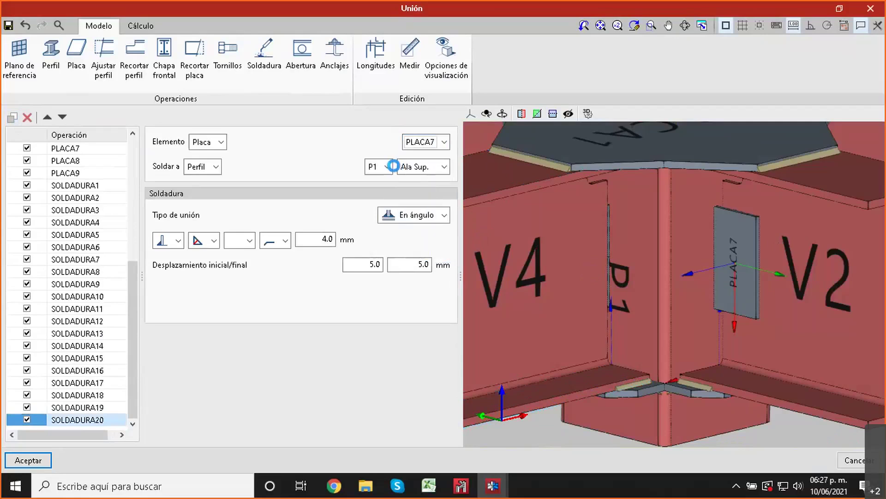
click(425, 170)
click(429, 191)
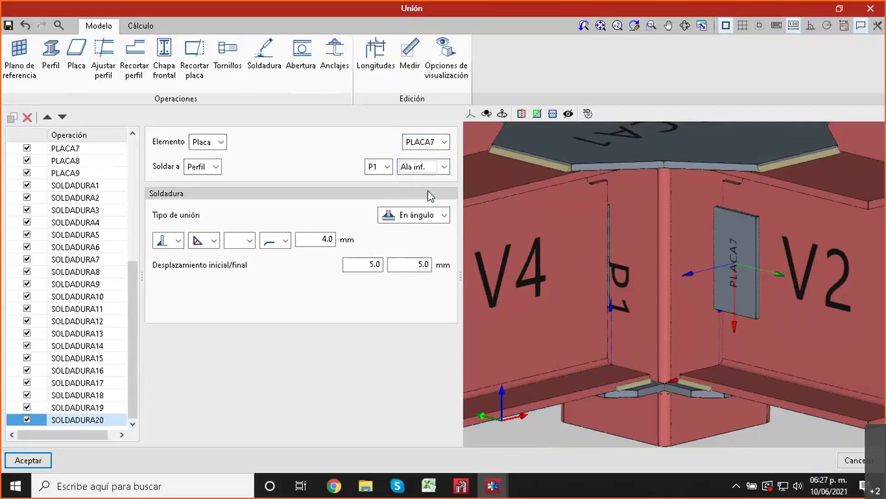
Step: Add a bolts operation (Tornillos) with plate PLACA9, beside beam V4, as the element that is bolted
middle_drag(519, 256, 691, 280)
scroll(689, 274, up, 3)
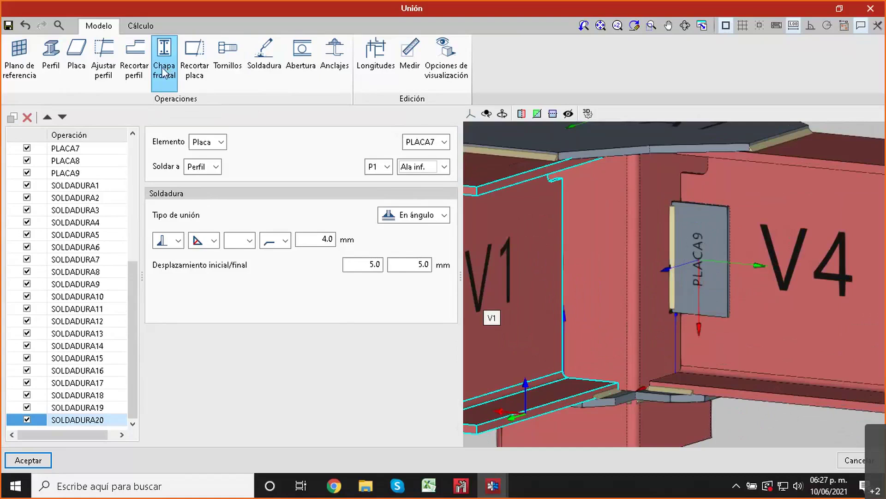
click(223, 69)
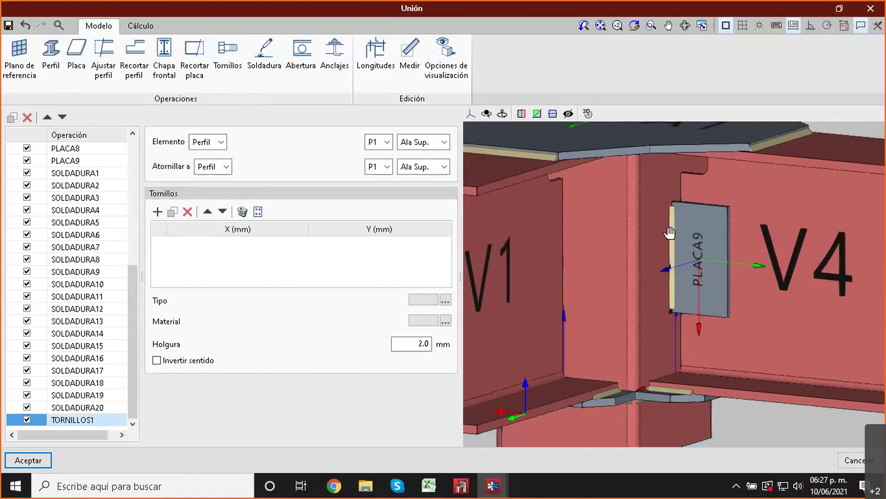
scroll(669, 233, up, 3)
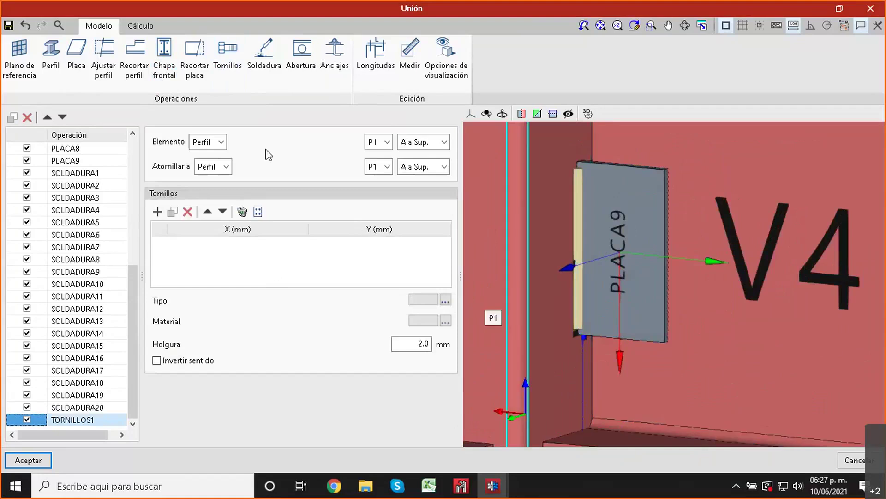
click(222, 147)
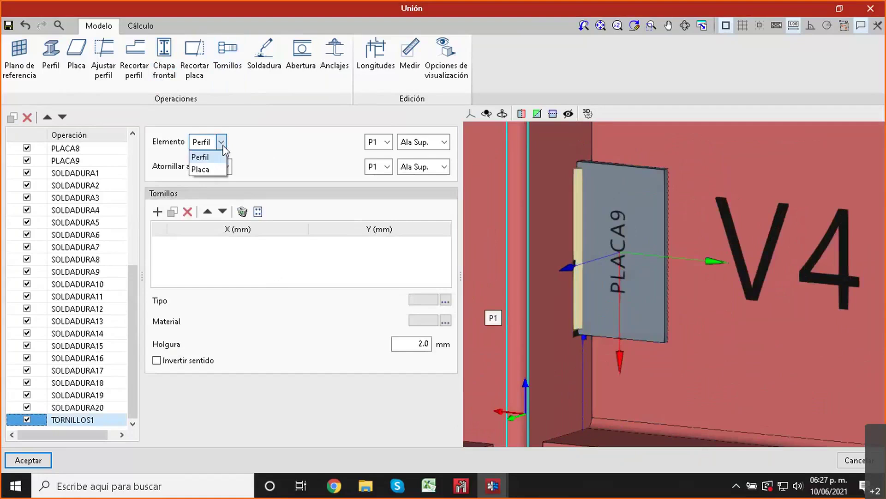
click(206, 169)
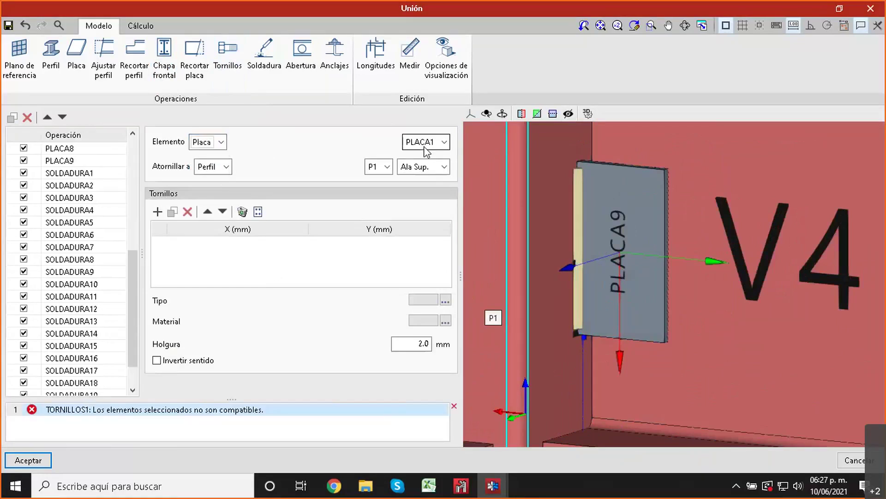
click(432, 141)
click(422, 255)
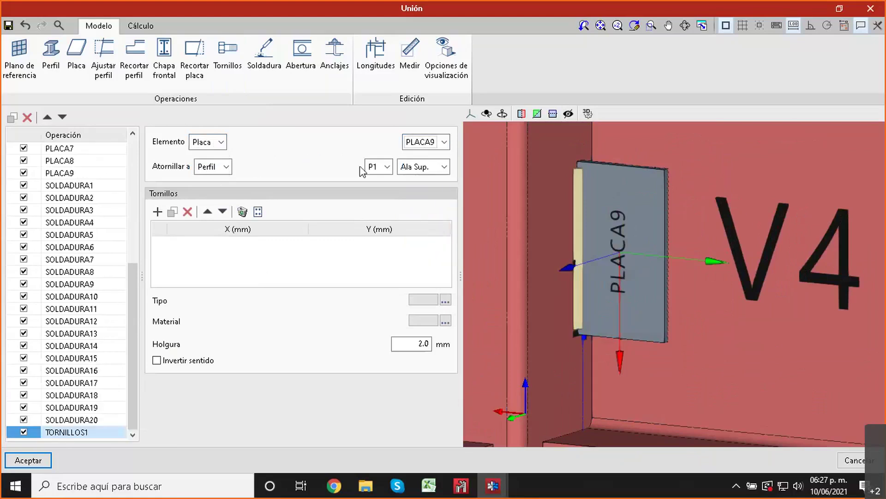
Step: Set the web (Alma) of beam V4 as the part PLACA9 is bolted to
click(386, 167)
click(381, 230)
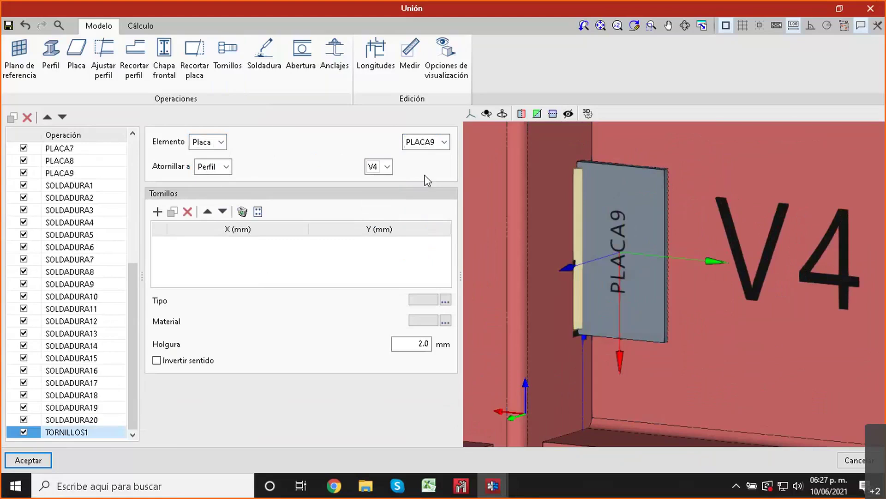
click(434, 172)
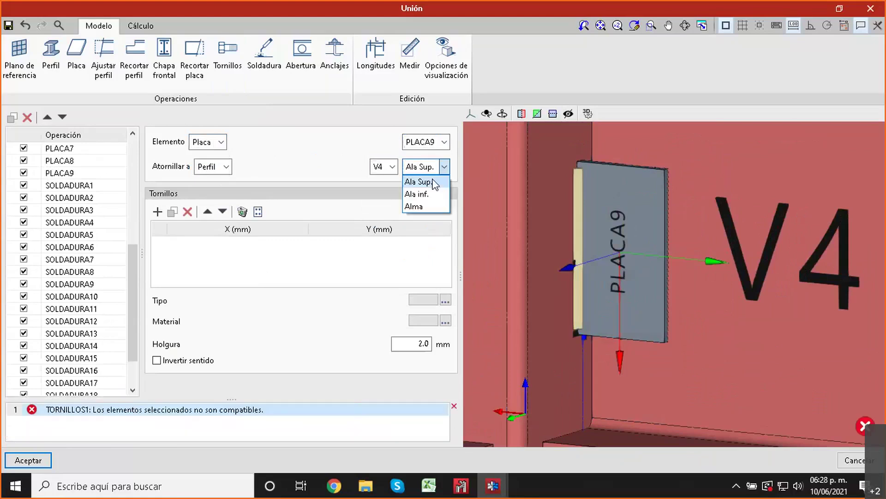
click(422, 204)
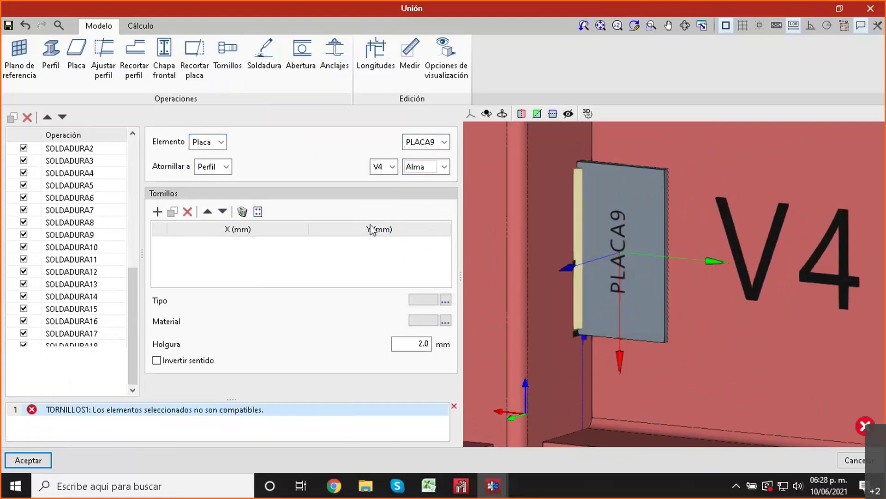
Step: Add two bolts to the PLACA9–V4 joint, at X = -35 mm and X = 35 mm
click(157, 212)
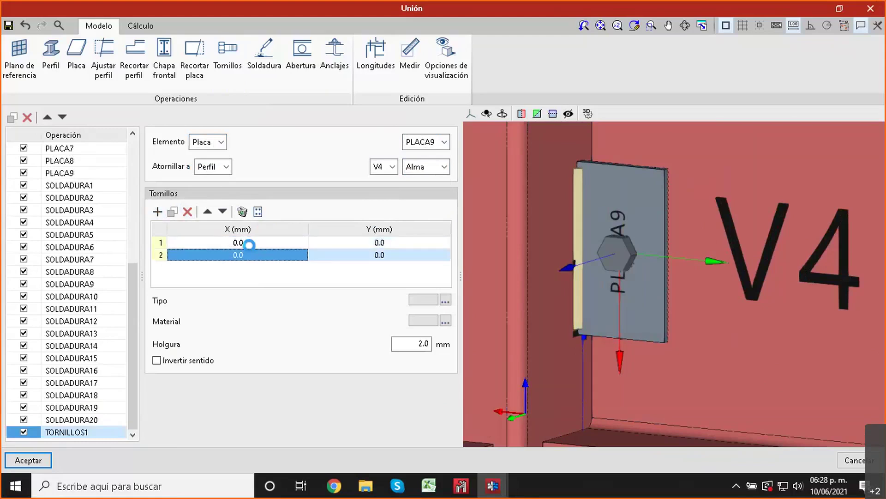
click(249, 243)
text(-35)
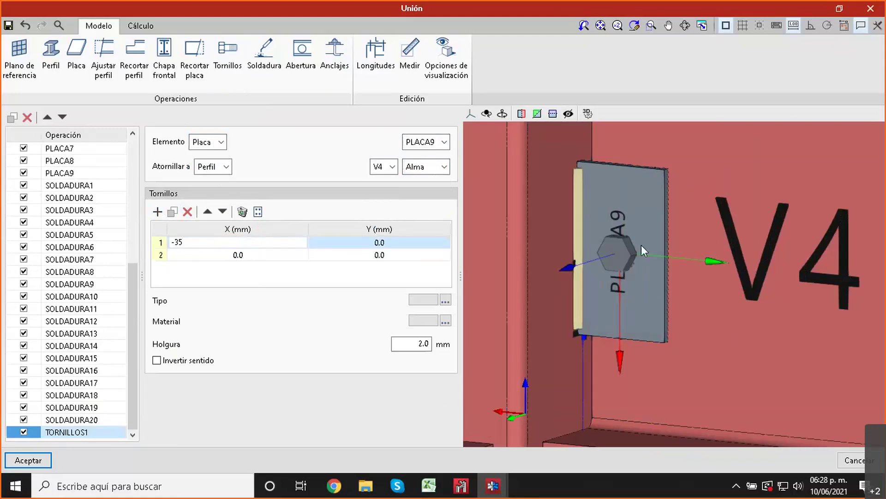
key(Tab)
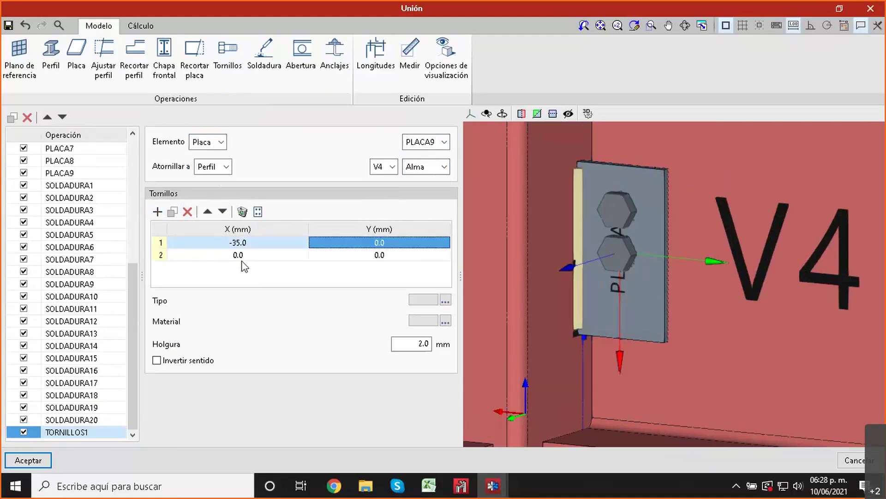
click(238, 254)
text(35)
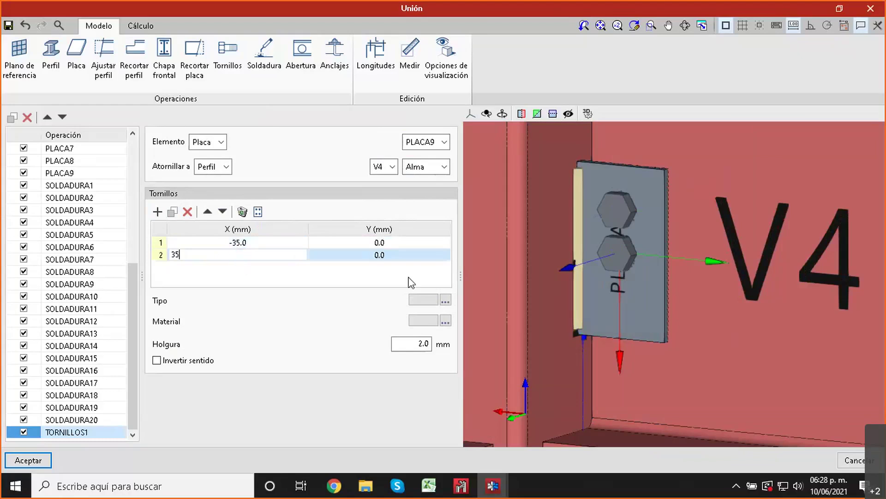
Step: Assign the PLACA9 bolts the ISO 4014 series with nominal diameter 12 and material 4.6
click(445, 301)
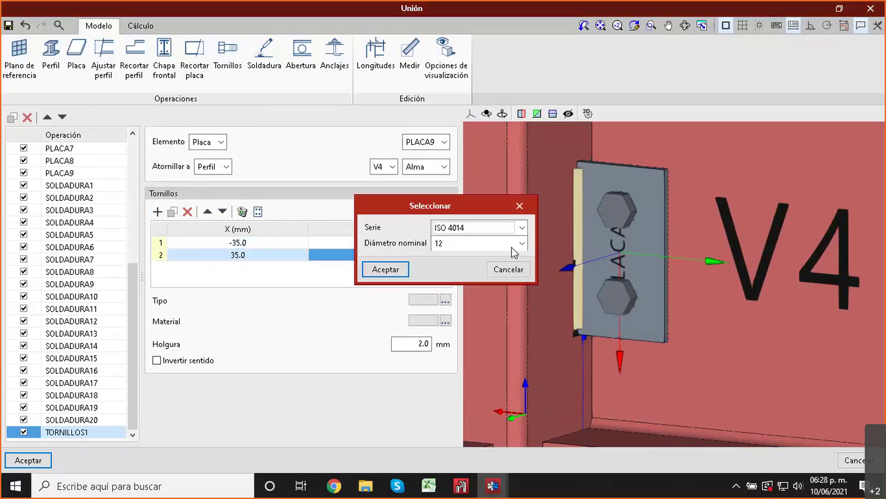
click(387, 270)
click(446, 320)
click(402, 261)
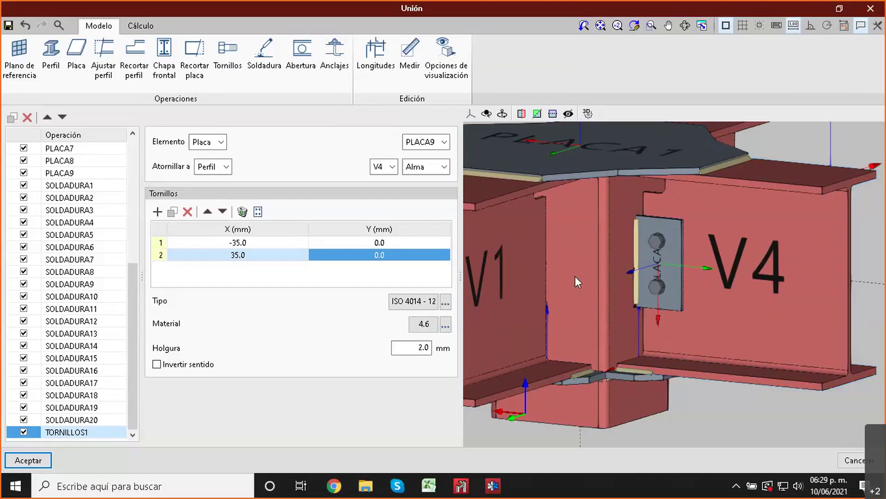
Step: Duplicate the PLACA9 bolts operation TORNILLOS1 and reassign the copy to plate PLACA6 and the web (Alma) of beam V1
scroll(639, 243, up, 2)
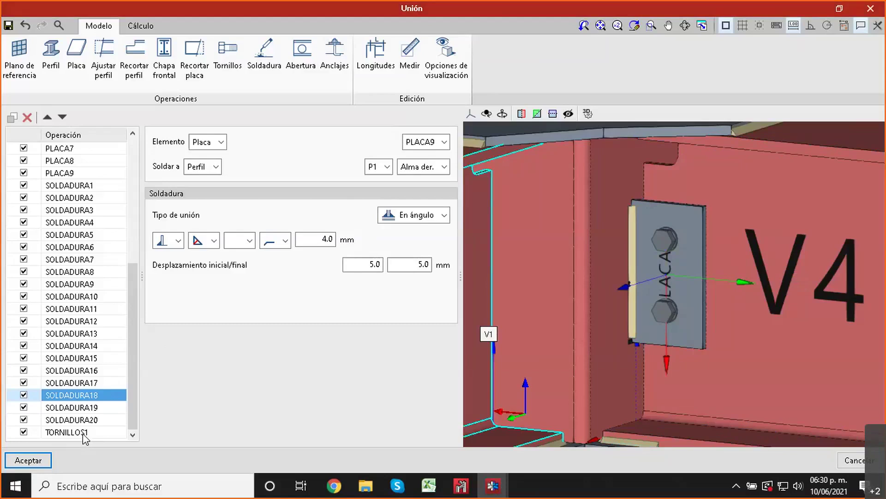
click(69, 432)
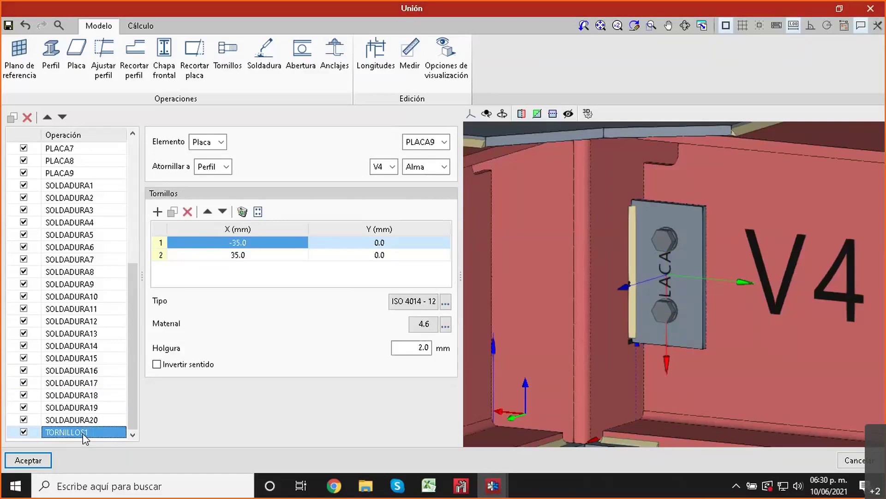
click(12, 117)
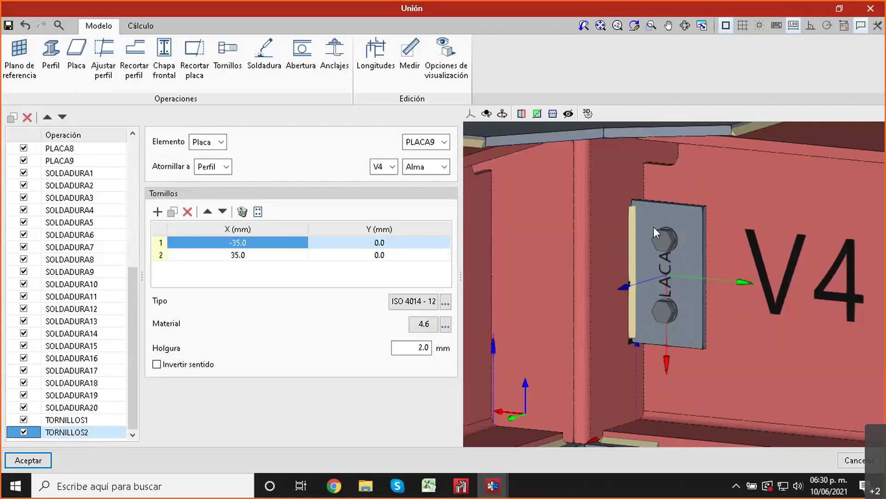
scroll(654, 231, up, 5)
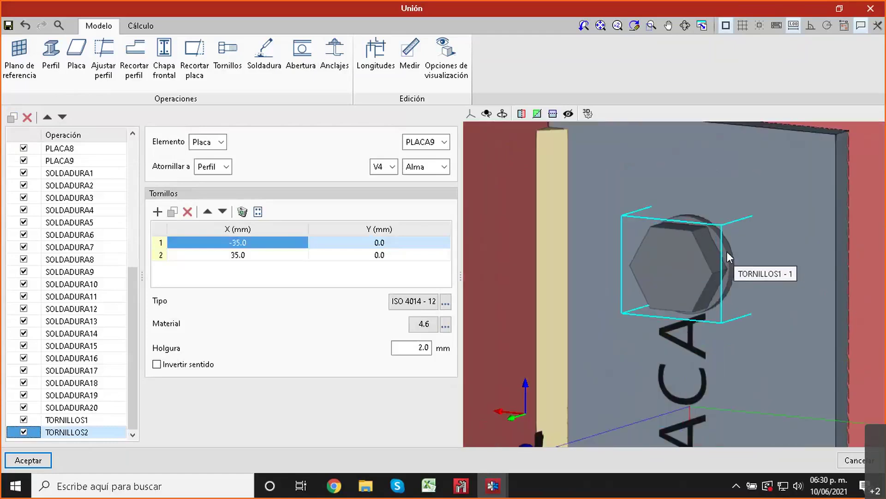
scroll(727, 251, down, 4)
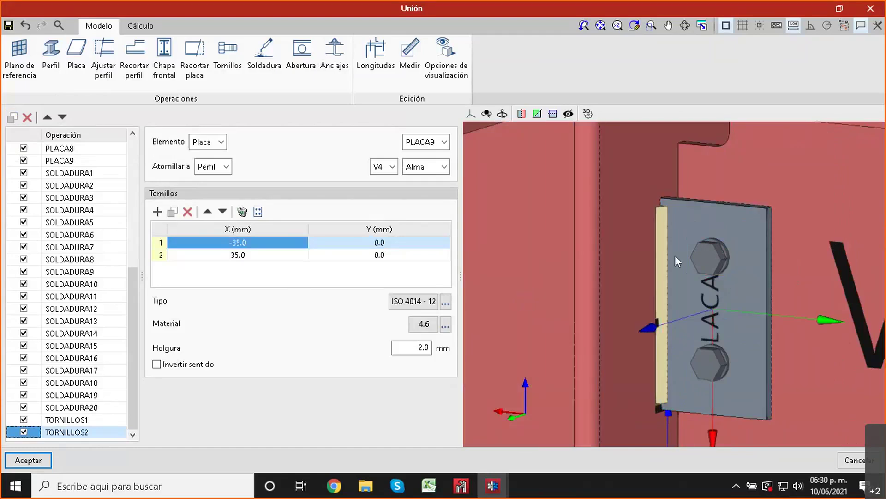
scroll(674, 256, down, 3)
middle_drag(611, 276, 697, 276)
scroll(693, 276, up, 3)
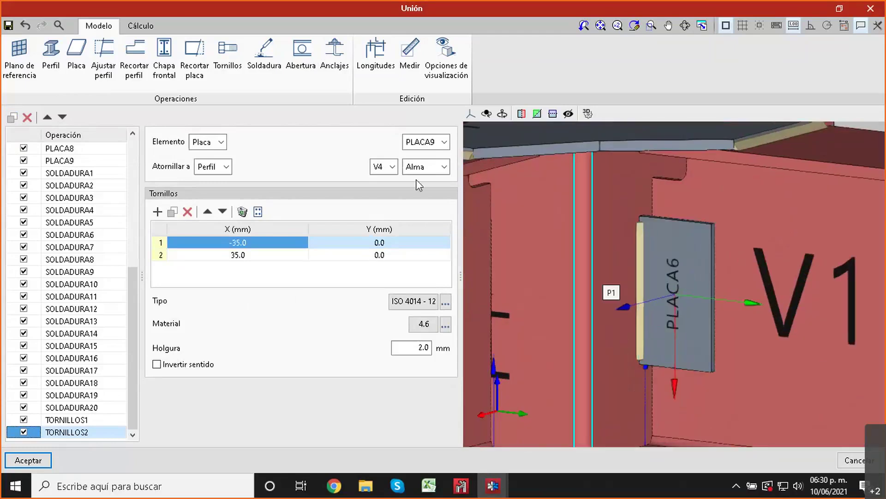
click(436, 142)
click(433, 218)
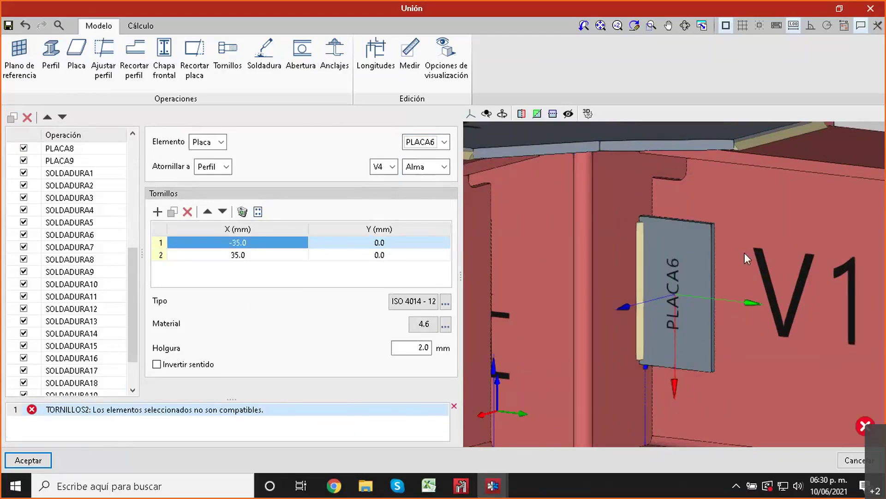
click(377, 166)
click(385, 192)
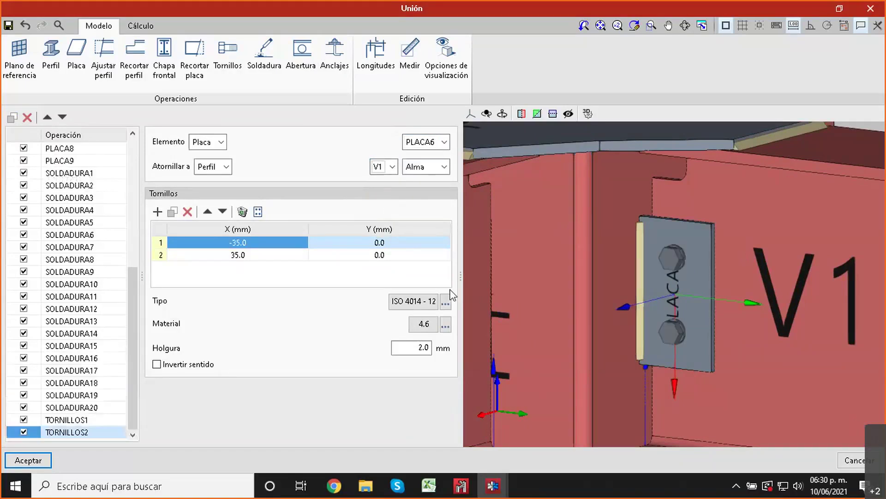
Step: Duplicate the PLACA6 bolts operation and reassign the copy to plate PLACA8 and the web of beam V3
click(27, 117)
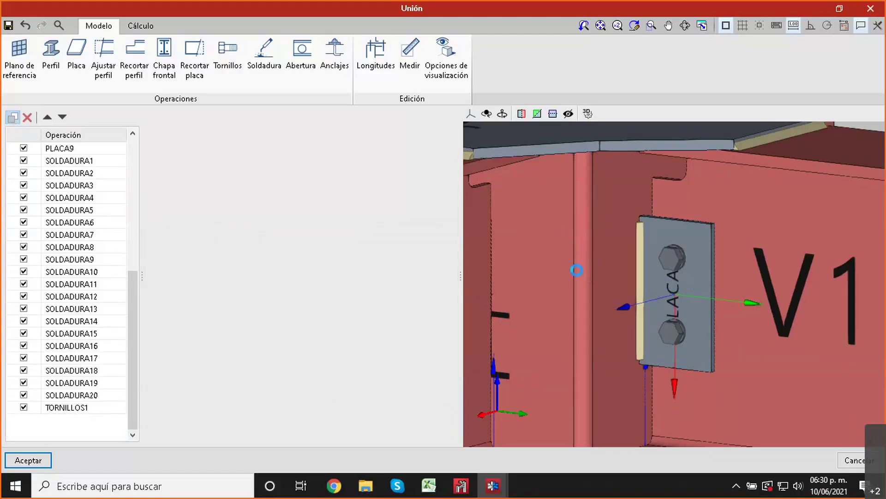
middle_drag(619, 271, 720, 263)
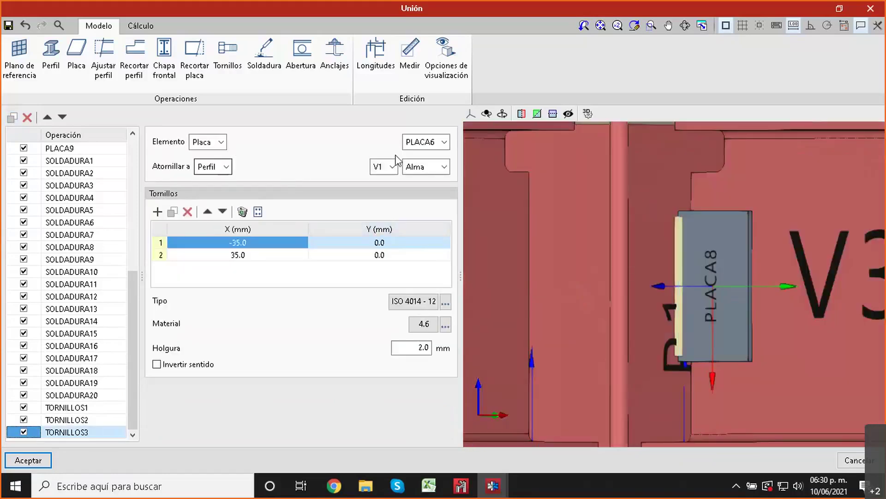
click(444, 142)
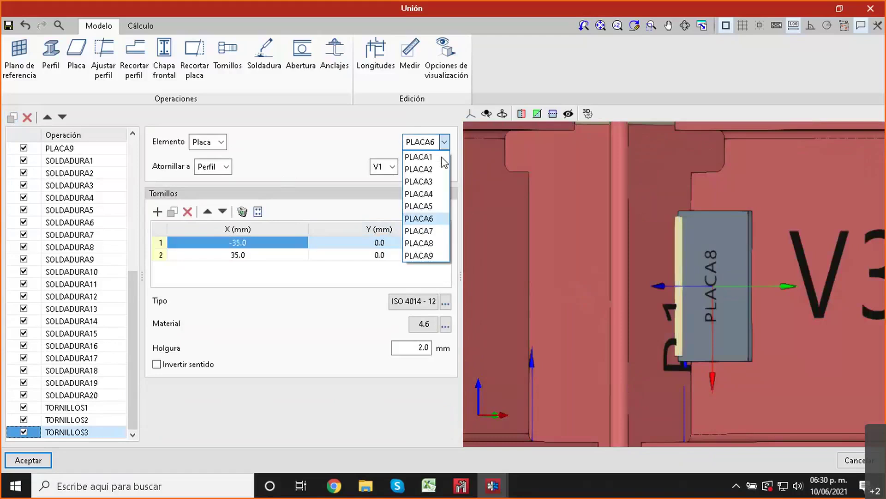
click(427, 245)
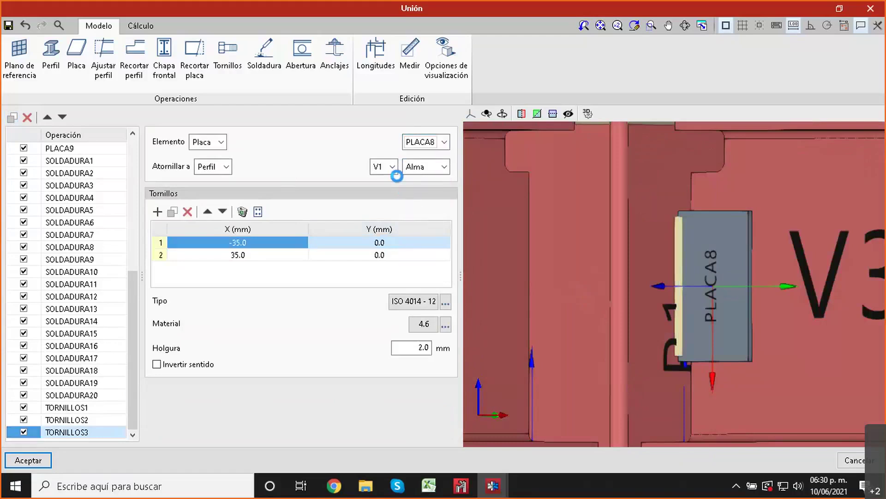
click(393, 171)
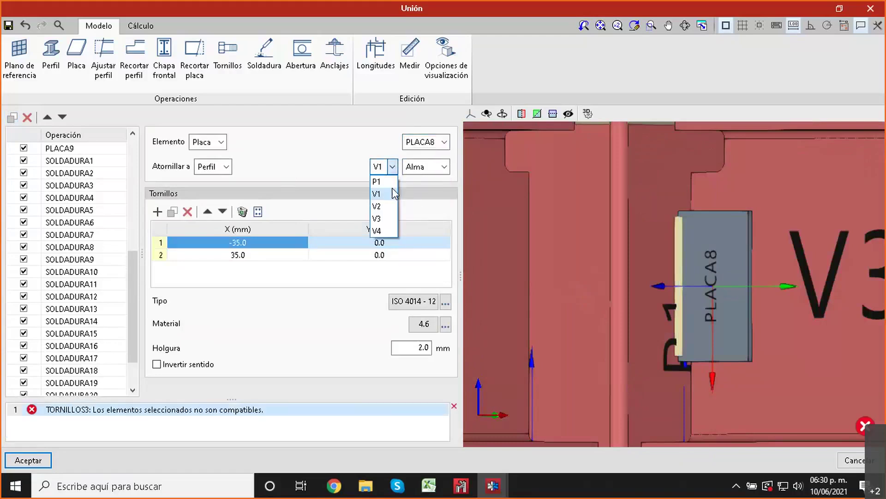
click(386, 218)
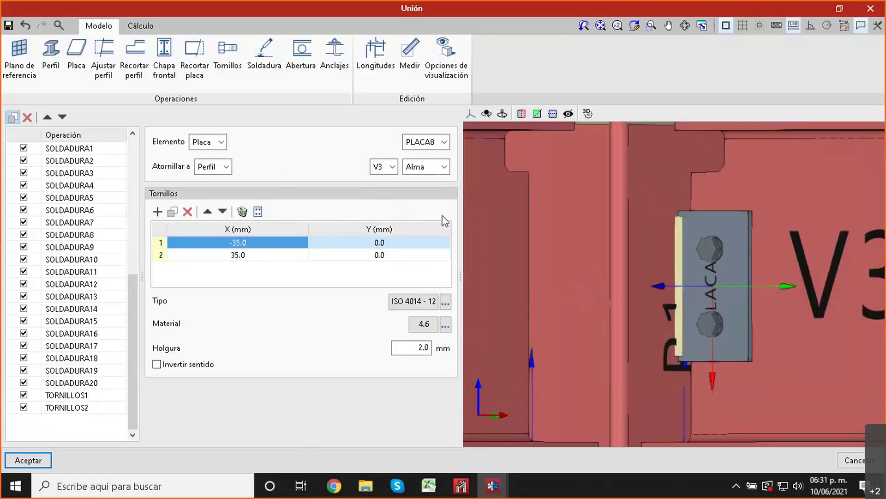
Step: Duplicate the PLACA8 bolts operation and reassign the copy to plate PLACA7 and the web of beam V2
click(599, 246)
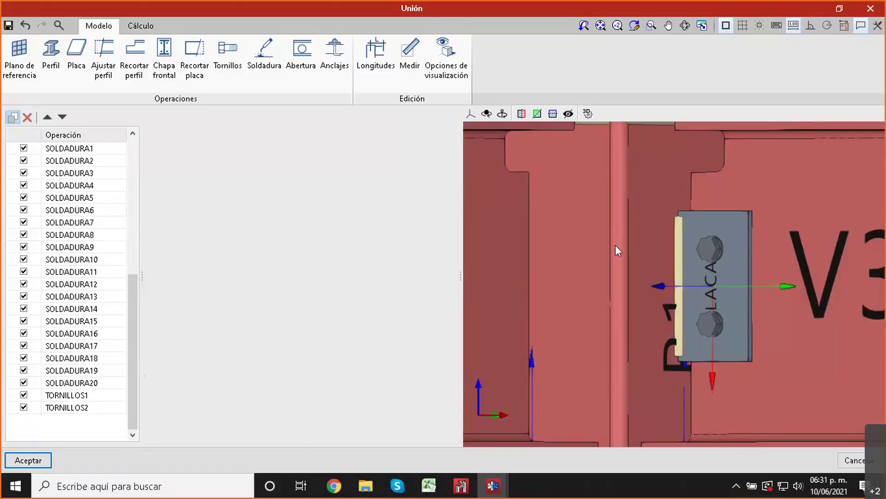
shift+middle_drag(527, 263, 682, 272)
middle_drag(746, 294, 580, 272)
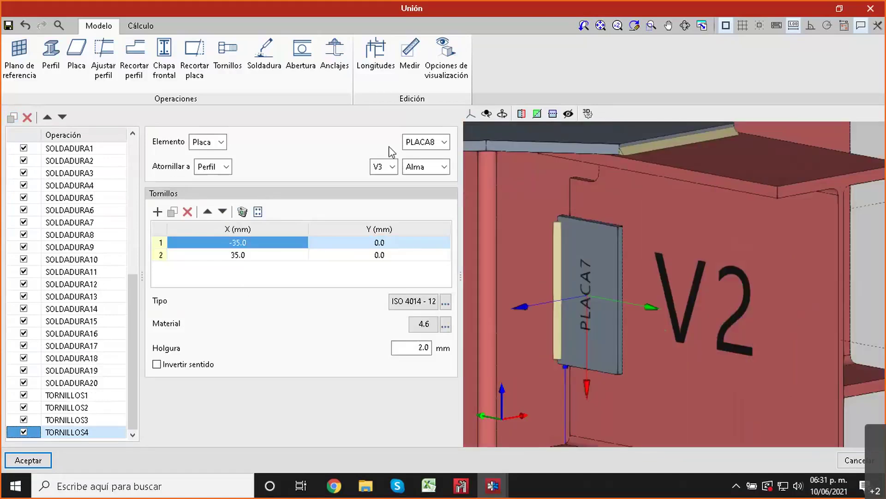
click(409, 147)
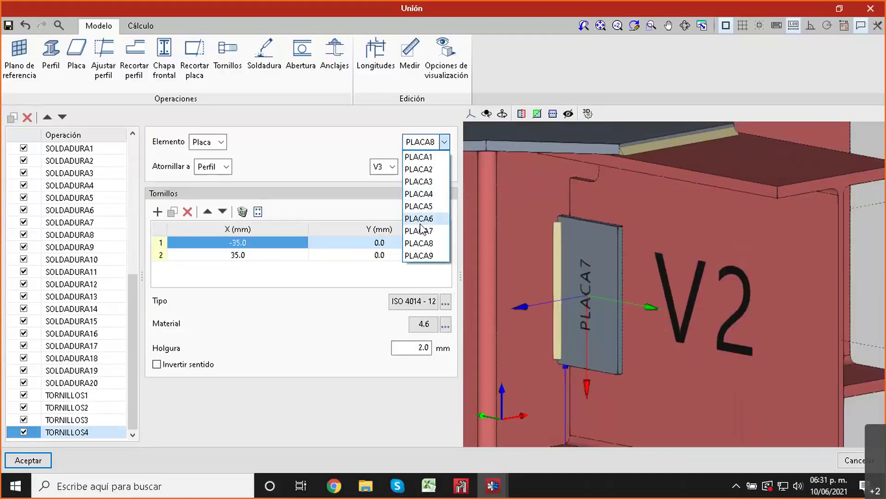
click(417, 218)
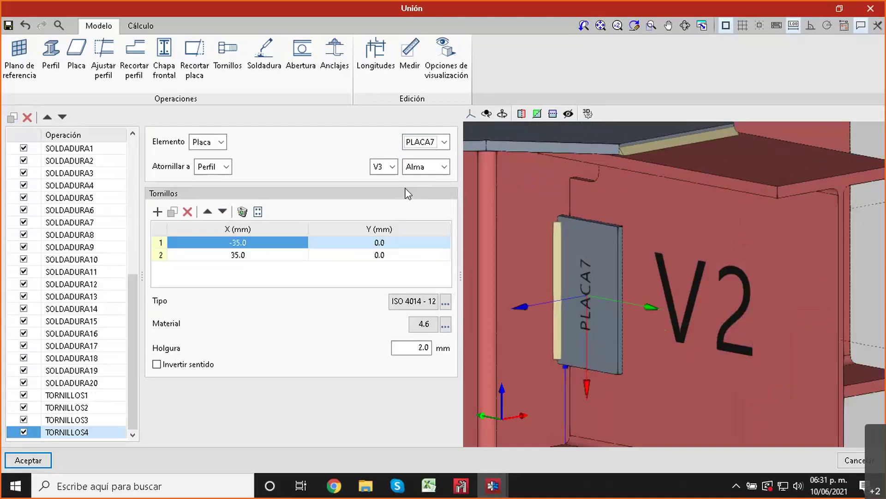
click(392, 167)
click(379, 206)
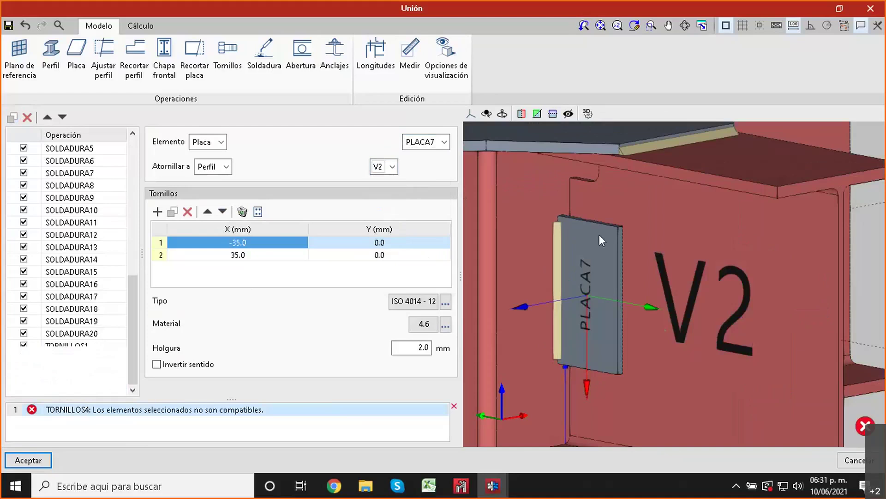
scroll(631, 269, down, 3)
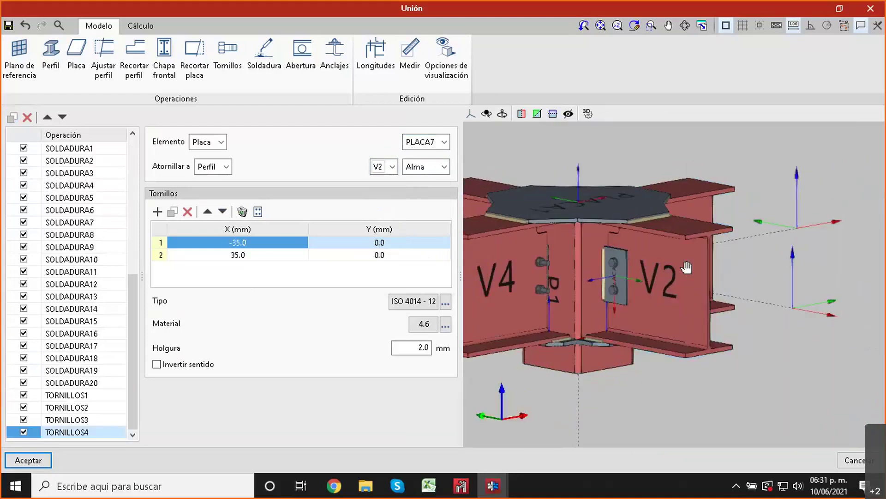
middle_drag(629, 294, 699, 309)
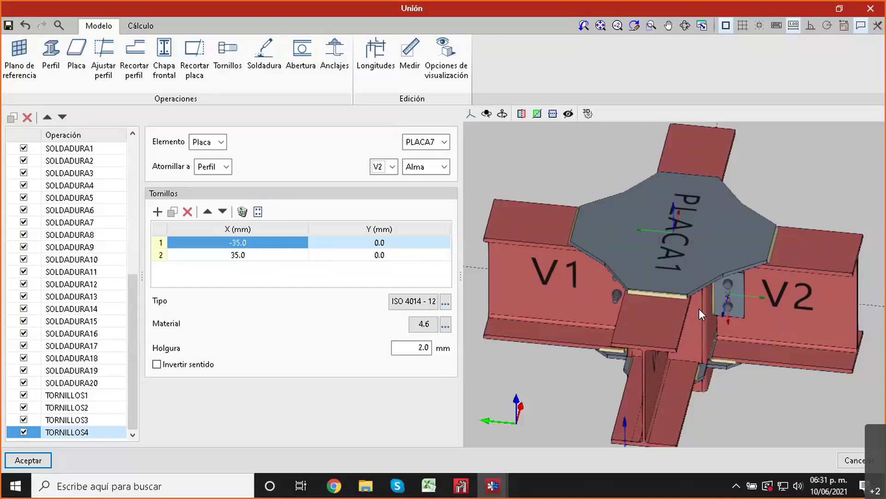
middle_drag(697, 345, 719, 292)
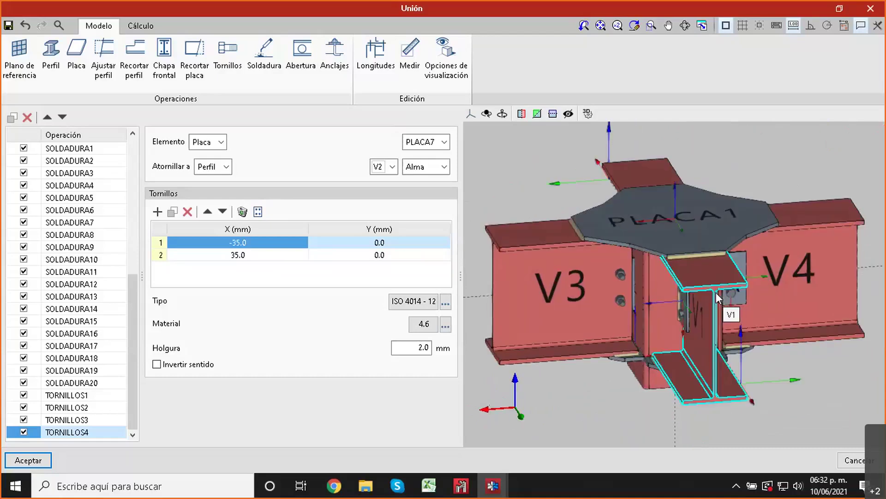
Step: Review the load cases (Casos de carga) defined for the connection's analysis, with their load steps, tolerance and iterations
click(147, 26)
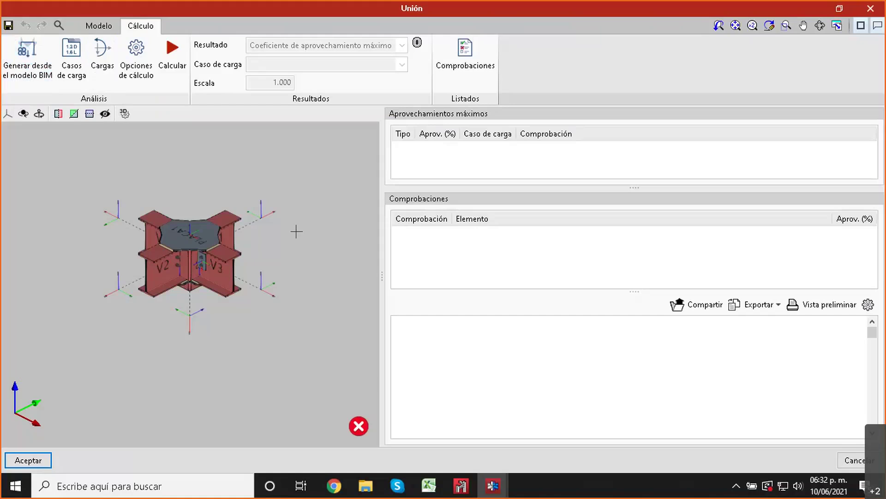
scroll(175, 240, up, 3)
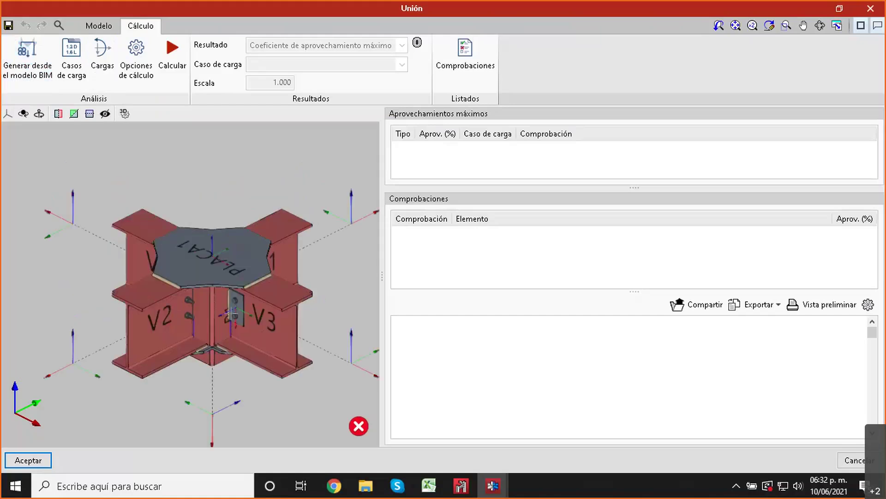
click(74, 76)
click(502, 81)
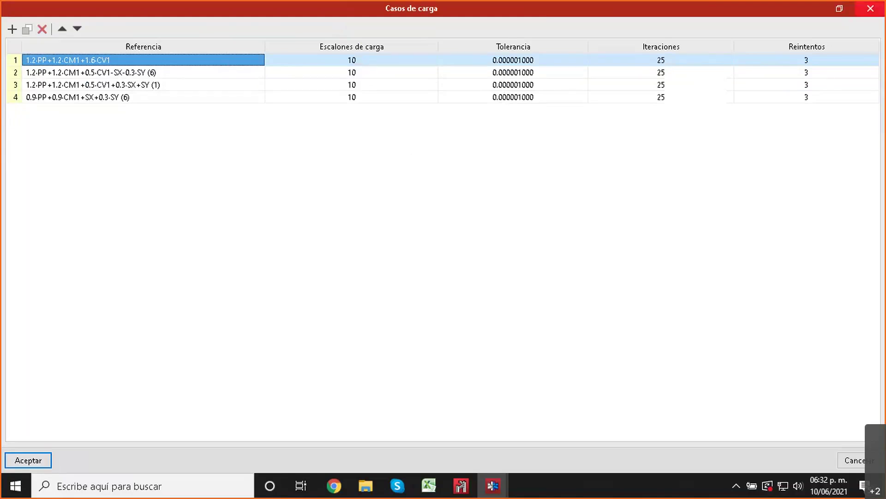
click(870, 9)
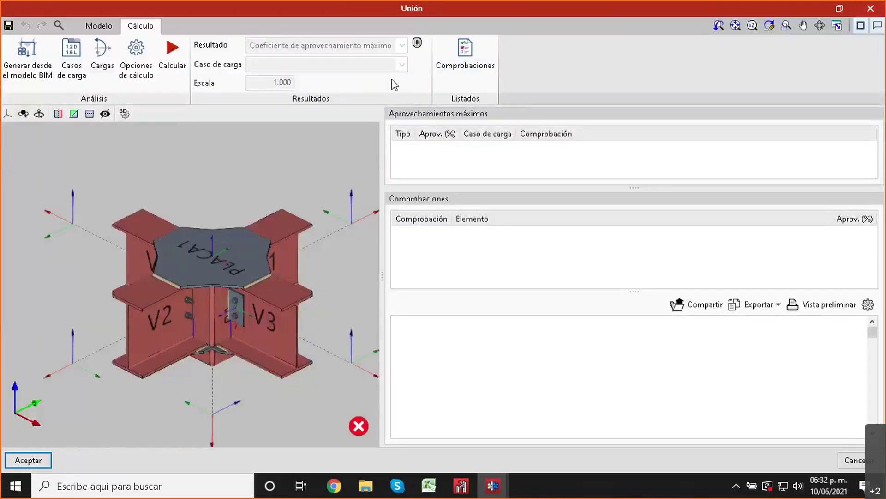
click(66, 73)
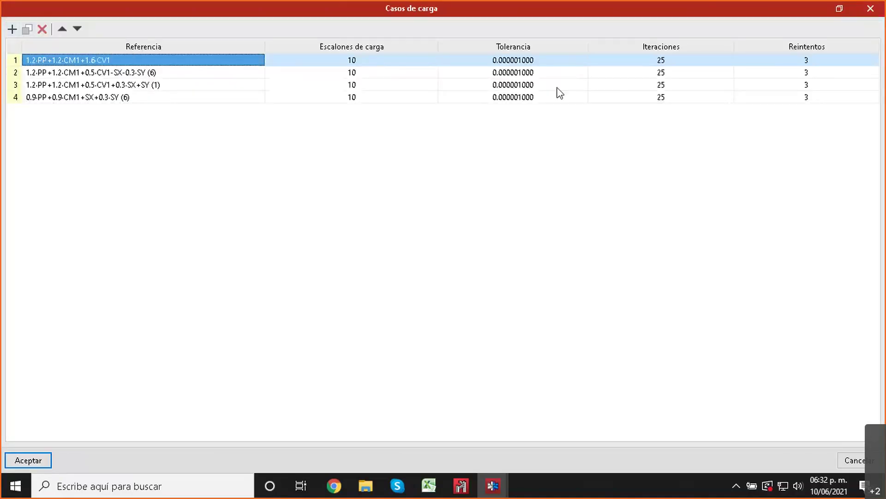
click(881, 7)
Step: Examine the loads (Cargas) of the connection, checking the bearing profile P1 and the end forces of the beams per load case
click(100, 72)
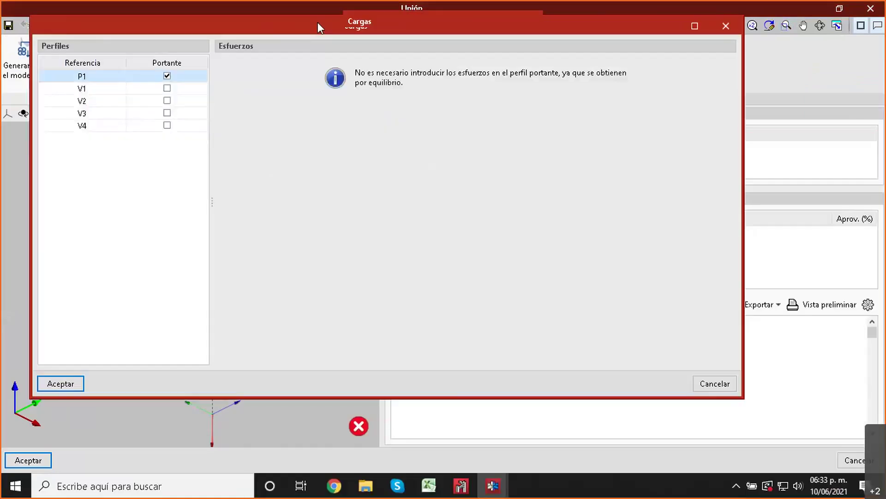
double_click(318, 28)
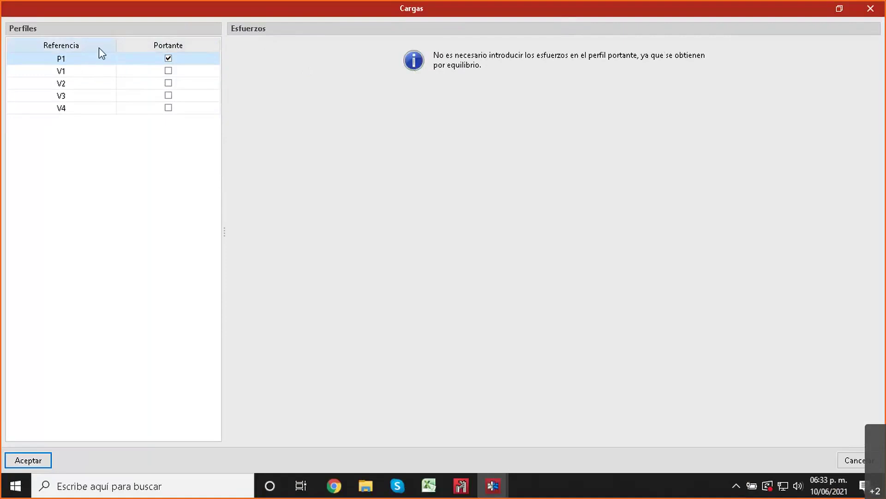
click(95, 72)
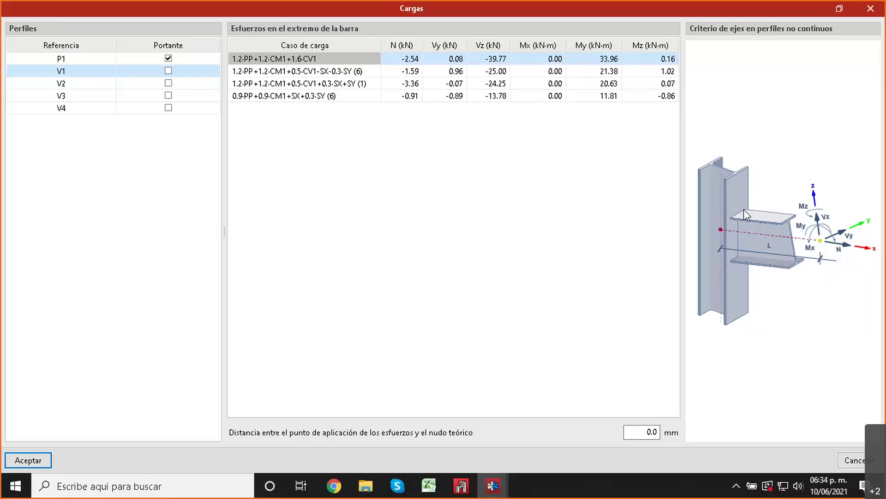
click(75, 84)
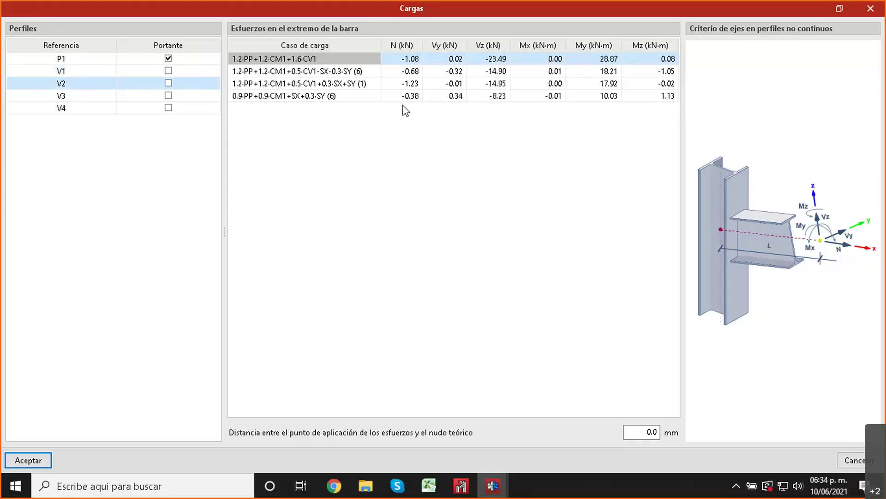
key(Down)
key(Down)
click(79, 96)
click(79, 80)
click(76, 73)
key(Up)
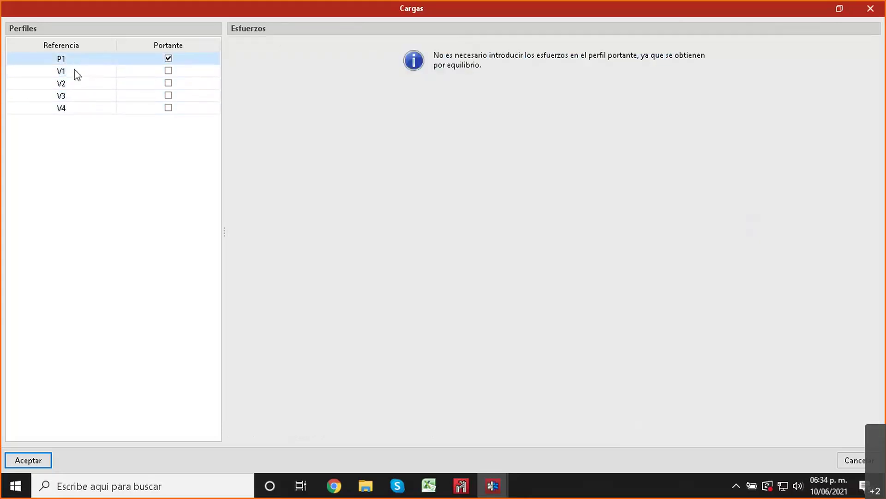
click(870, 9)
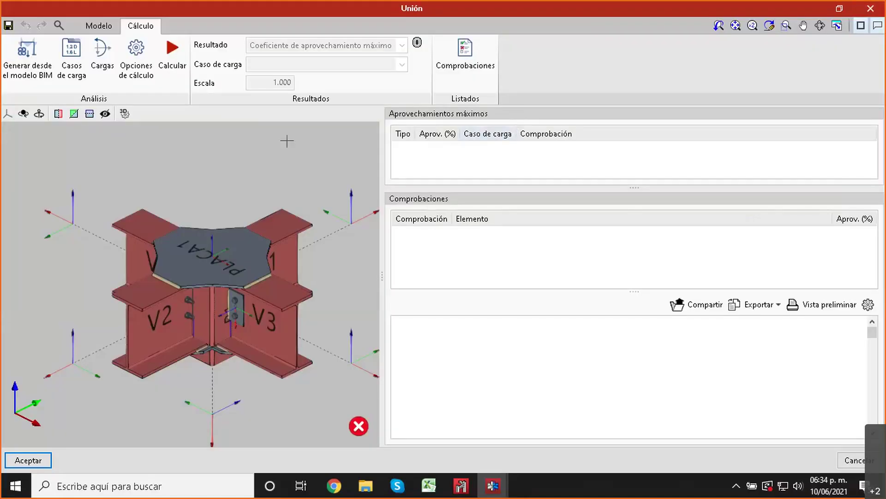
Step: Accept the calculation options with the Automático method and calculate the connection
click(138, 83)
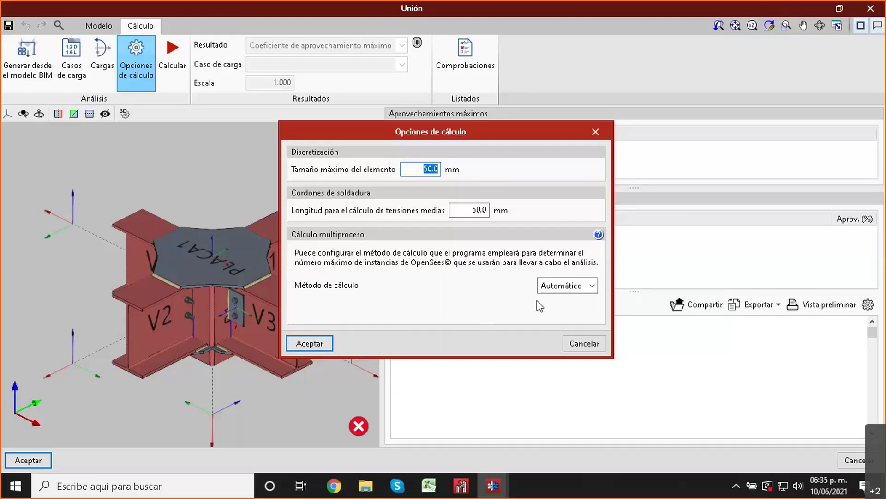
click(560, 285)
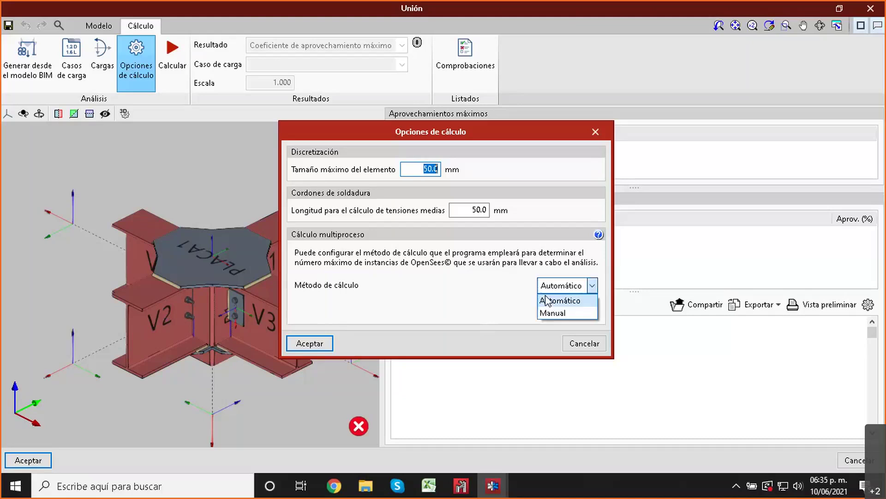
click(464, 304)
click(308, 343)
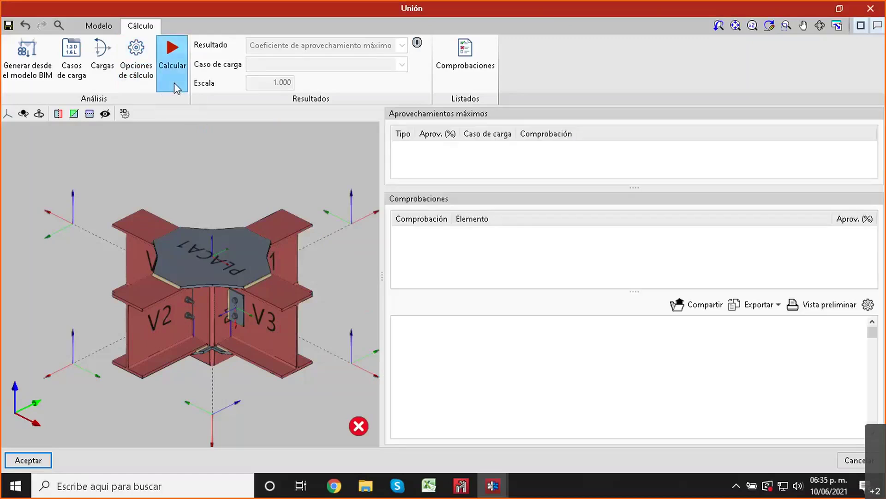
click(174, 83)
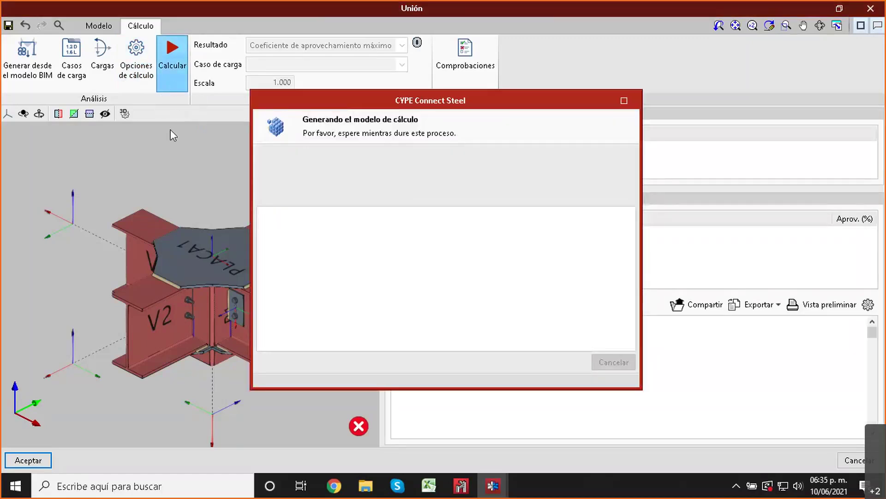
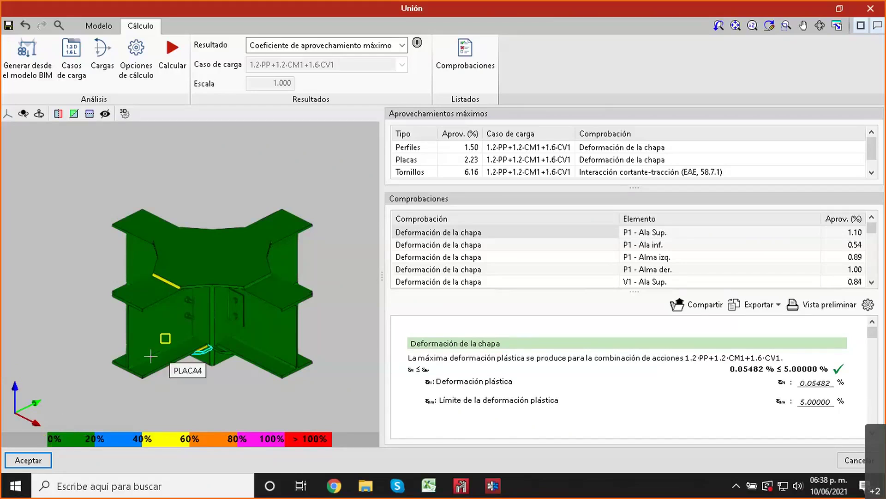
Step: Examine the maximum utilisation colours on the 3D connection, from the beams and bolted plates to the welds such as SOLDADURA7 and SOLDADURA3
shift+middle_drag(151, 359, 256, 334)
scroll(256, 333, up, 6)
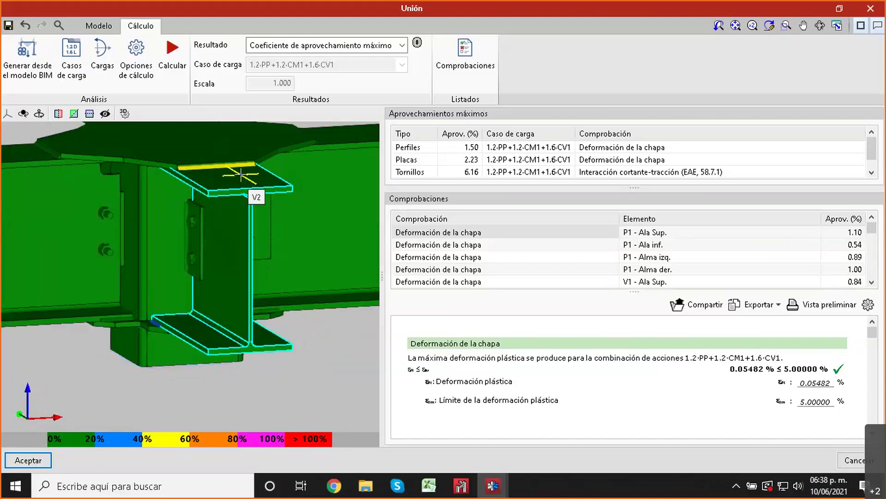
shift+middle_drag(240, 183, 139, 269)
middle_drag(187, 306, 256, 305)
scroll(199, 373, up, 1)
scroll(221, 350, up, 1)
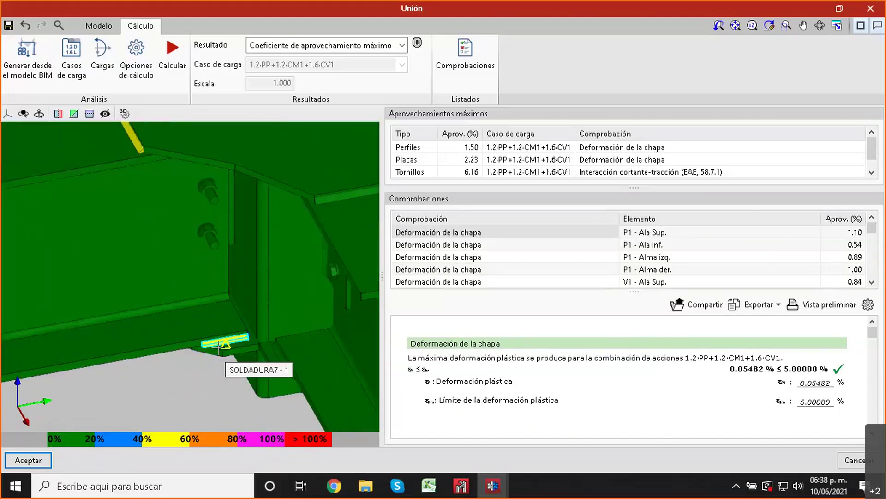
scroll(227, 343, down, 3)
middle_drag(227, 343, 203, 329)
shift+middle_drag(302, 333, 223, 314)
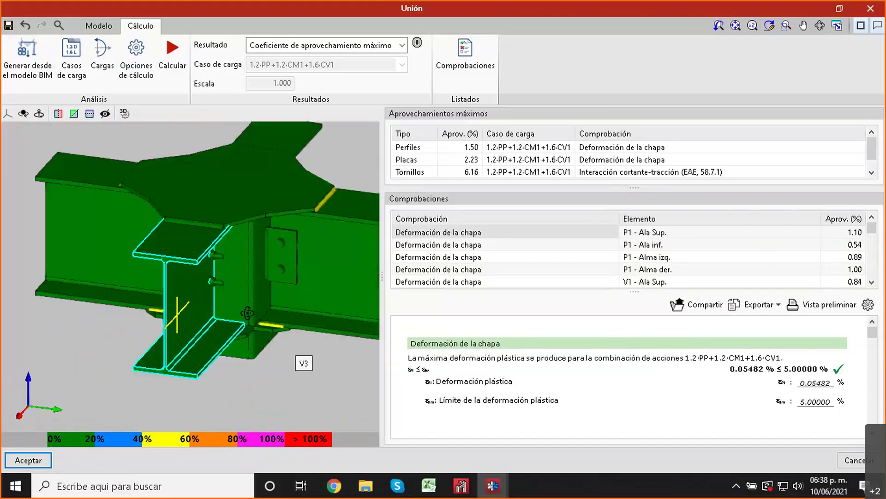
scroll(192, 216, up, 2)
scroll(207, 229, up, 2)
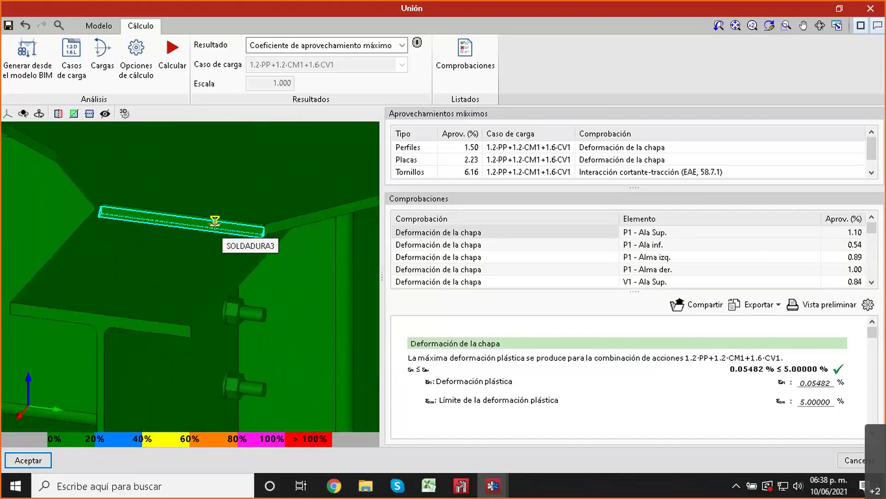
scroll(215, 222, down, 3)
shift+middle_drag(220, 231, 202, 207)
middle_drag(202, 208, 204, 265)
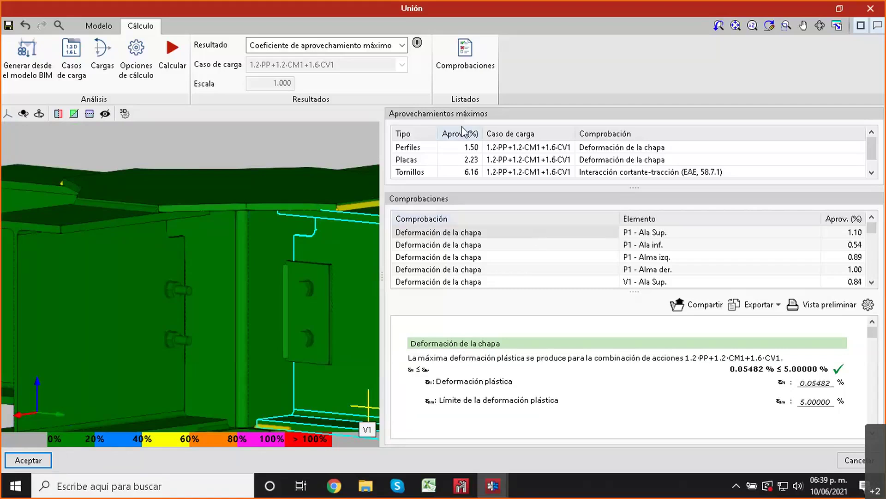
Step: Review the maximum utilisation summary by component type, down to the welds (Soldaduras)
scroll(453, 163, down, 1)
scroll(453, 162, up, 1)
scroll(425, 158, down, 1)
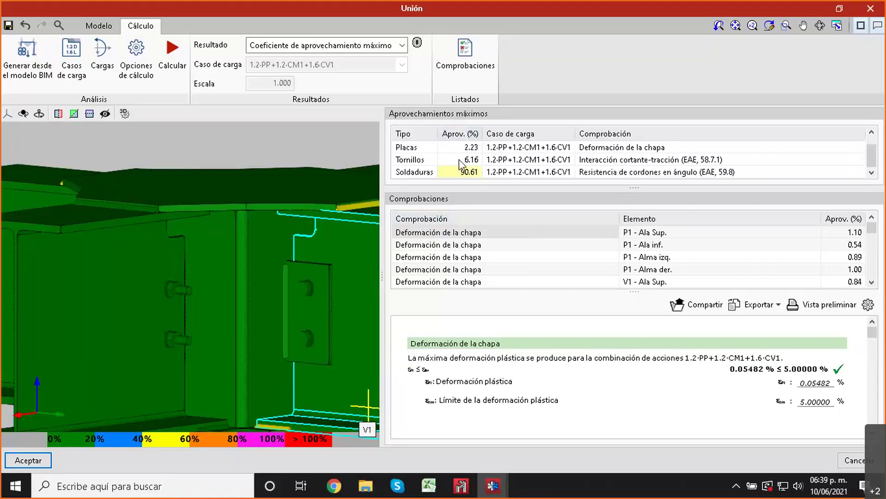
click(468, 173)
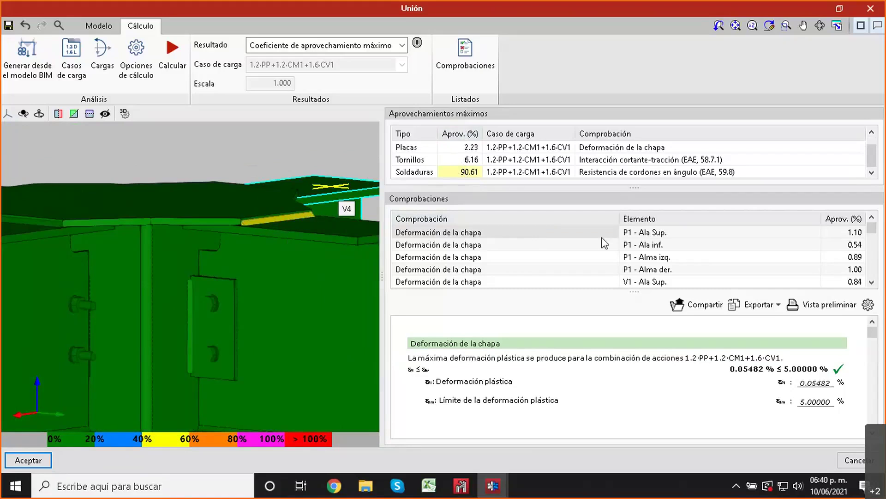
Step: Review the plate deformation check of P1 - Ala inf. and look through the other deformation checks in the list
click(848, 243)
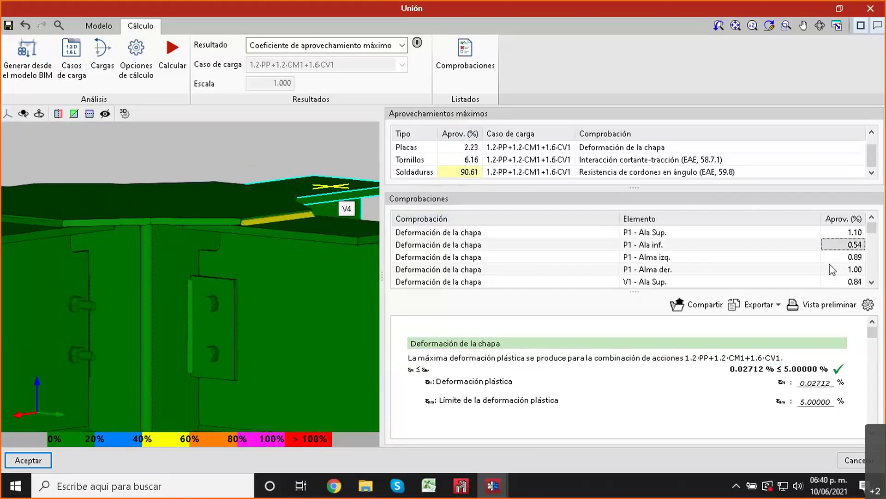
scroll(832, 267, down, 1)
scroll(840, 261, down, 6)
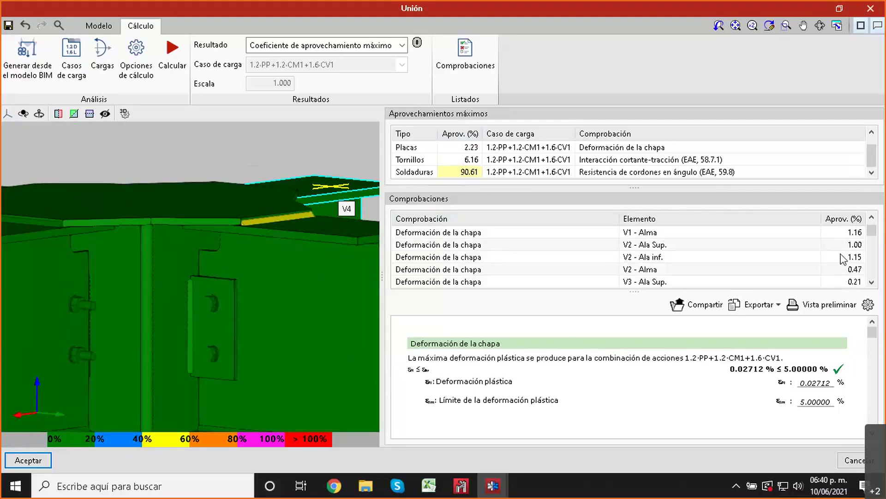
scroll(841, 259, down, 1)
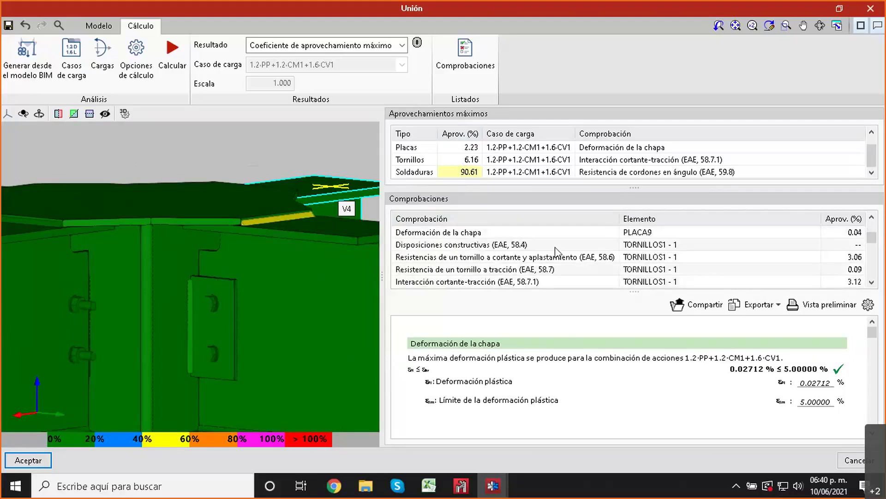
Step: Examine the TORNILLOS1 bolt checks for Disposiciones constructivas, shear and bearing, tension, and shear-tension interaction
click(524, 244)
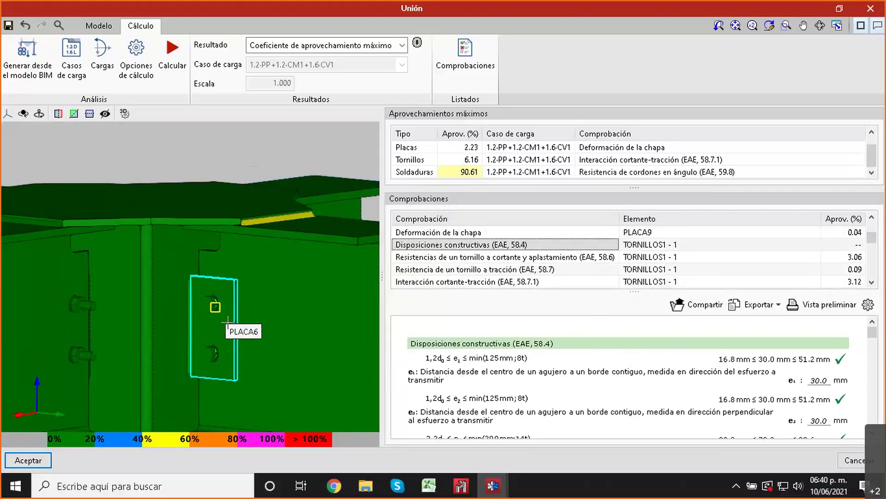
click(499, 257)
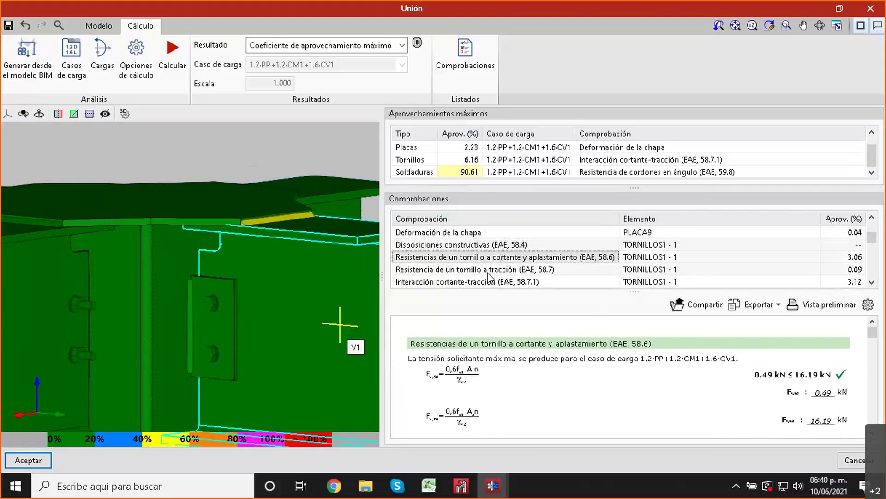
click(489, 272)
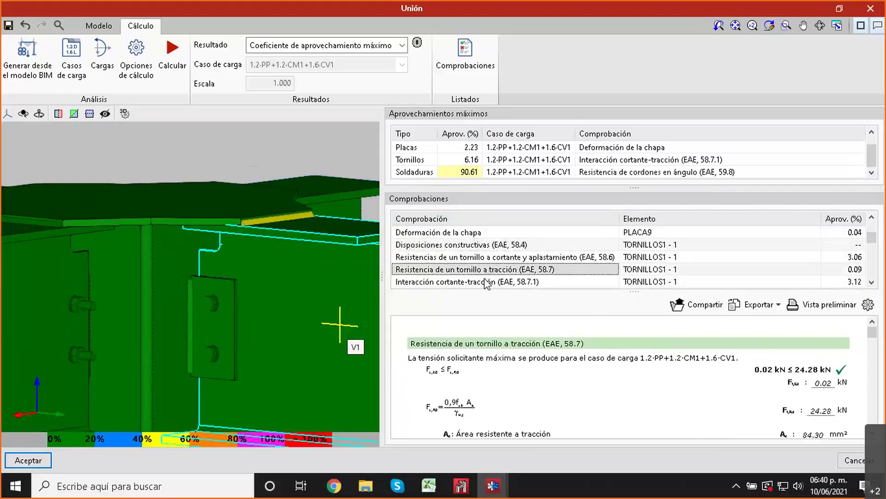
click(486, 279)
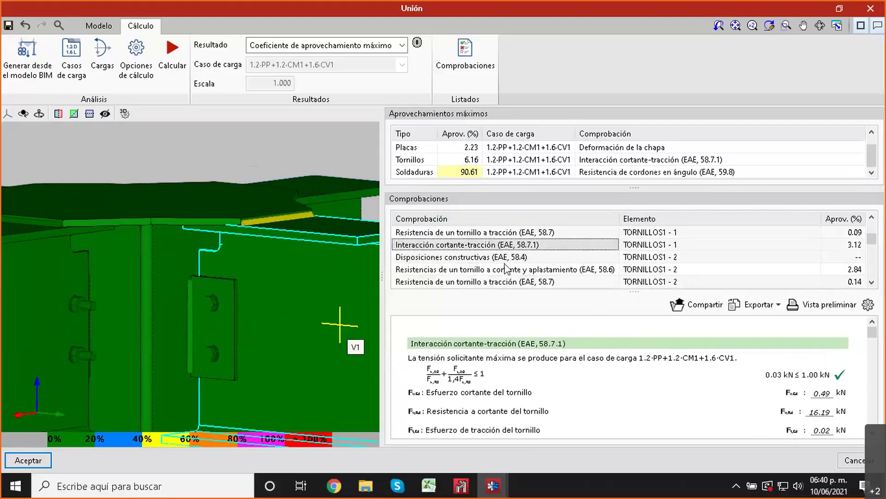
click(508, 260)
scroll(511, 270, down, 1)
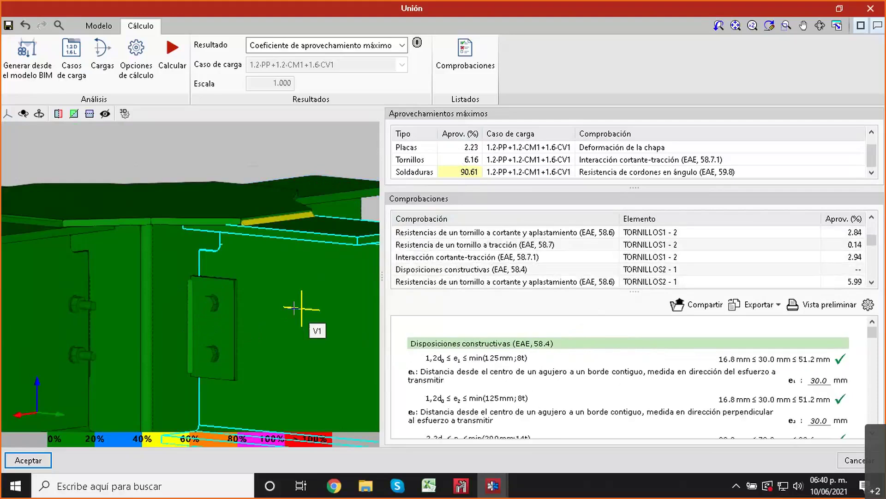
Step: Examine the fillet weld resistance check of SOLDADURA19 - Frontal and the throat thickness check of SOLDADURA18 - Frontal
scroll(444, 267, down, 1)
scroll(445, 266, down, 8)
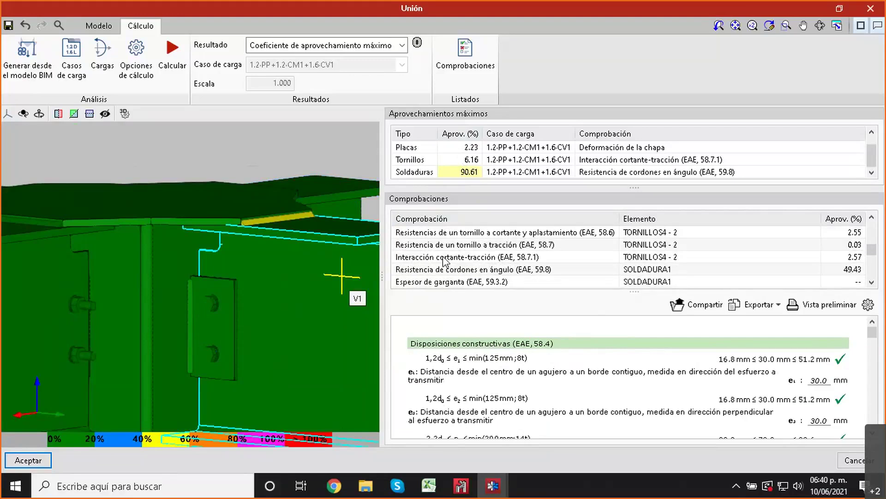
scroll(447, 261, down, 8)
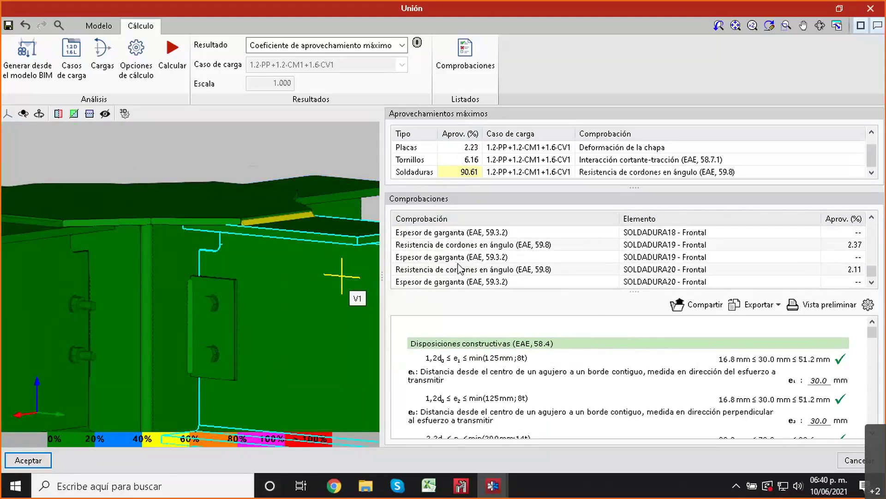
click(437, 245)
scroll(462, 276, up, 1)
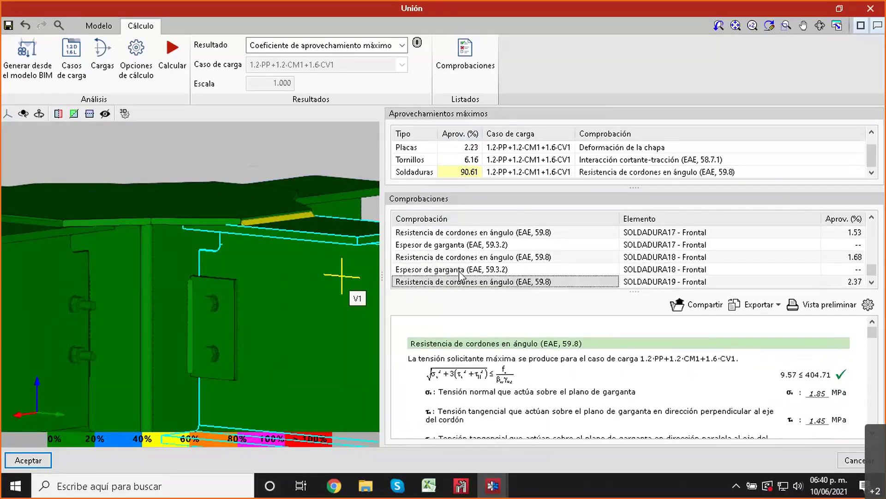
click(455, 270)
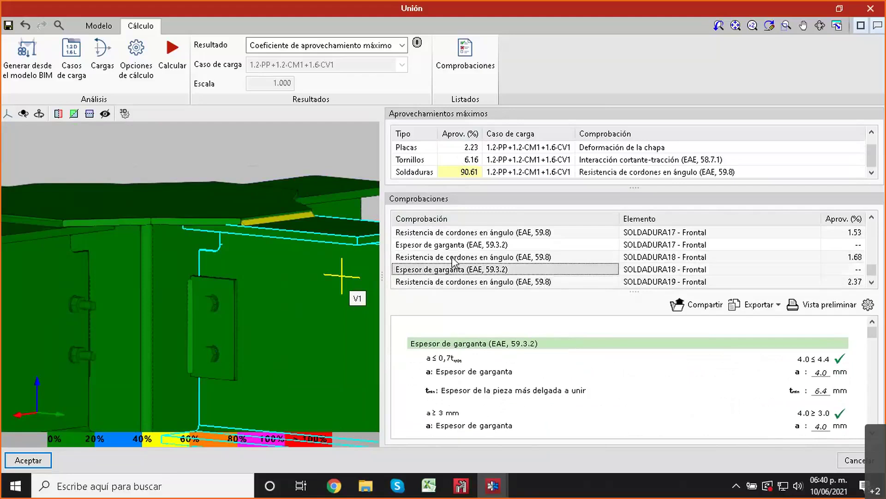
Step: Preview the Espesor de garganta check report at full window size, close it, and show the Disposiciones constructivas check of TORNILLOS1 - 1
scroll(506, 268, up, 10)
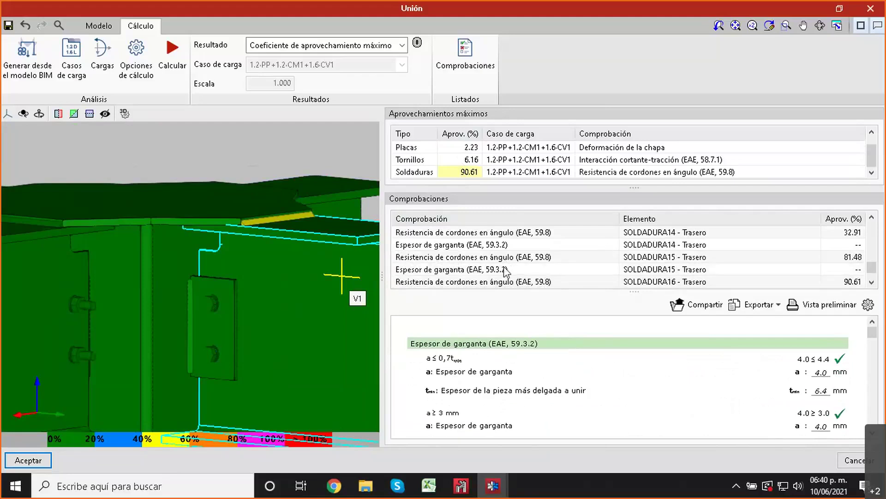
scroll(506, 271, up, 10)
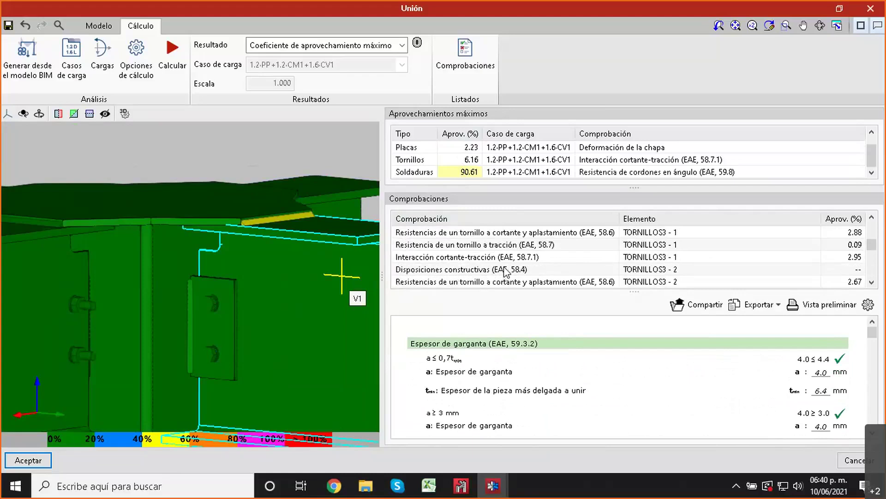
scroll(506, 270, up, 4)
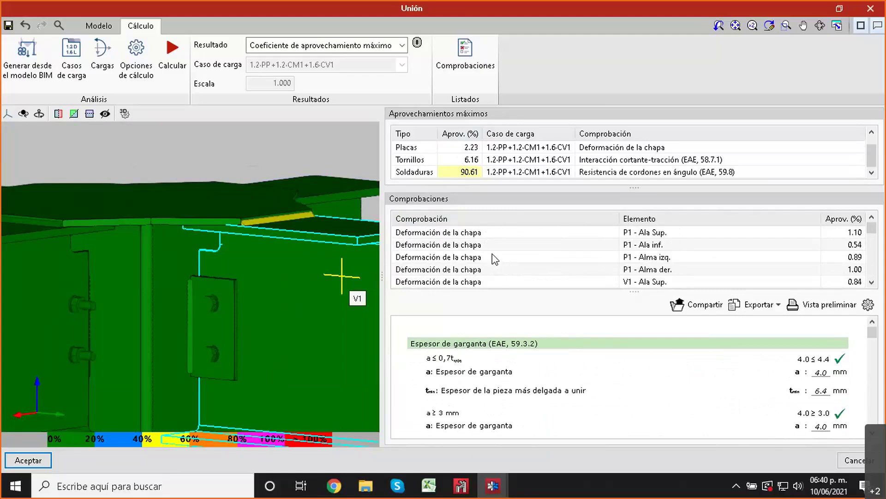
scroll(492, 254, down, 8)
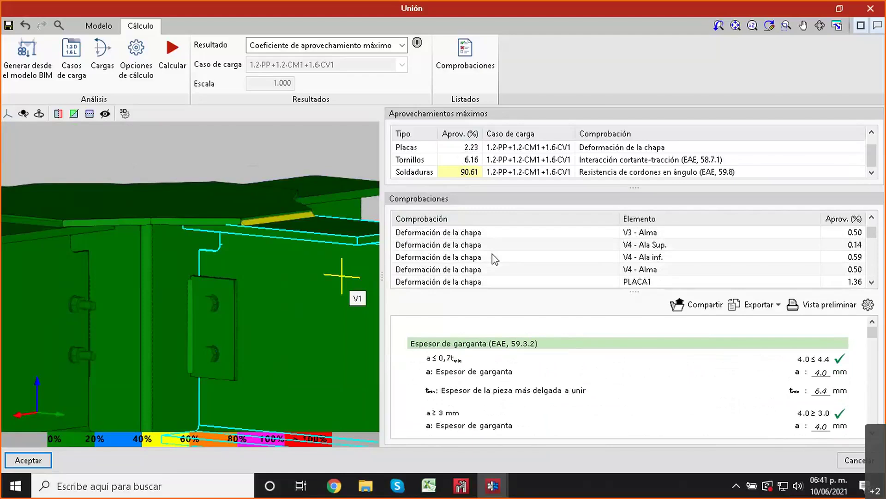
scroll(494, 262, down, 3)
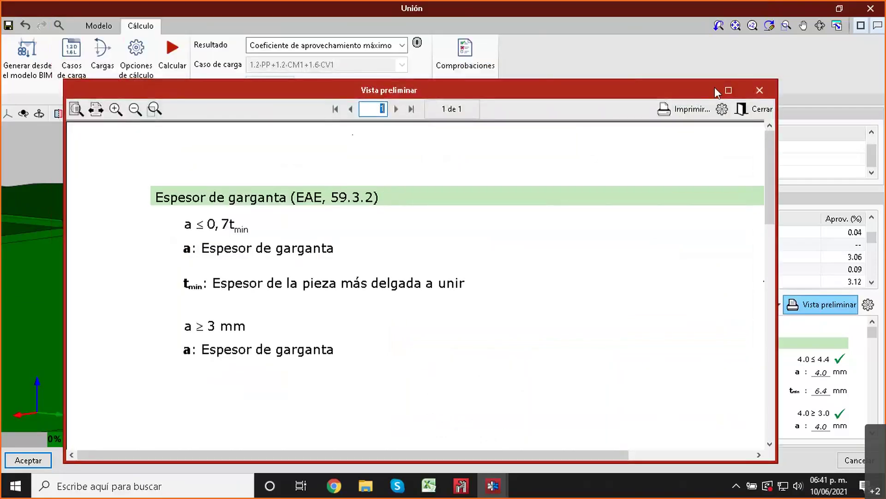
double_click(715, 87)
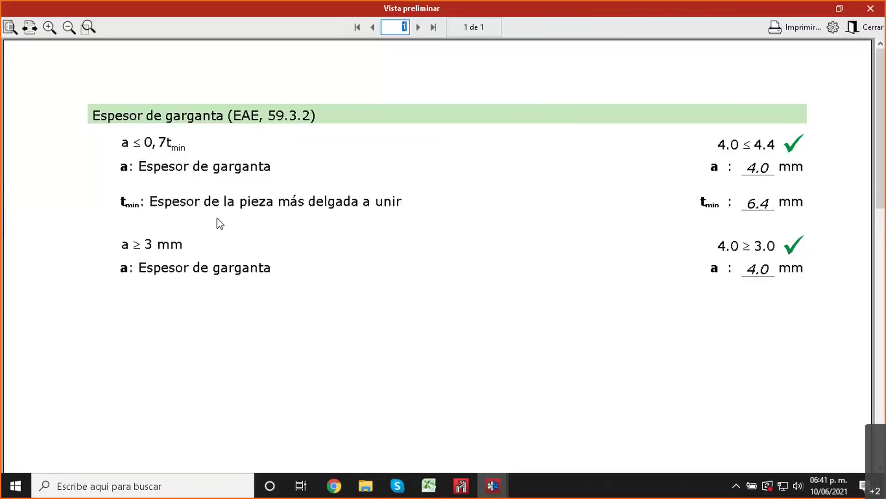
click(868, 27)
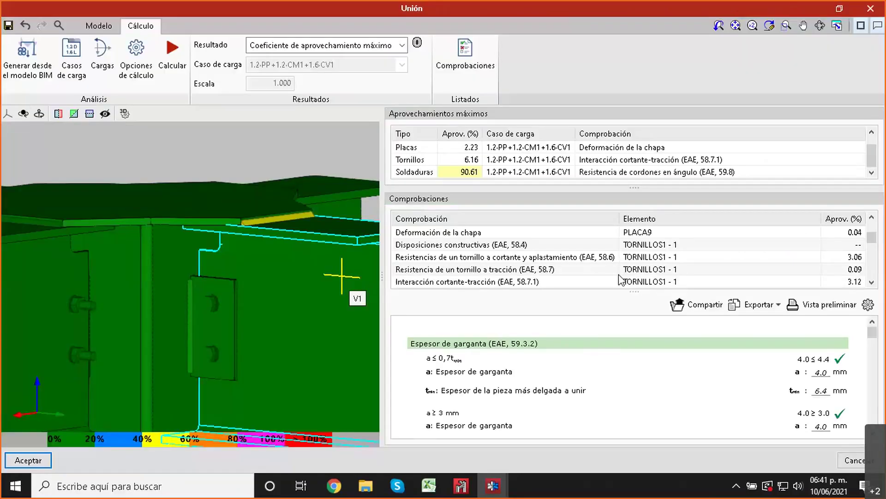
click(506, 250)
scroll(506, 250, up, 2)
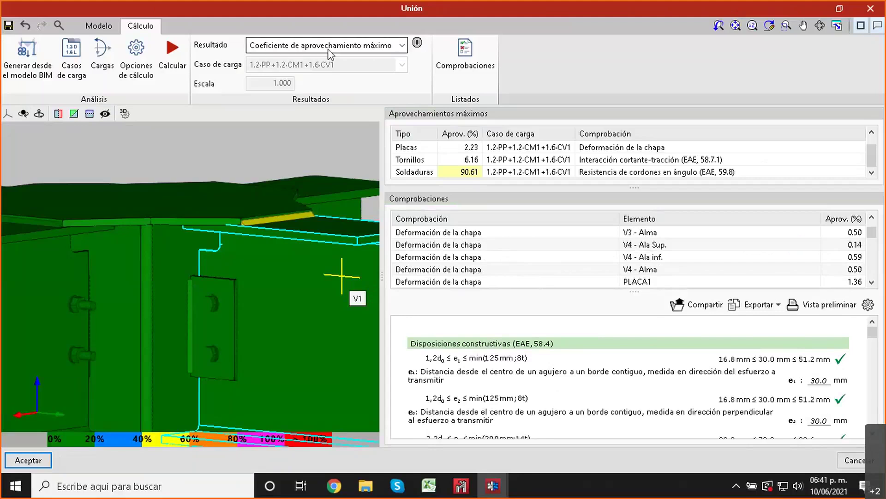
Step: Display the Tensión de Von Mises results on the joint and examine the stress distribution from several sides
scroll(267, 240, down, 5)
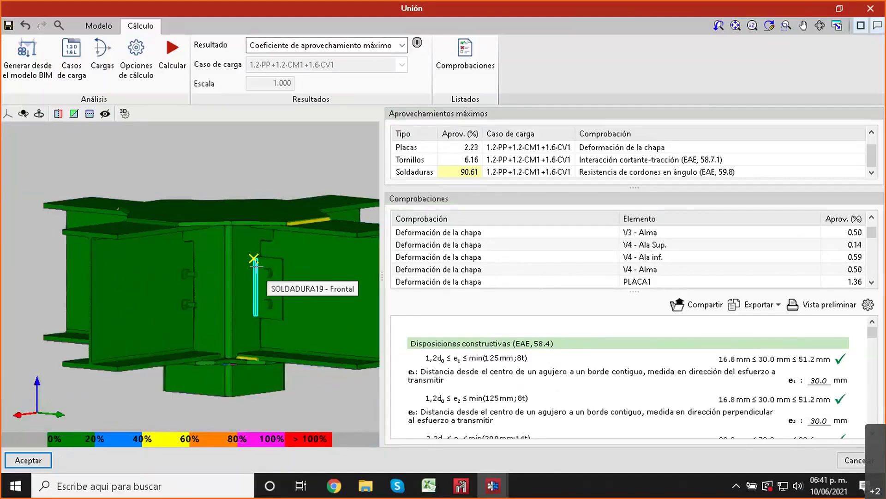
shift+middle_drag(269, 273, 260, 256)
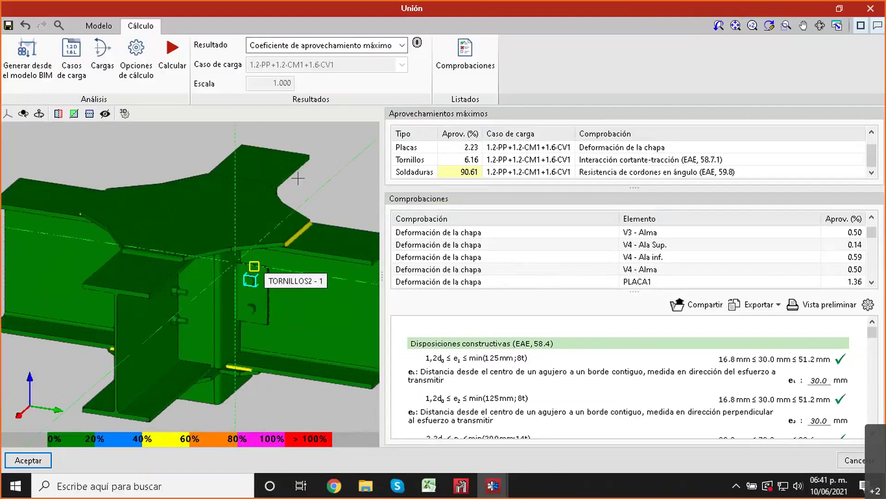
click(371, 48)
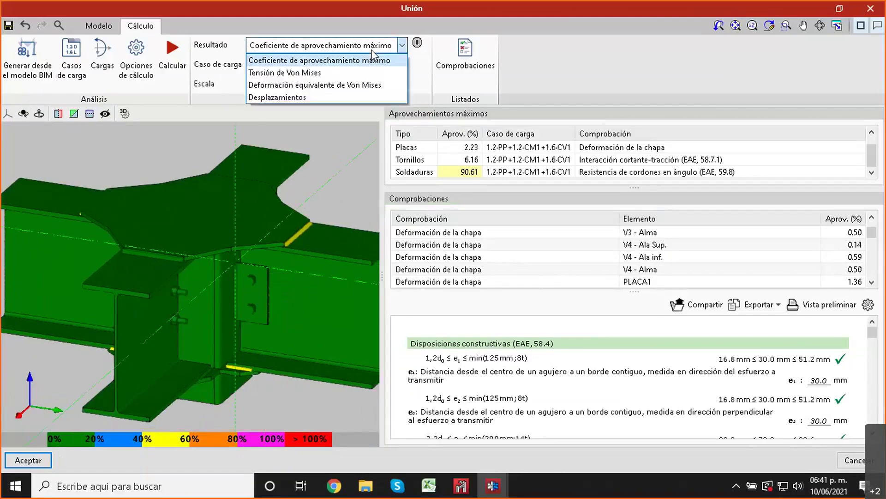
click(359, 73)
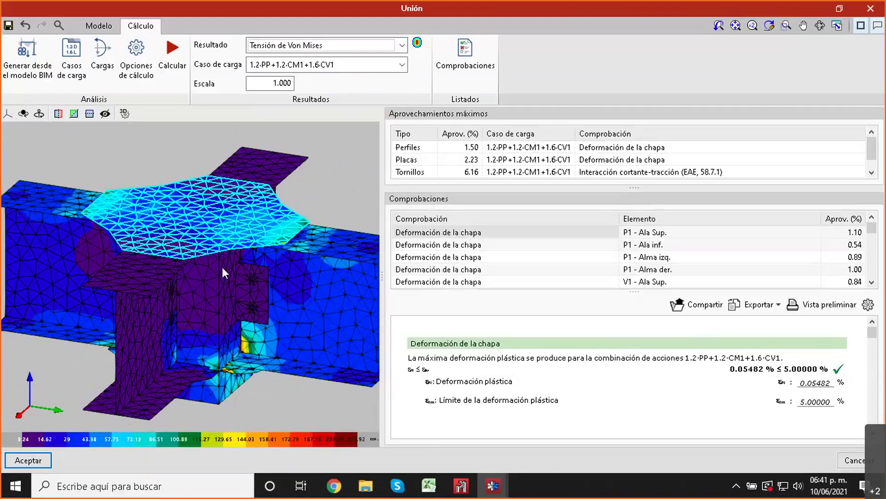
middle_drag(160, 267, 215, 289)
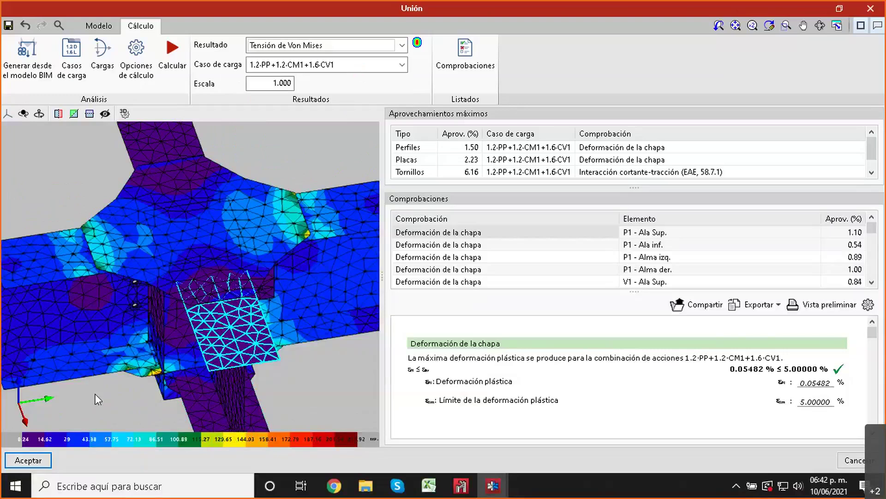
middle_drag(200, 323, 221, 322)
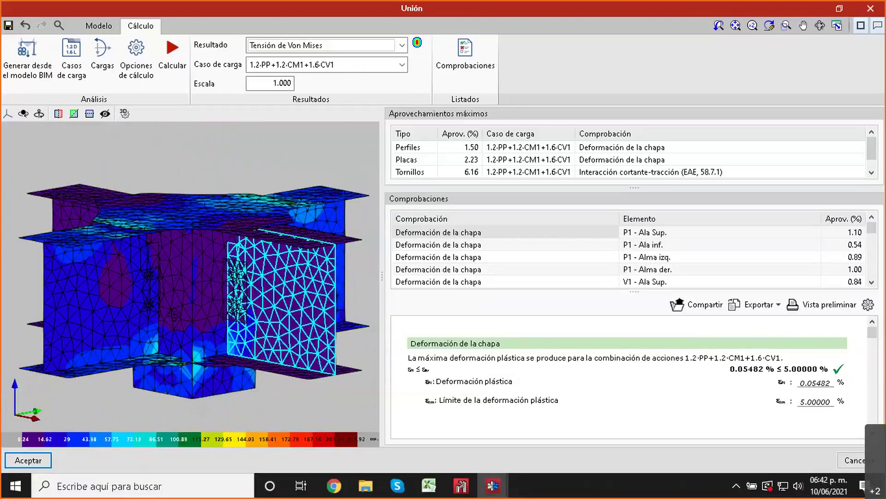
middle_drag(161, 314, 63, 300)
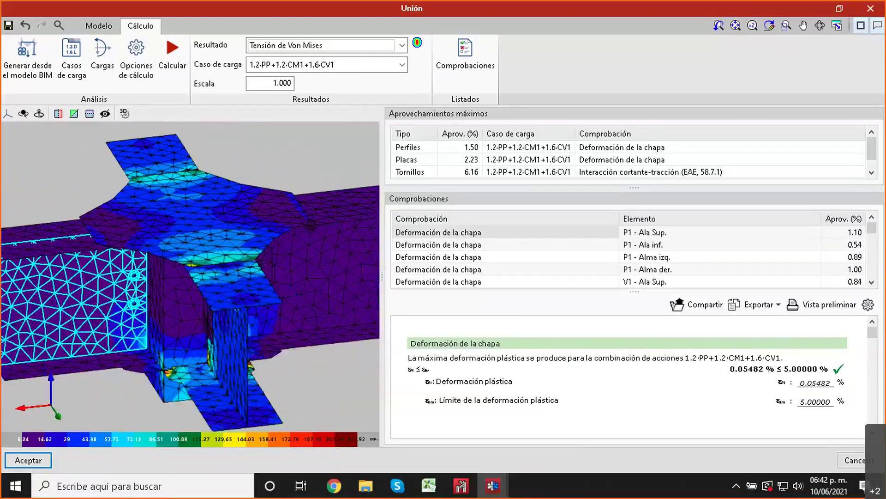
middle_drag(313, 225, 330, 239)
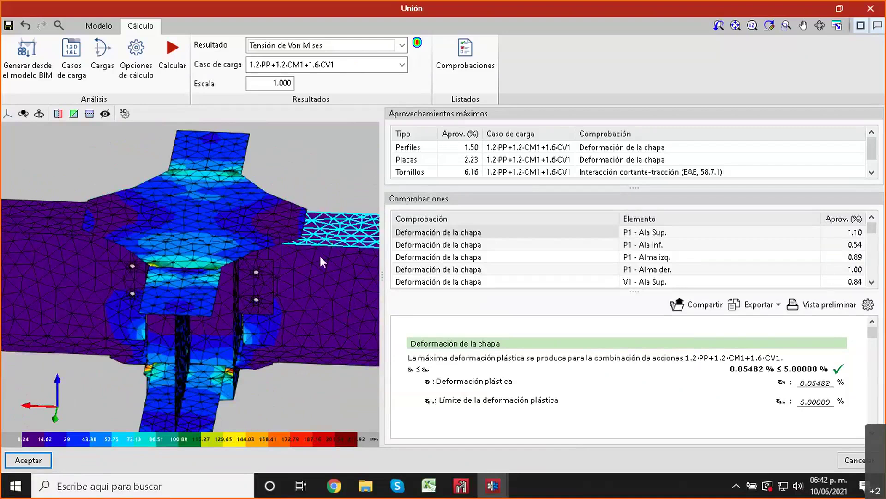
middle_drag(168, 281, 275, 218)
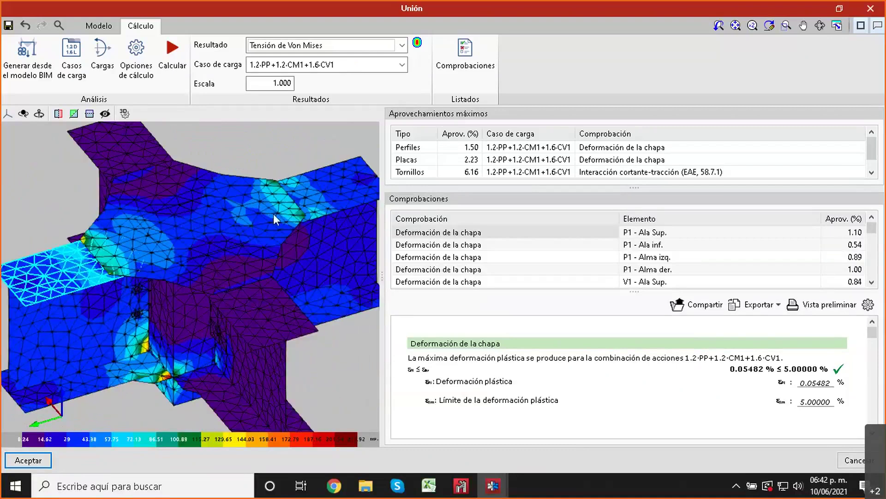
click(460, 486)
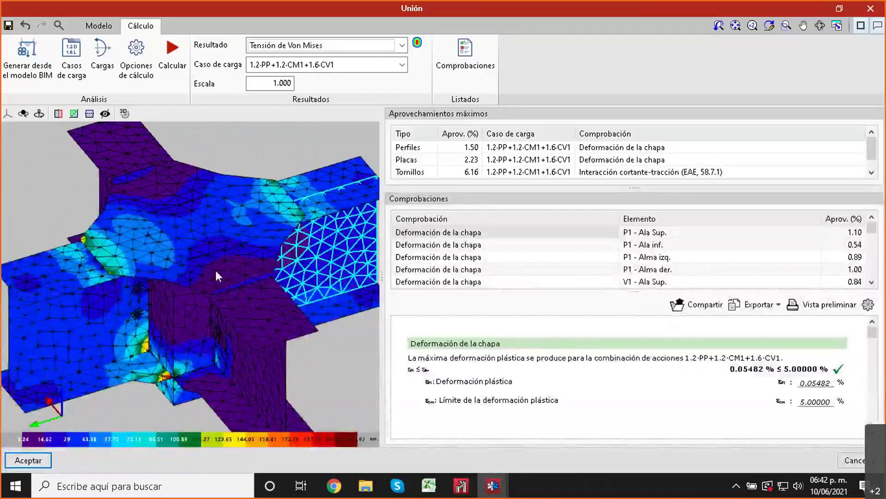
Step: Compare the Von Mises stresses for the three seismic load cases, ending with 0.9·PP+0.9·CM1+SX+0.3·SY (6)
click(361, 62)
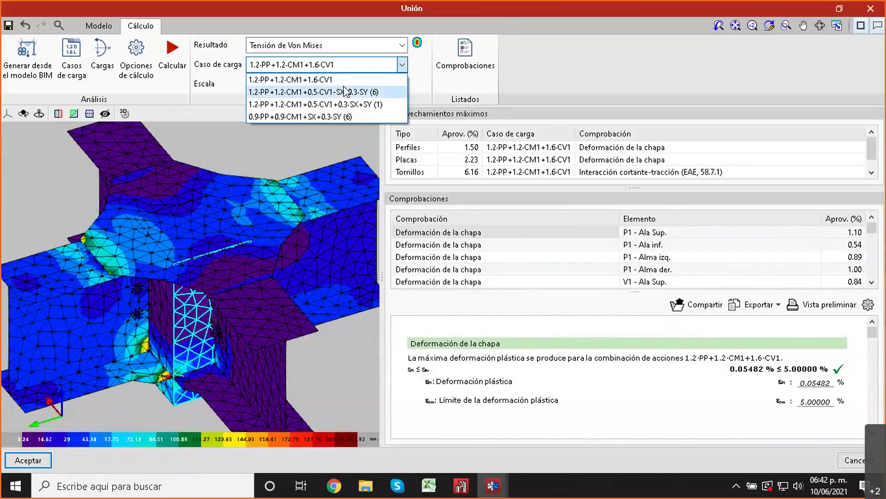
click(344, 92)
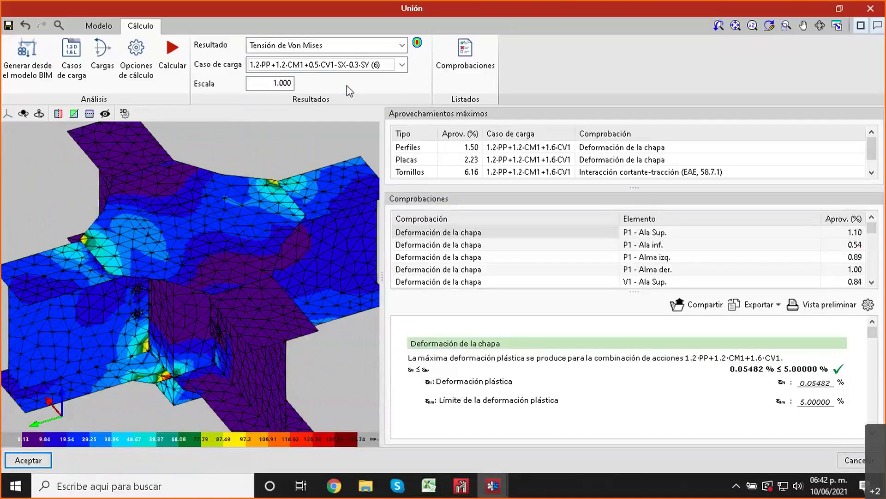
key(Up)
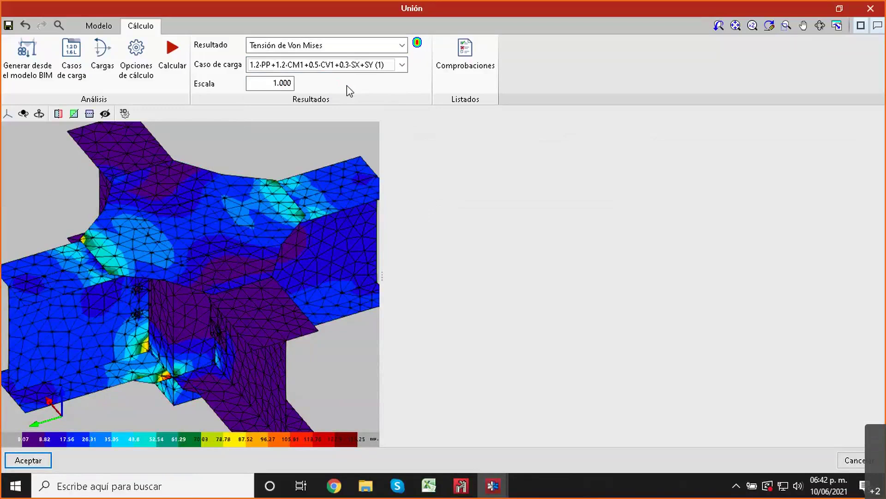
key(Down)
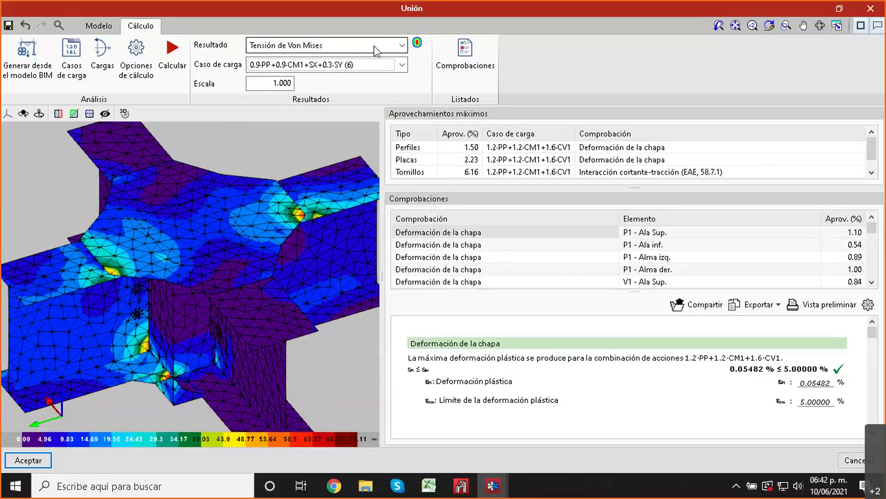
Step: Display the Deformación equivalente de Von Mises results and set the deformation scale to 100
click(344, 45)
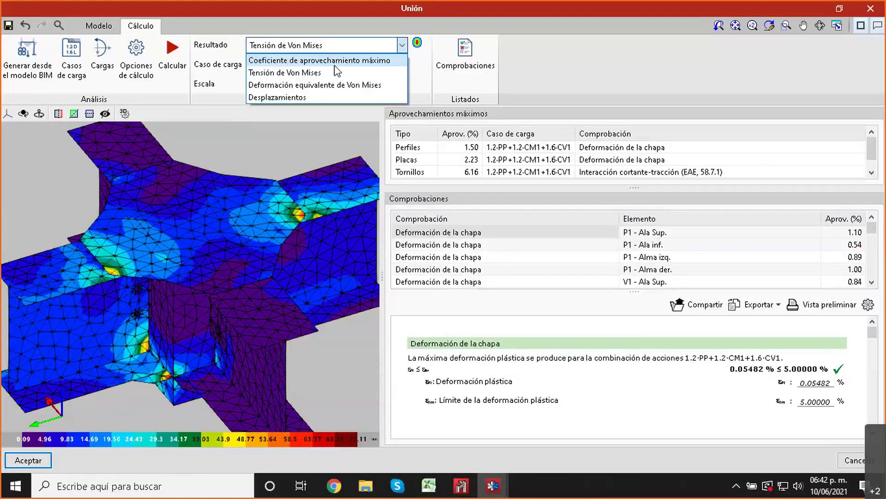
click(313, 85)
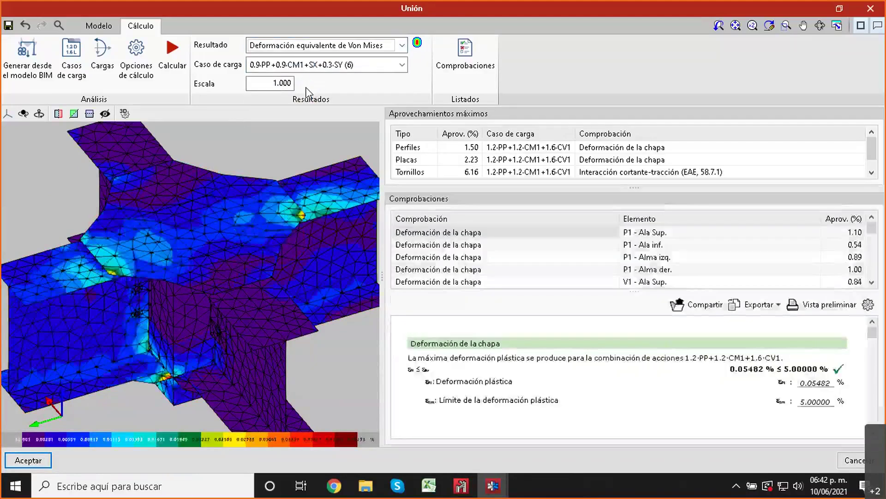
click(274, 83)
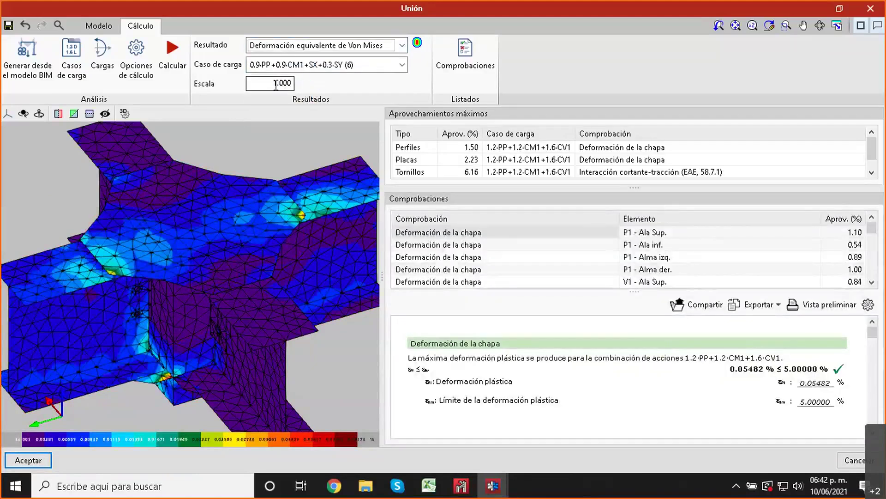
key(Delete)
key(Delete)
text(10)
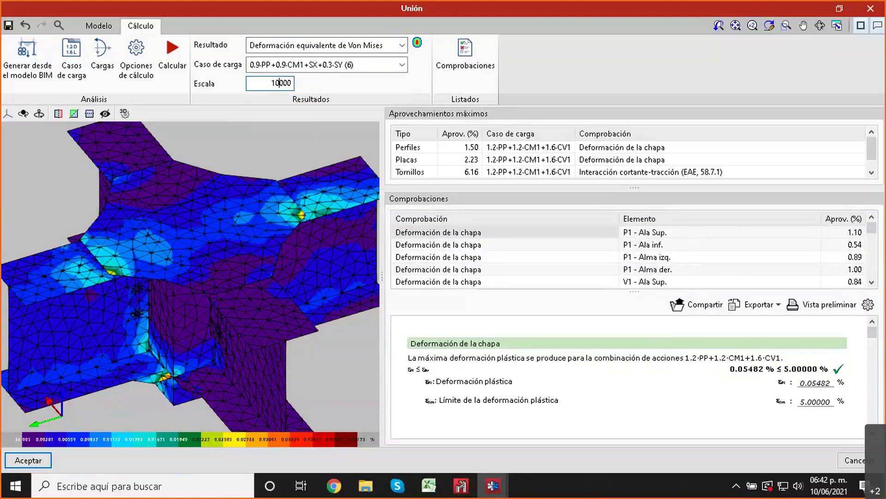
key(Delete)
key(Delete)
key(Delete)
text(0)
key(Return)
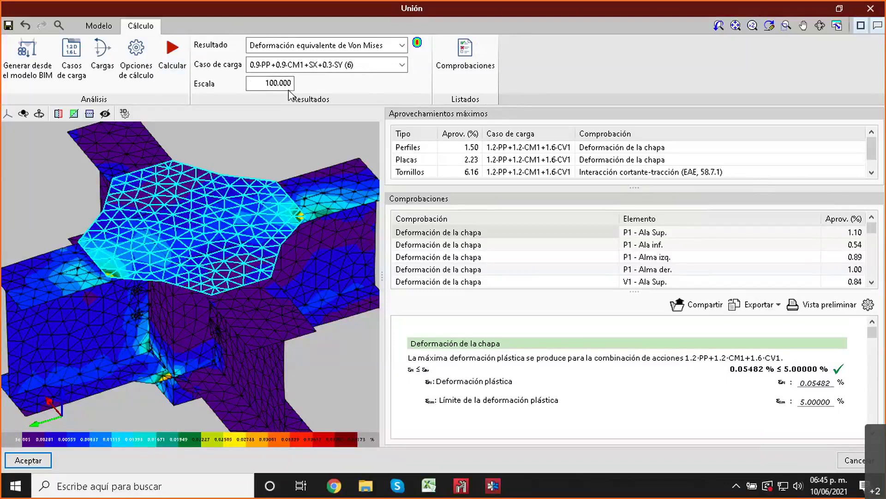
Step: View the deformed joint in elevation, set the load case to 1.2·PP+1.2·CM1+1.6·CV1 and display the Desplazamientos results
middle_drag(264, 292, 229, 177)
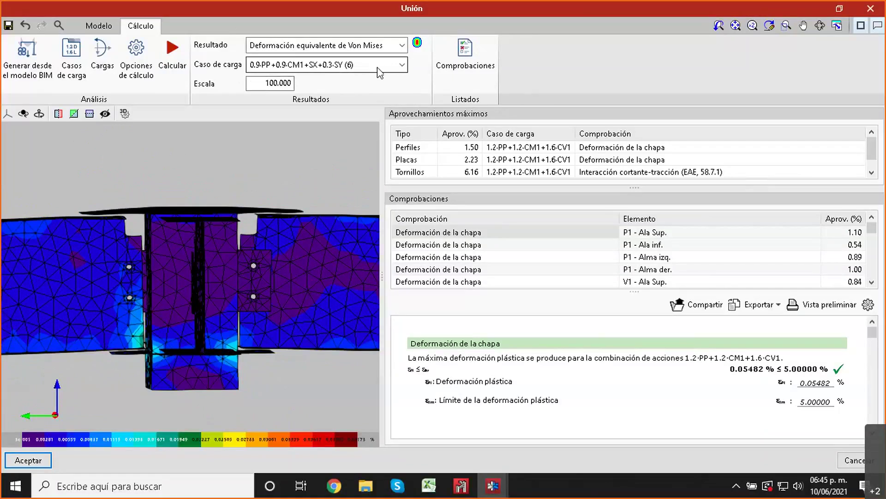
click(401, 66)
click(375, 79)
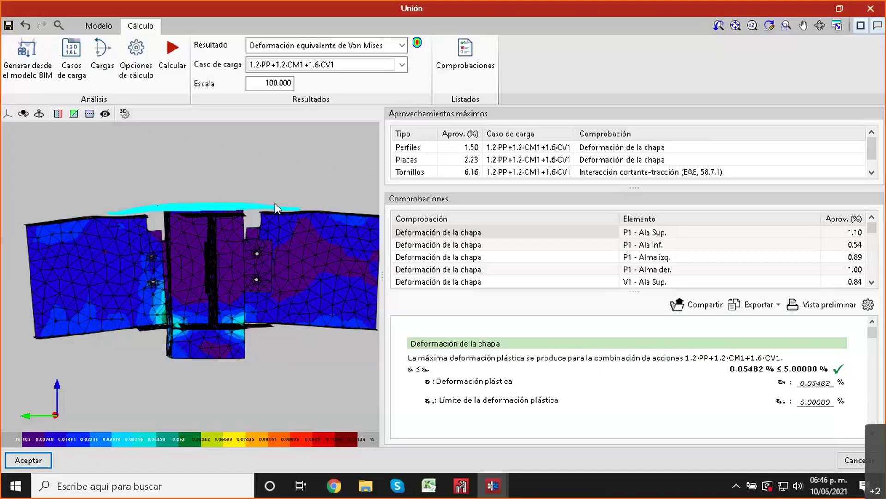
click(395, 45)
click(345, 97)
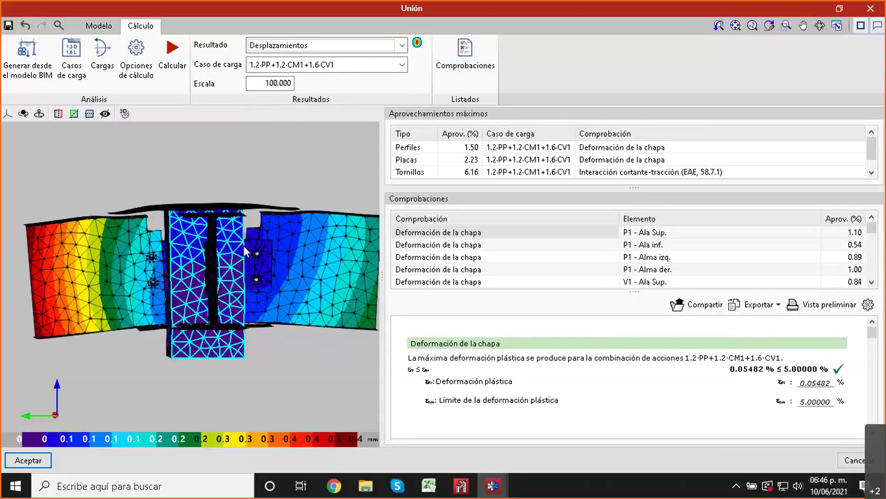
Step: Open the full Comprobaciones report and review the plate deformation checks of the column, the beams and the plates
click(463, 58)
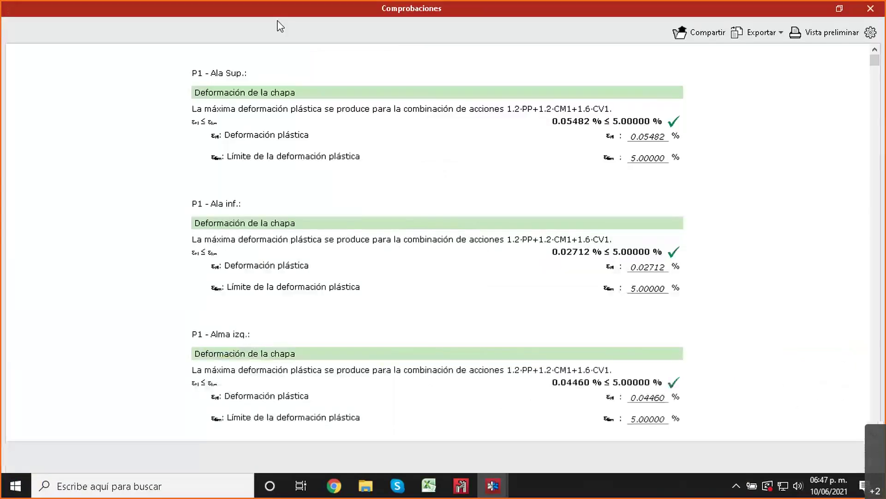
scroll(411, 326, down, 10)
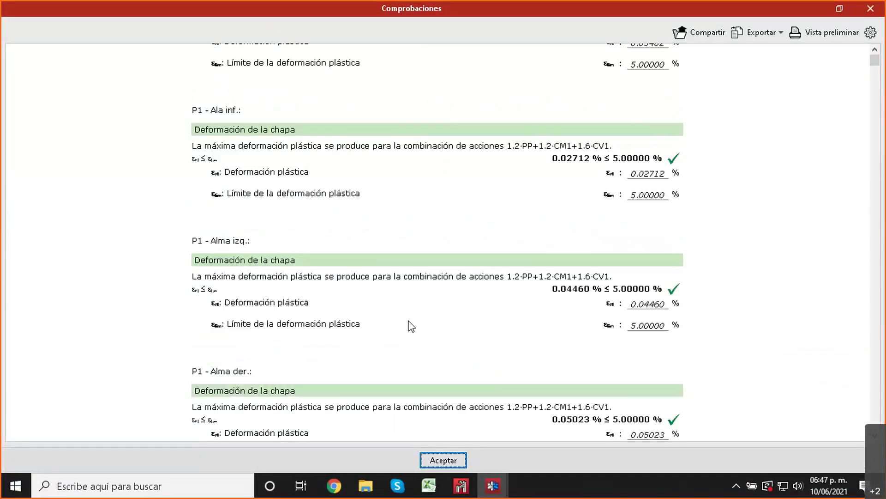
scroll(422, 333, down, 2)
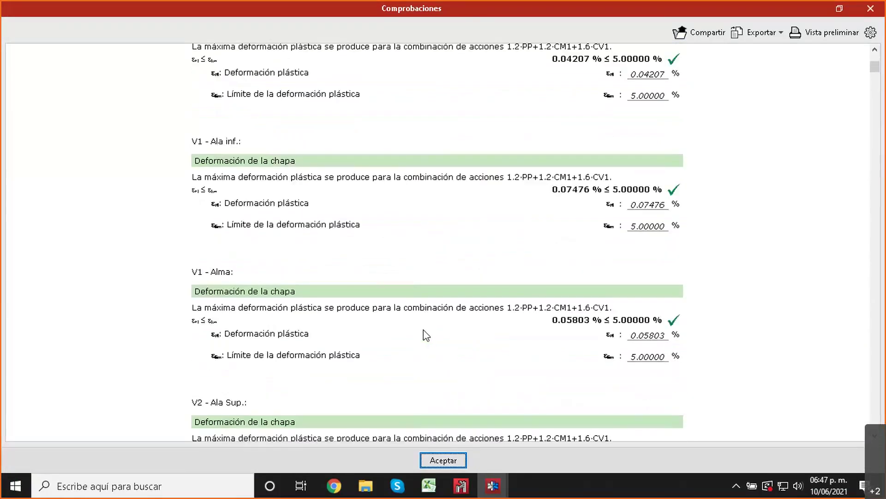
scroll(427, 336, up, 3)
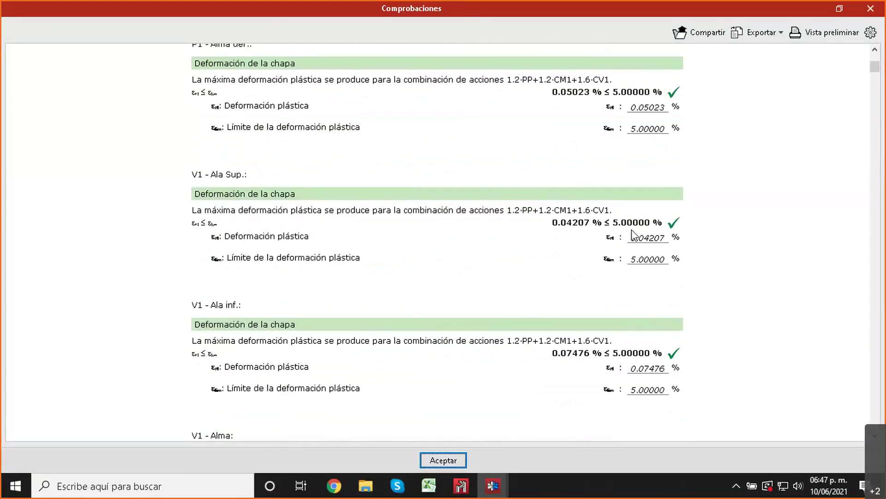
scroll(624, 230, down, 2)
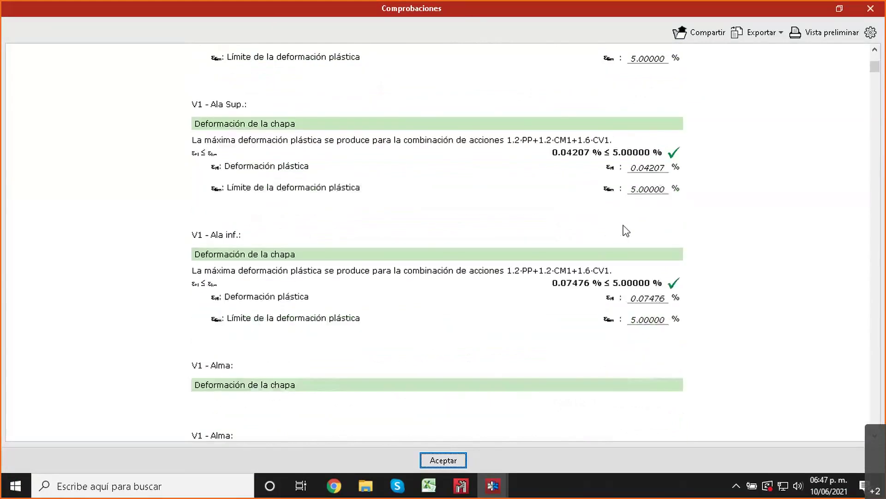
scroll(626, 230, down, 20)
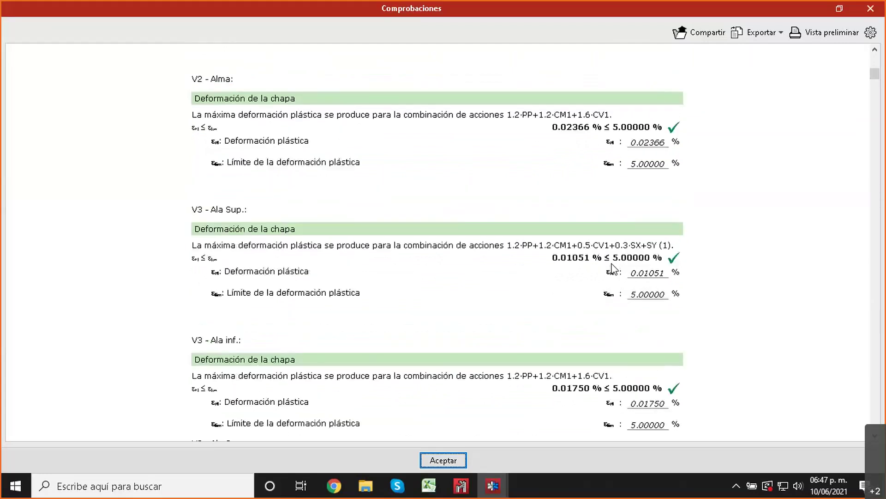
scroll(609, 272, down, 12)
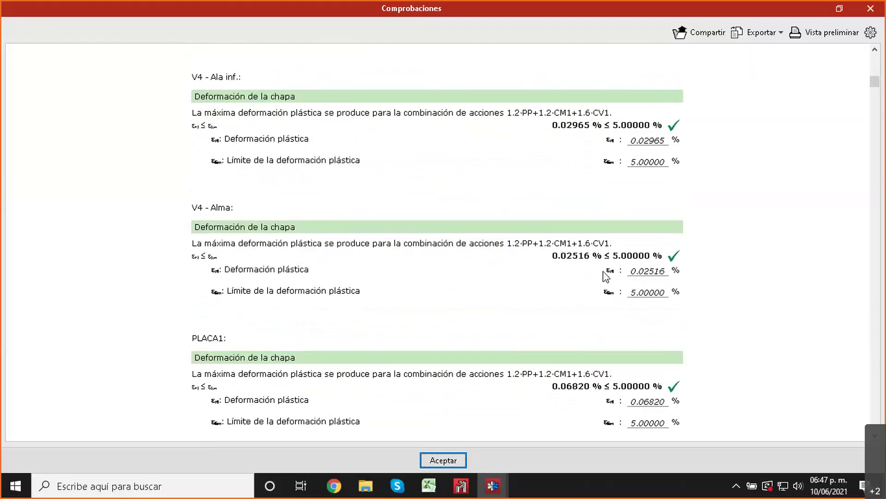
scroll(605, 279, down, 12)
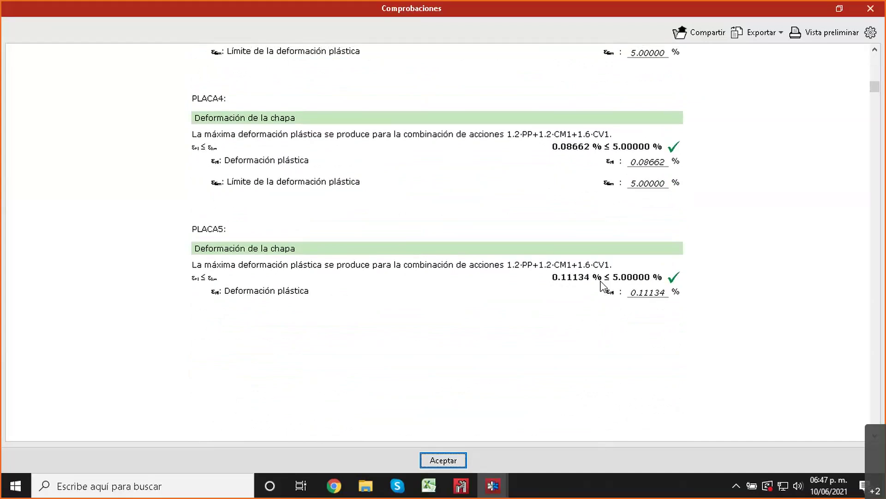
scroll(601, 284, down, 12)
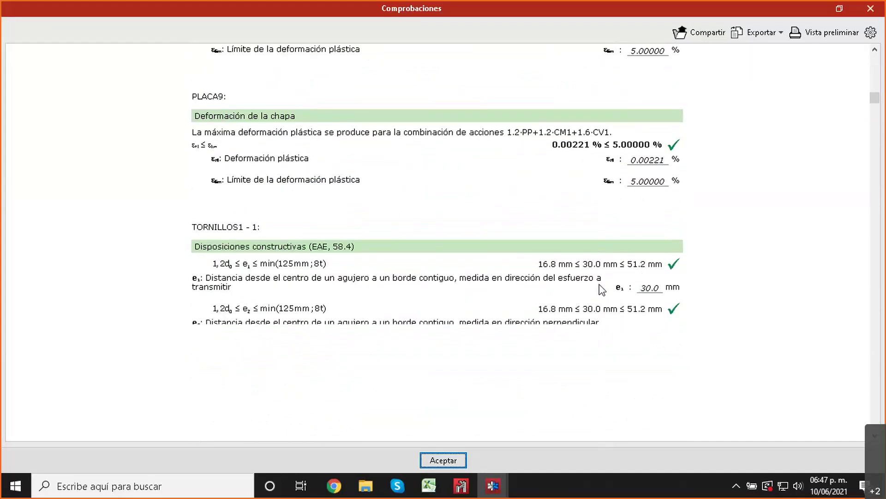
Step: Review the TORNILLOS1 - 1 checks in the report: construction provisions, shear and bearing, tension, and shear-tension interaction
scroll(600, 290, down, 3)
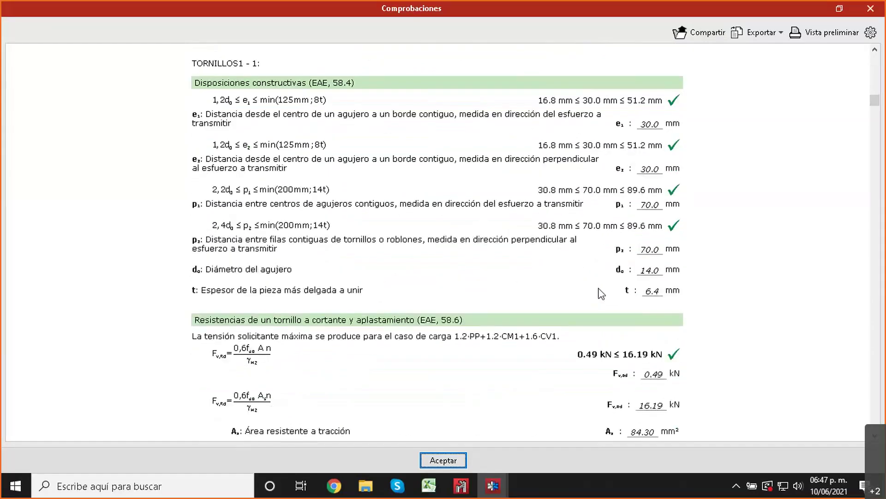
scroll(600, 291, down, 4)
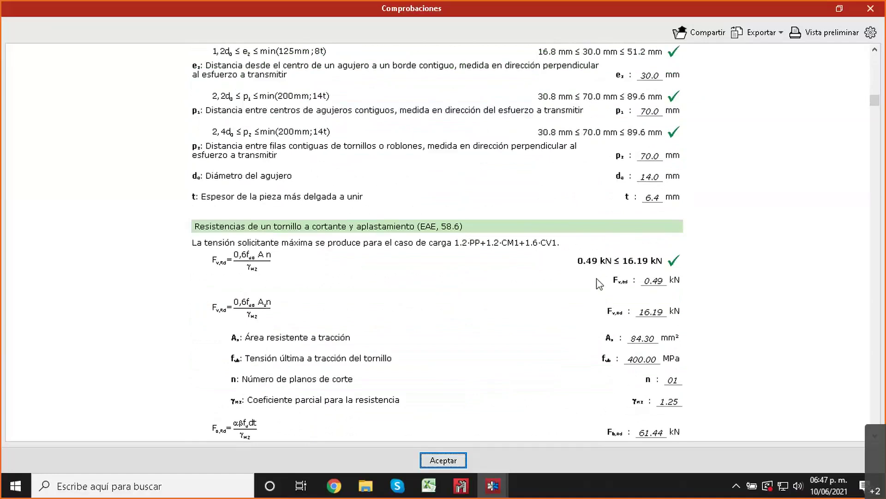
scroll(599, 292, down, 11)
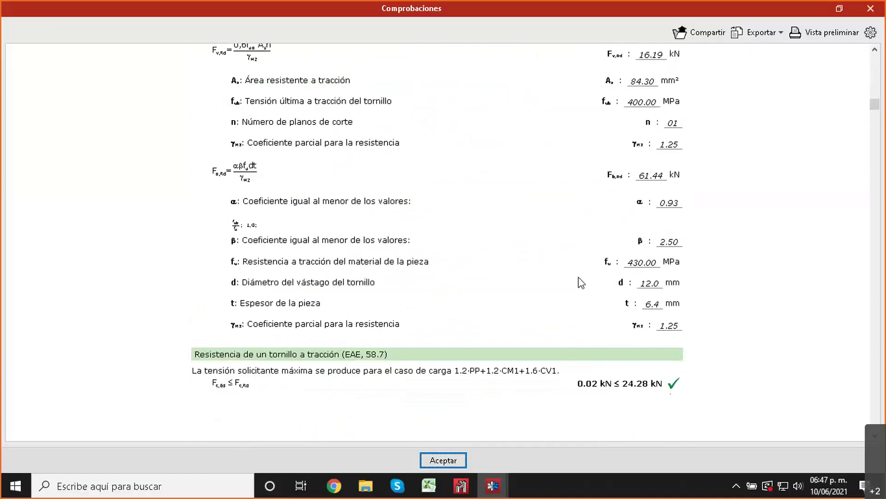
scroll(577, 277, down, 4)
scroll(576, 253, down, 16)
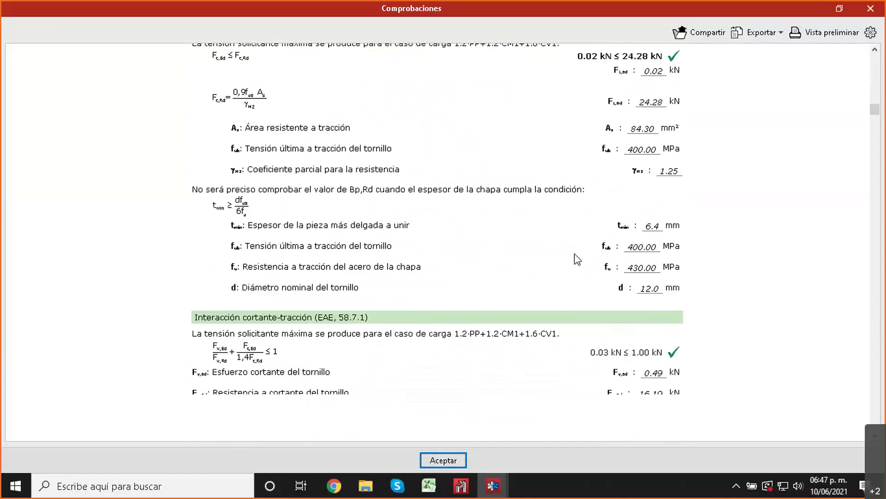
Step: Review the TORNILLOS1 - 2 bolt checks and the SOLDADURA4 weld checks in the report, and close the report
scroll(585, 260, down, 6)
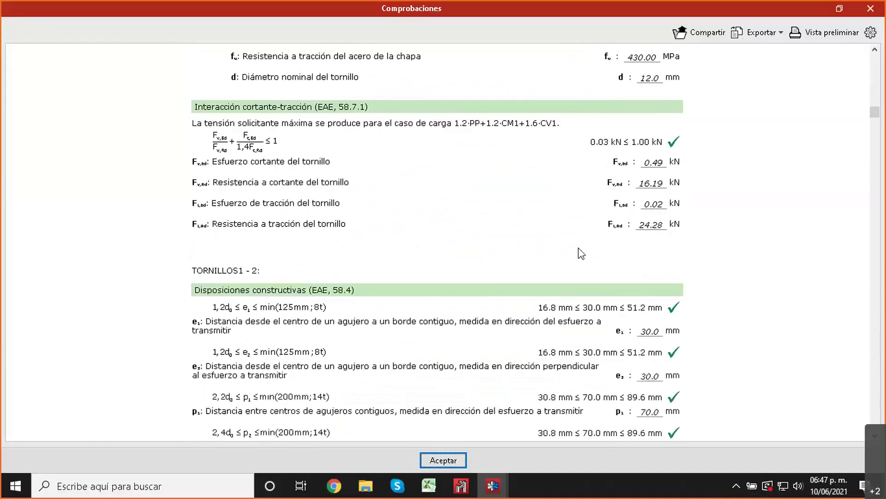
scroll(582, 252, down, 15)
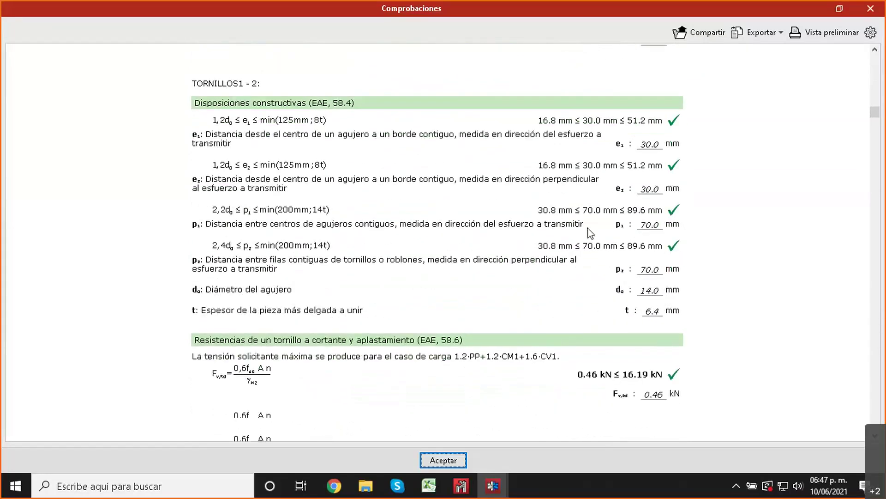
scroll(594, 245, down, 12)
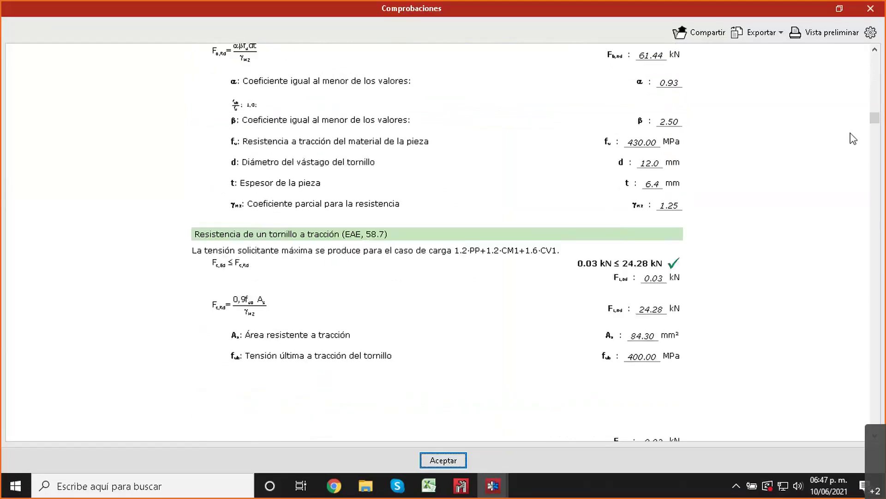
drag(871, 140, 862, 228)
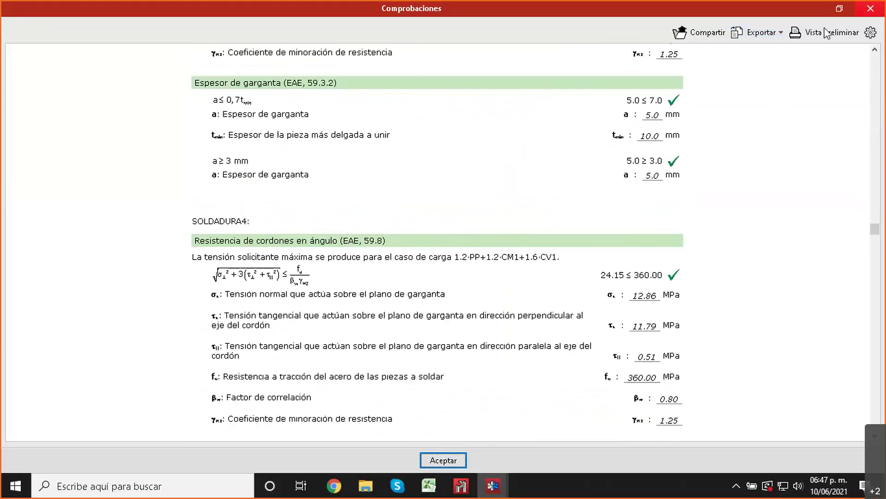
click(871, 8)
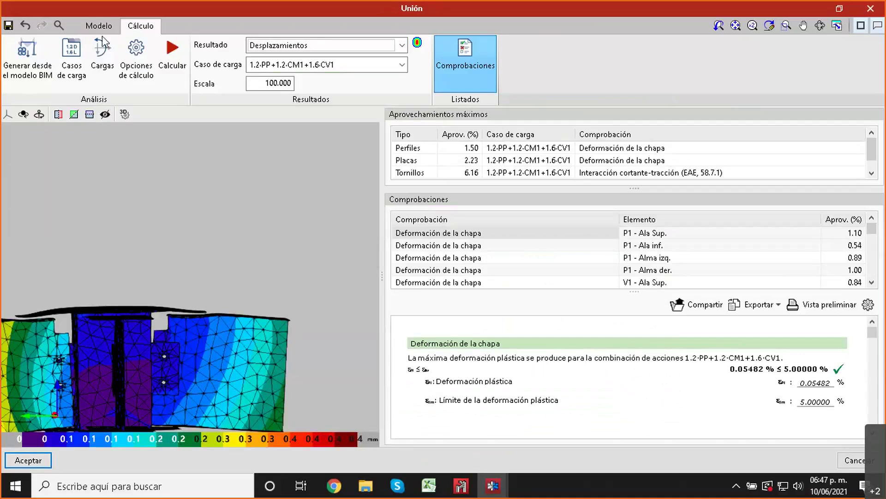
Step: Bring up the joint editor showing the TORNILLOS4 operation and exit it without saving the changes
mouse_move(481, 474)
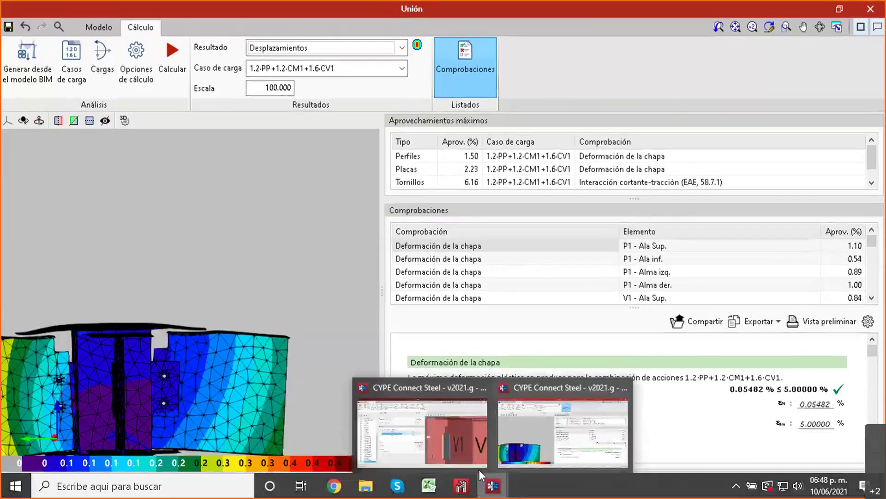
click(520, 462)
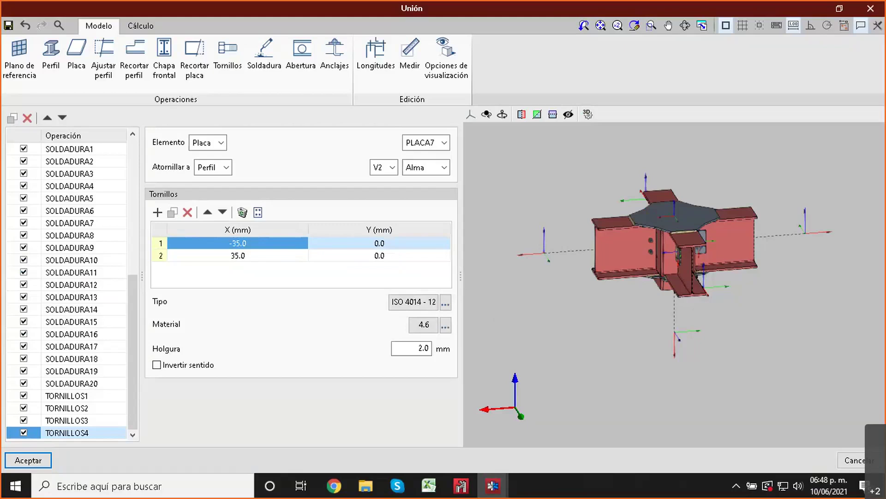
click(871, 9)
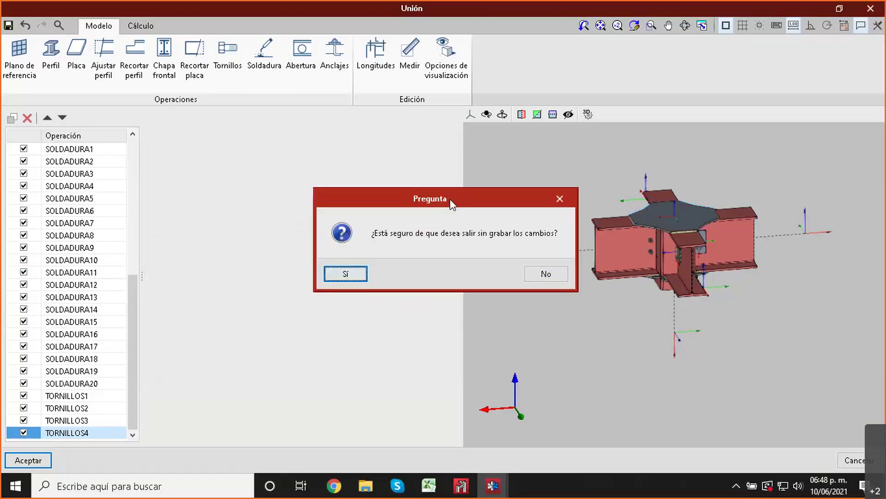
click(360, 275)
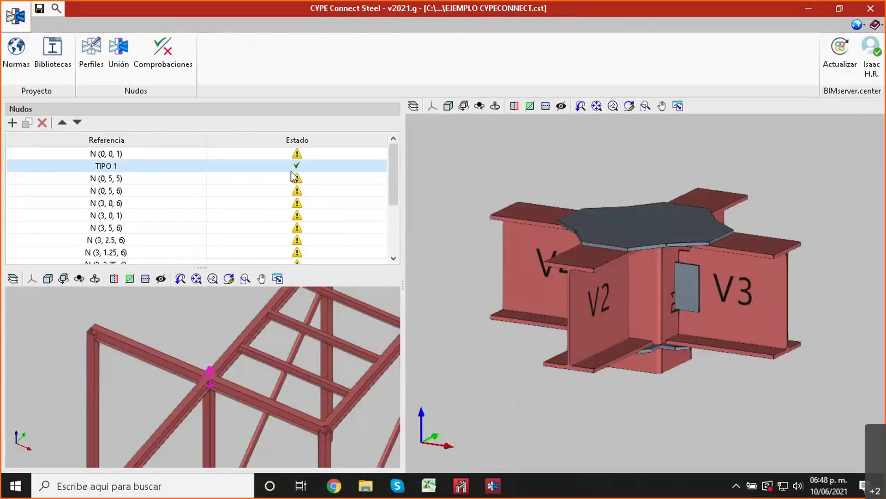
Step: Select node TIPO 1 in the EJEMPLO CYPECONNECT project and inspect its finished joint in 3D
scroll(640, 247, up, 2)
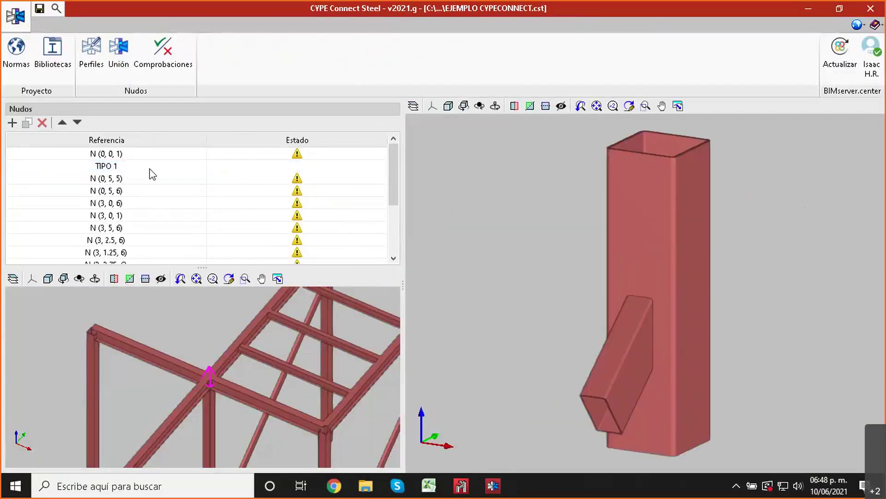
click(148, 178)
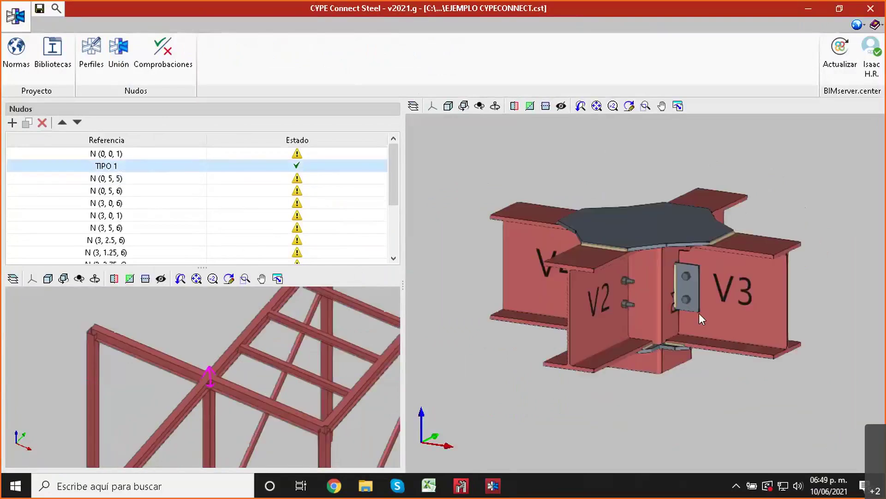
scroll(731, 278, up, 2)
scroll(717, 267, down, 2)
mouse_move(729, 323)
middle_down()
mouse_move(705, 294)
mouse_move(599, 249)
mouse_move(728, 313)
middle_up()
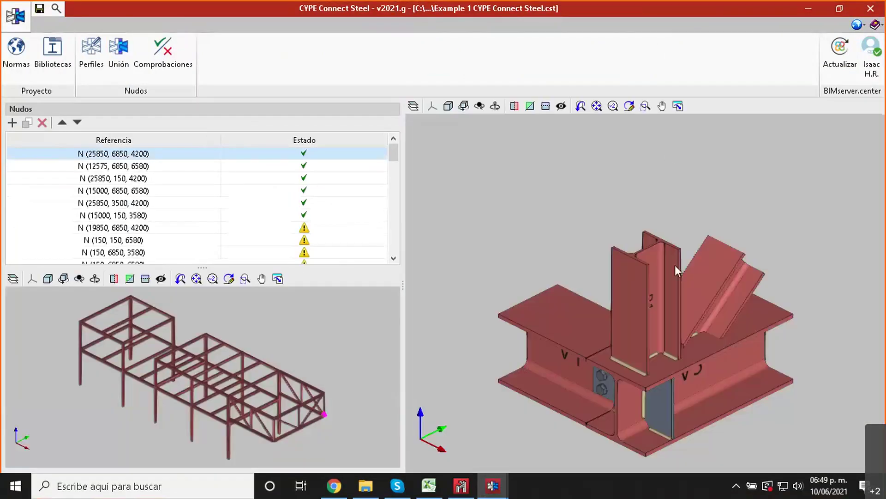
Step: Inspect the joint at node N (25850, 6850, 4200) of the Example 1 CYPE Connect Steel project and locate it in the structure
mouse_move(675, 283)
middle_down()
mouse_move(489, 275)
mouse_move(449, 283)
mouse_move(676, 273)
middle_up()
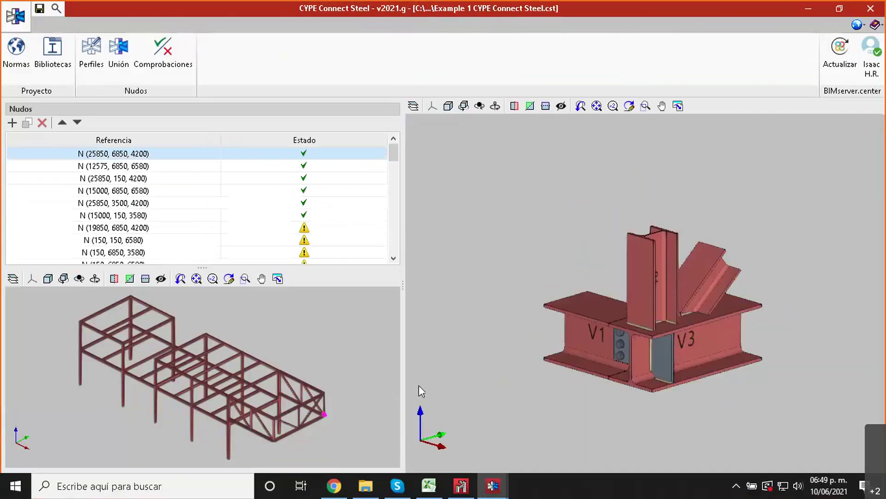
scroll(311, 412, up, 2)
scroll(290, 386, up, 4)
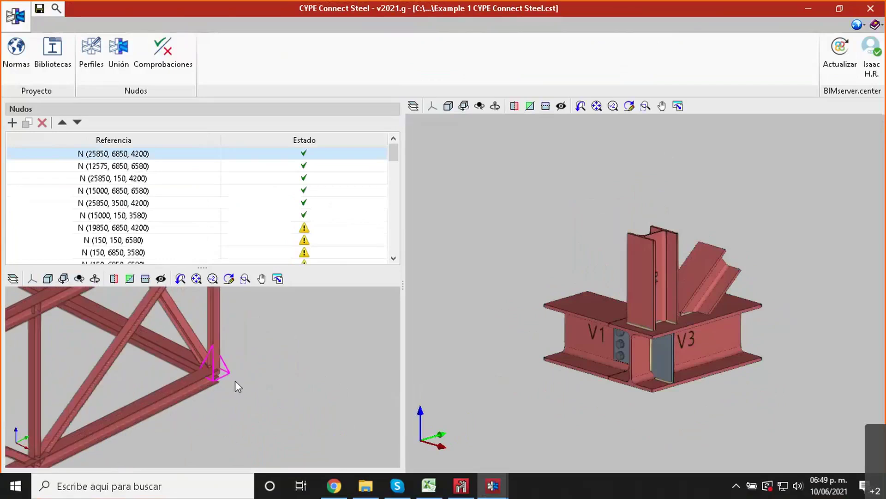
middle_drag(579, 351, 663, 360)
scroll(604, 318, up, 2)
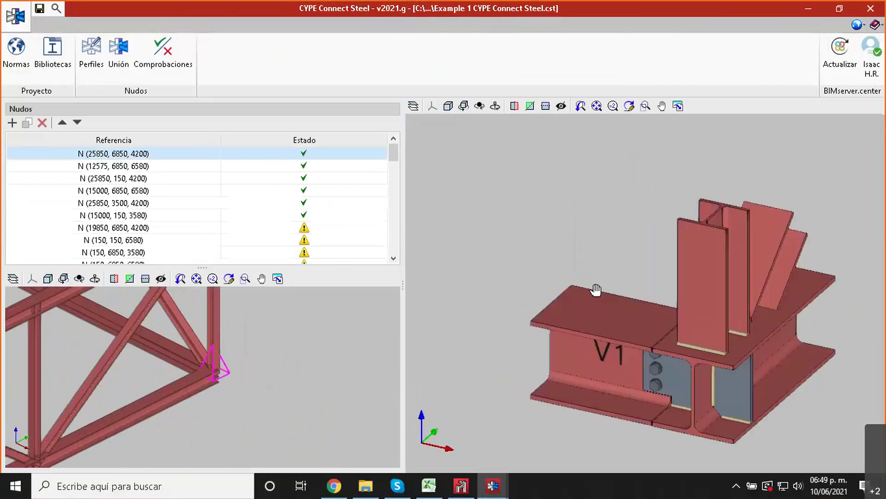
middle_drag(596, 291, 509, 254)
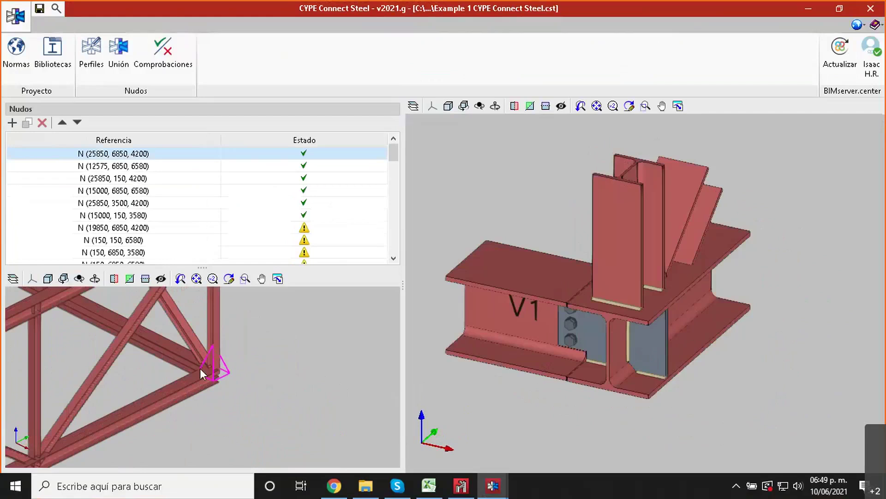
Step: Inspect the bolted connections at nodes N (12575, 6850, 6580) and N (25850, 150, 4200) from several sides
click(149, 174)
click(150, 166)
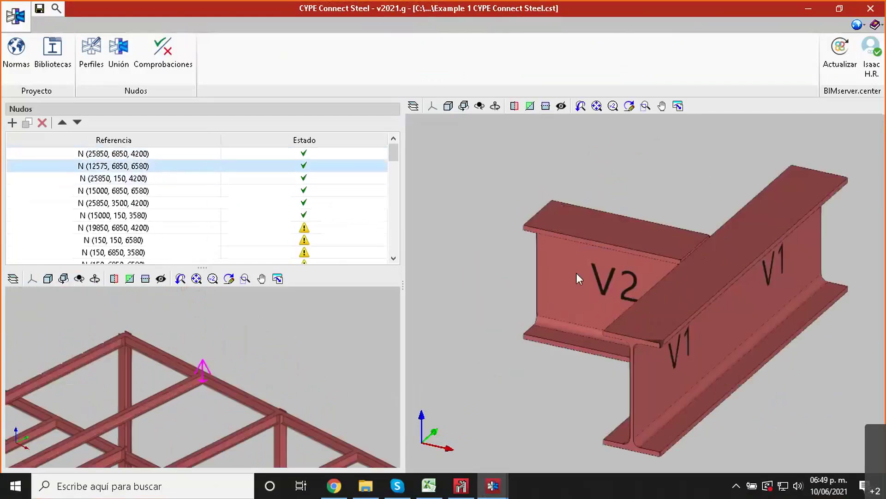
middle_drag(577, 273, 646, 275)
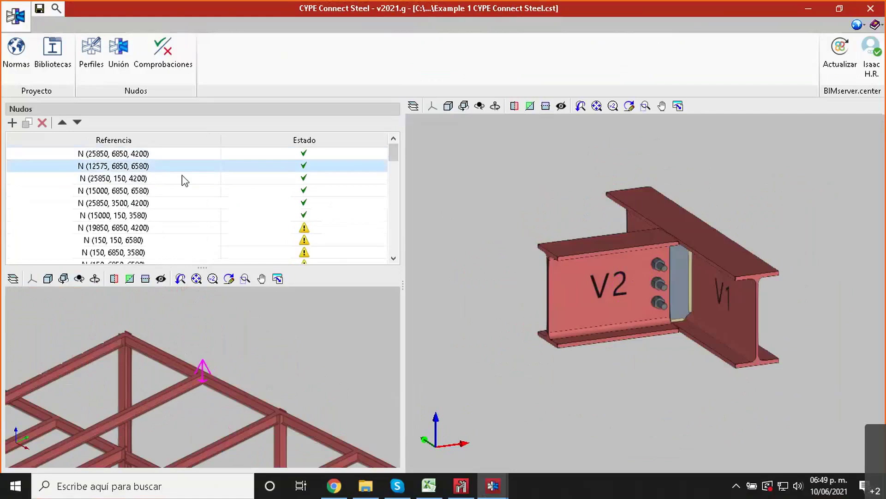
click(185, 179)
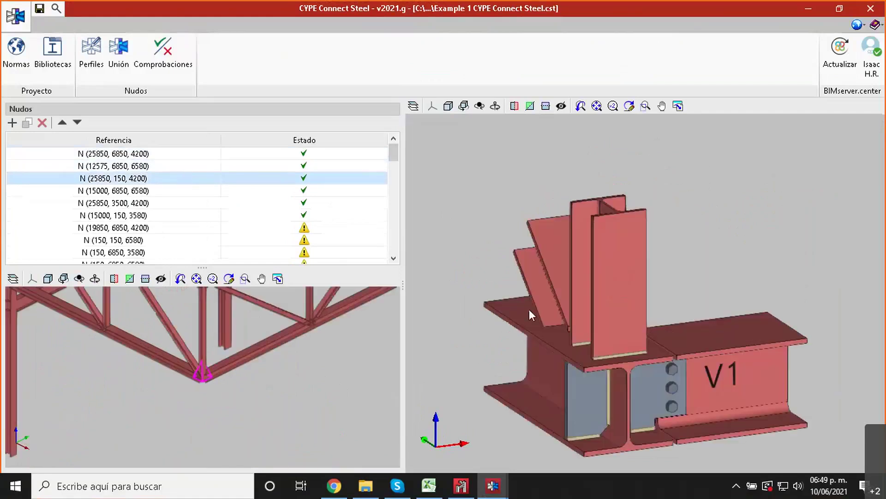
middle_drag(529, 310, 595, 358)
middle_drag(661, 362, 604, 380)
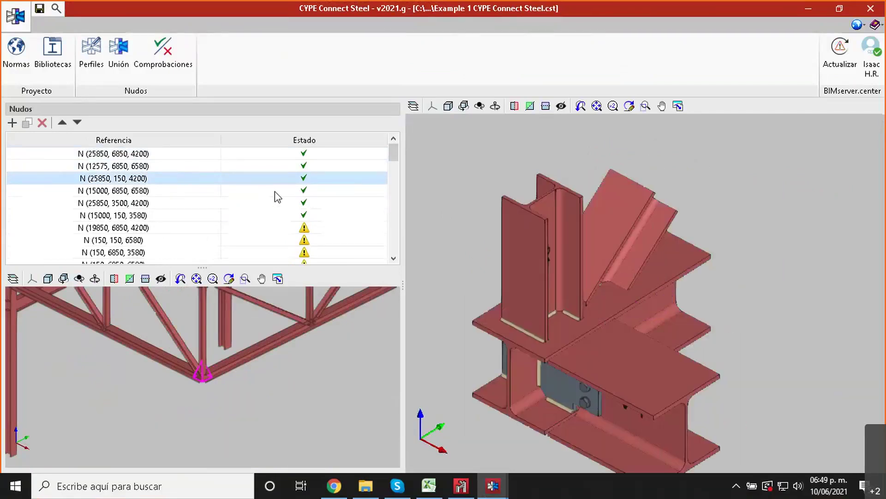
Step: Inspect the column joint at node N (15000, 6850, 6580) and the welded brace joint at node N (25850, 3500, 4200)
click(158, 191)
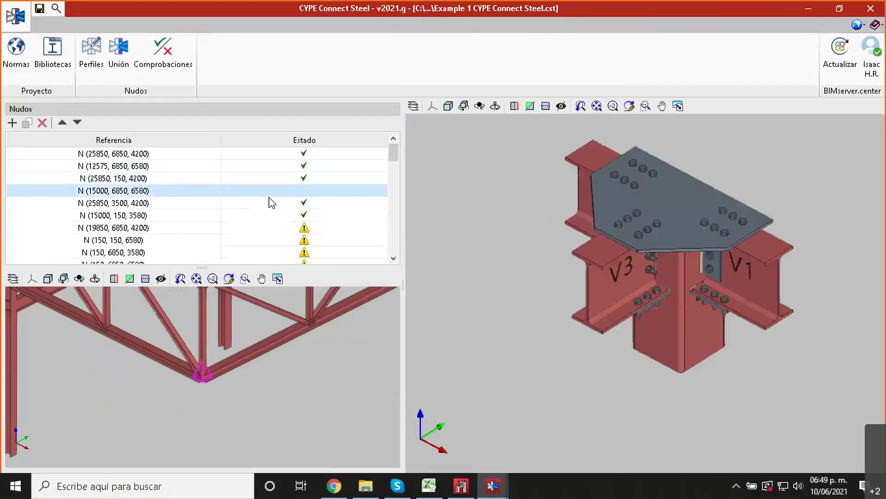
middle_drag(691, 269, 765, 237)
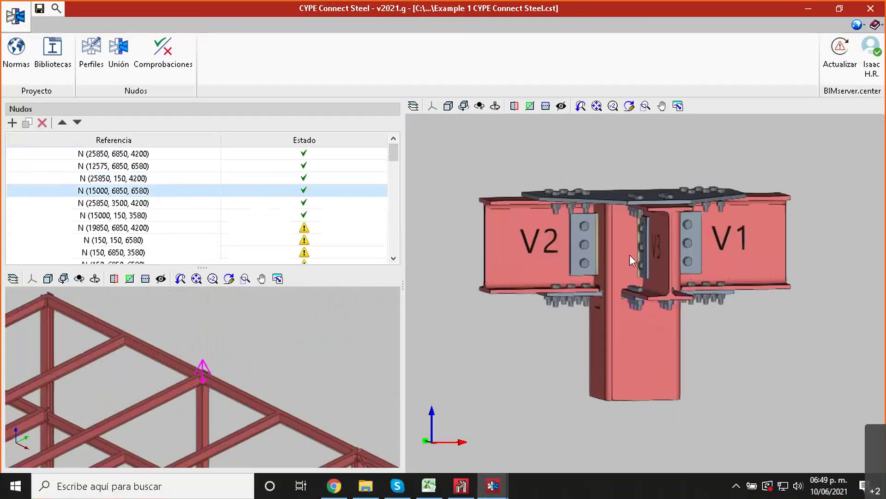
scroll(630, 254, up, 2)
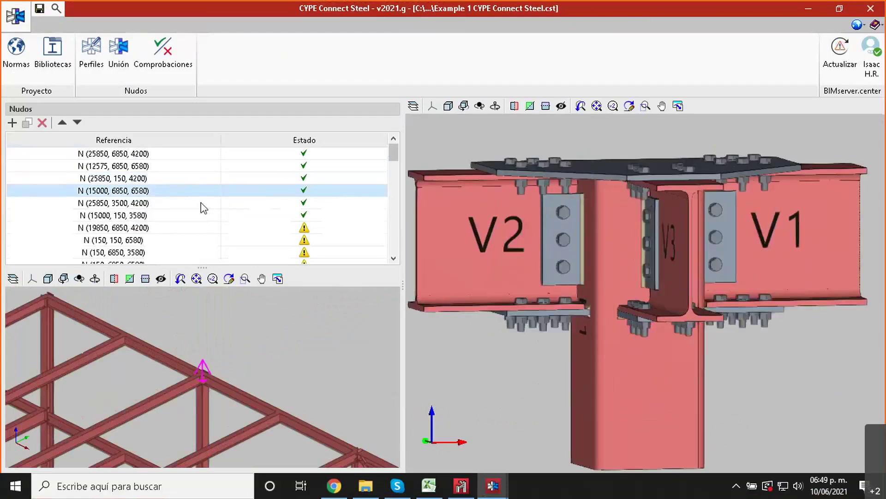
click(200, 203)
middle_drag(593, 279, 699, 279)
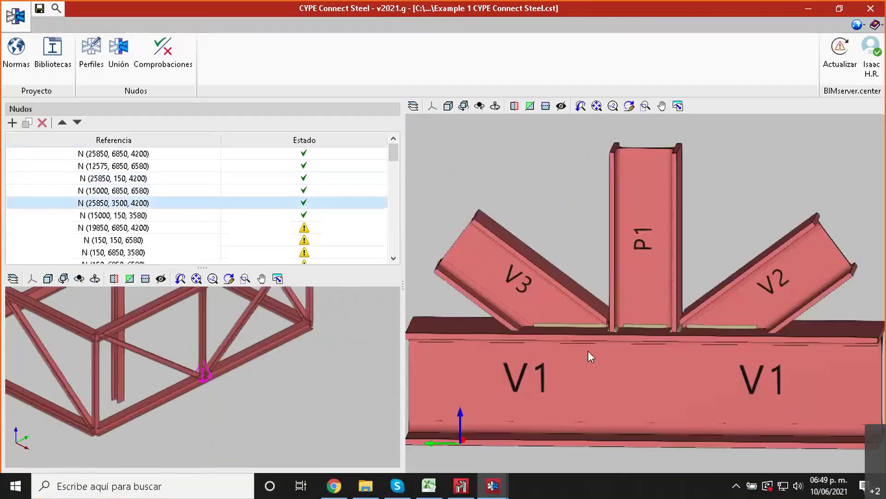
scroll(589, 352, down, 2)
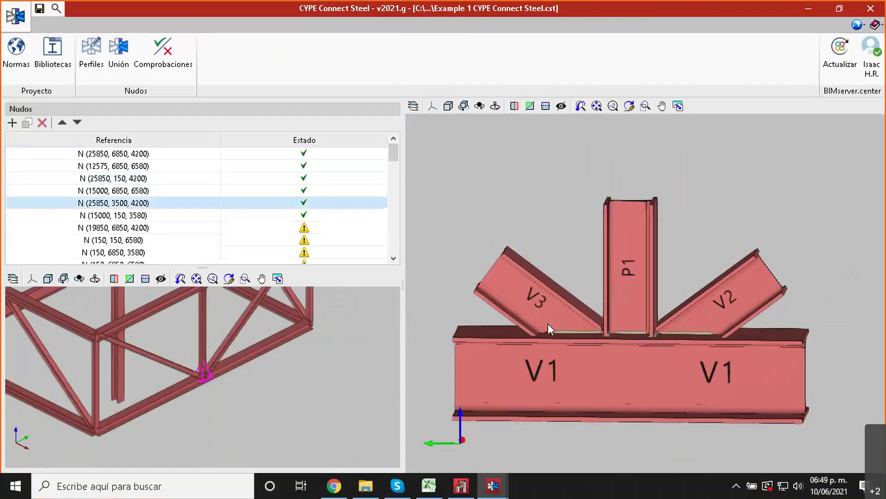
Step: Inspect the tubular column joint with end-plate beam connections at node N (15000, 150, 3580)
click(150, 215)
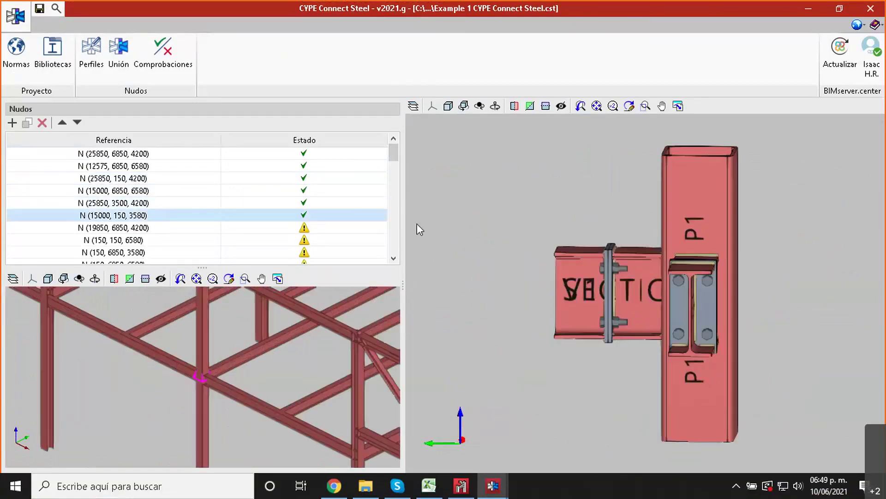
middle_drag(594, 266, 740, 289)
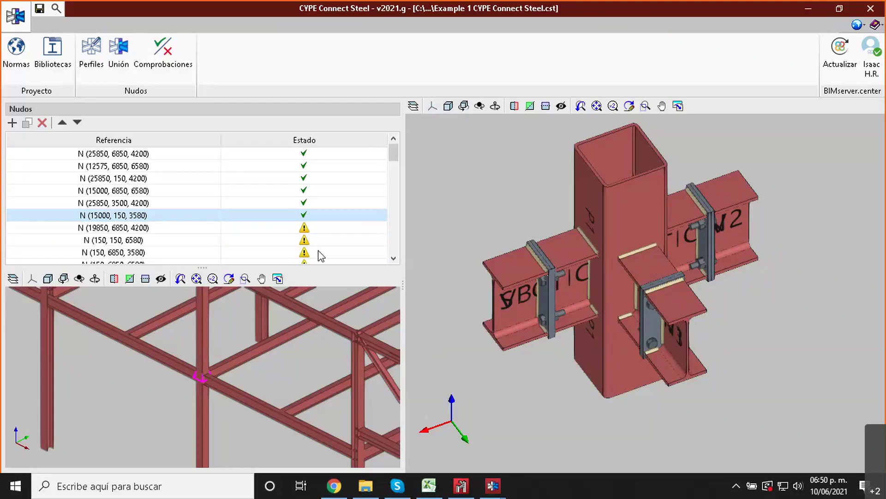
mouse_move(320, 256)
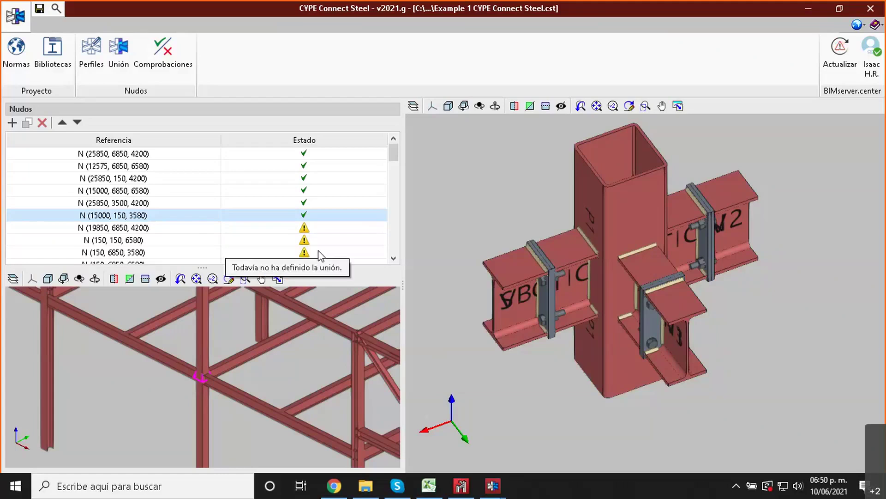